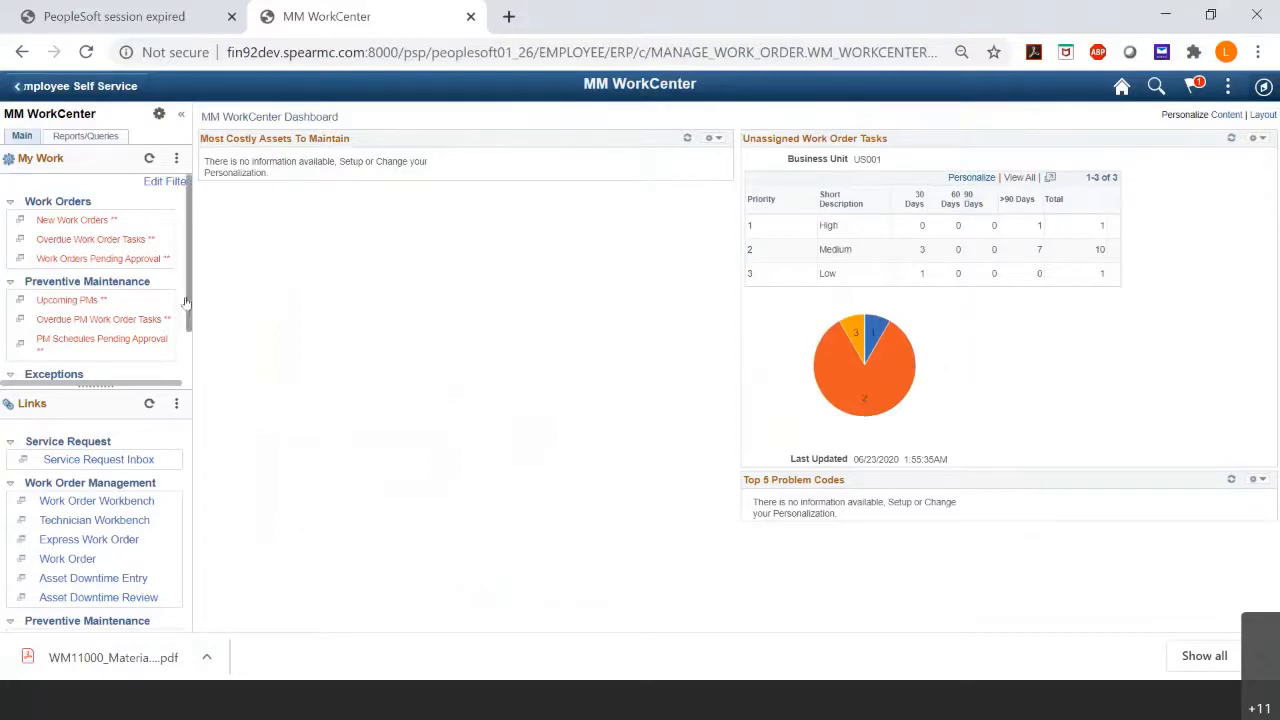
# Look through the WorkCenter's work and link lists and its reports and queries, ending back on the main lists.
pyautogui.scroll(-2, 185, 305)
pyautogui.scroll(2, 187, 293)
pyautogui.moveTo(187, 293)
pyautogui.mouseDown()
pyautogui.moveTo(187, 316)
pyautogui.moveTo(187, 300)
pyautogui.mouseUp()
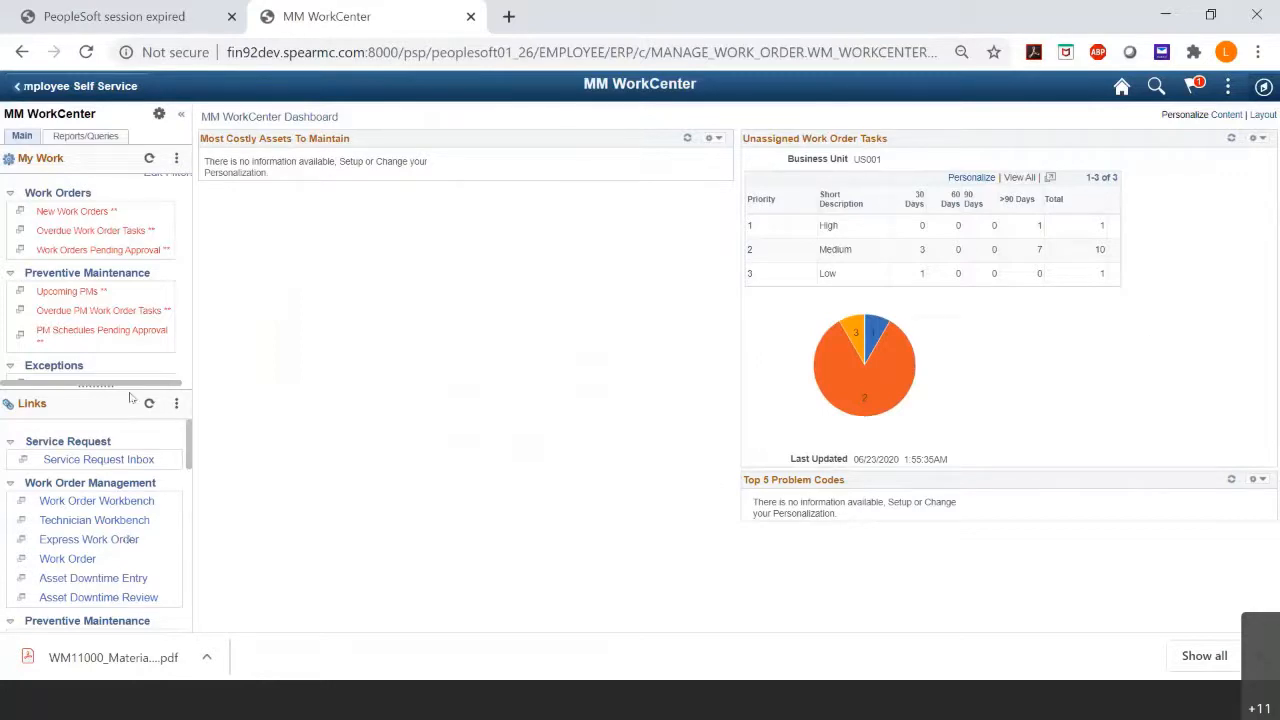
pyautogui.click(92, 135)
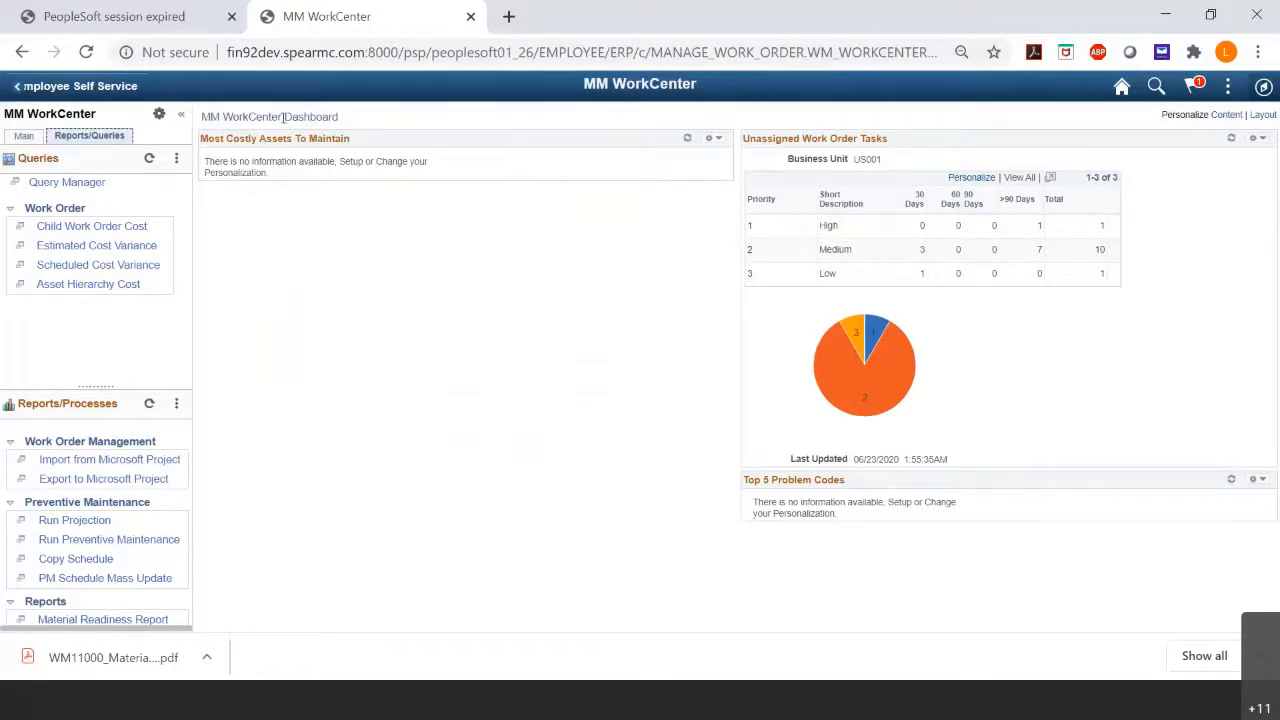
pyautogui.click(24, 136)
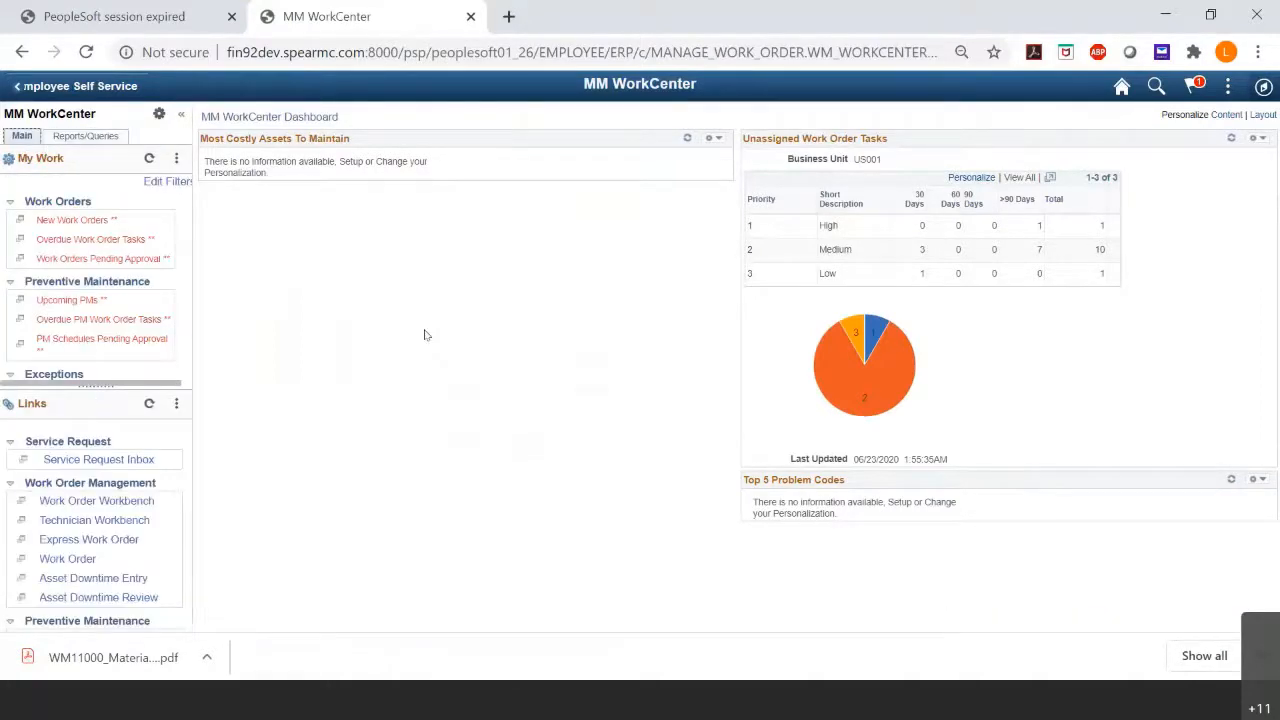
# Open the Agent Service Request search page from Service Request Management within Maintenance Management.
pyautogui.click(1264, 87)
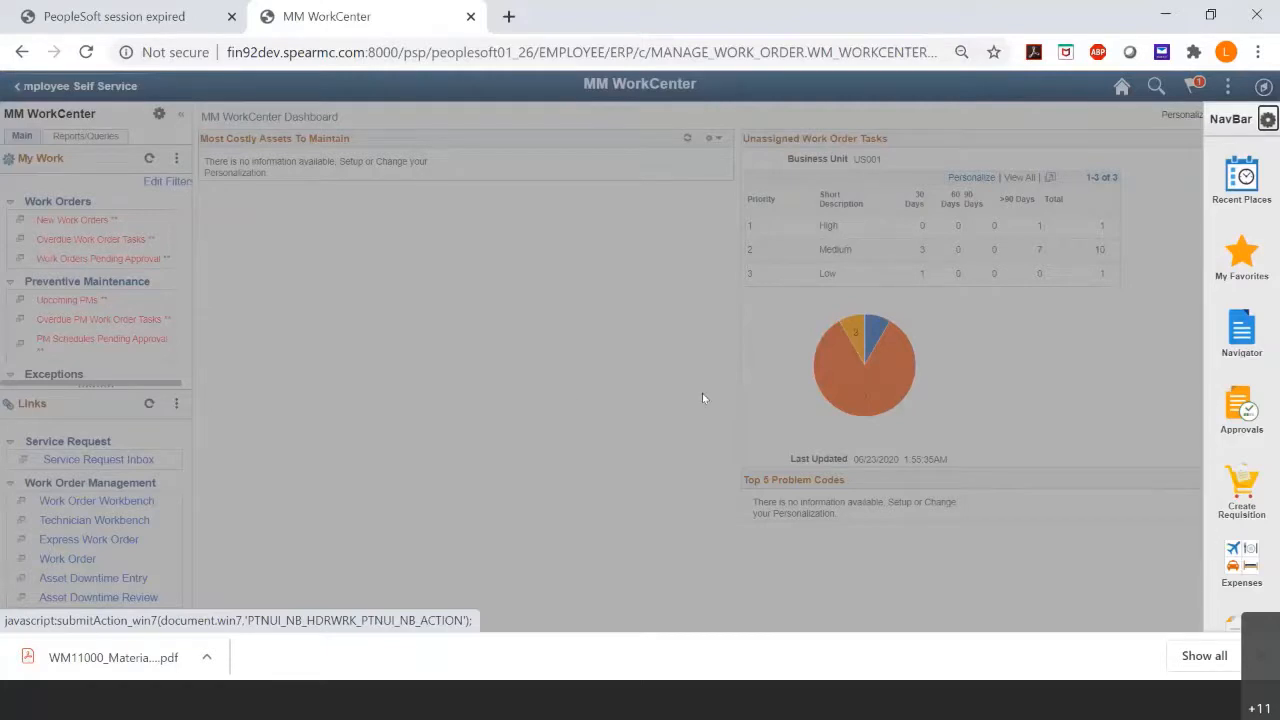
pyautogui.click(1242, 340)
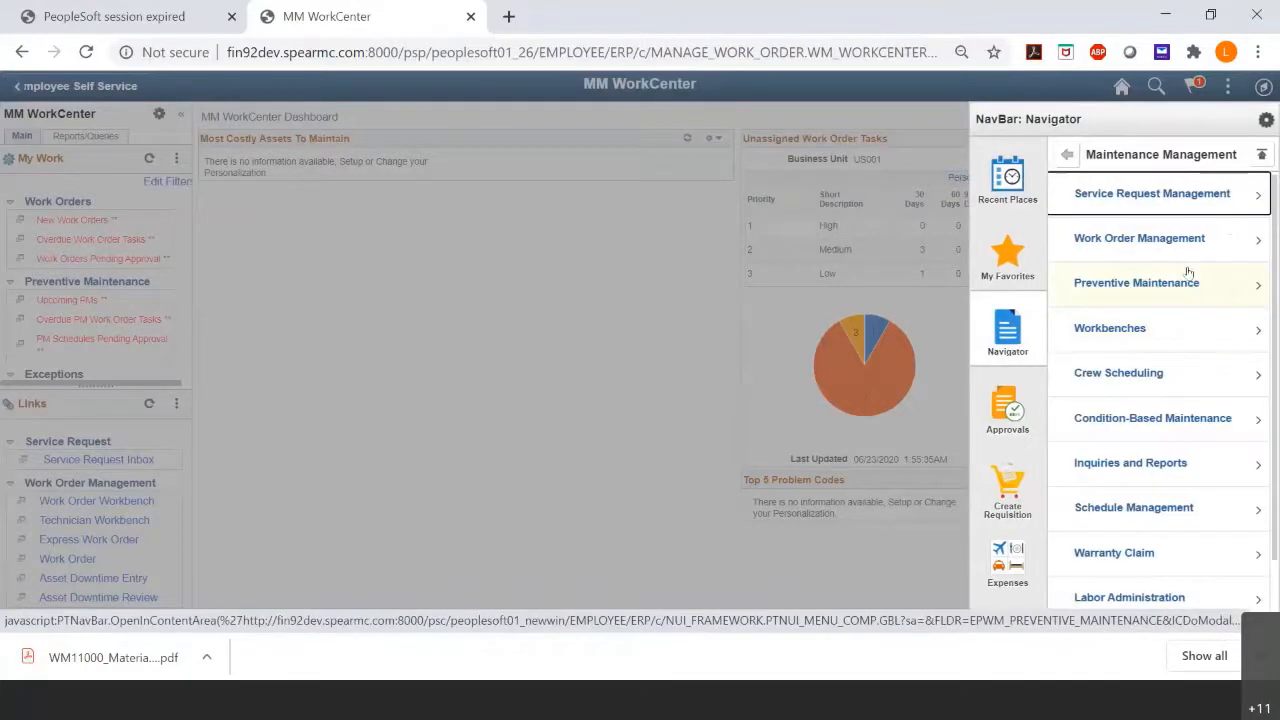
pyautogui.click(1152, 196)
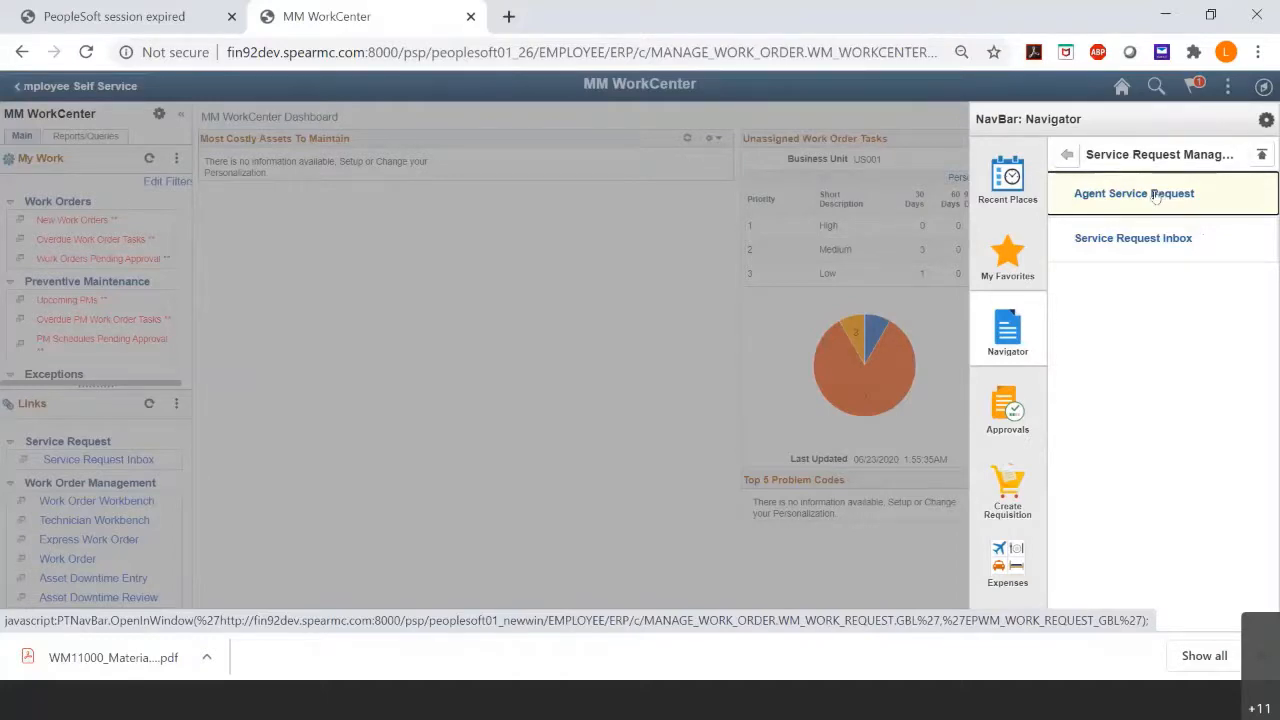
pyautogui.click(1155, 196)
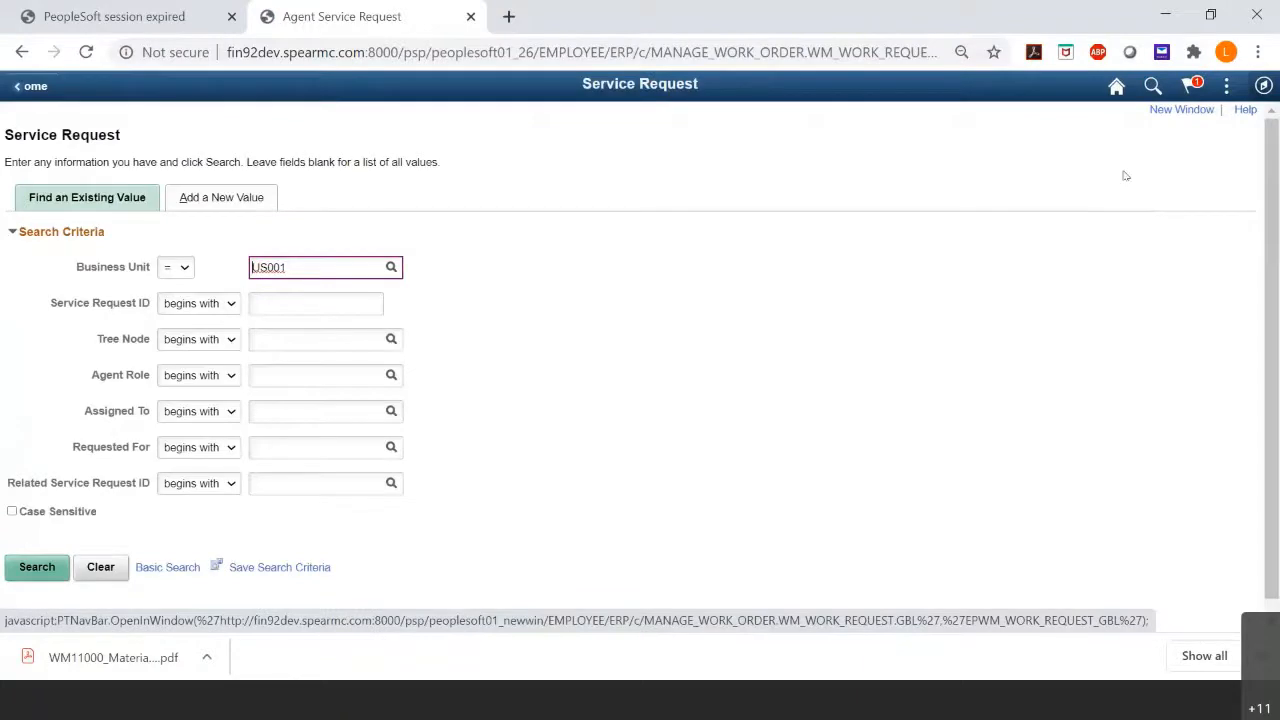
# Search service requests for business unit US001 and open the request to move an employee from Space 1013 to Space 50008.
pyautogui.click(37, 567)
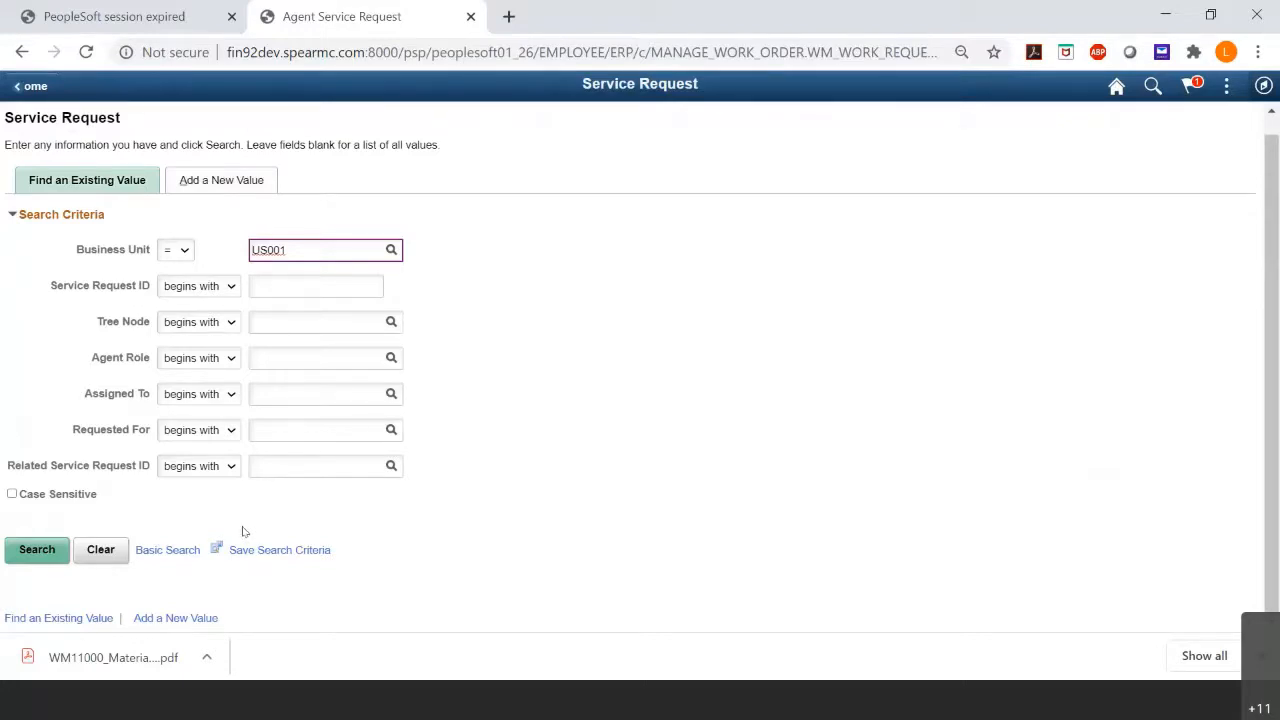
pyautogui.click(37, 549)
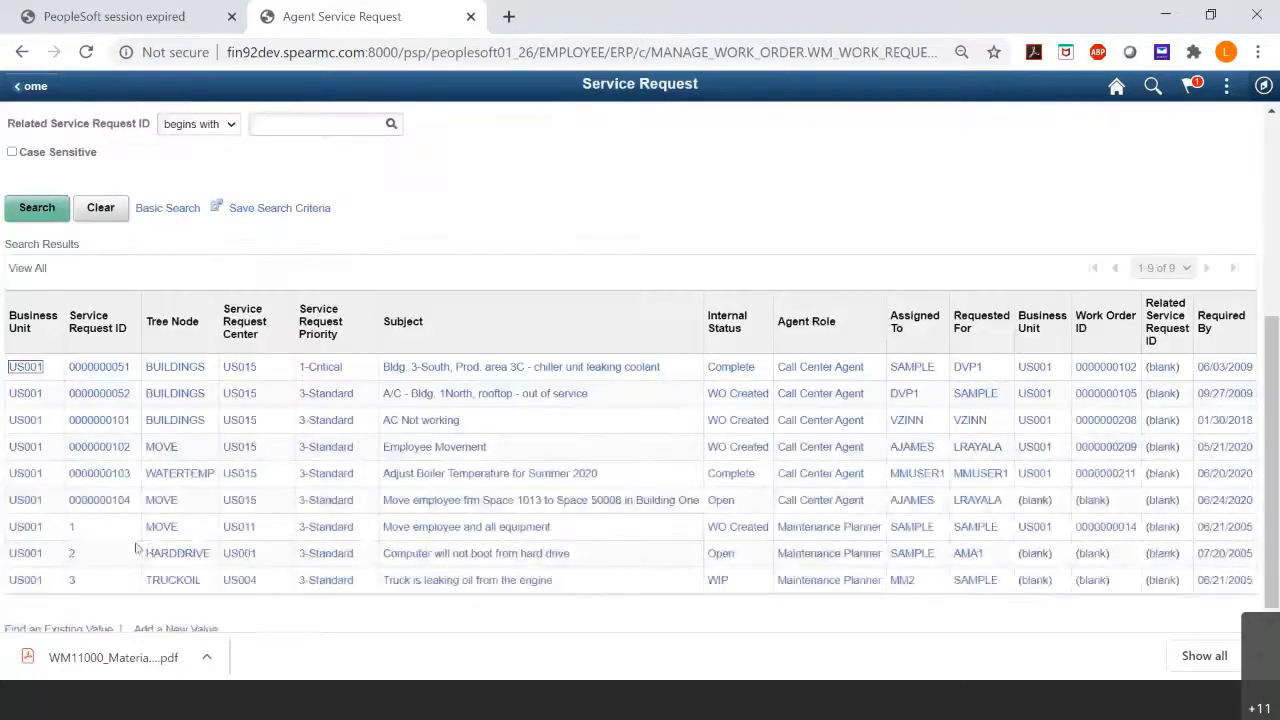
pyautogui.click(121, 505)
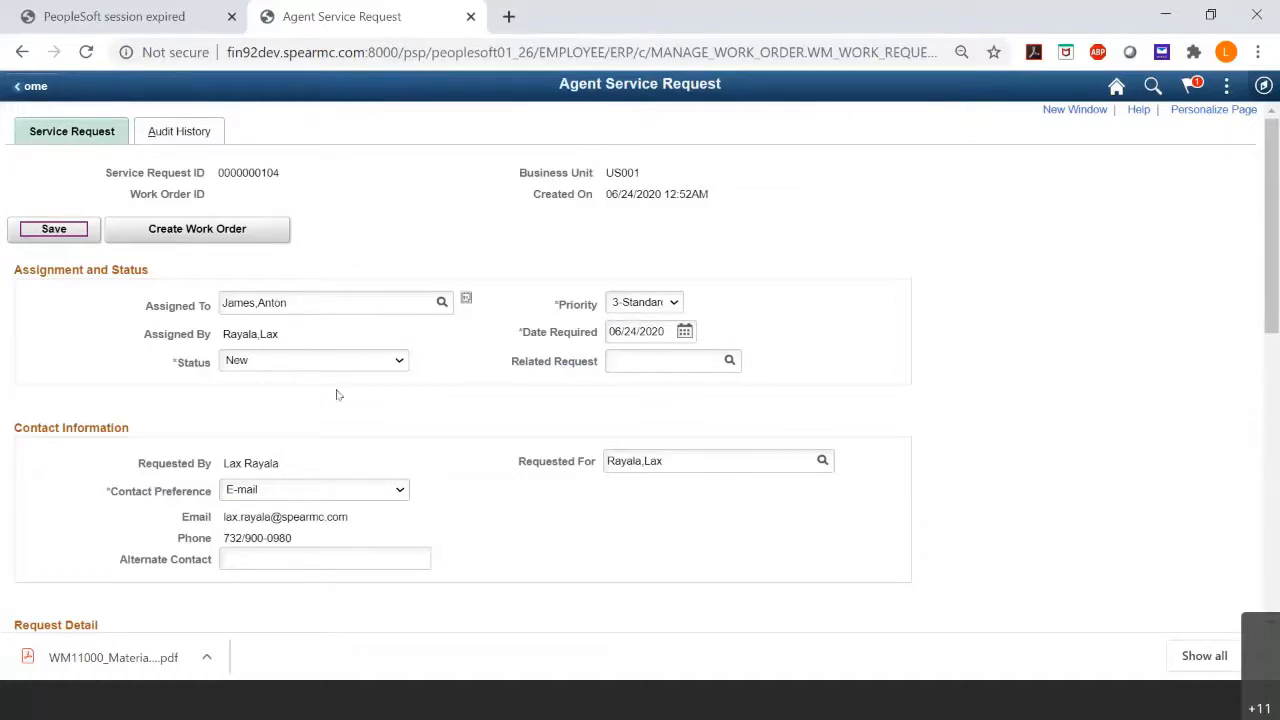
# Review the service request's assignment and status, contact information, request details, move options, subject and description.
pyautogui.scroll(-2, 480, 500)
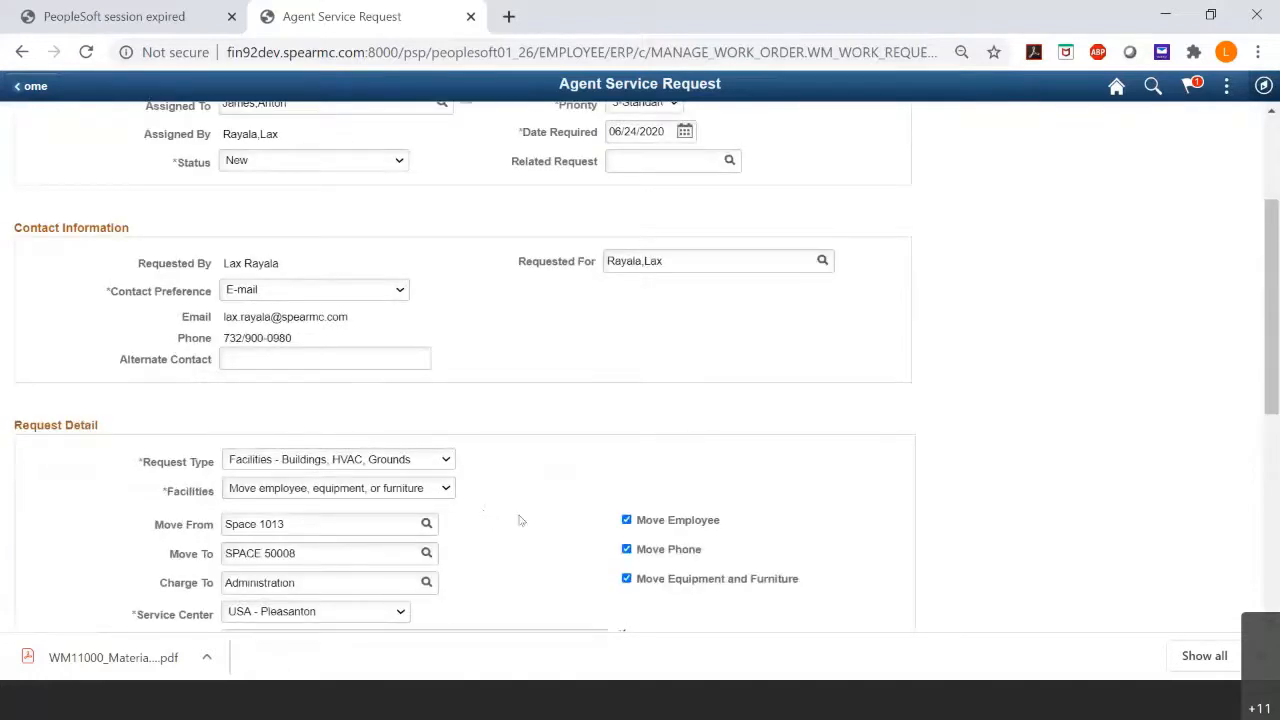
pyautogui.scroll(-1, 272, 413)
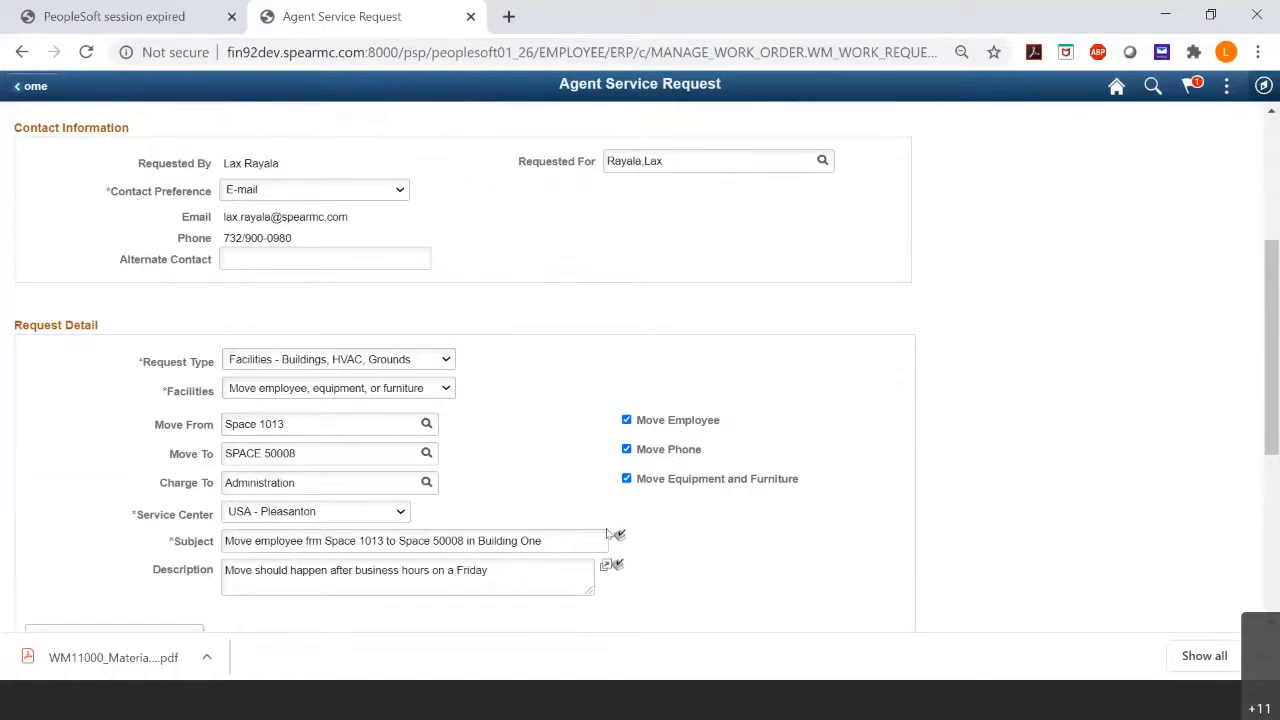
pyautogui.scroll(1, 820, 571)
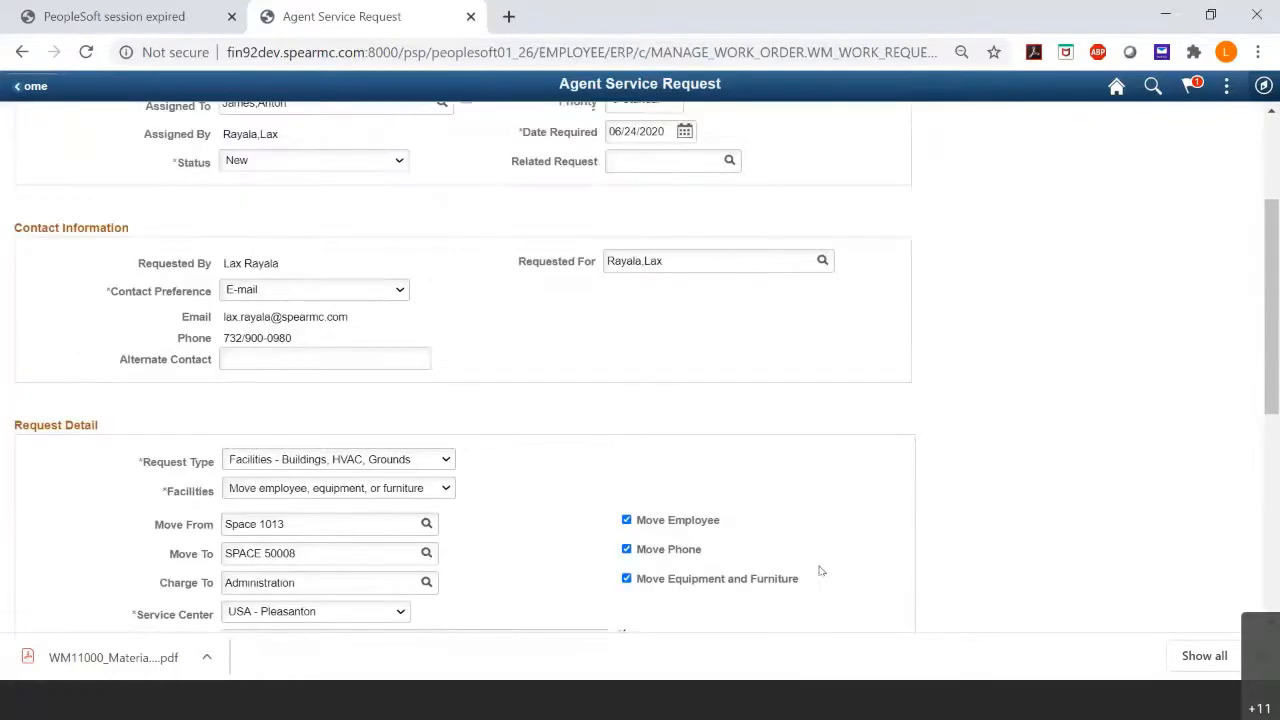
pyautogui.scroll(1, 820, 565)
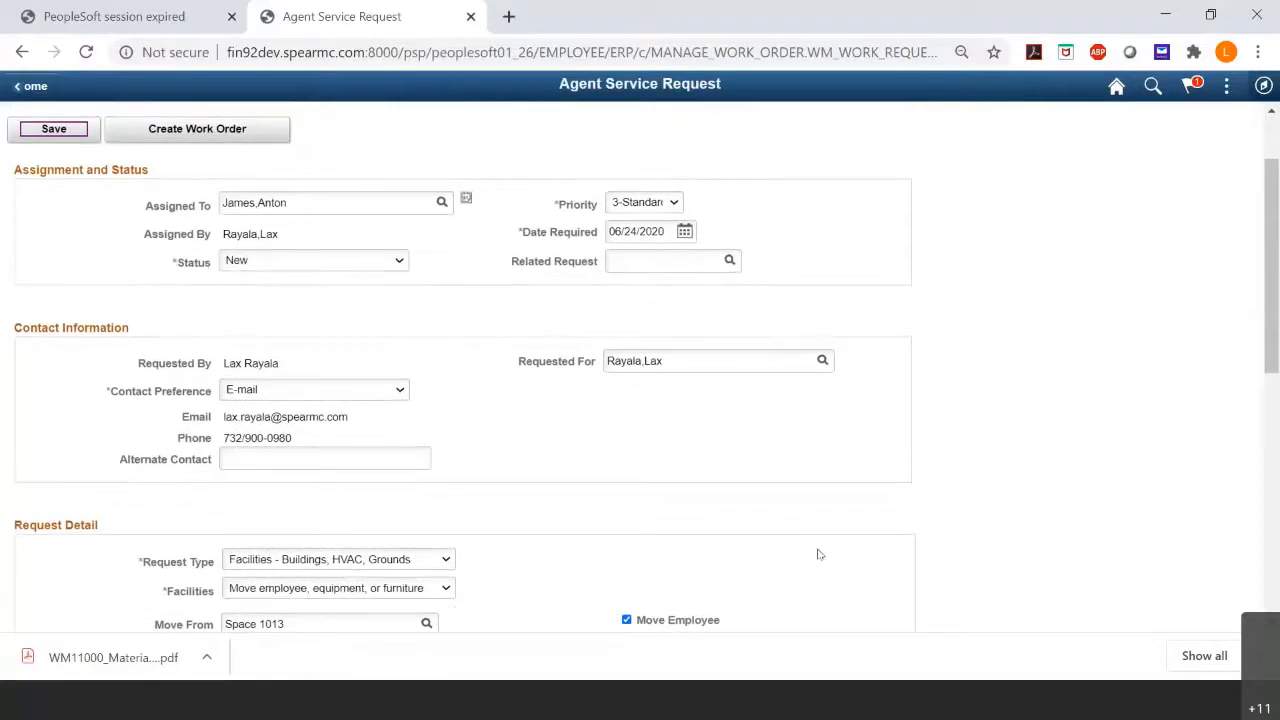
pyautogui.scroll(-3, 809, 557)
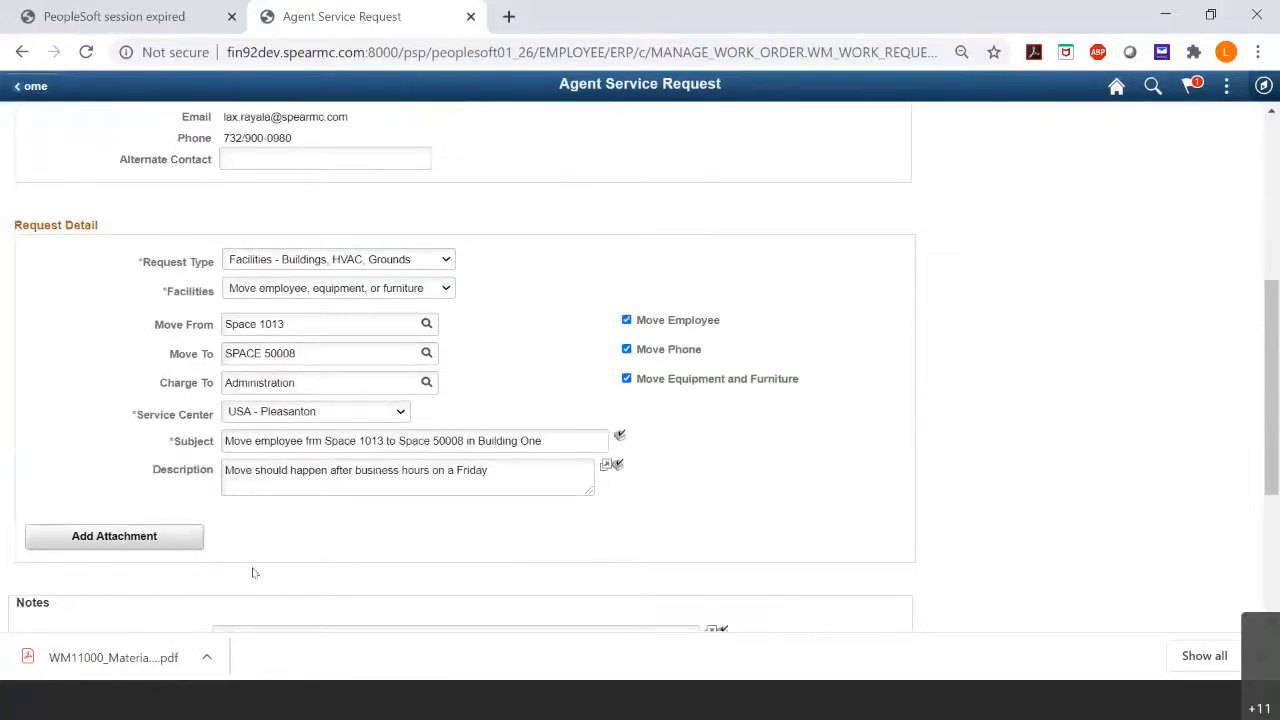
pyautogui.scroll(2, 272, 572)
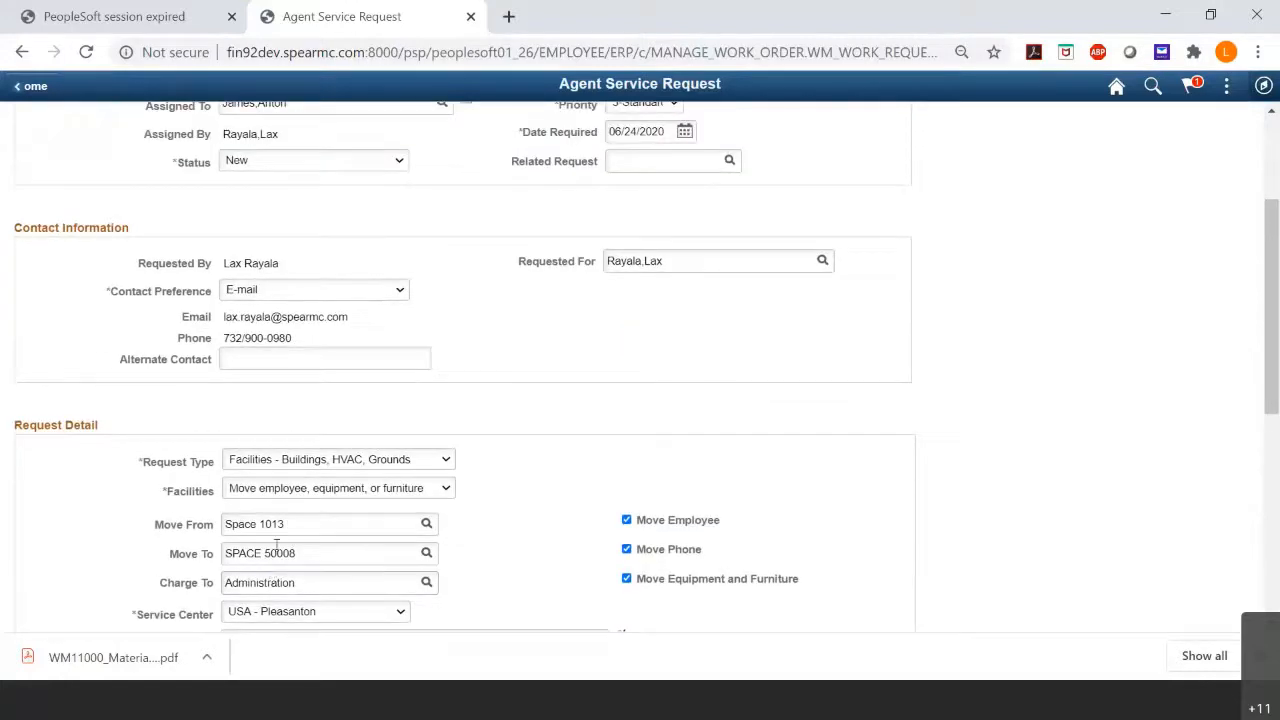
pyautogui.scroll(1, 276, 545)
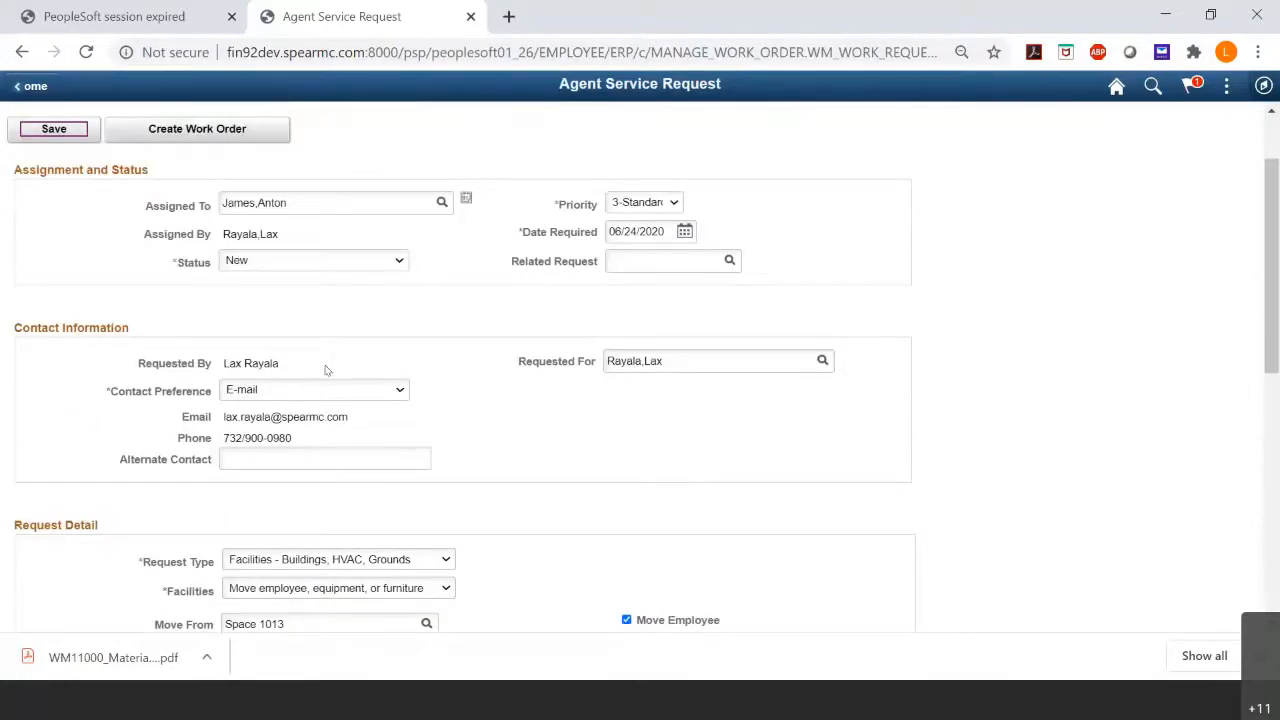
pyautogui.scroll(1, 323, 366)
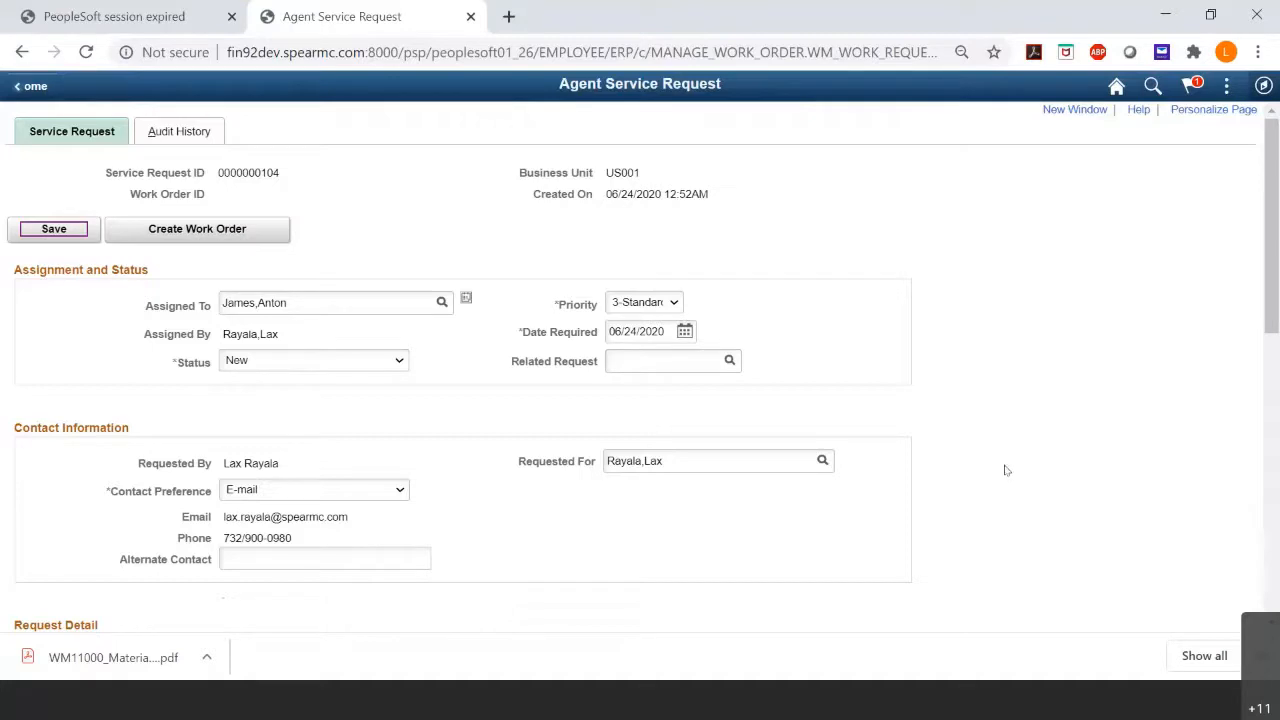
pyautogui.scroll(-2, 1024, 477)
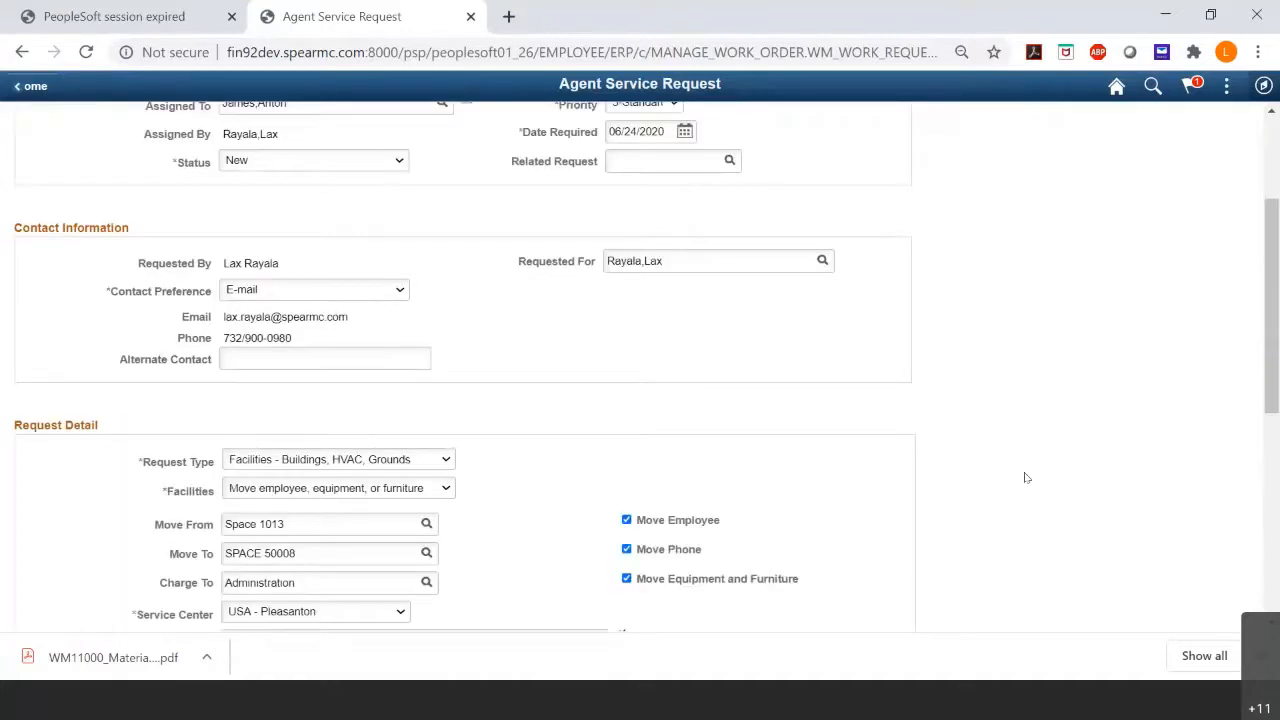
pyautogui.scroll(-1, 1024, 477)
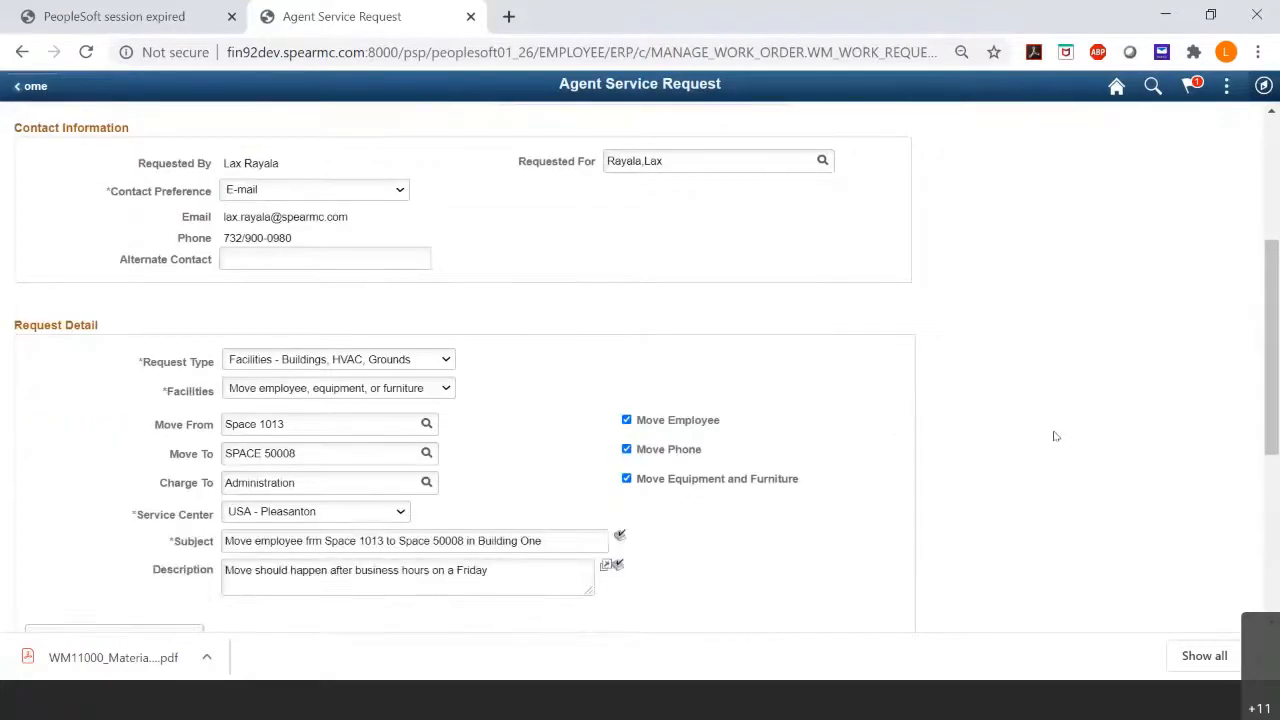
pyautogui.scroll(3, 1054, 434)
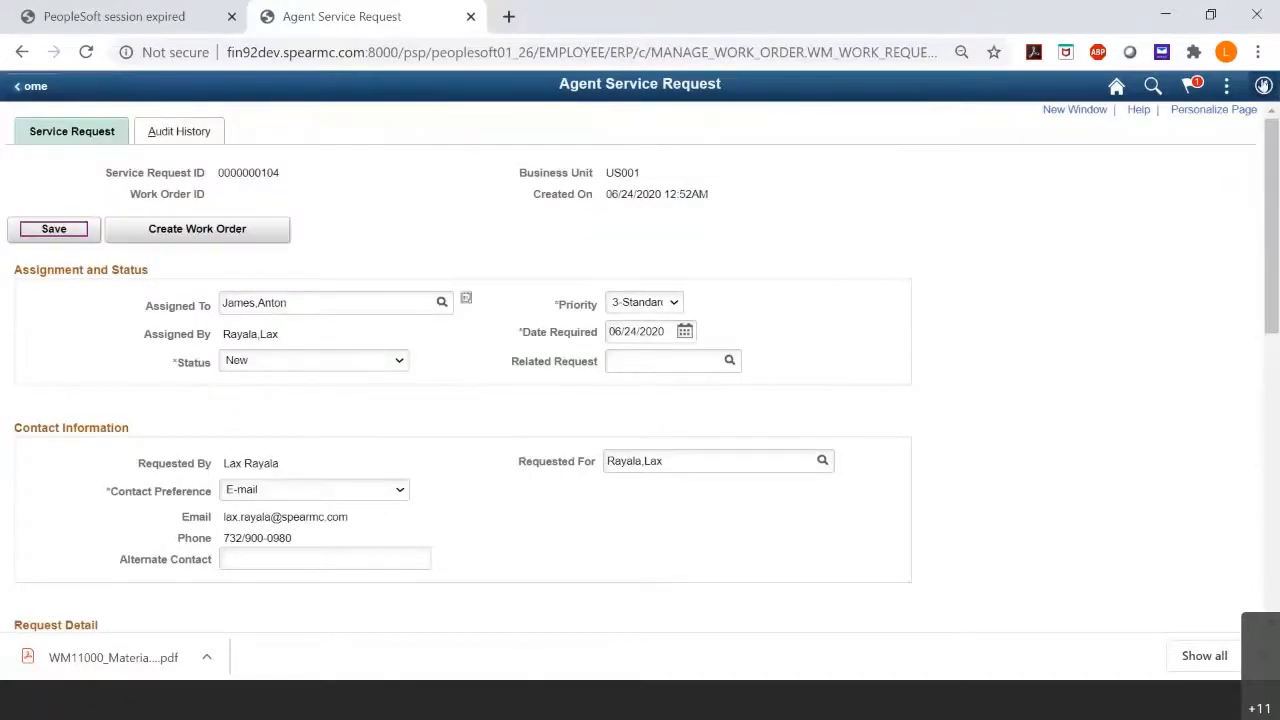
# Open the Work Order search page from Work Order Management within Maintenance Management.
pyautogui.click(1263, 85)
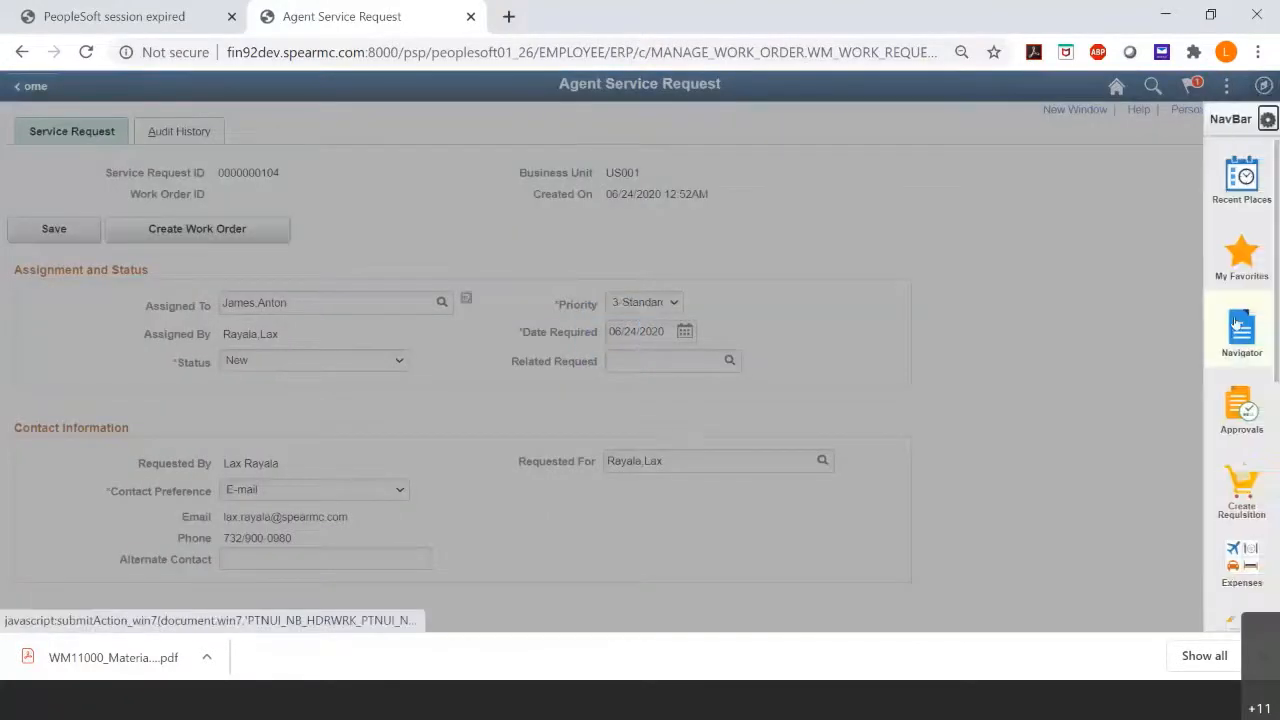
pyautogui.click(1240, 328)
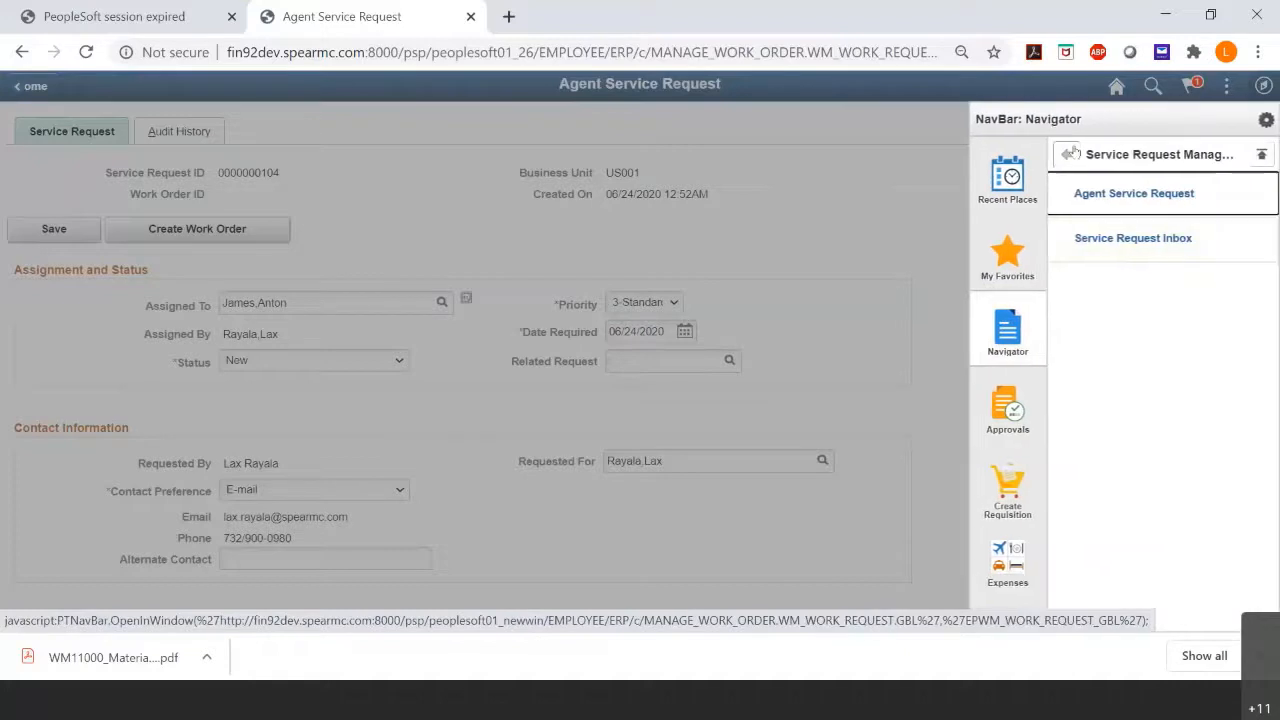
pyautogui.click(1070, 153)
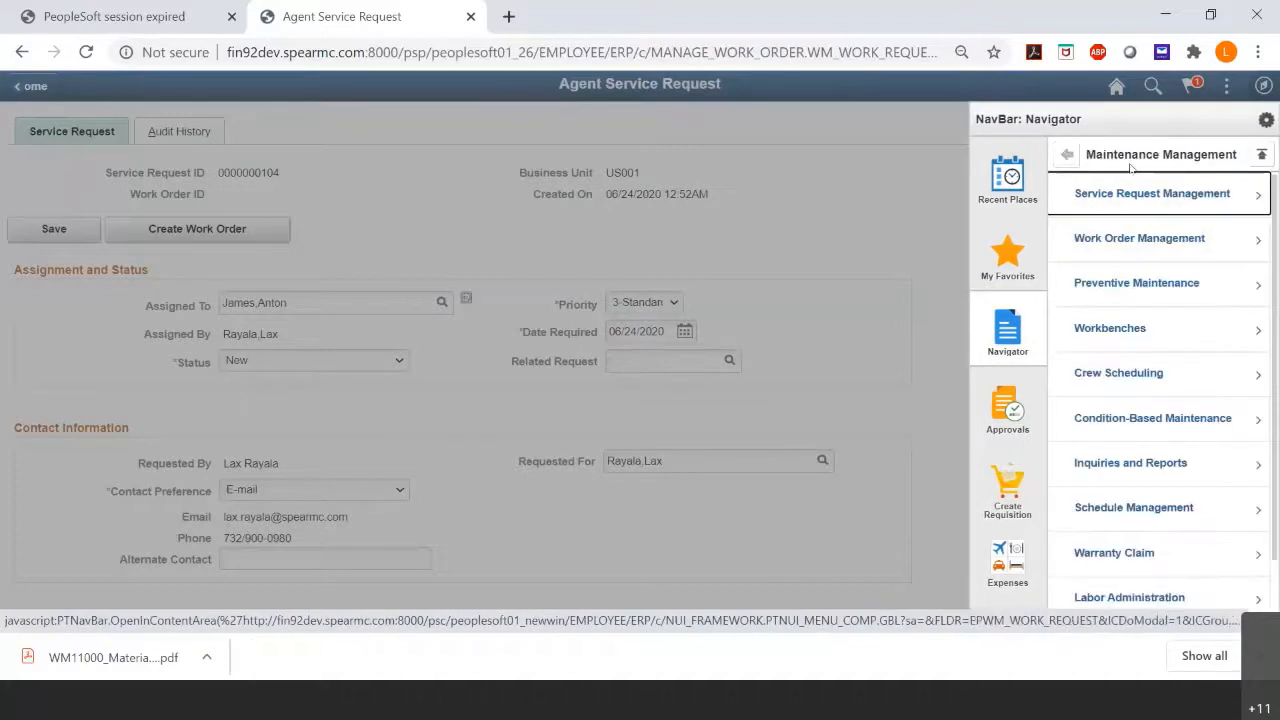
pyautogui.click(1067, 154)
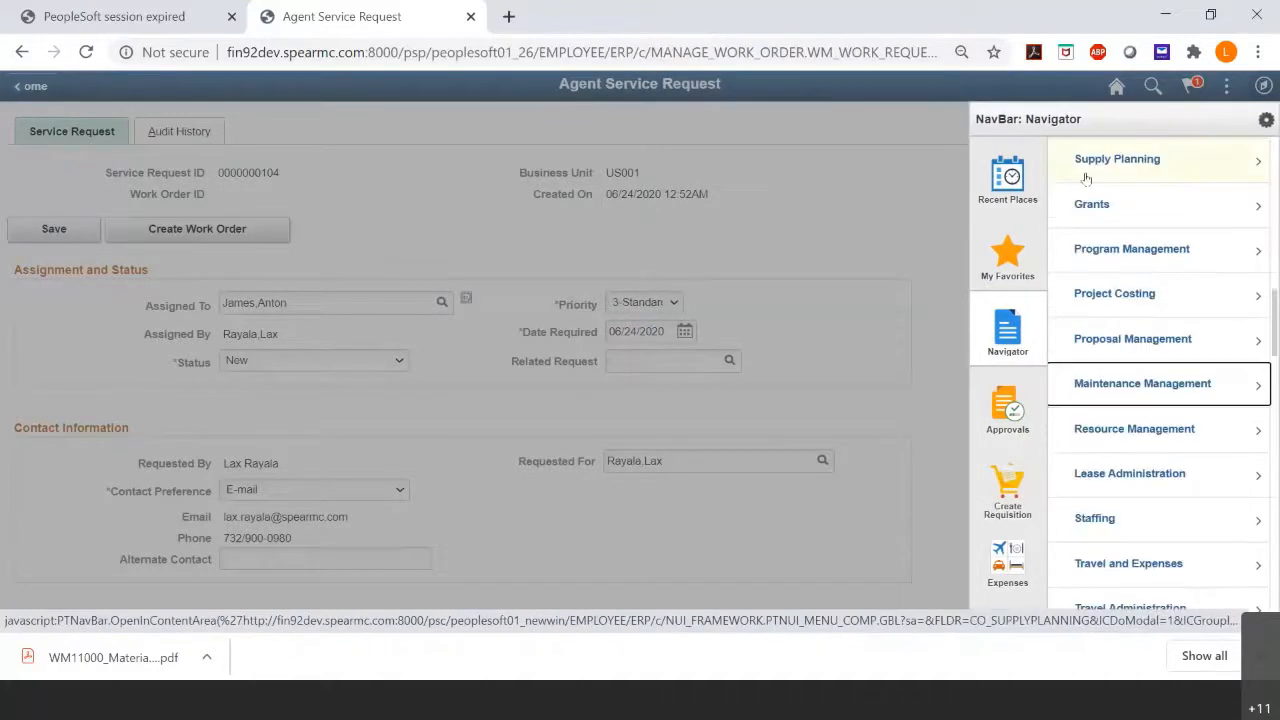
pyautogui.click(1110, 395)
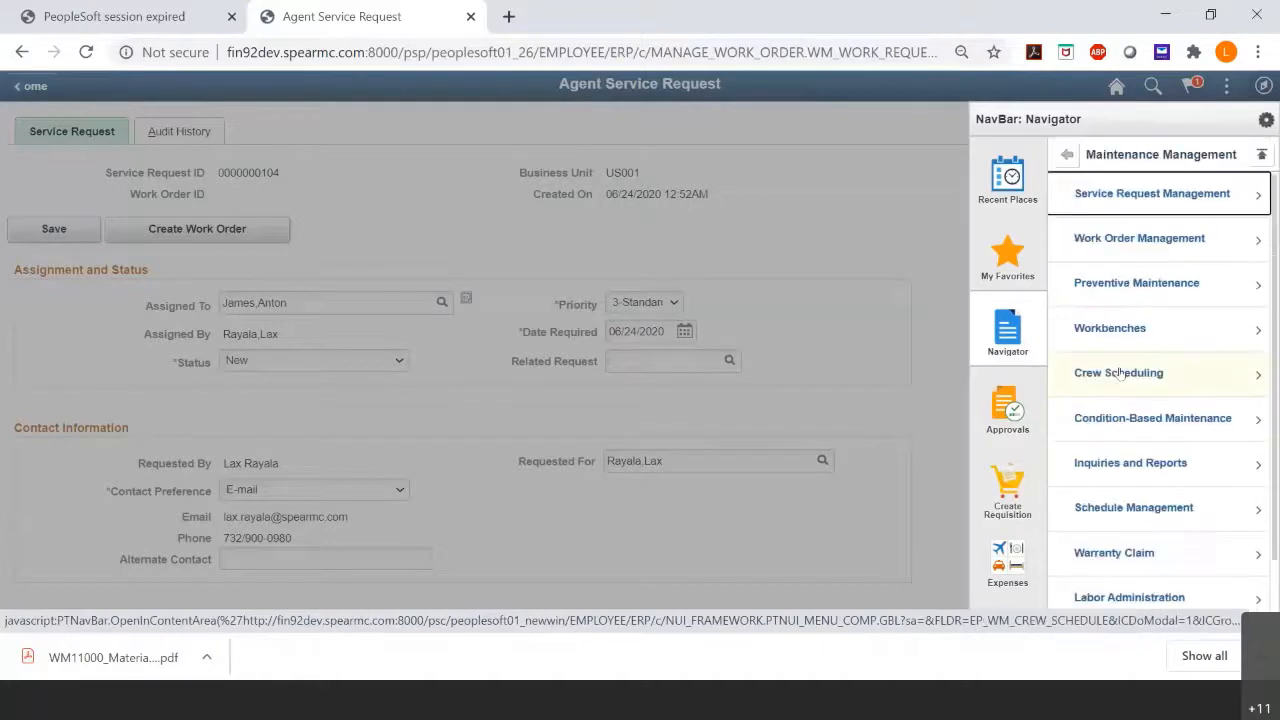
pyautogui.click(1119, 203)
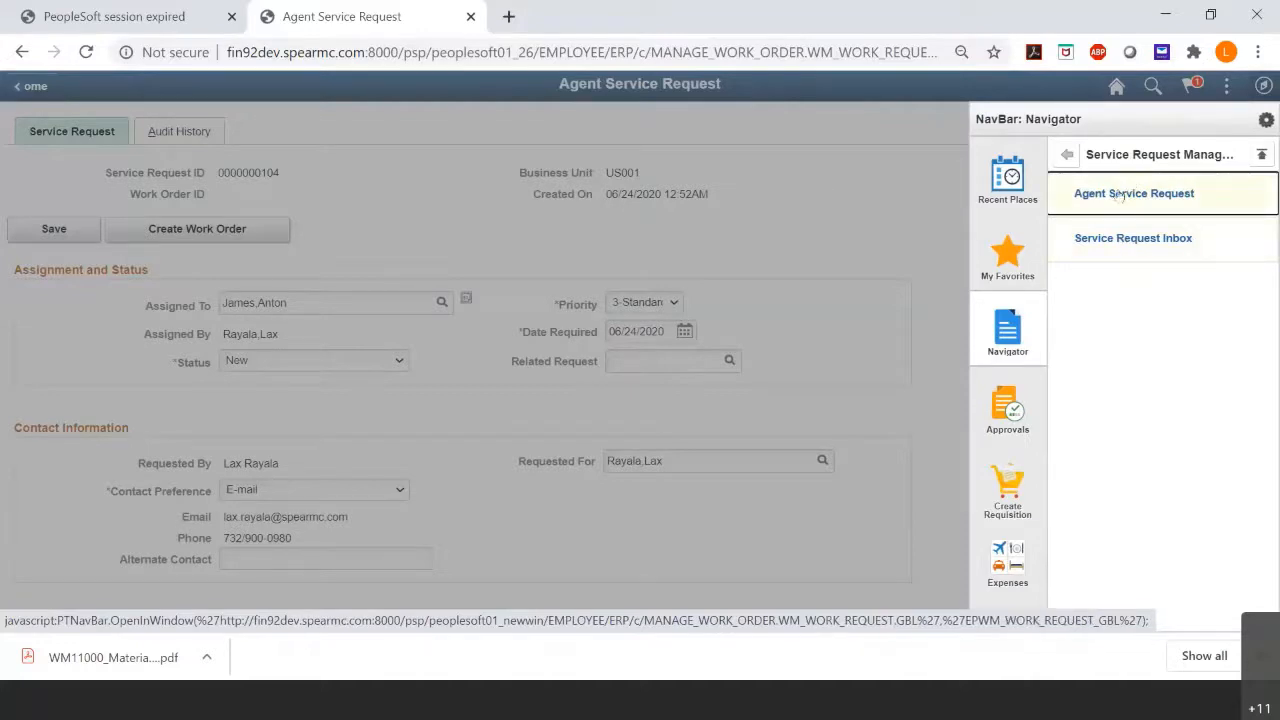
pyautogui.click(1068, 156)
pyautogui.click(1117, 238)
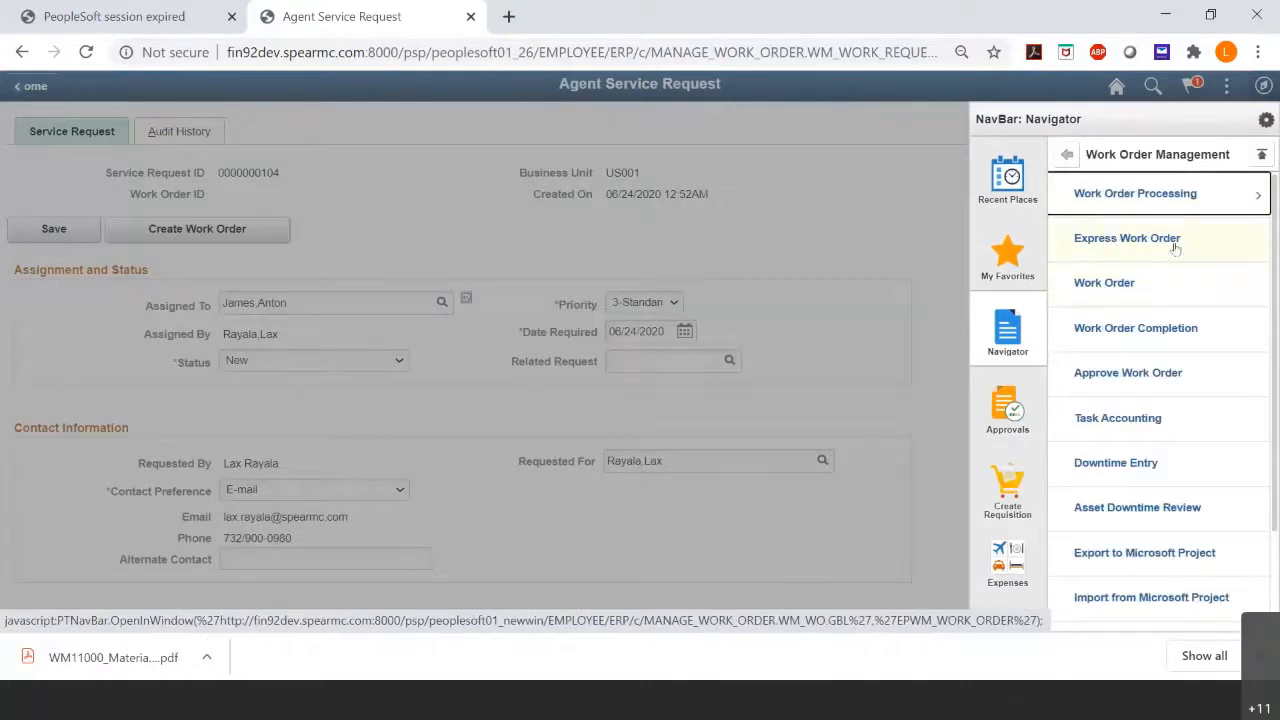
pyautogui.click(1104, 284)
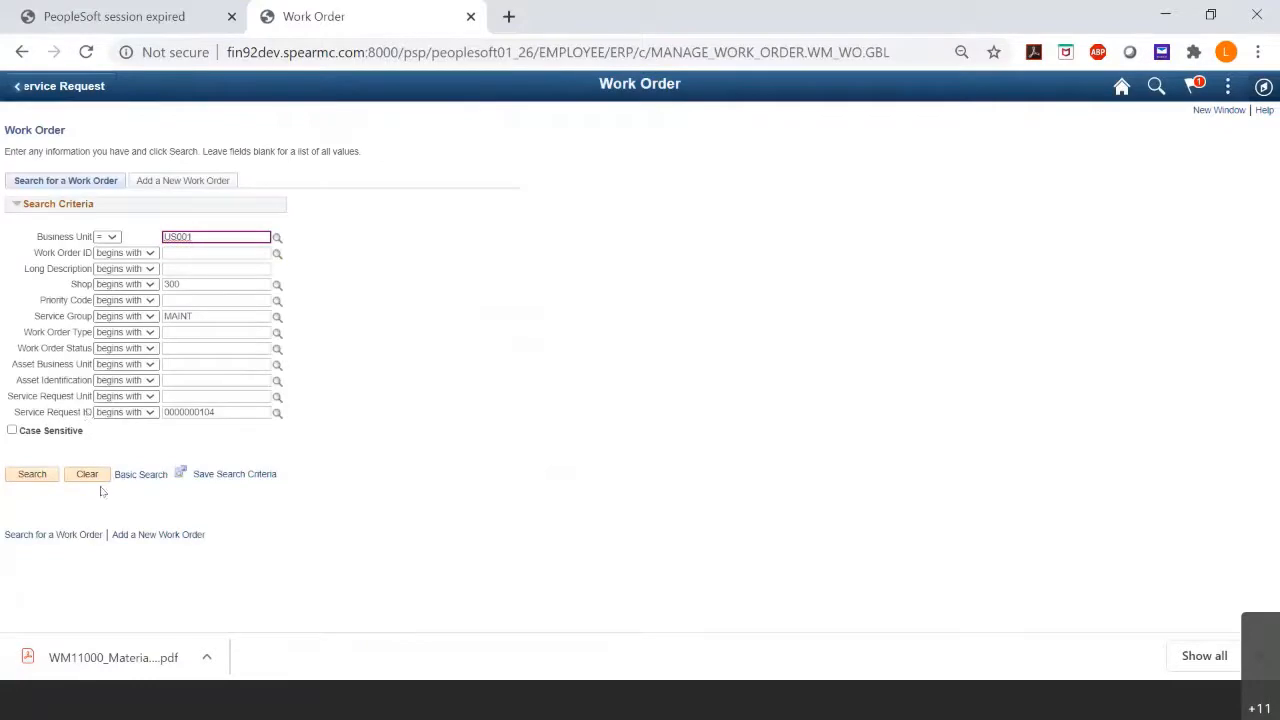
# Search for work orders with the Service Request ID criterion cleared and open the "Safety Inspection of Building 1" work order.
pyautogui.moveTo(268, 408); pyautogui.dragTo(102, 428)
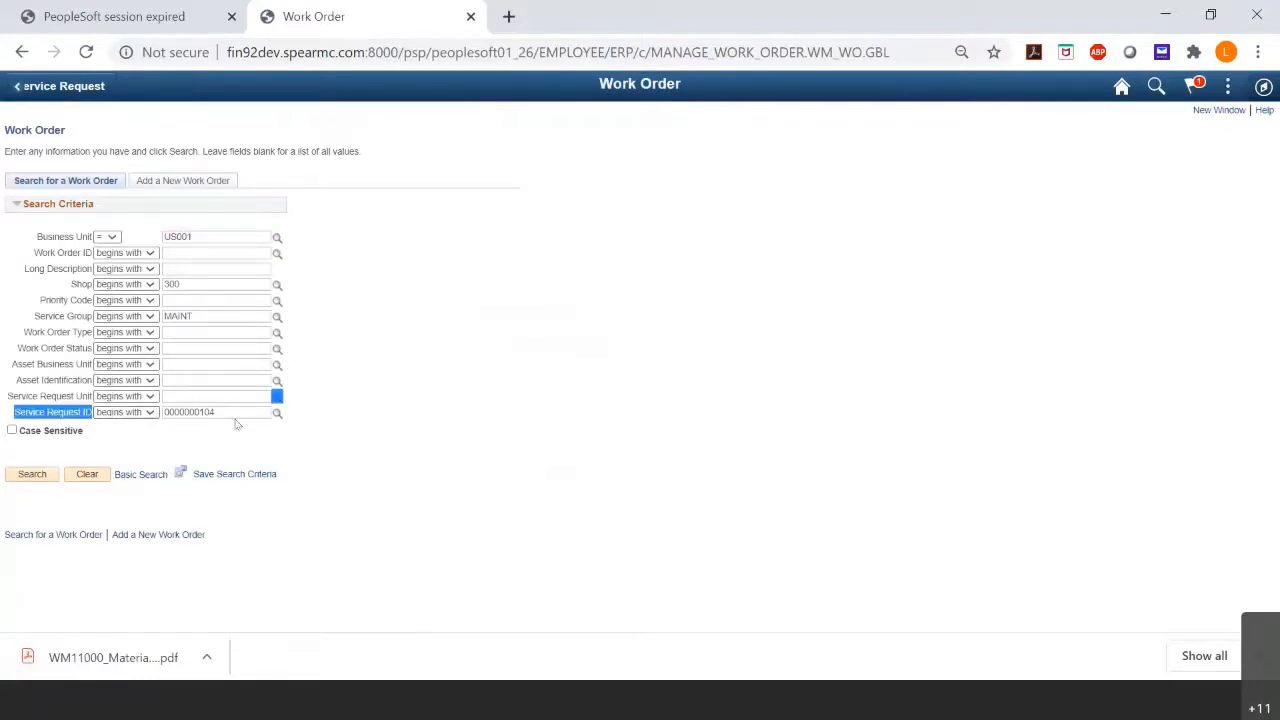
pyautogui.click(100, 415)
pyautogui.press('BackSpace')
pyautogui.press('Return')
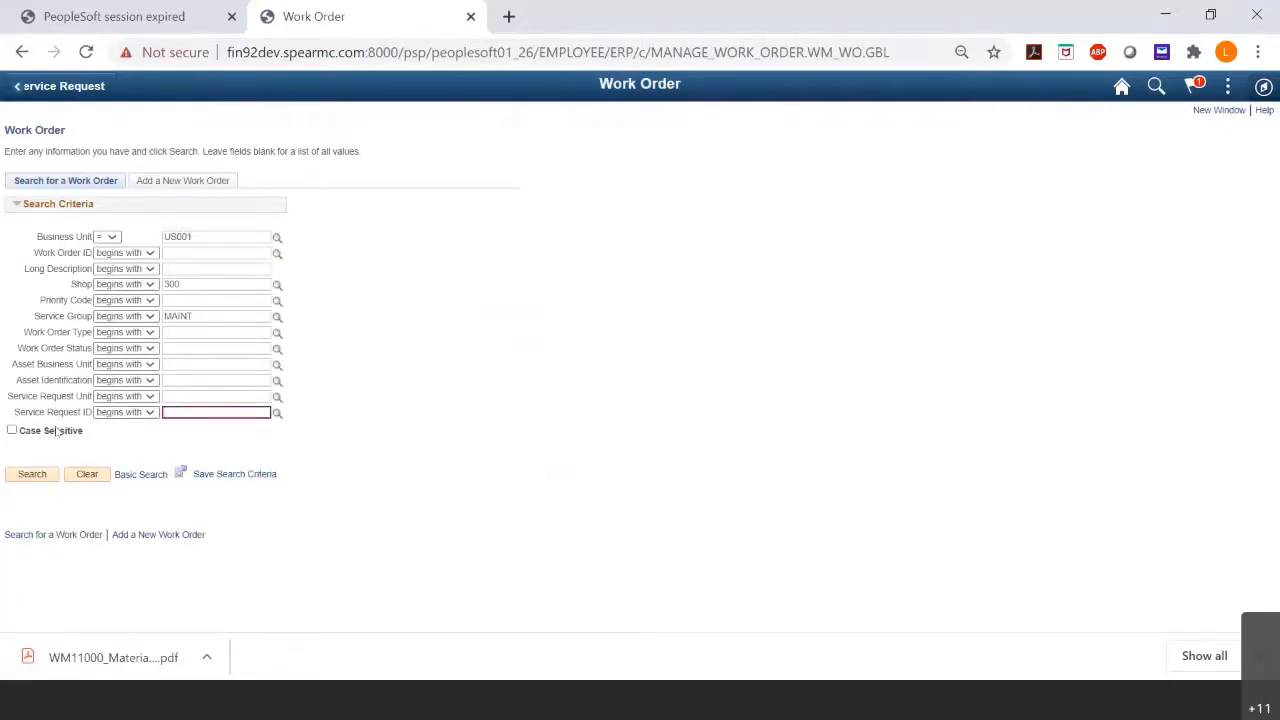
pyautogui.scroll(-1, 335, 439)
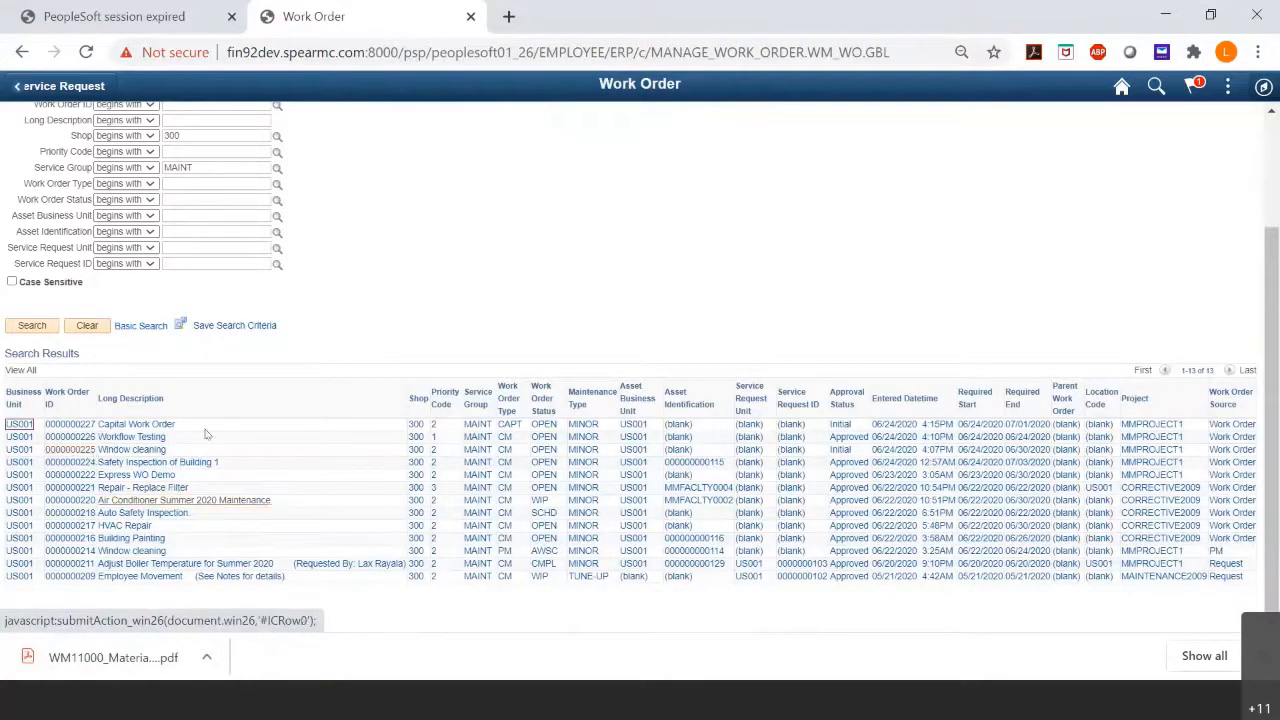
pyautogui.click(73, 464)
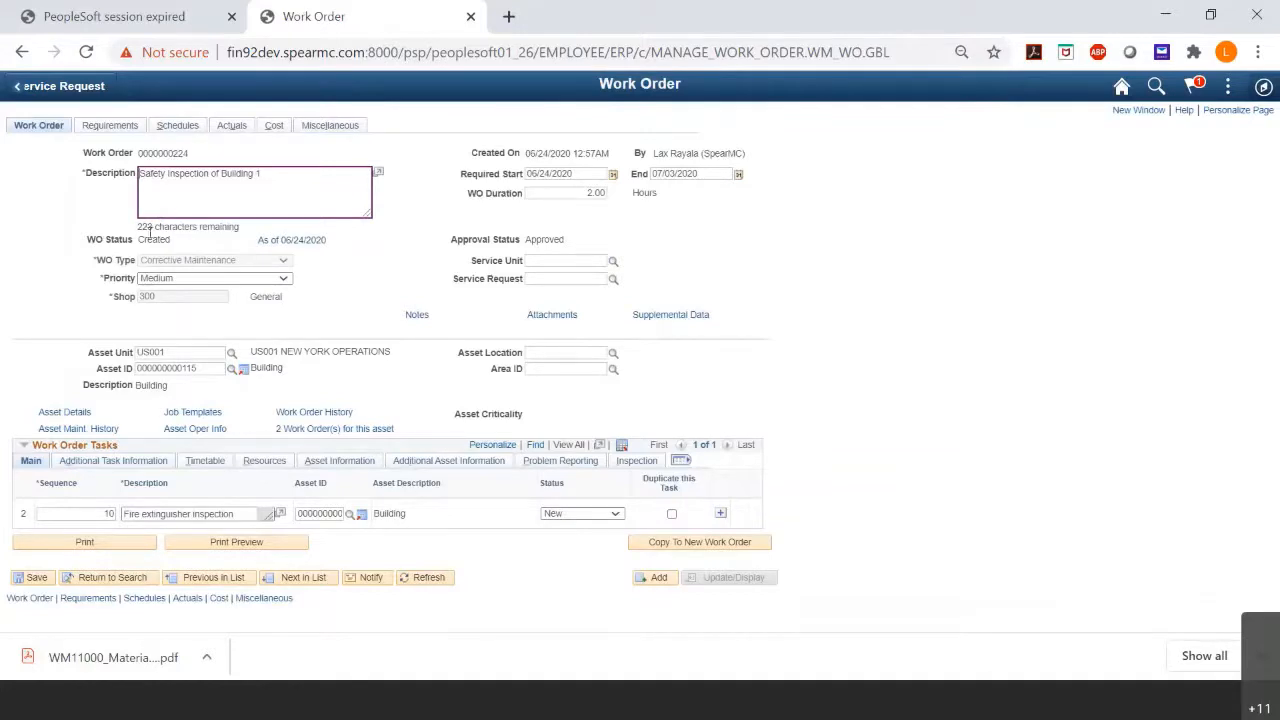
# Examine the work order's status and its required start and end dates.
pyautogui.click(160, 239)
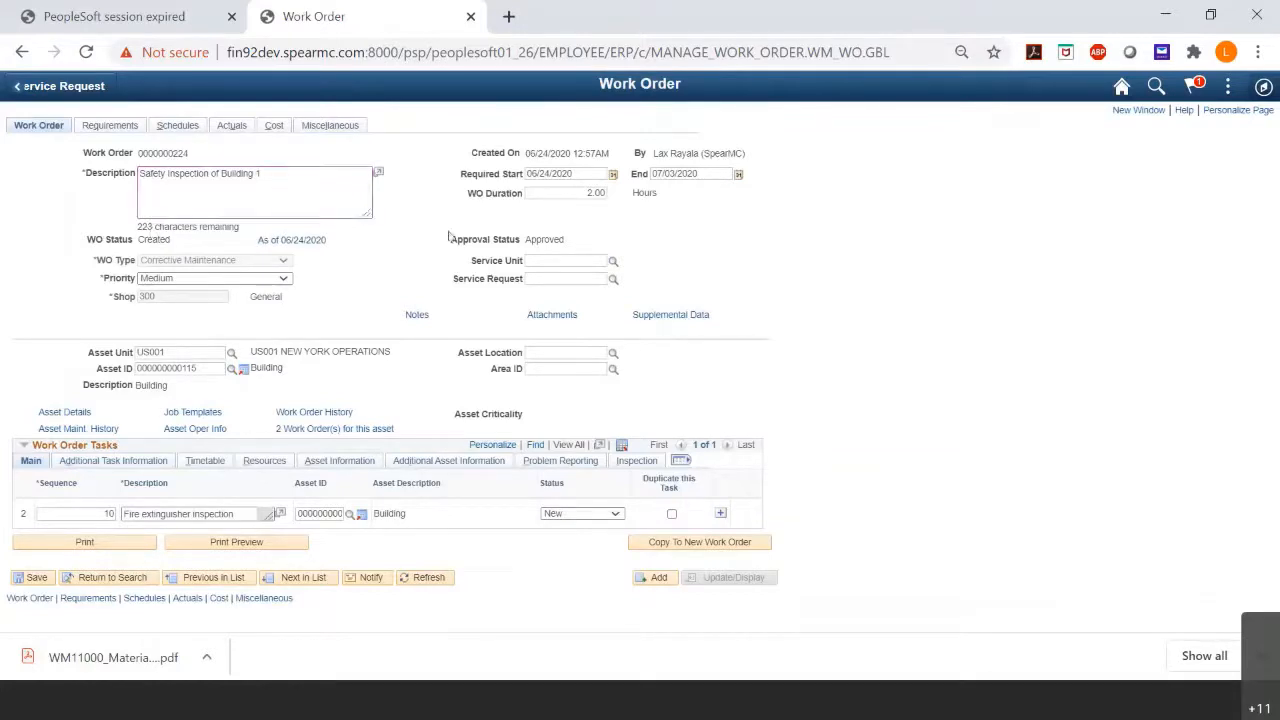
pyautogui.click(566, 172)
pyautogui.click(680, 173)
pyautogui.click(550, 173)
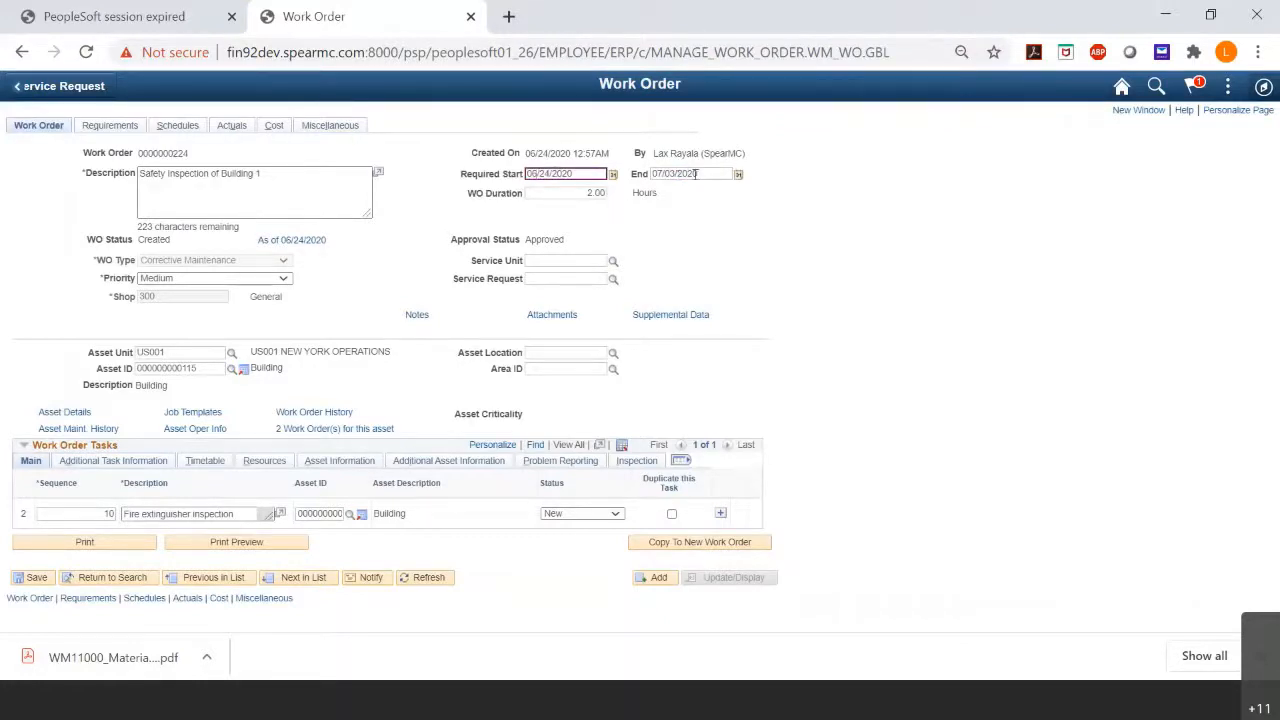
# Check the work order's required start and end dates, its duration and its approval status.
pyautogui.click(677, 174)
pyautogui.click(587, 172)
pyautogui.click(563, 193)
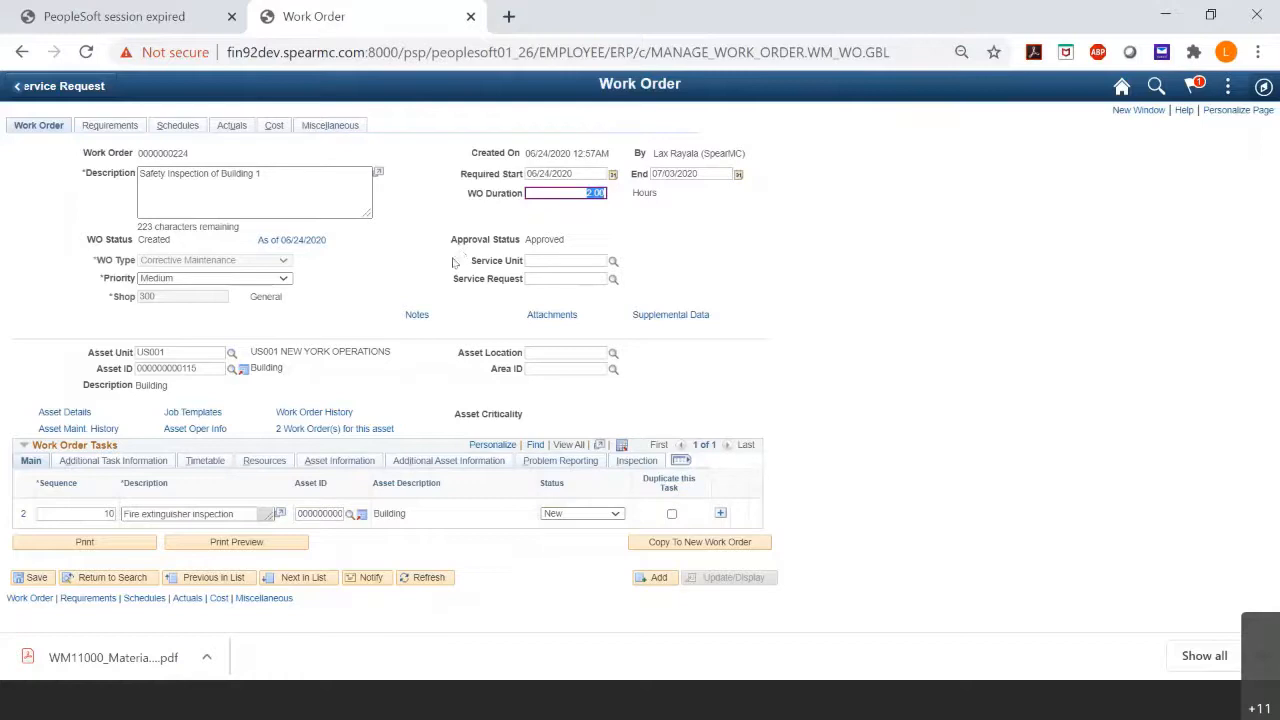
pyautogui.doubleClick(524, 240)
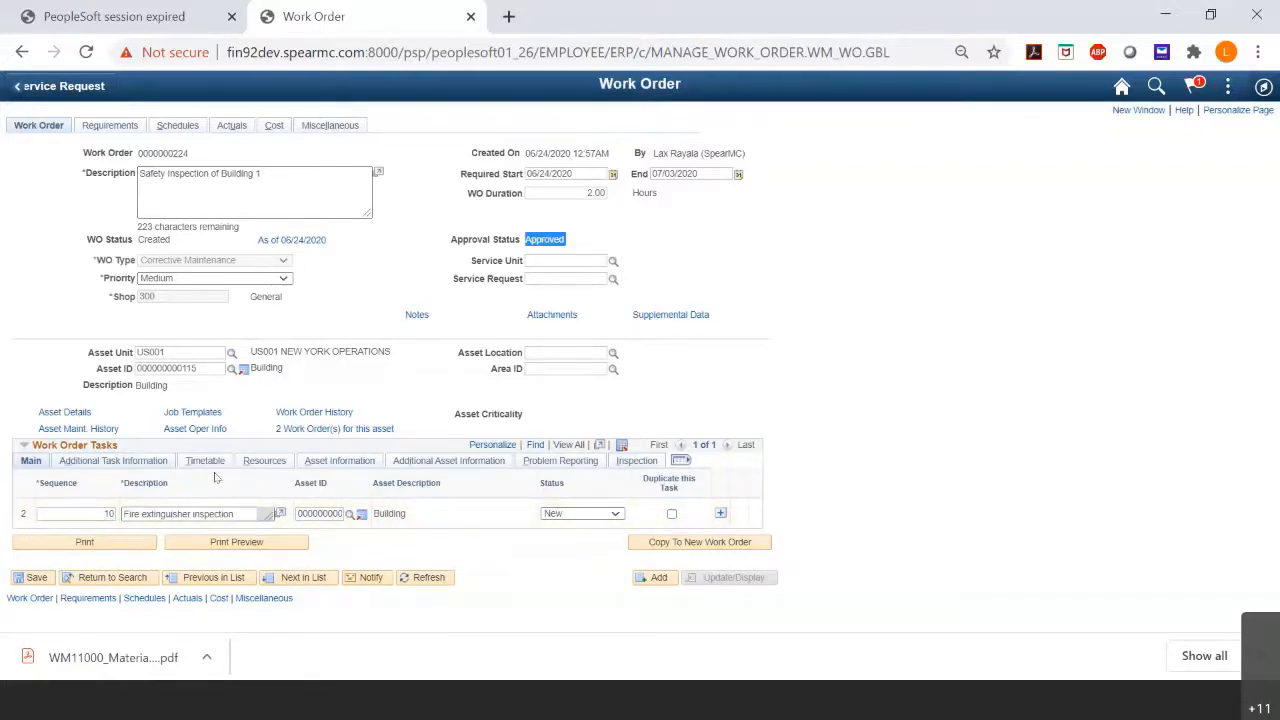
# Review the work order task's additional information with its project activity ID, its timetable and its asset information.
pyautogui.click(122, 462)
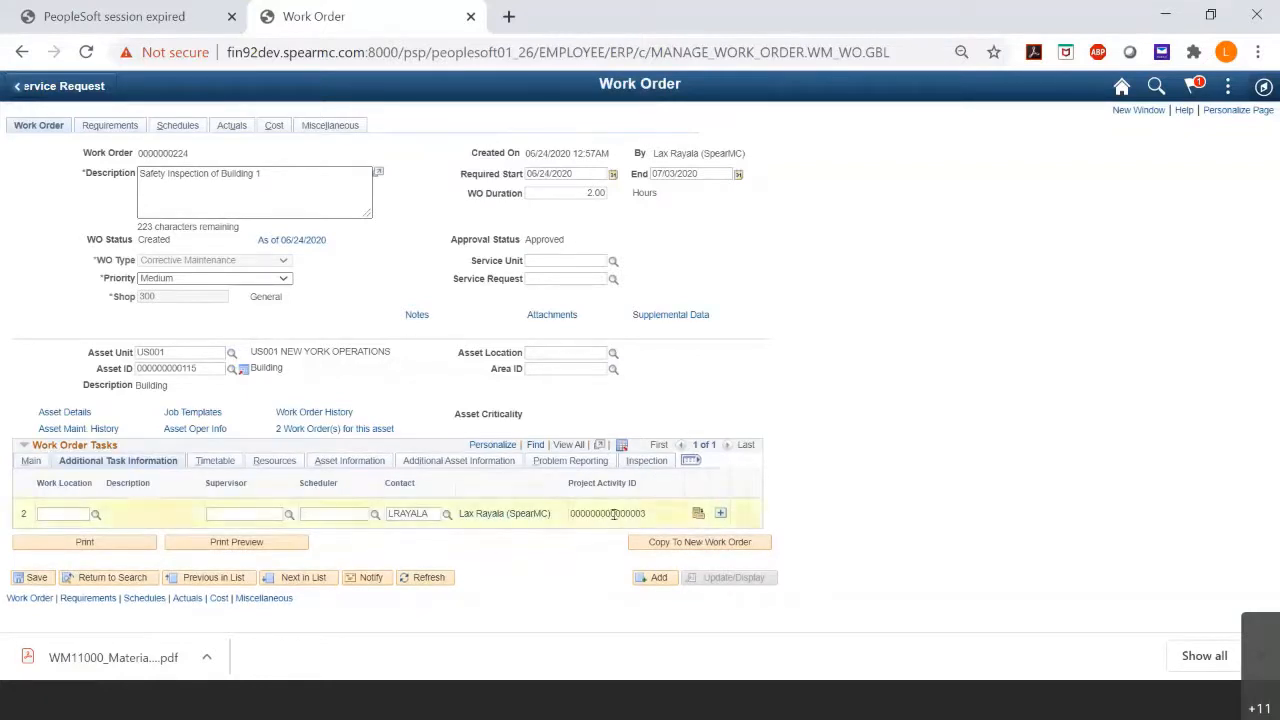
pyautogui.doubleClick(615, 513)
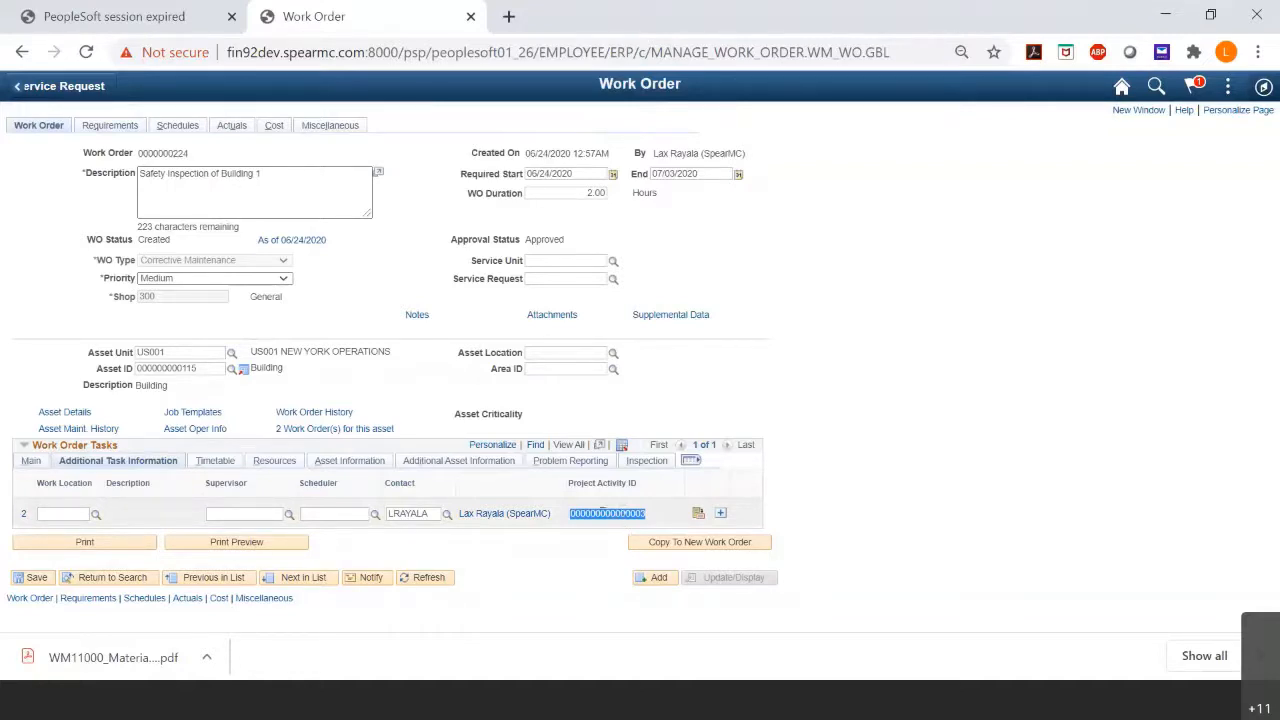
pyautogui.click(603, 513)
pyautogui.click(214, 461)
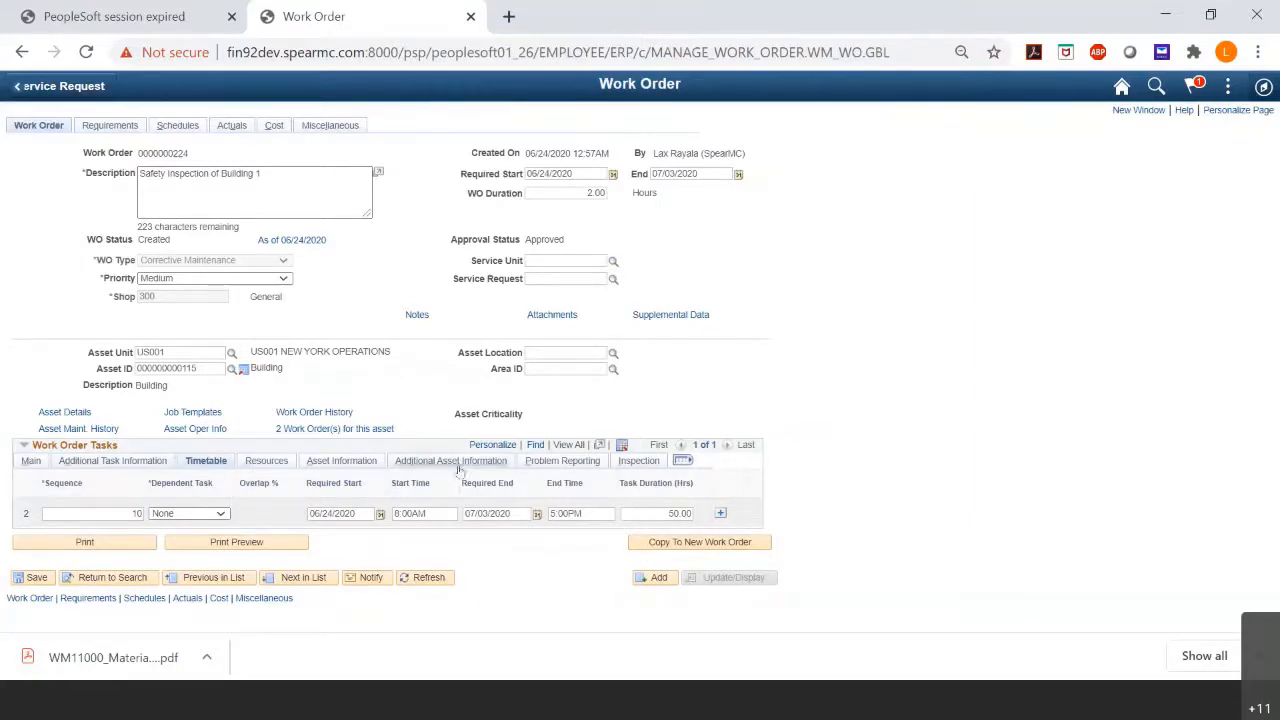
pyautogui.click(340, 465)
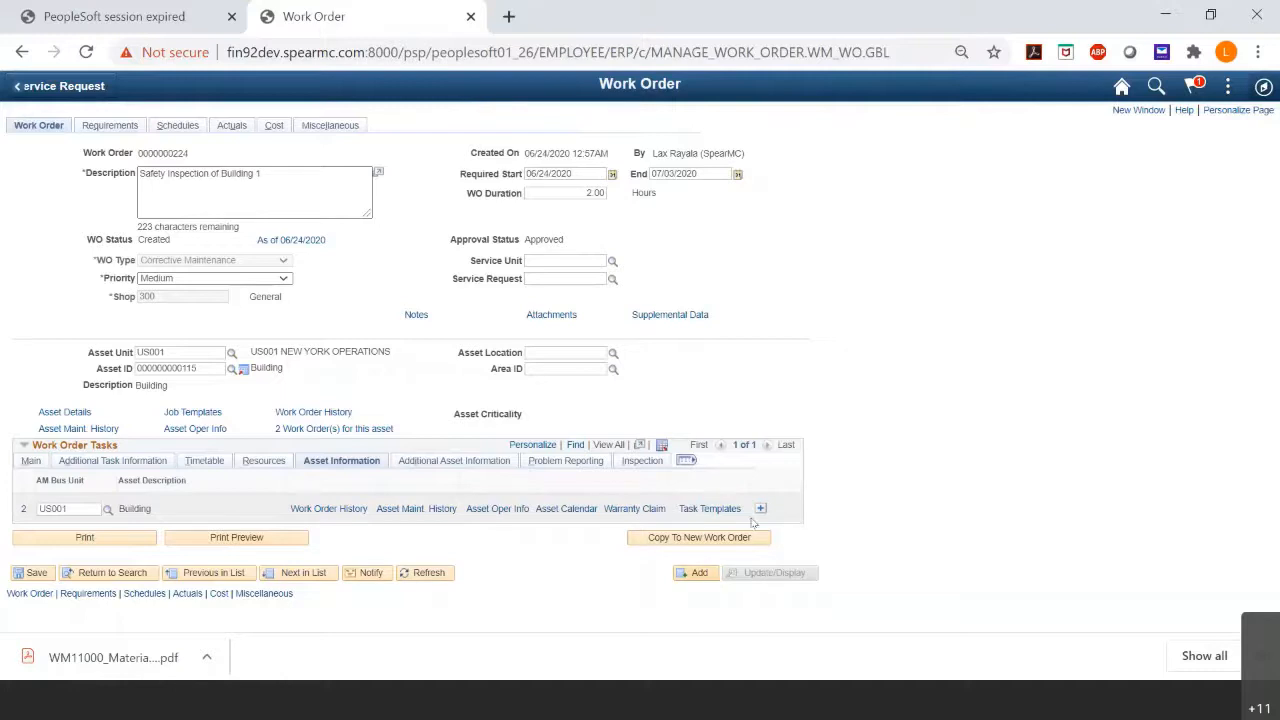
# Review the task's problem reporting fields for problem group, cause and resolution.
pyautogui.click(583, 460)
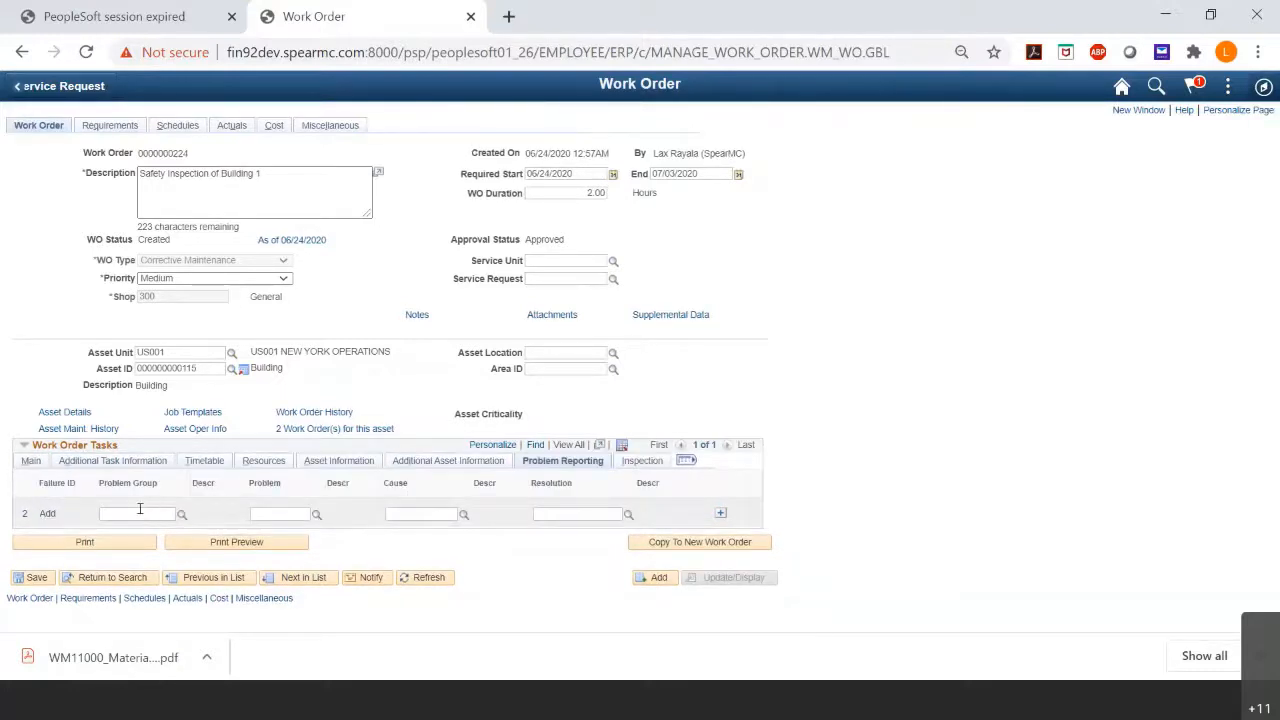
pyautogui.click(138, 513)
pyautogui.click(414, 515)
pyautogui.click(556, 513)
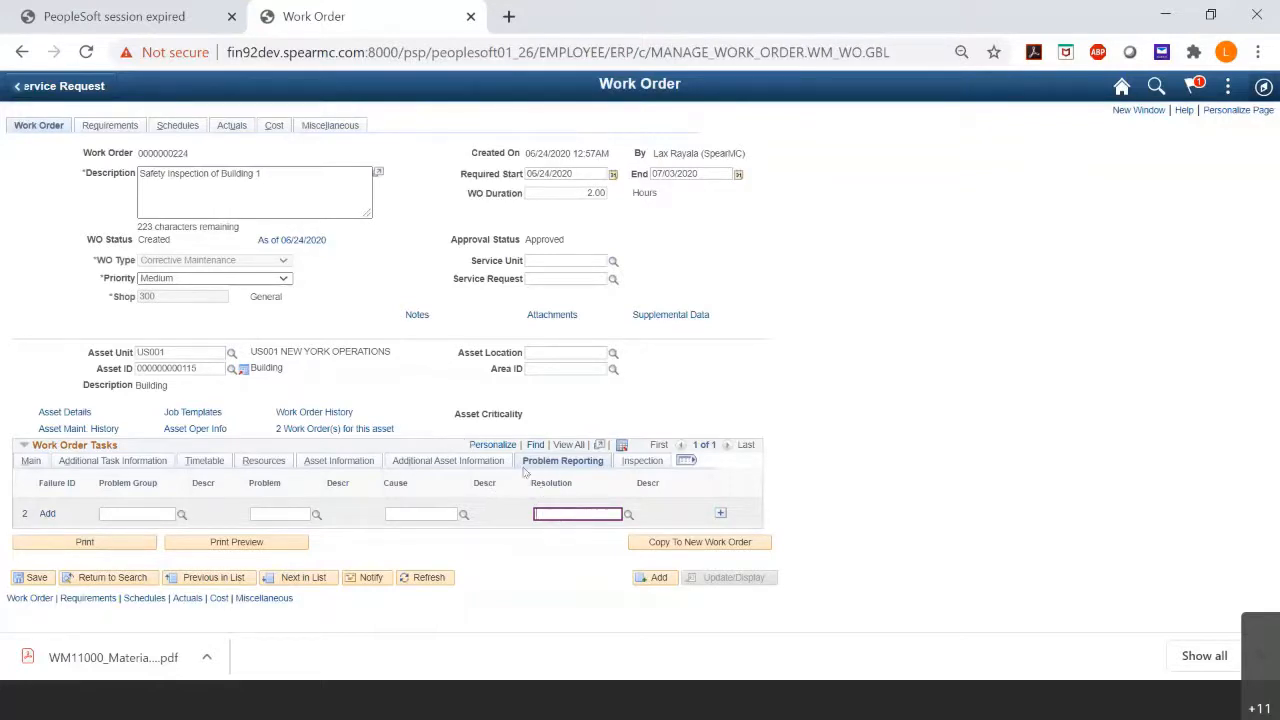
# Open the work order's requirements and review the labor lines and the glove item in the inventory requirements.
pyautogui.click(128, 130)
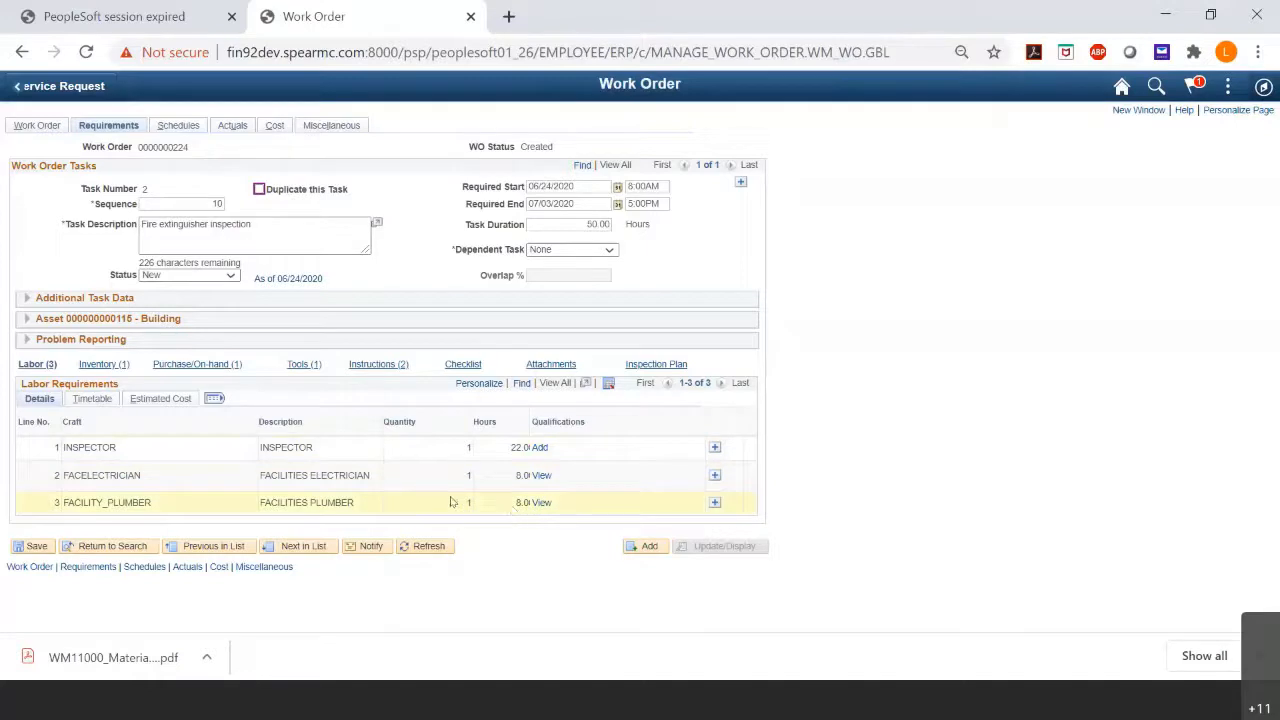
pyautogui.click(110, 366)
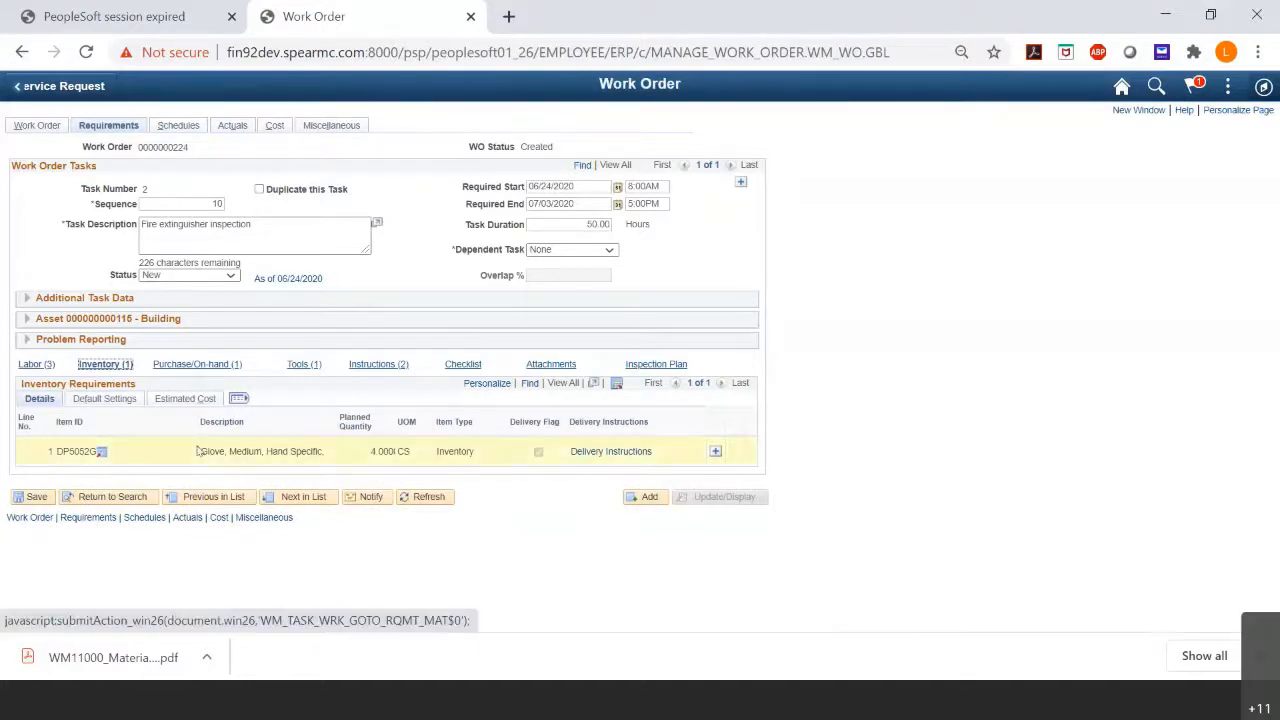
pyautogui.moveTo(203, 451); pyautogui.dragTo(300, 452)
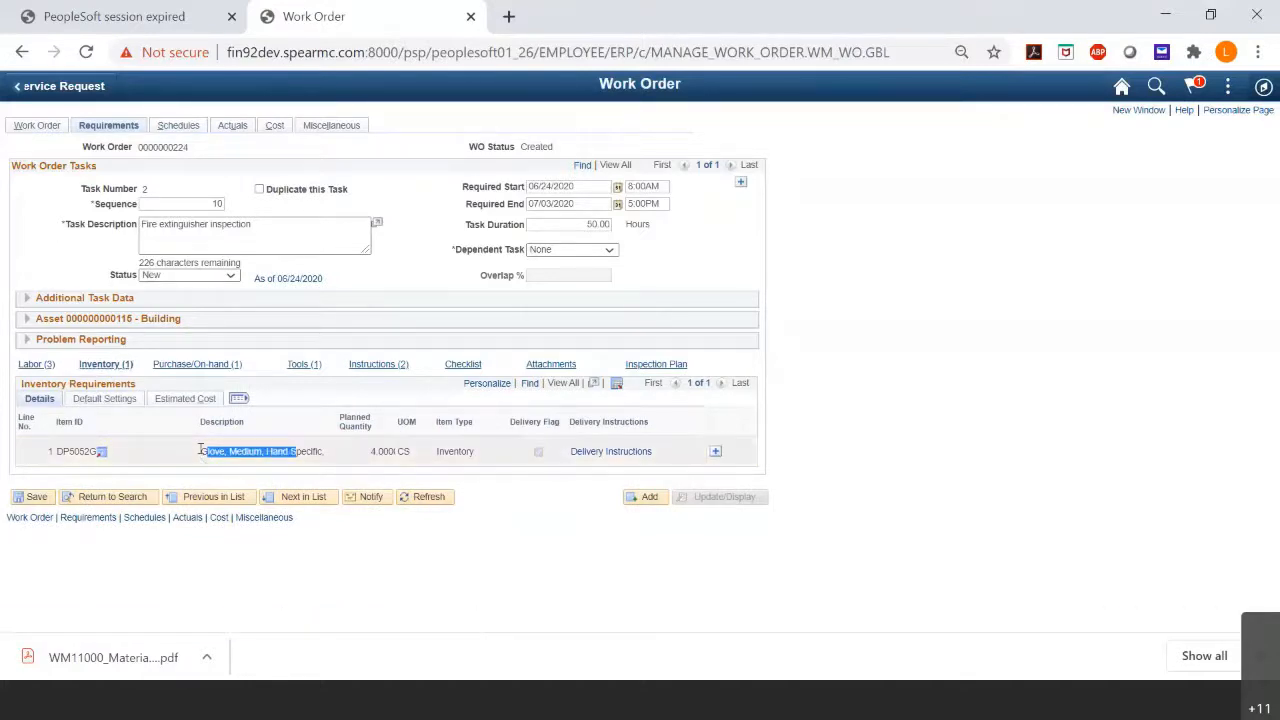
pyautogui.click(203, 449)
pyautogui.moveTo(203, 451); pyautogui.dragTo(314, 452)
pyautogui.click(341, 580)
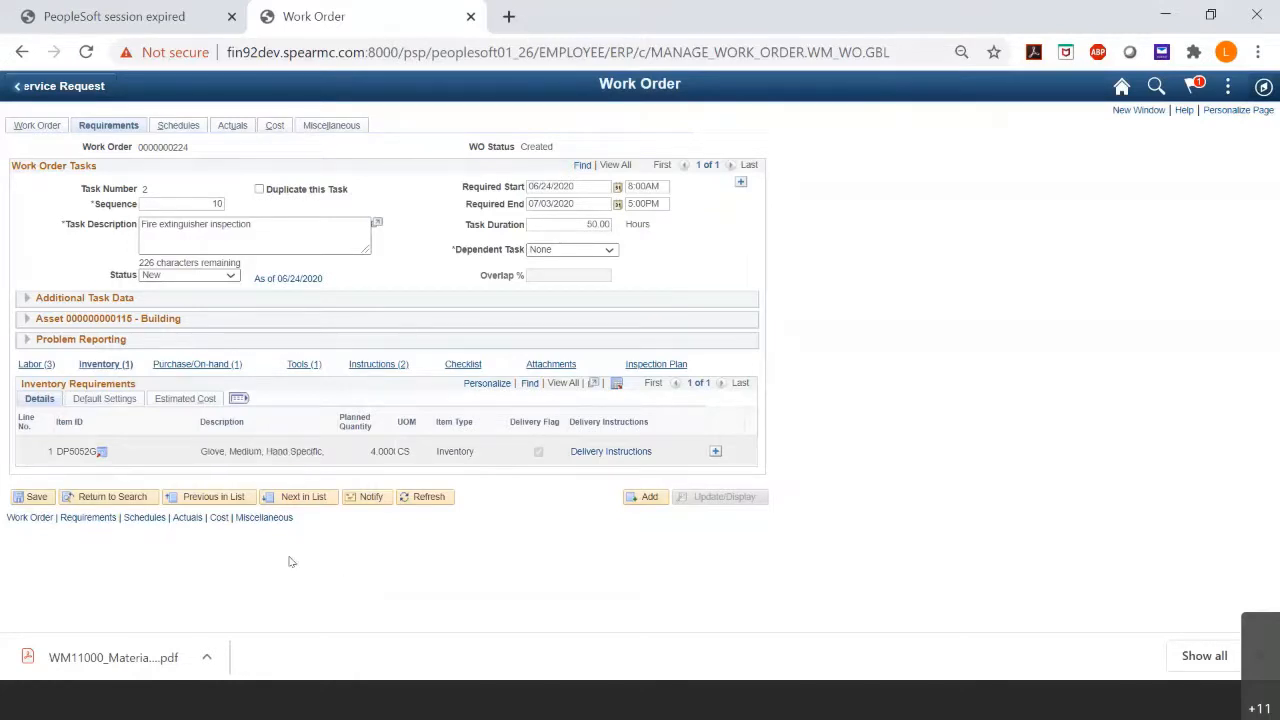
# Review the task's purchase/on-hand requirement for fire extinguishers and its tool requirements.
pyautogui.click(213, 367)
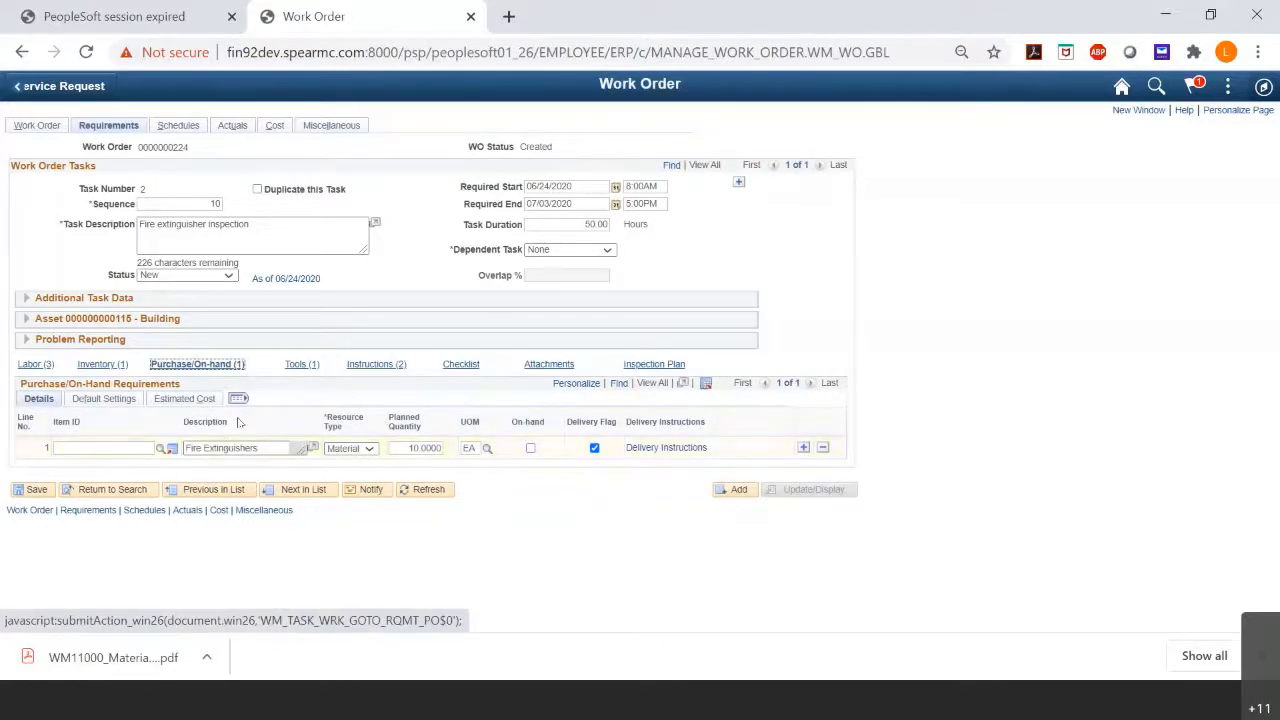
pyautogui.moveTo(266, 447); pyautogui.dragTo(180, 447)
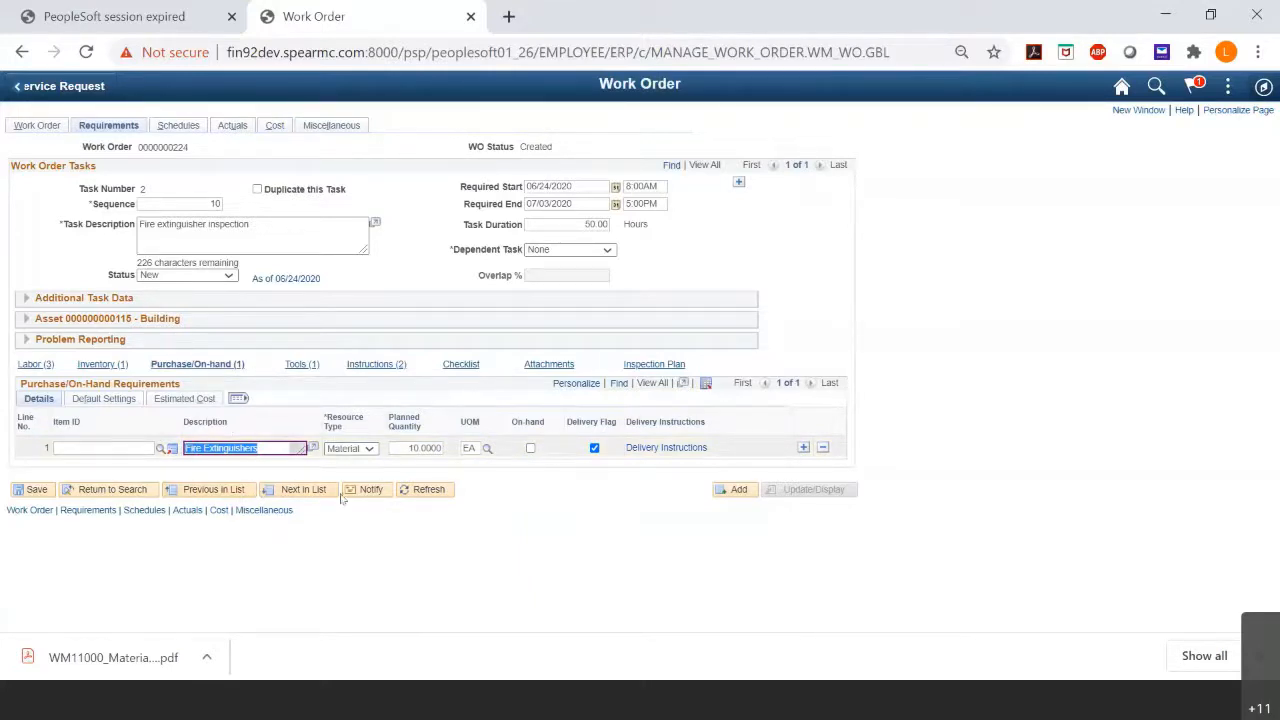
pyautogui.click(305, 366)
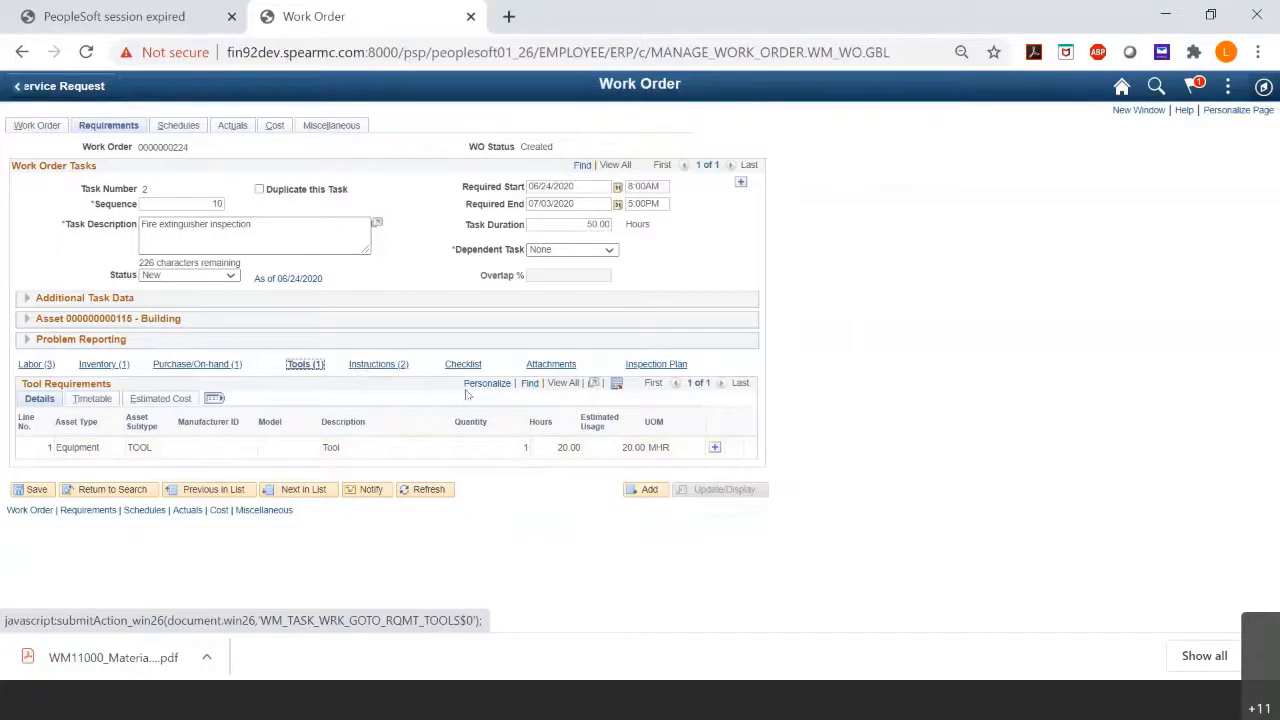
# Review the task's instructions and its checklist fields.
pyautogui.click(380, 364)
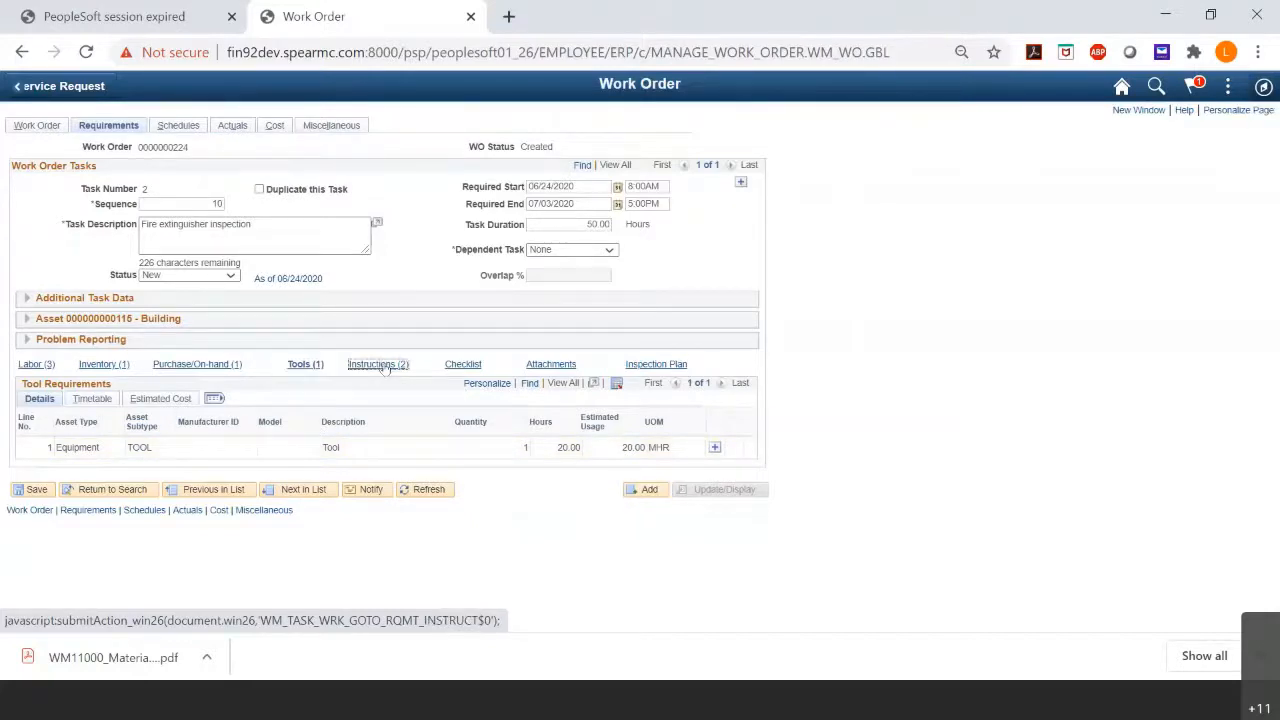
pyautogui.click(466, 420)
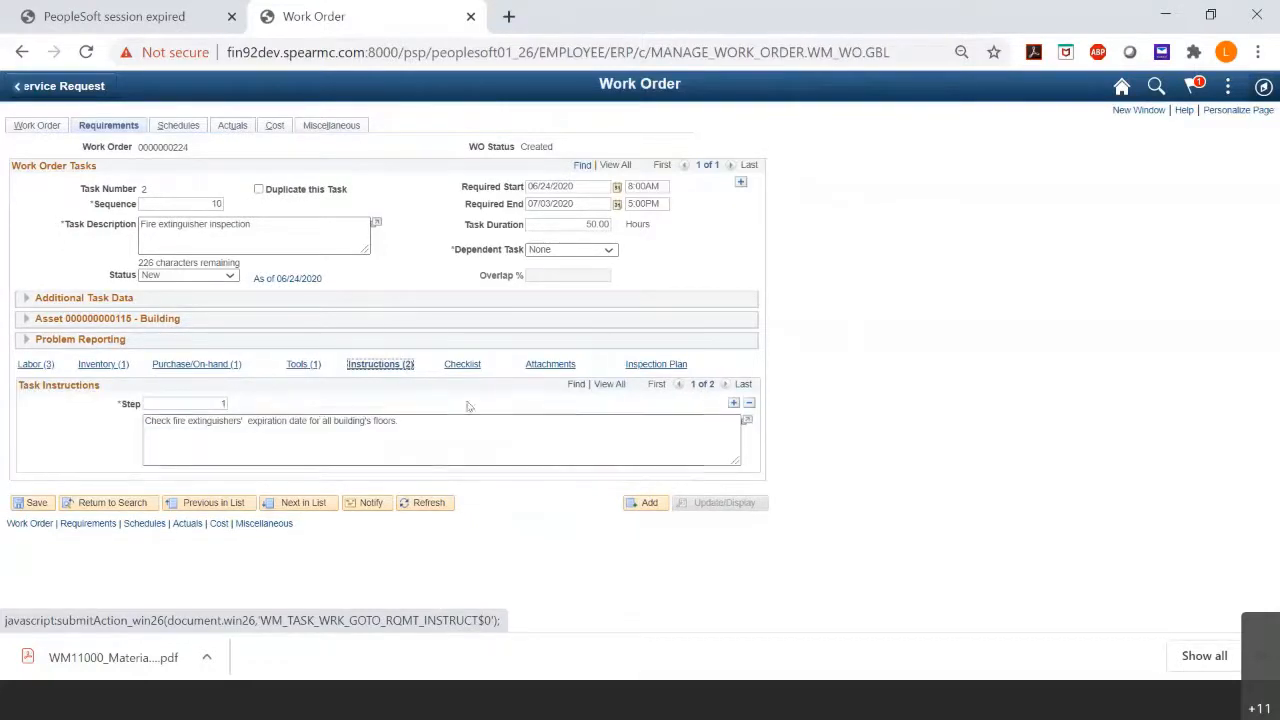
pyautogui.write('.')
pyautogui.click(464, 366)
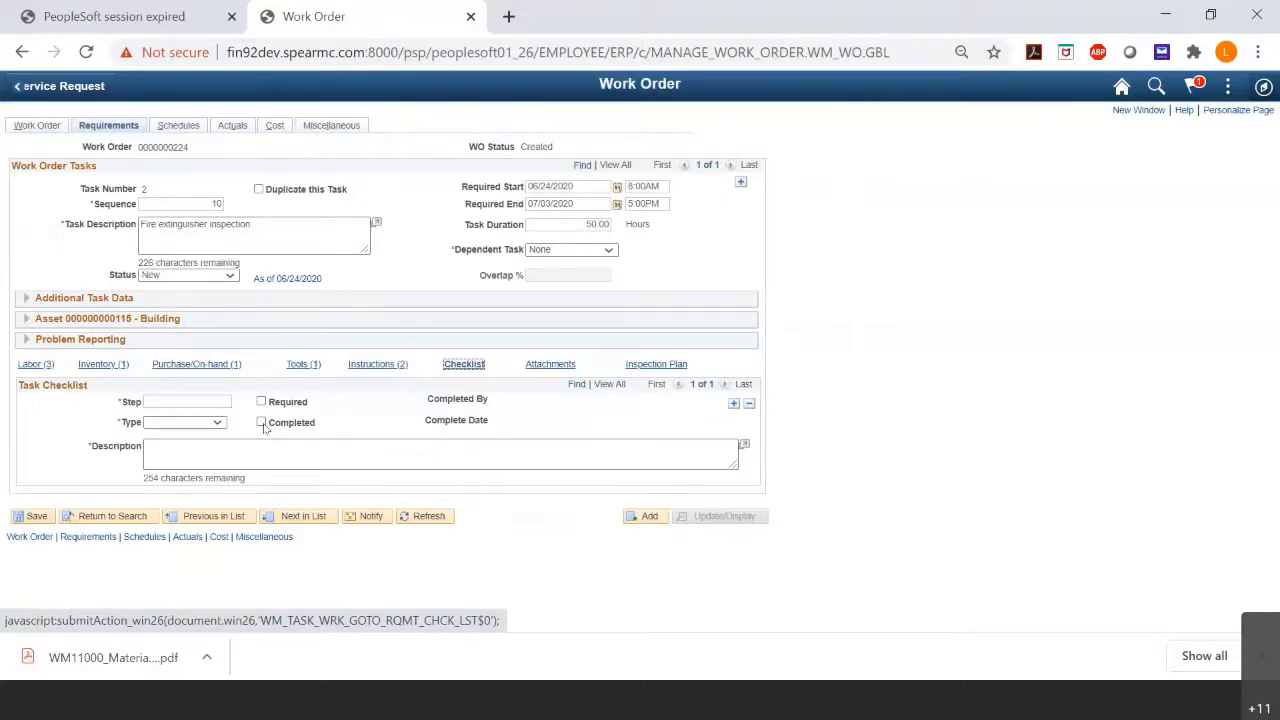
# Return to the task's labor requirements and save the work order.
pyautogui.click(36, 364)
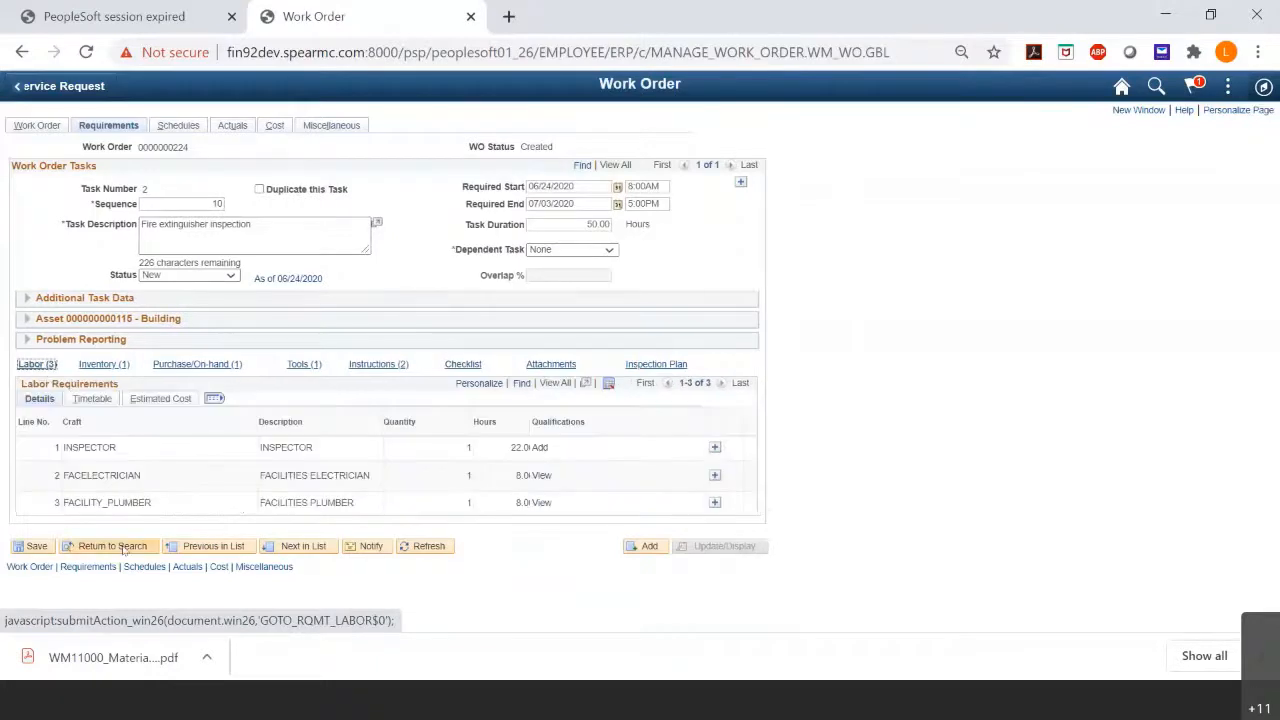
pyautogui.click(37, 548)
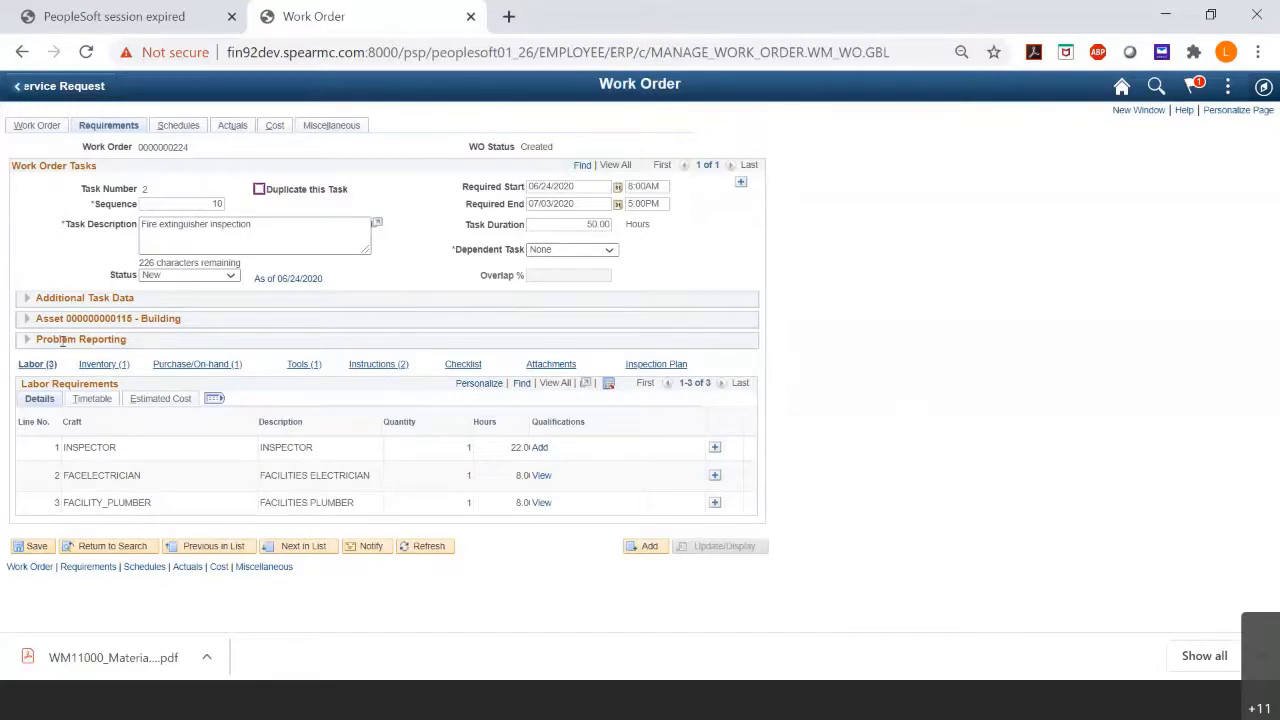
# Expand the Additional Task Data and Asset sections of the task and review their fields and links.
pyautogui.click(25, 299)
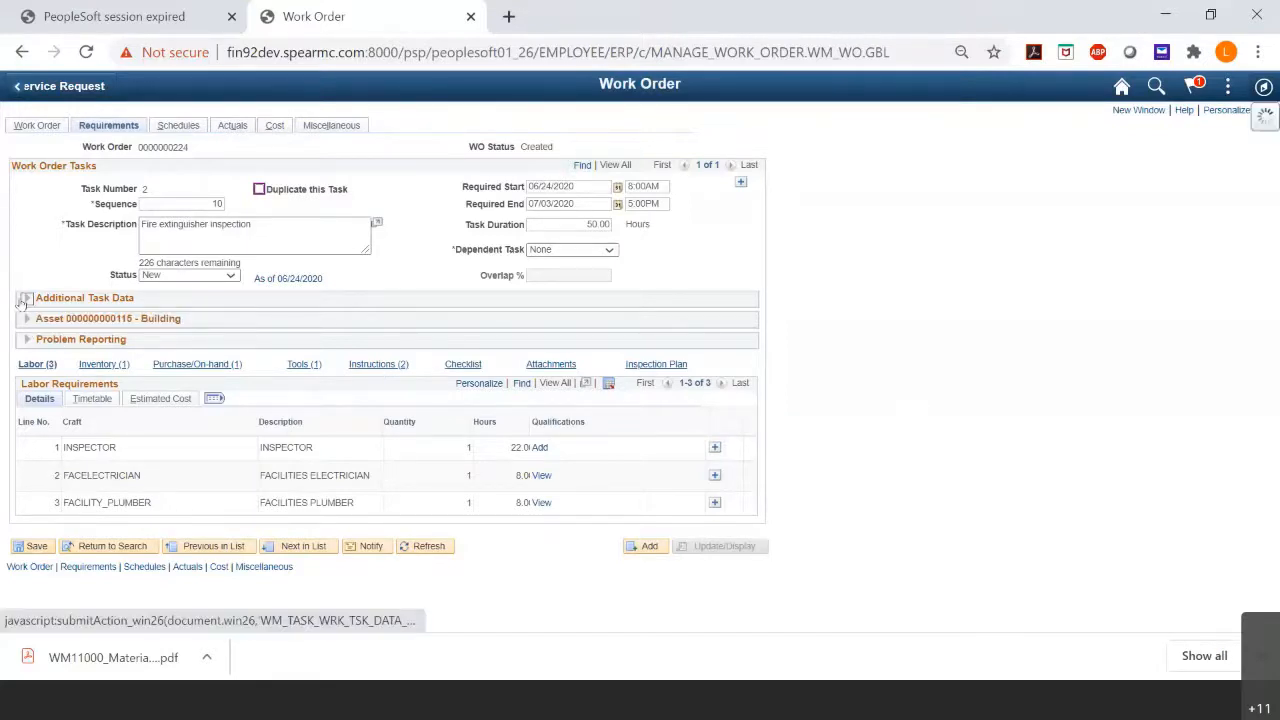
pyautogui.click(27, 391)
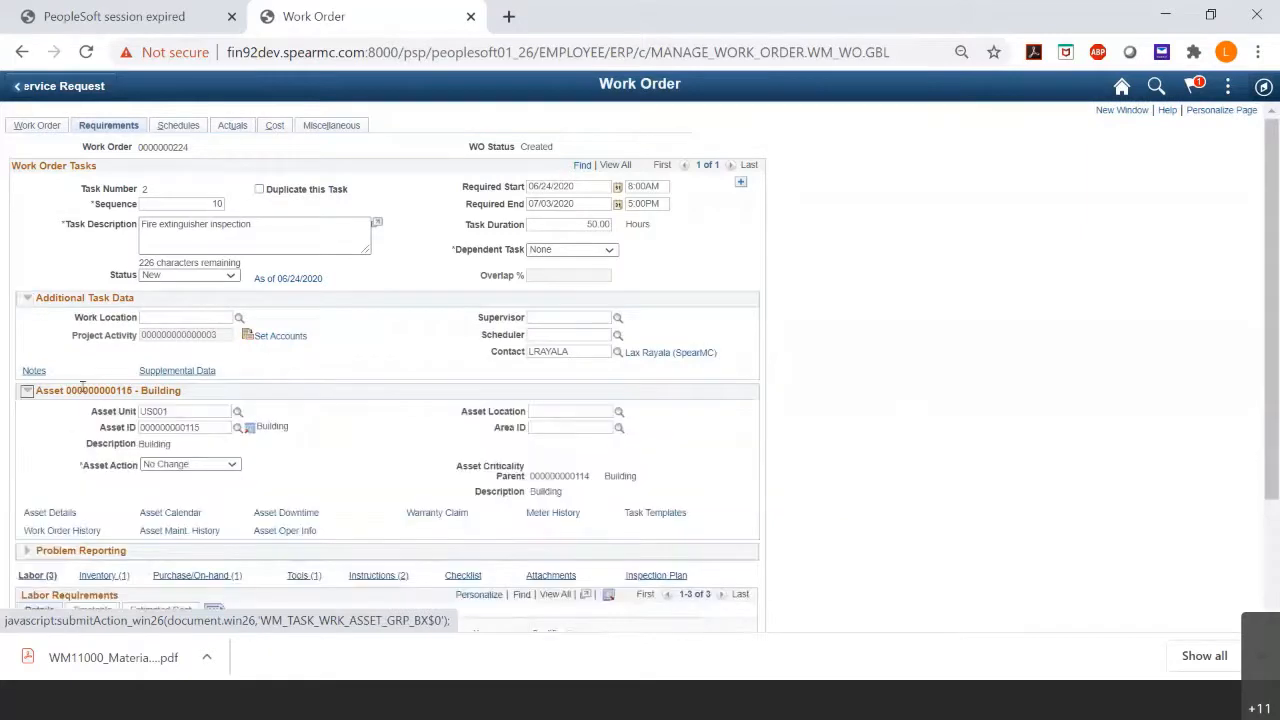
pyautogui.scroll(-1, 100, 404)
pyautogui.scroll(-1, 100, 404)
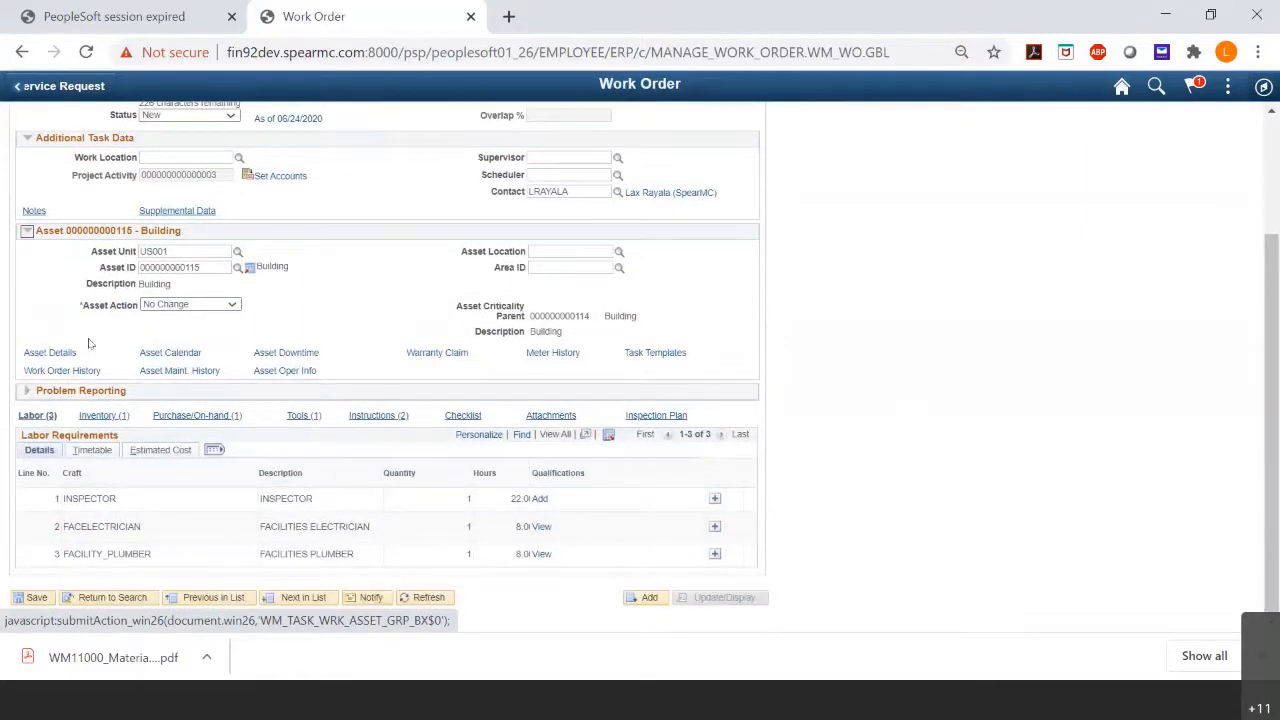
pyautogui.scroll(1, 95, 338)
pyautogui.scroll(1, 96, 338)
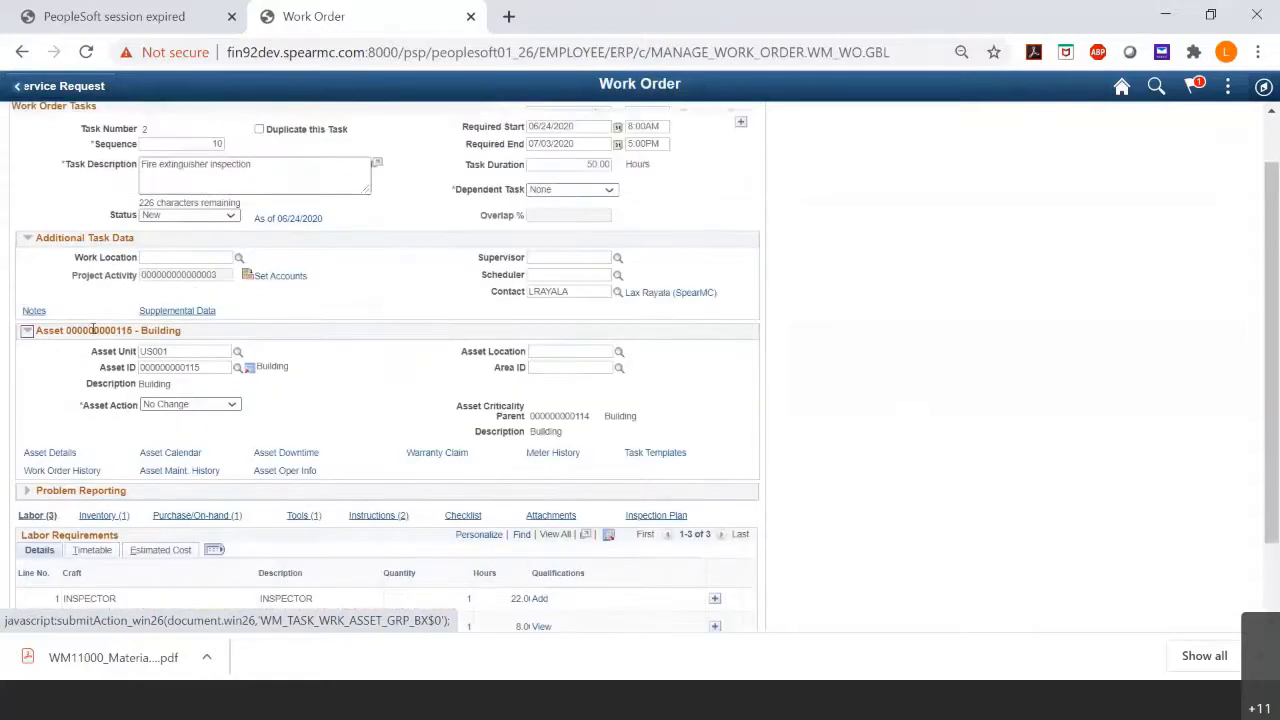
pyautogui.scroll(1, 413, 384)
pyautogui.scroll(1, 410, 384)
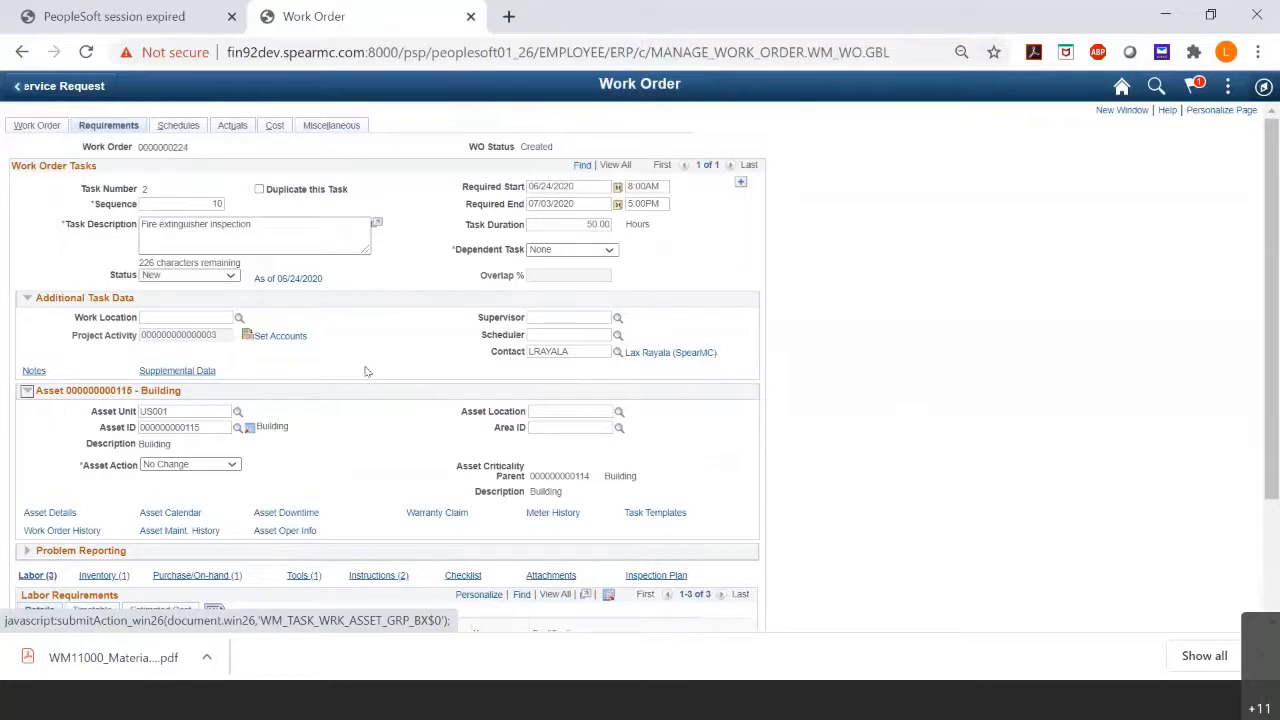
# View the available Asset Action options for the building asset without choosing a different one.
pyautogui.scroll(-2, 366, 371)
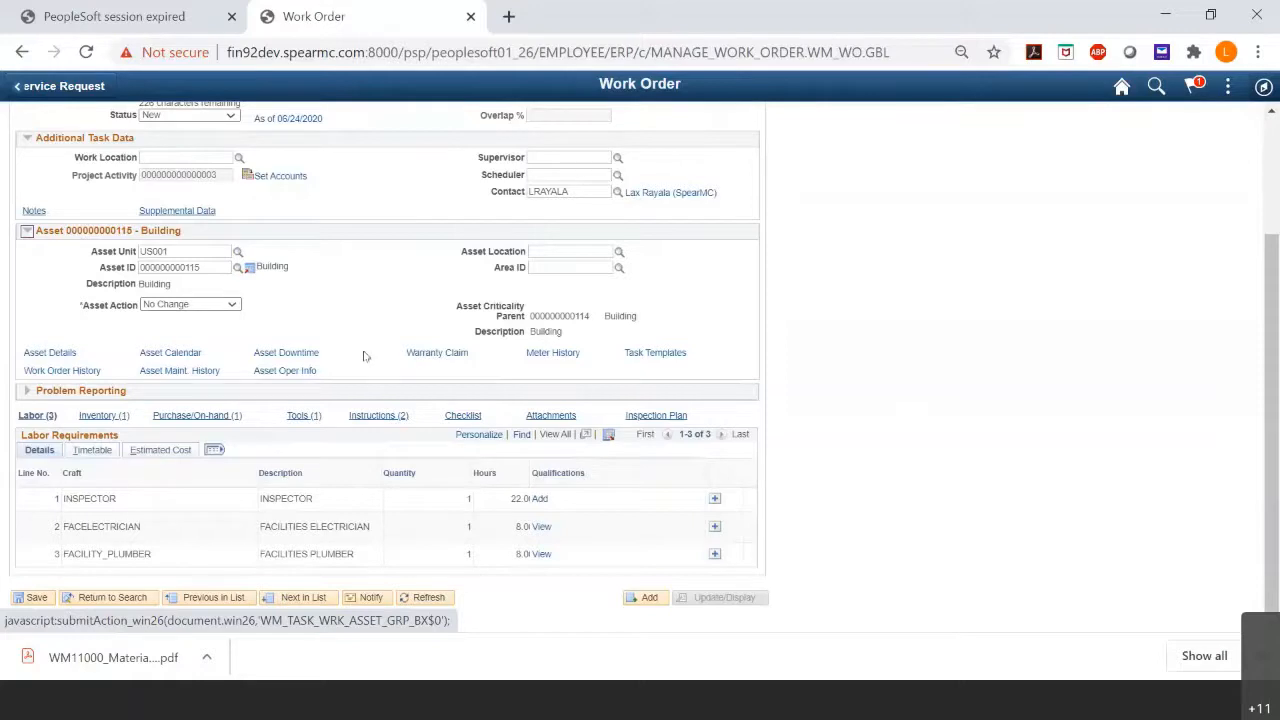
pyautogui.click(201, 309)
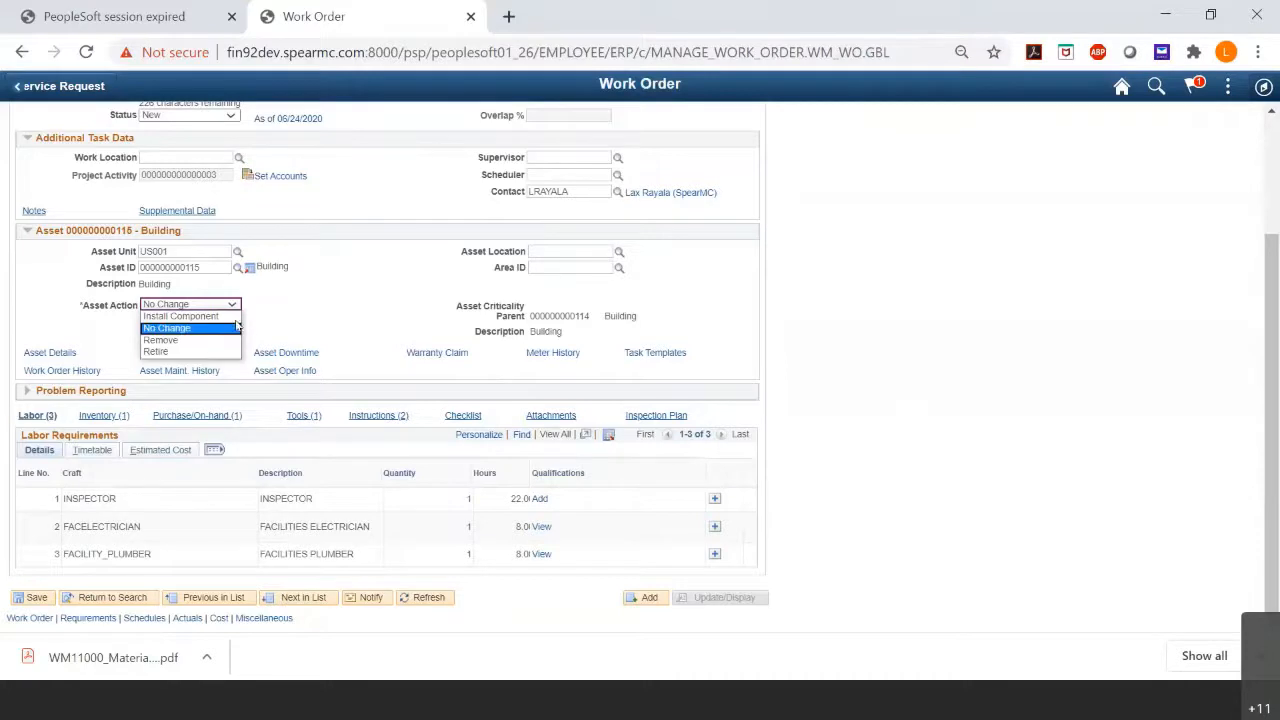
pyautogui.click(308, 301)
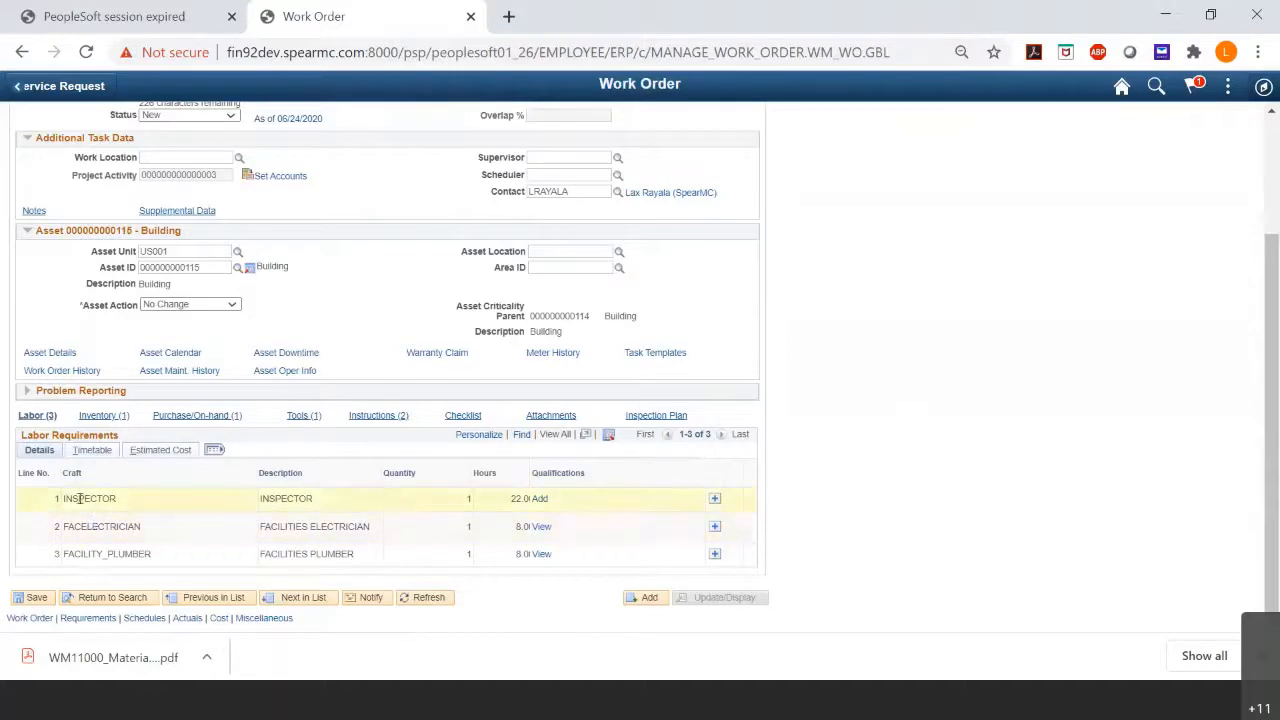
# Examine the INSPECTOR line in the labor requirements and the asset details above it.
pyautogui.moveTo(72, 498); pyautogui.dragTo(306, 491)
pyautogui.click(295, 492)
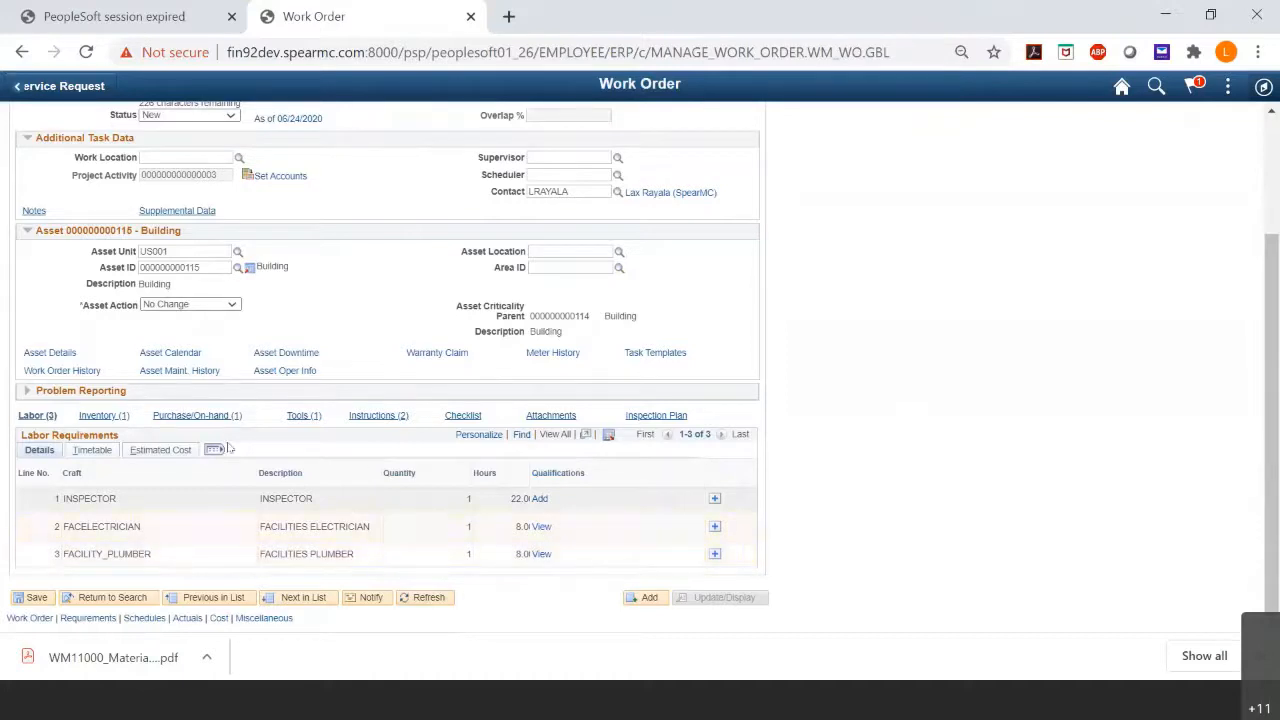
pyautogui.scroll(1, 333, 488)
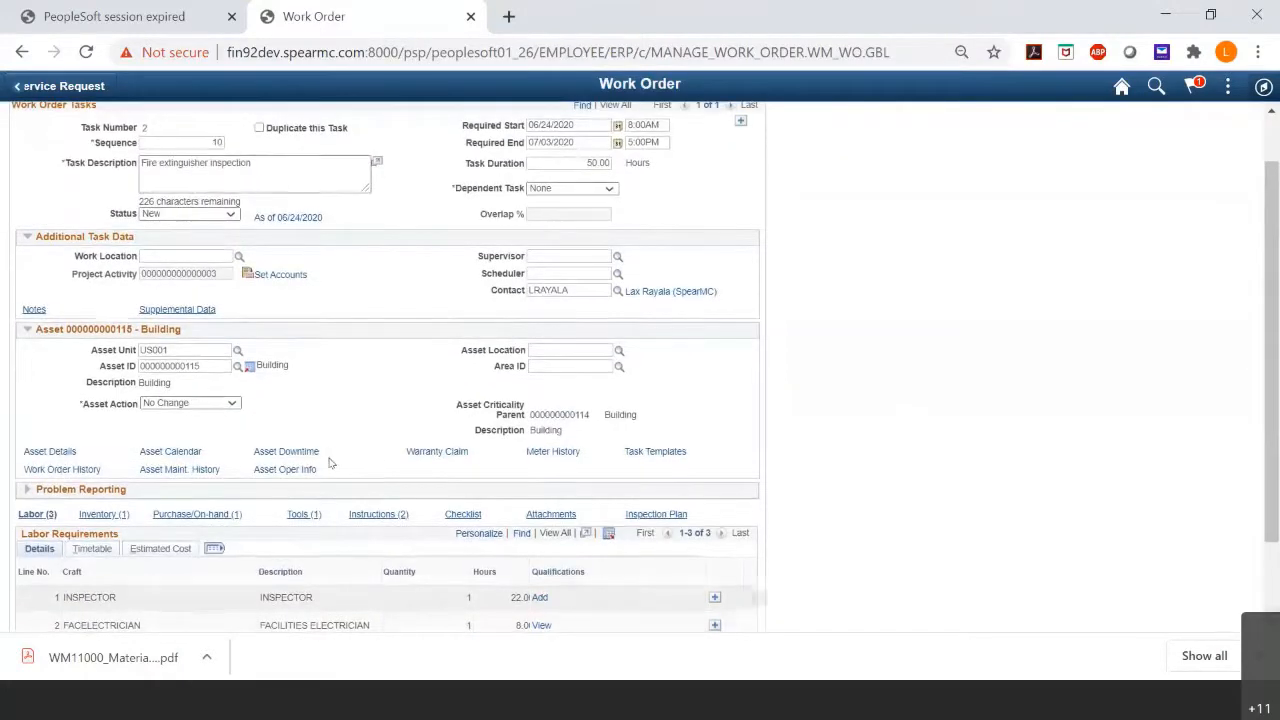
pyautogui.scroll(-1, 333, 457)
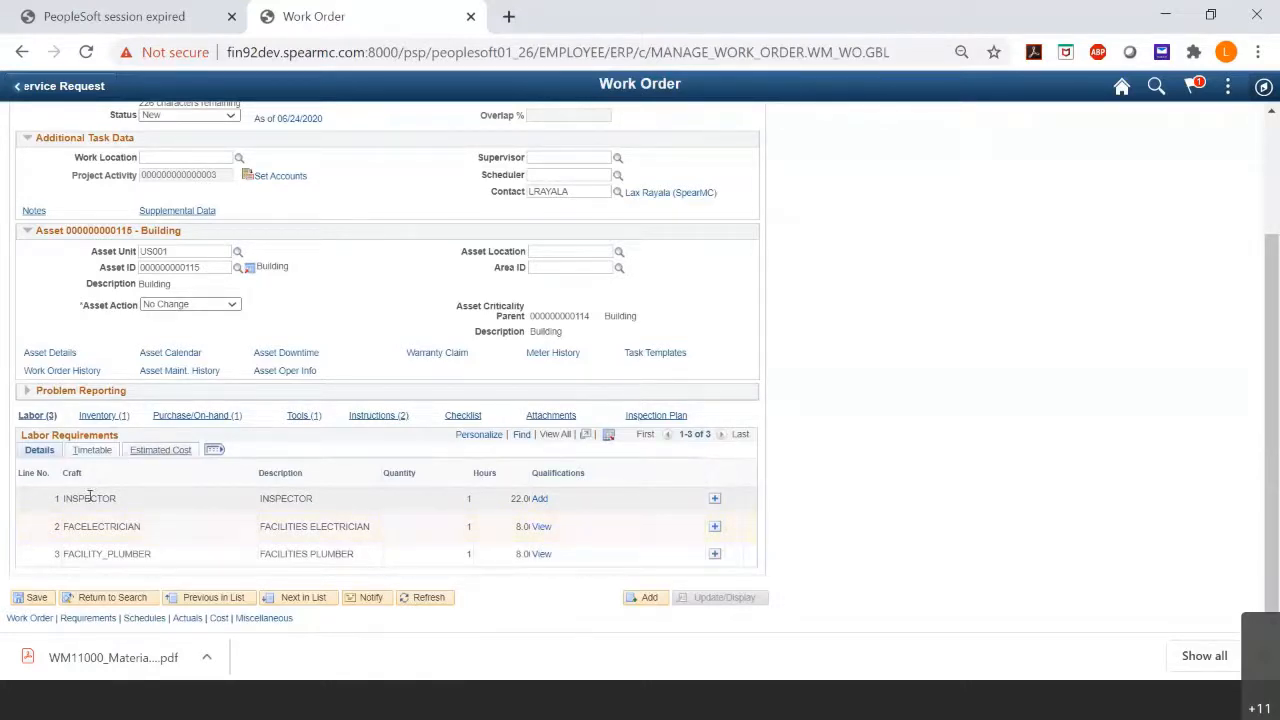
# Show the estimated cost of the labor requirements and add a fourth line with the craft PAINT.
pyautogui.click(162, 451)
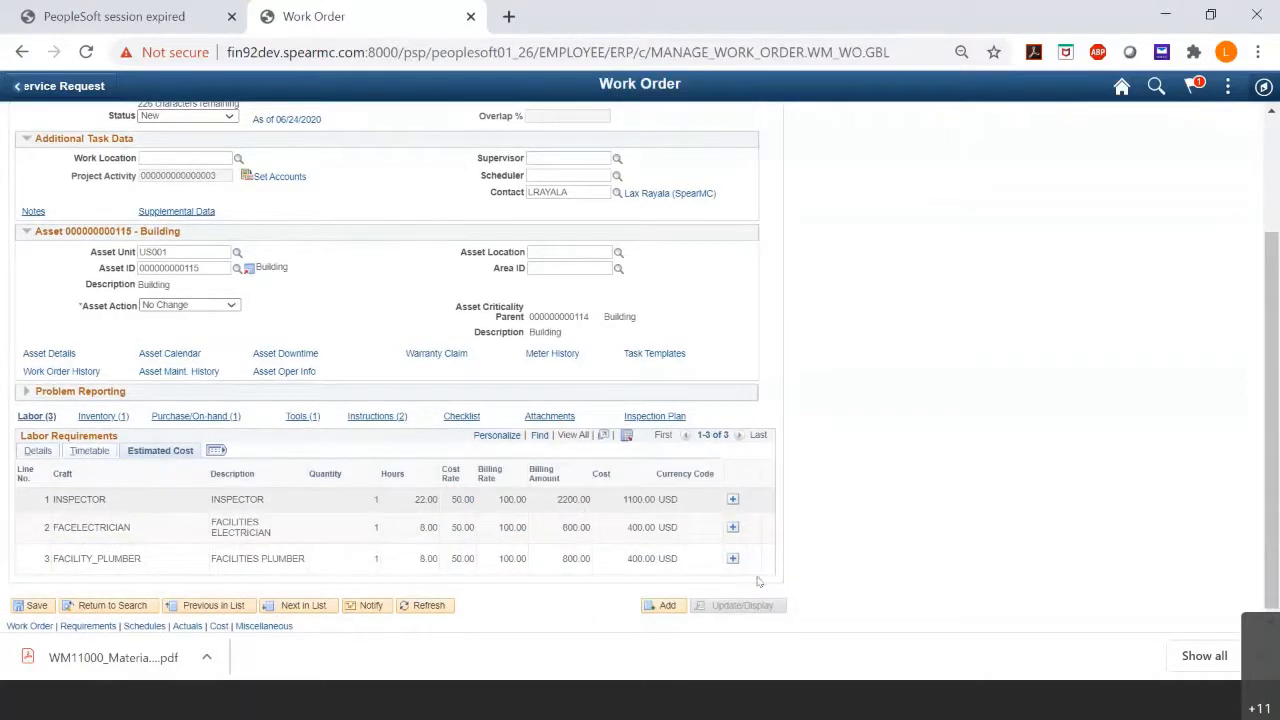
pyautogui.click(733, 560)
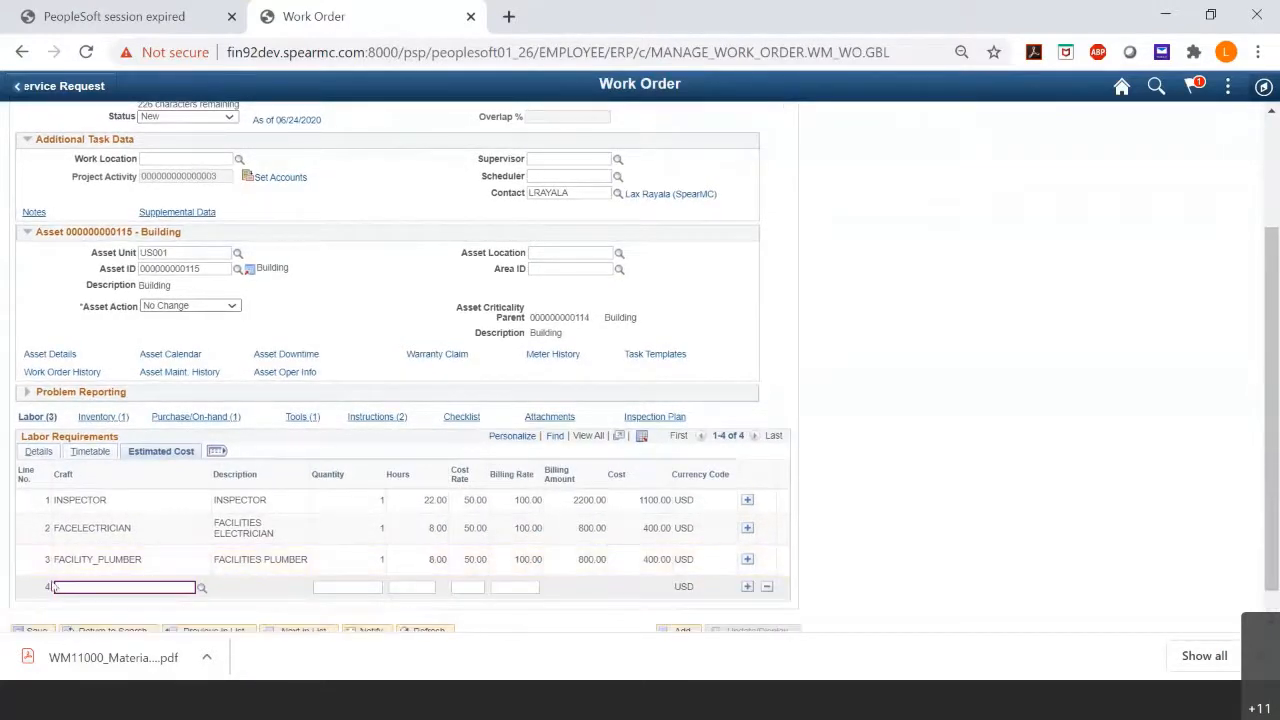
pyautogui.click(201, 588)
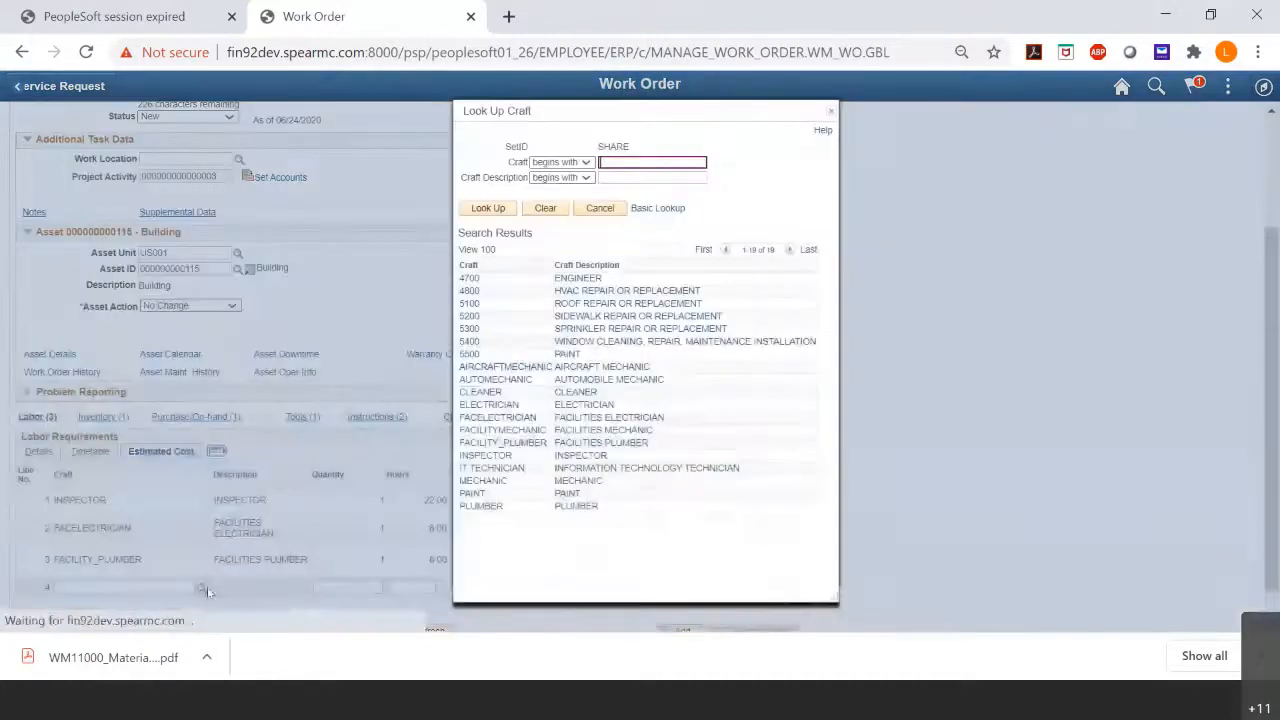
pyautogui.click(472, 494)
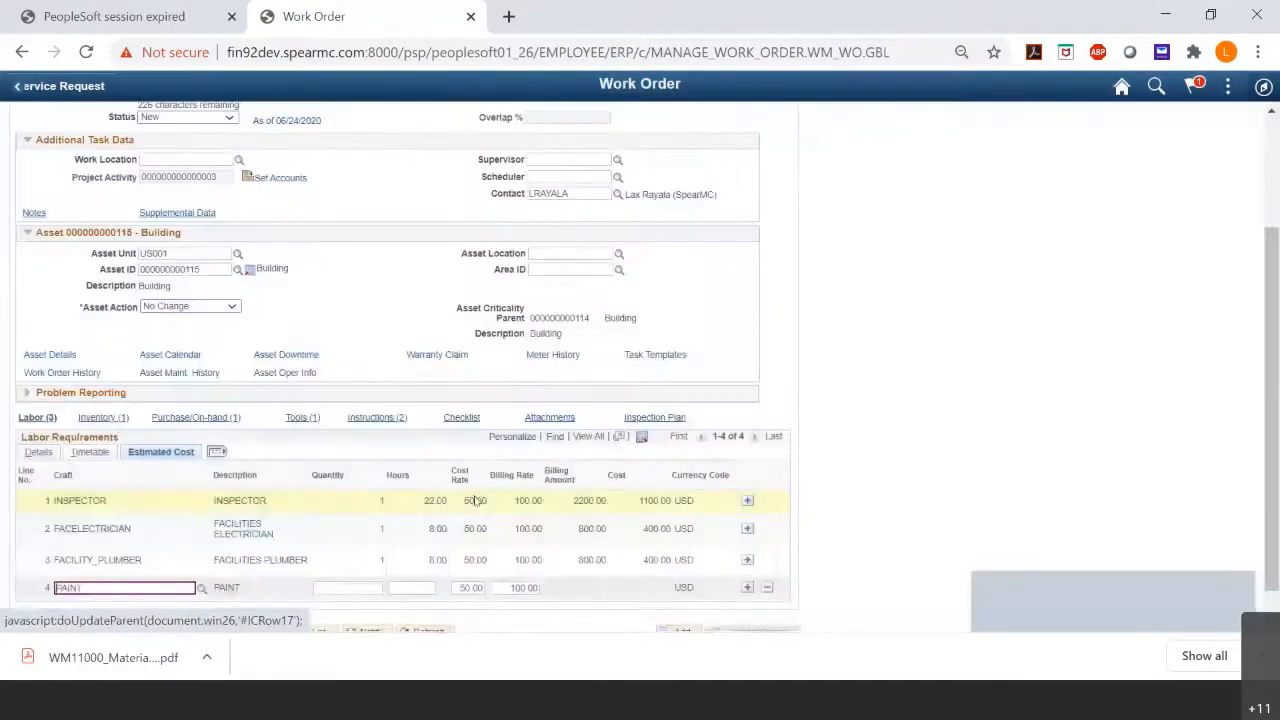
# Set the PAINT labor line to quantity 1 and 20 hours, and save the work order.
pyautogui.click(352, 582)
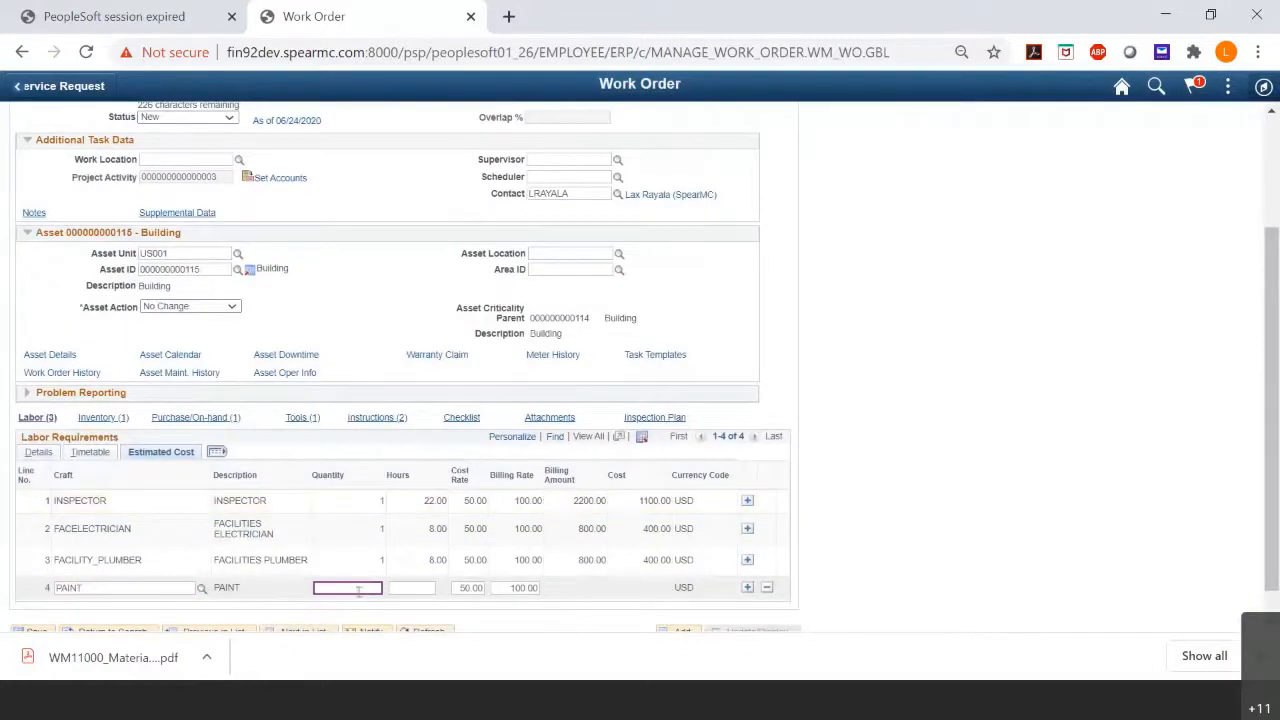
pyautogui.write('1')
pyautogui.click(401, 588)
pyautogui.write('20')
pyautogui.press('Tab')
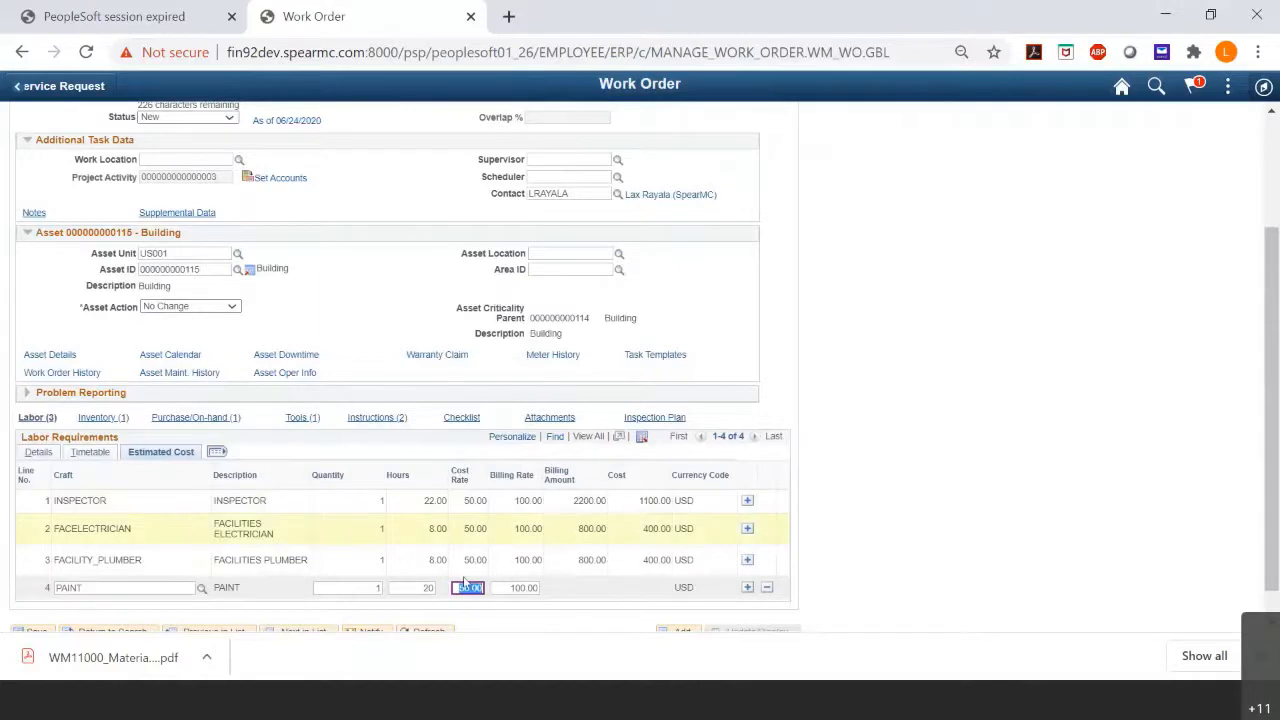
pyautogui.click(85, 589)
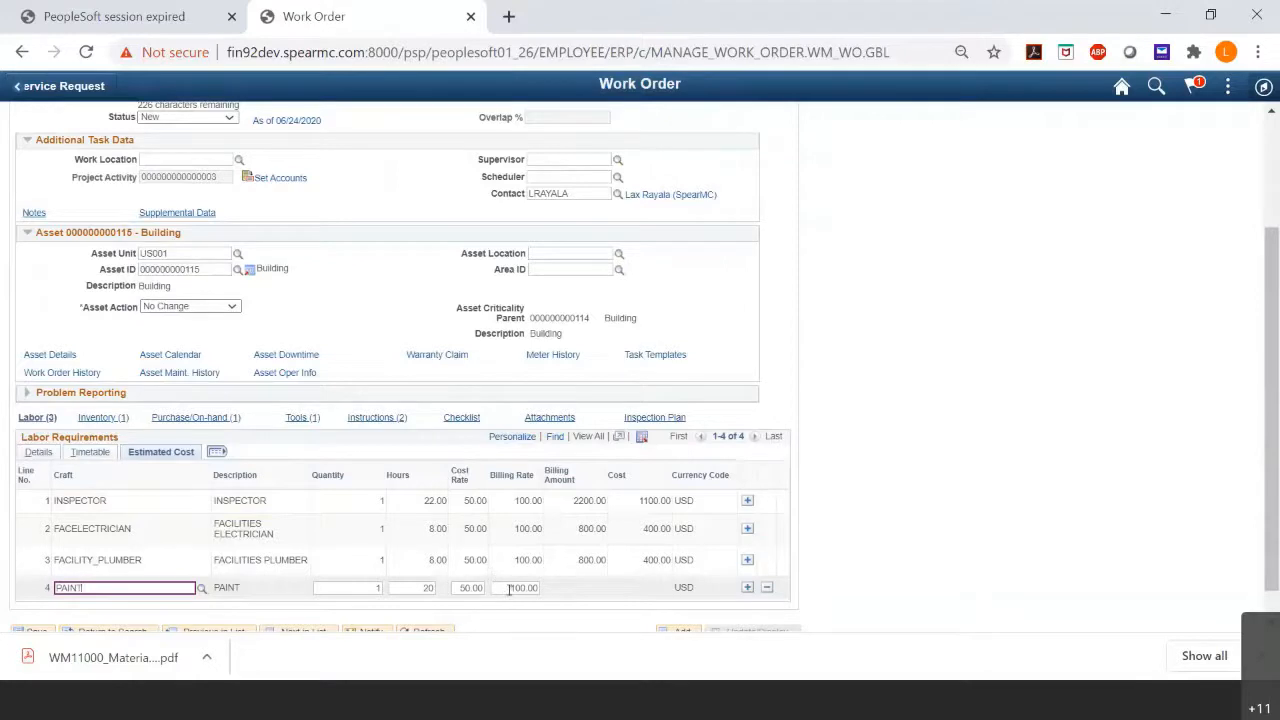
pyautogui.moveTo(505, 590); pyautogui.dragTo(545, 596)
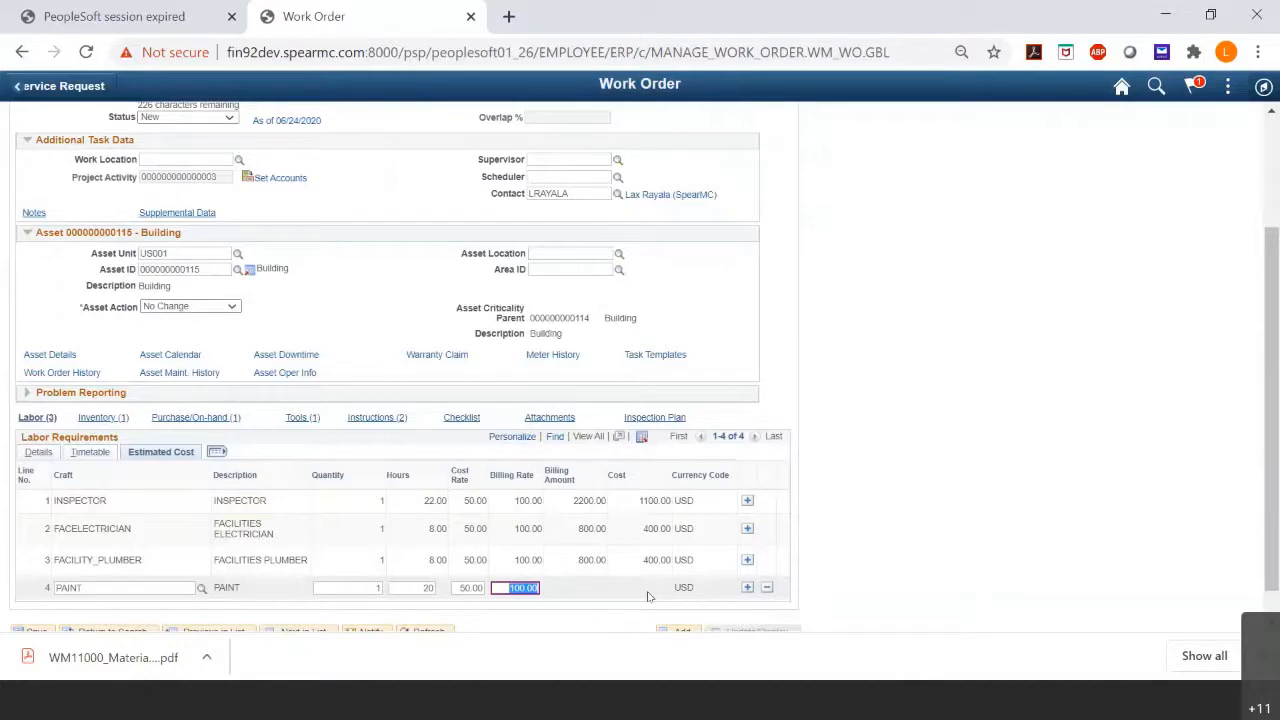
pyautogui.scroll(-1, 195, 585)
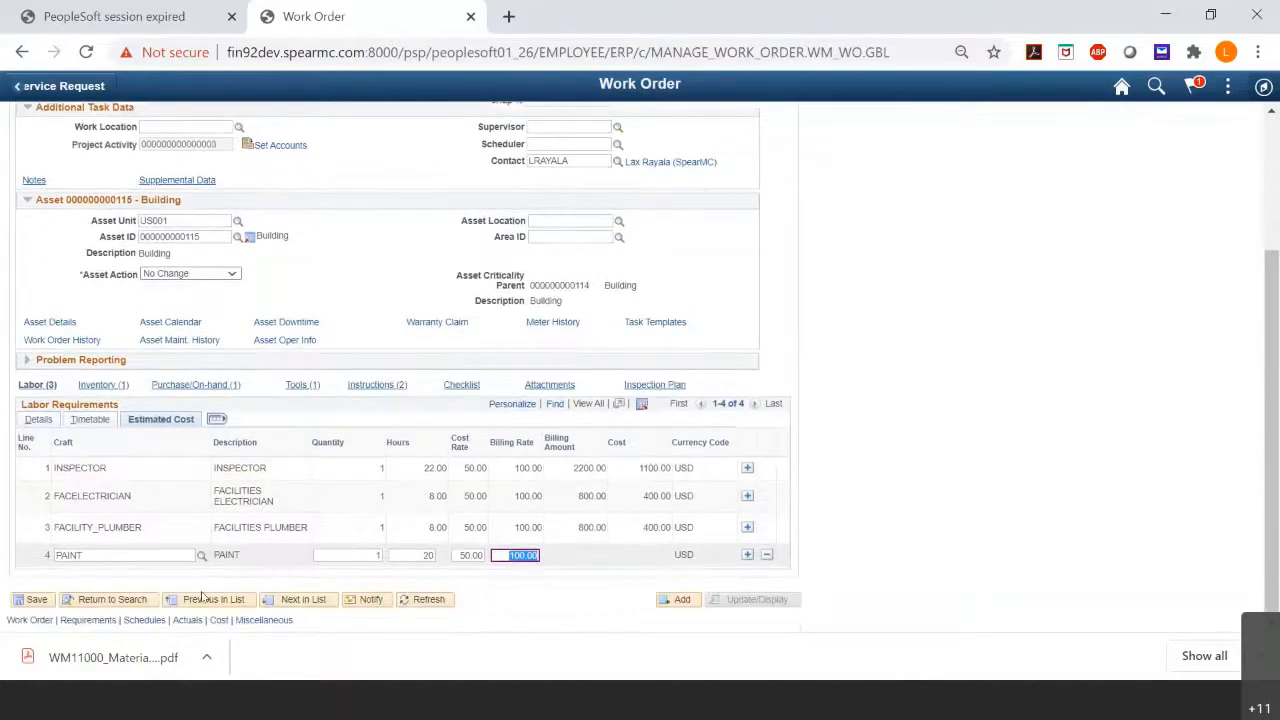
pyautogui.click(36, 599)
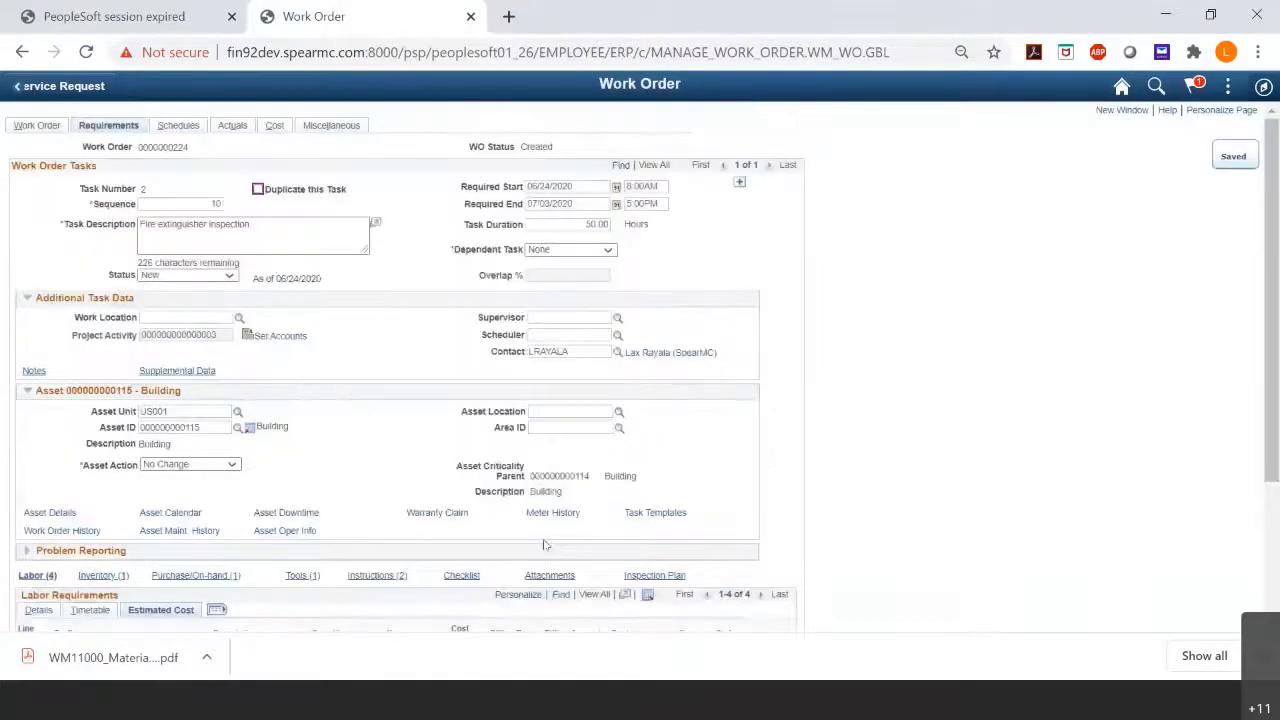
# Set the PAINT line's billing rate to 50, refresh the estimated costs, and save the work order.
pyautogui.scroll(-2, 543, 545)
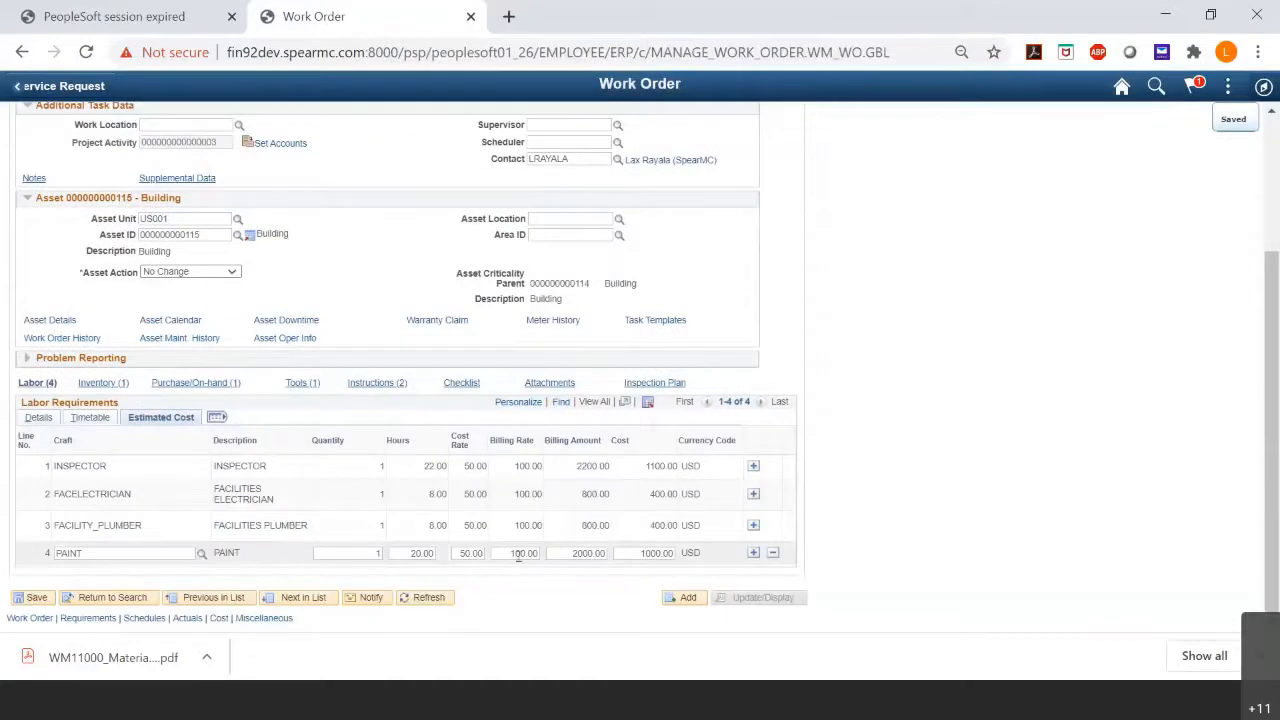
pyautogui.doubleClick(518, 553)
pyautogui.write('1')
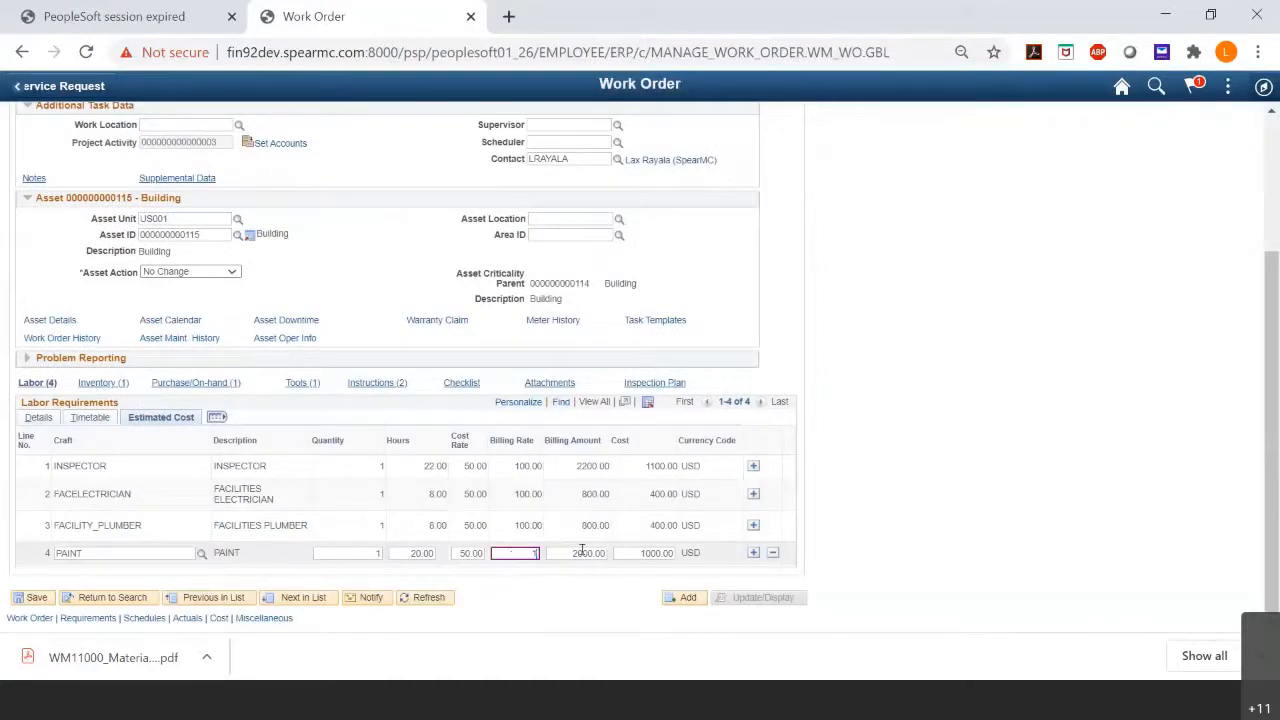
pyautogui.write('50')
pyautogui.press('Tab')
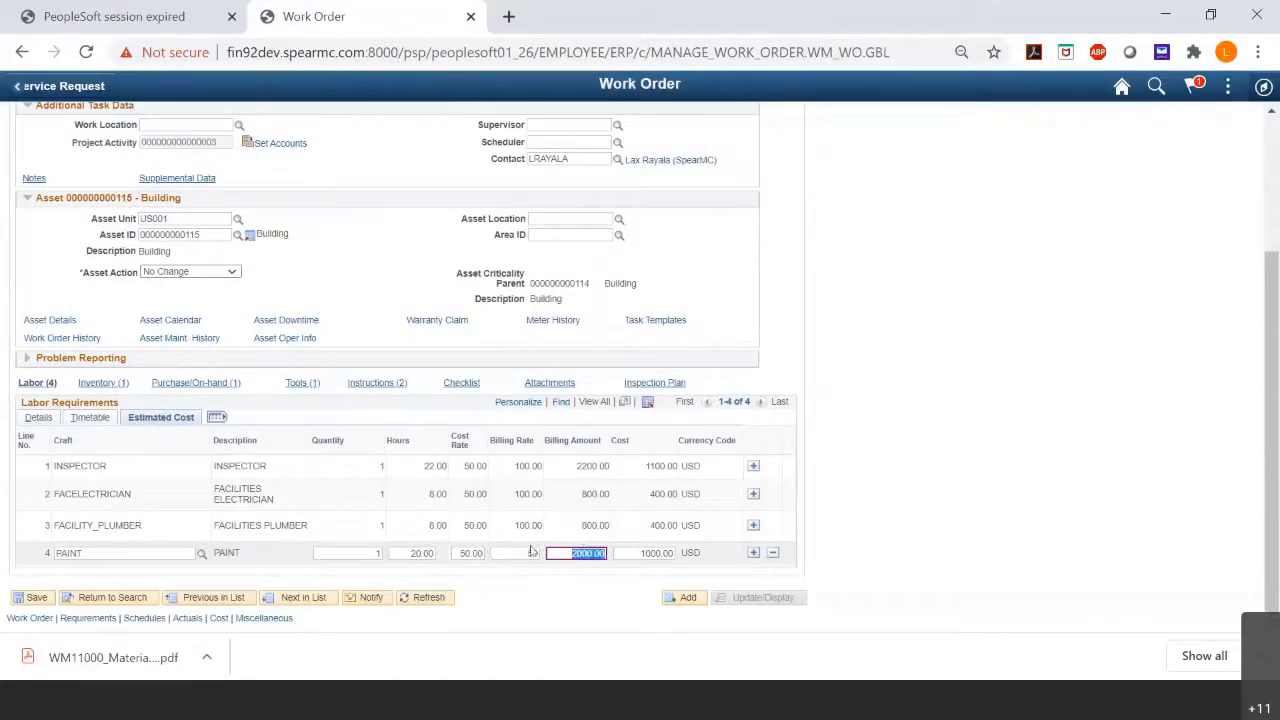
pyautogui.click(414, 596)
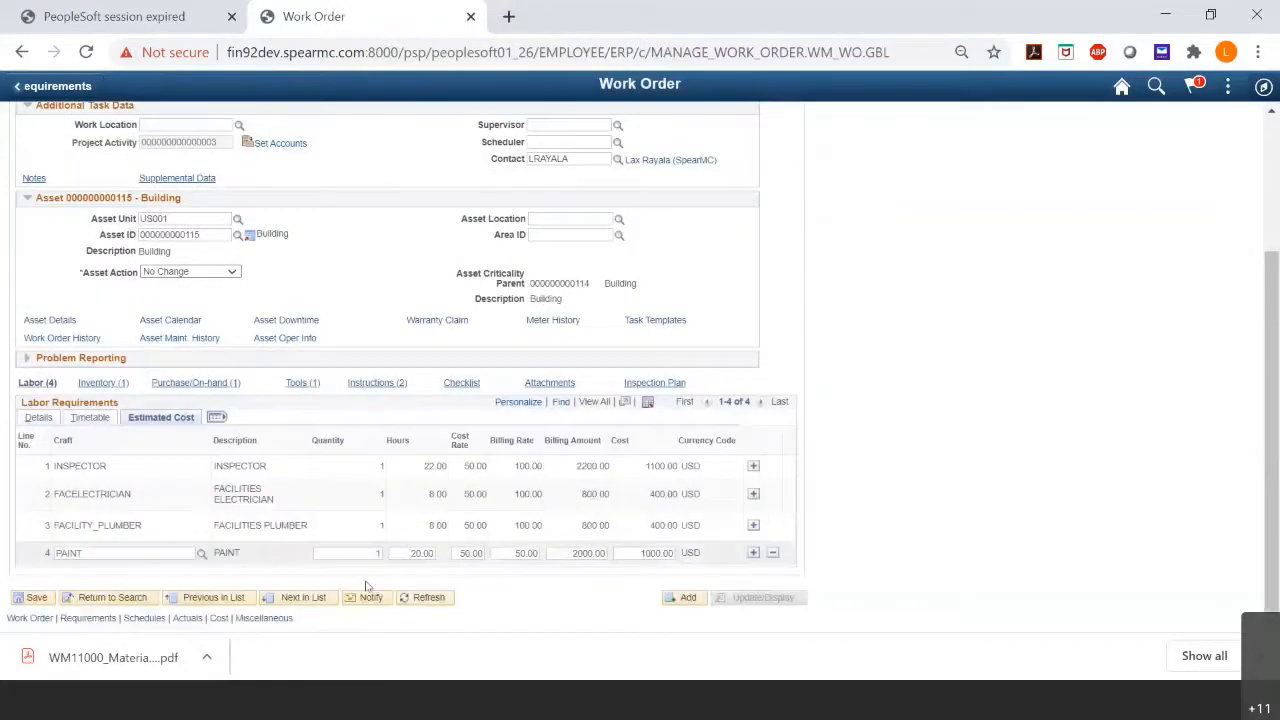
pyautogui.click(32, 597)
pyautogui.scroll(-2, 670, 545)
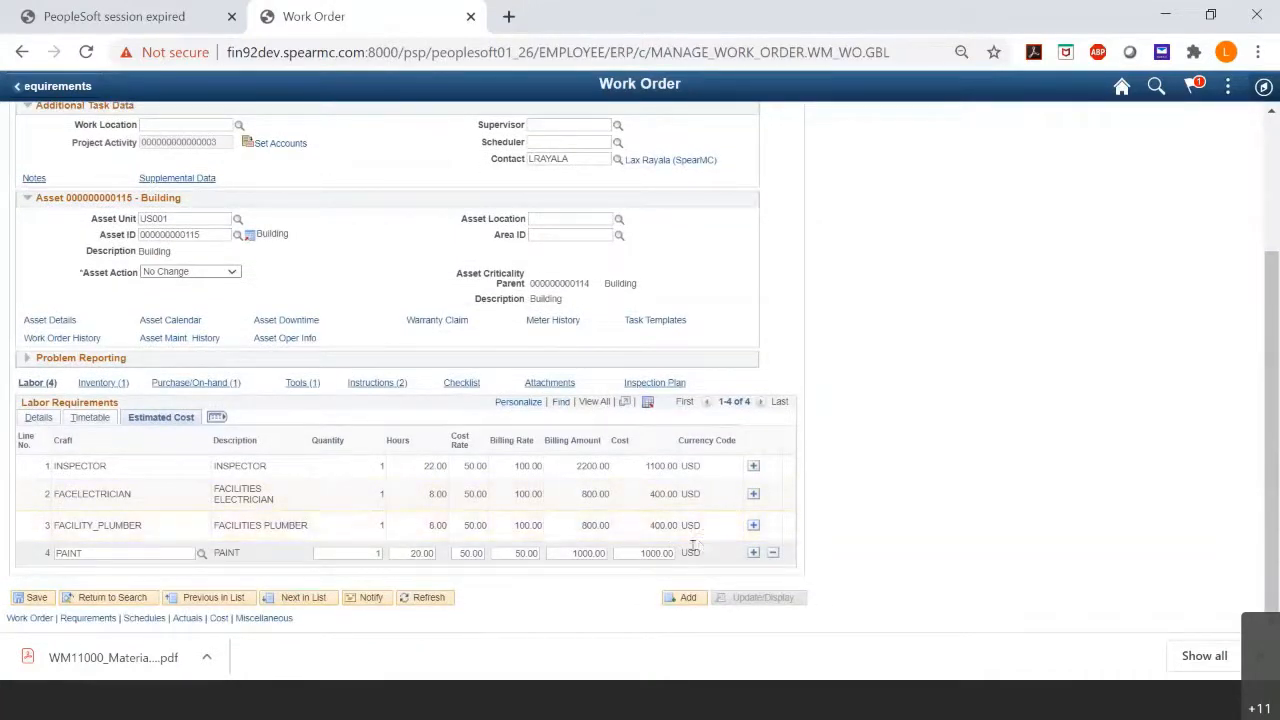
# Examine the estimated costs of the task's inventory requirements and of the Fire Extinguishers line in its purchase/on-hand requirements.
pyautogui.click(103, 382)
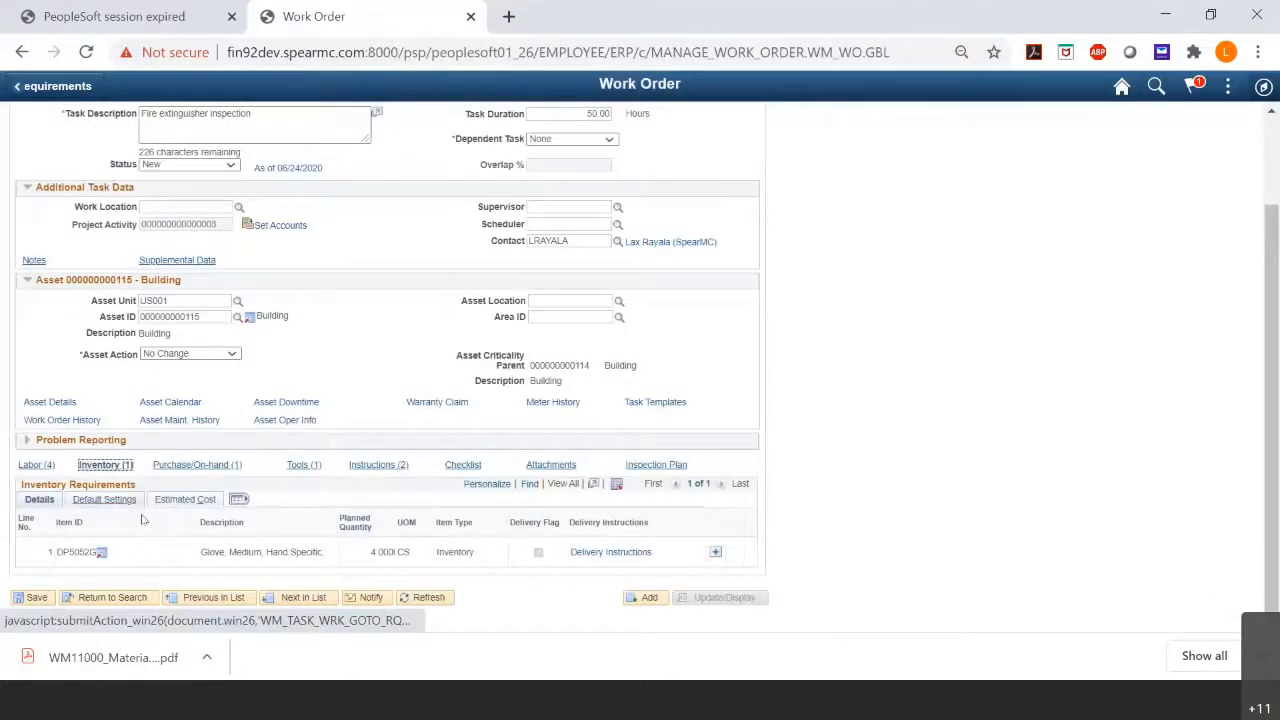
pyautogui.click(175, 503)
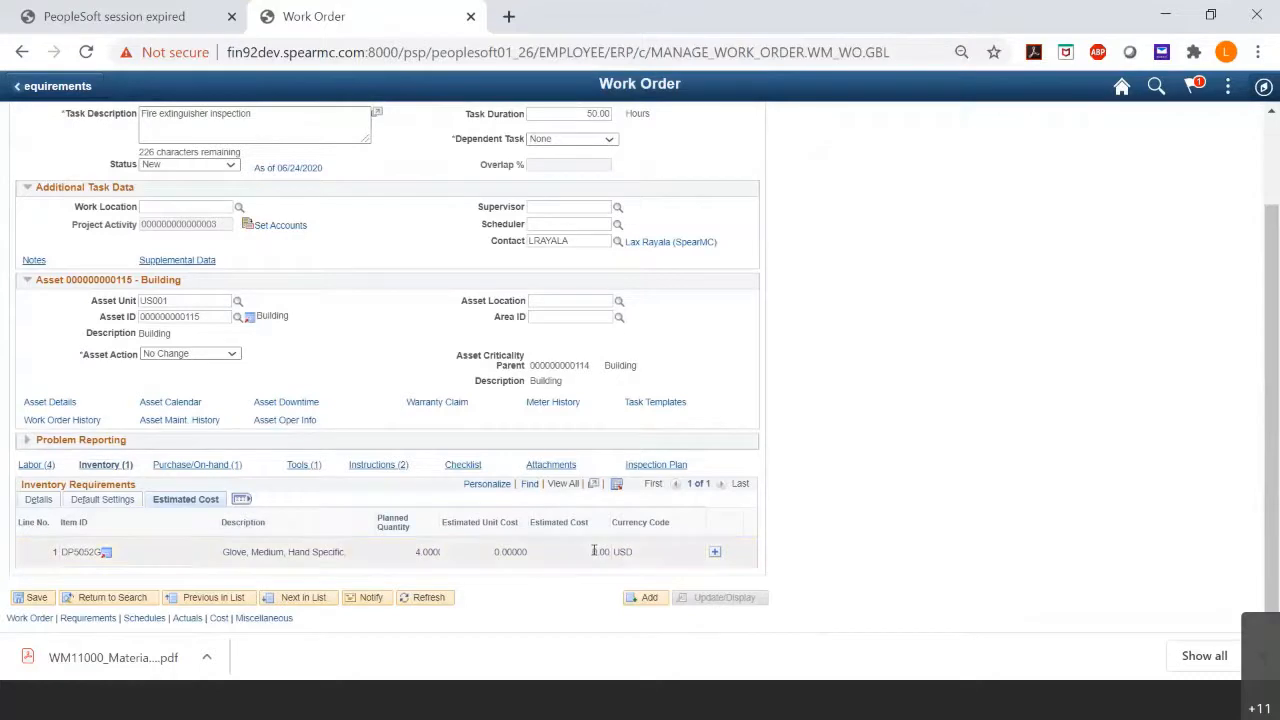
pyautogui.click(214, 468)
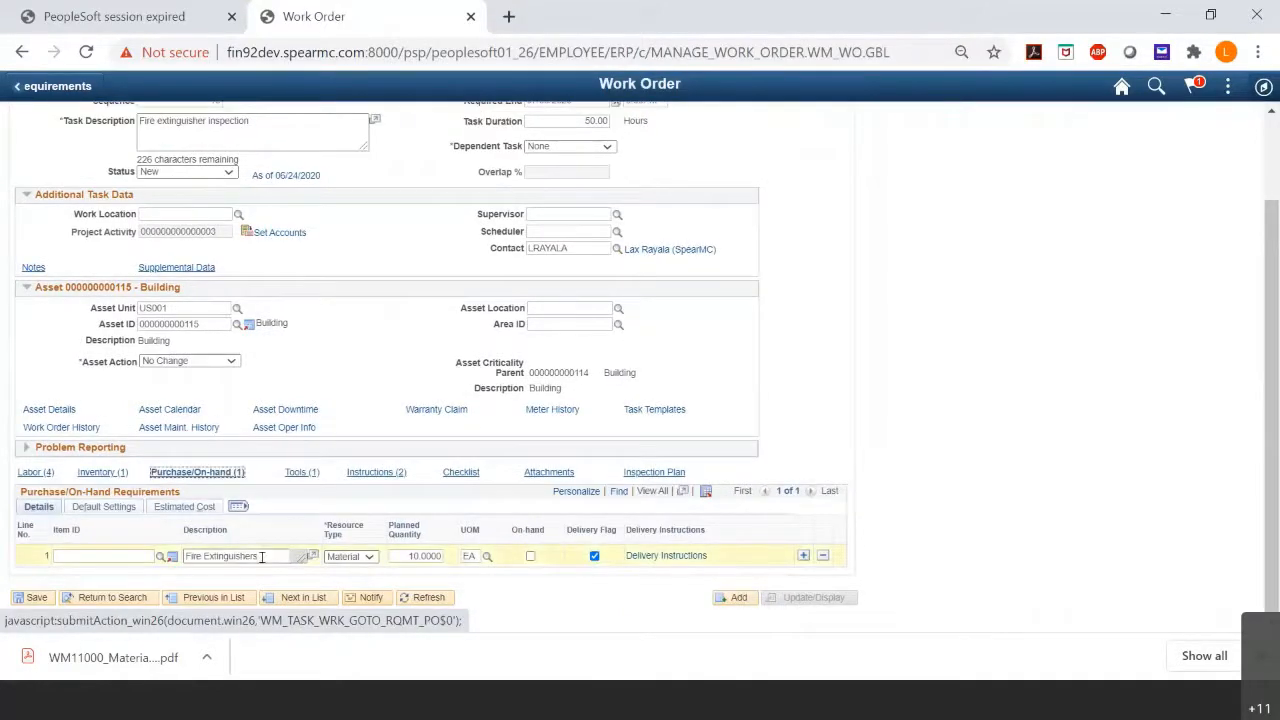
pyautogui.moveTo(298, 557); pyautogui.dragTo(204, 559)
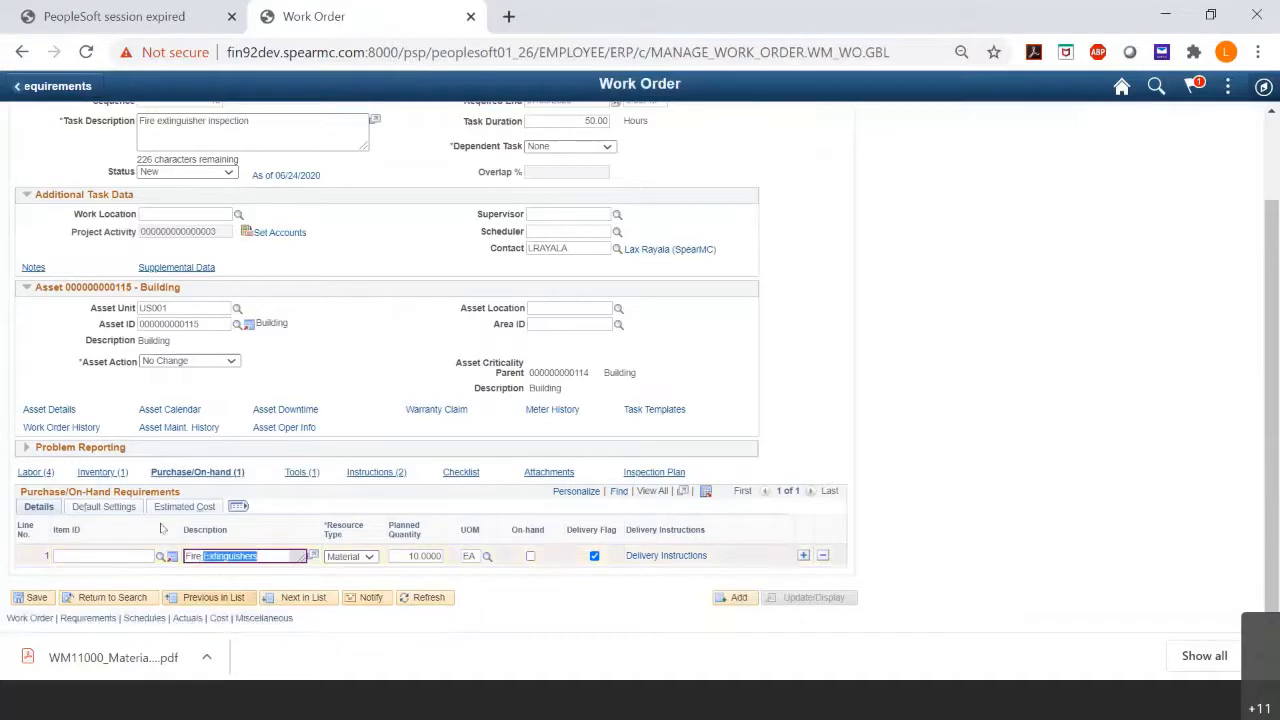
pyautogui.click(185, 507)
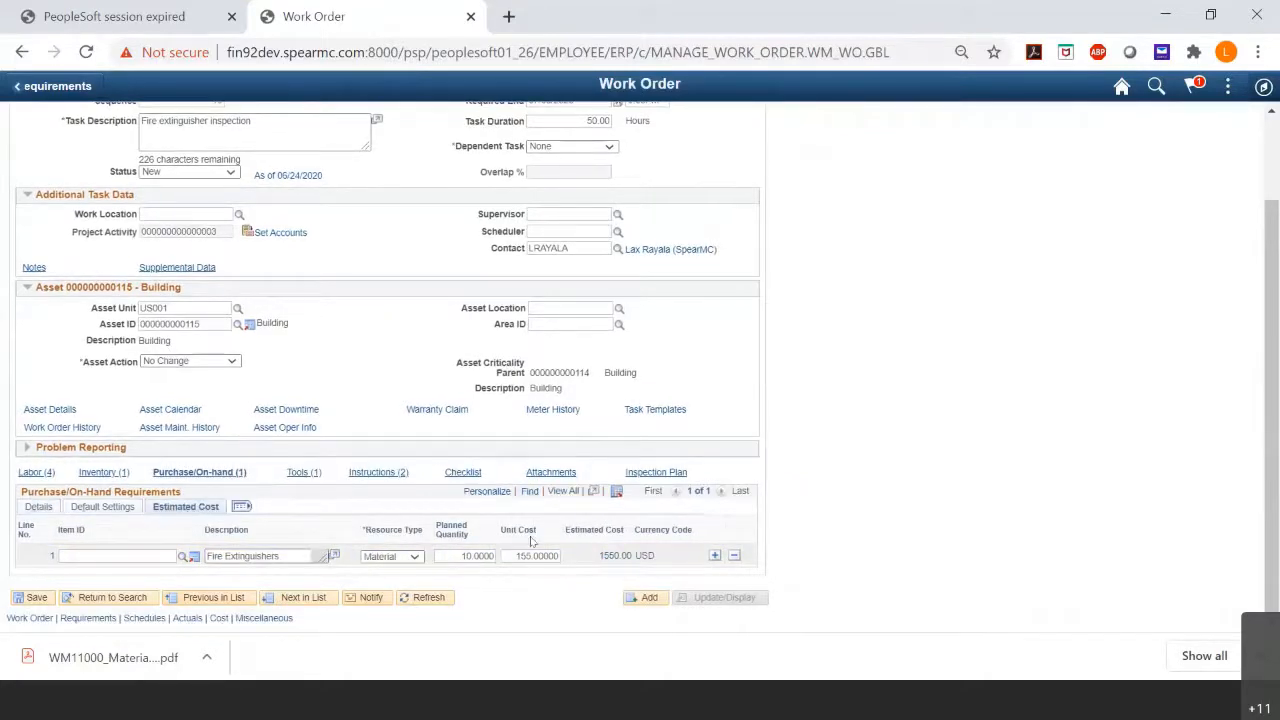
pyautogui.click(513, 555)
pyautogui.doubleClick(513, 555)
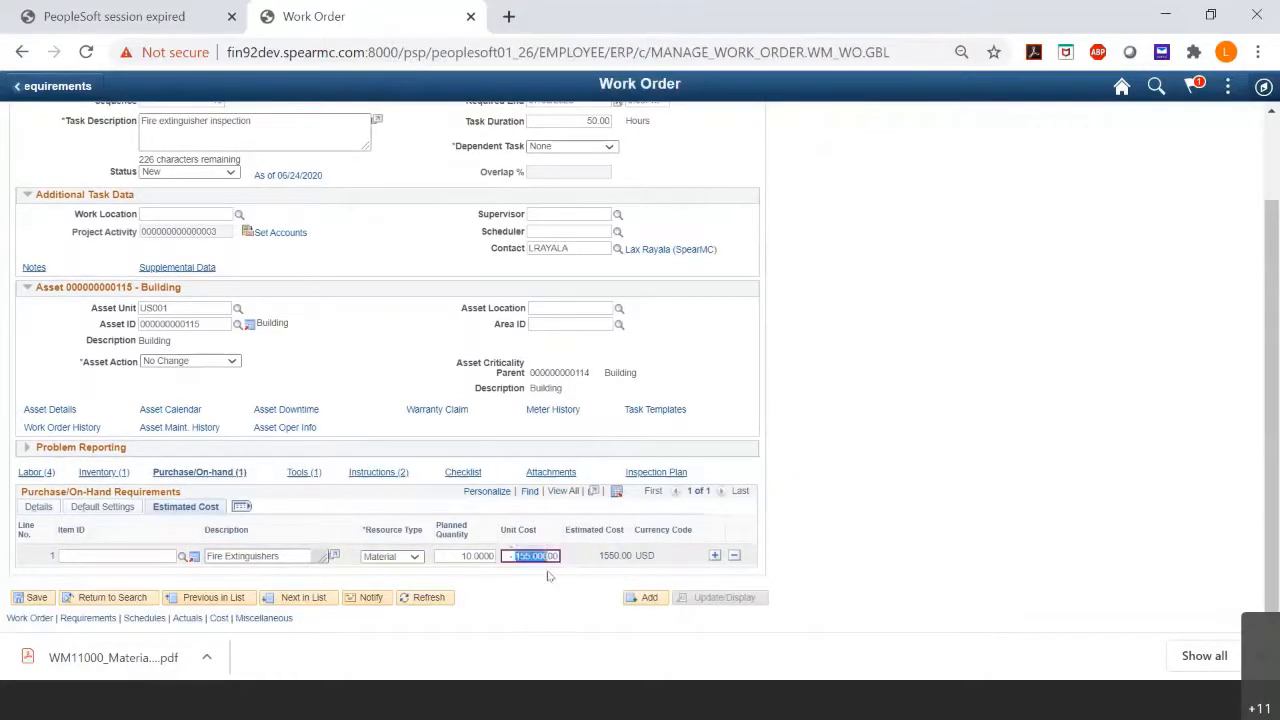
pyautogui.scroll(1, 448, 516)
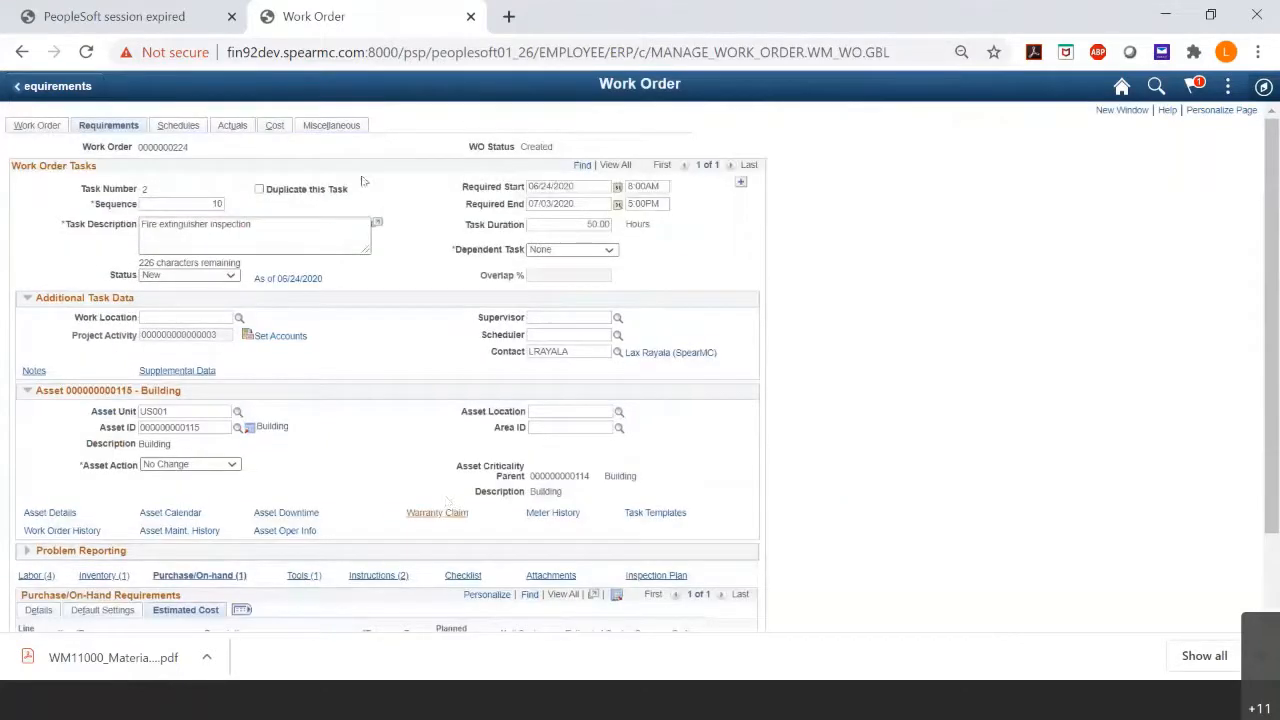
# Review the work order's cost totals by resource type and compare them with the work order header details.
pyautogui.click(275, 127)
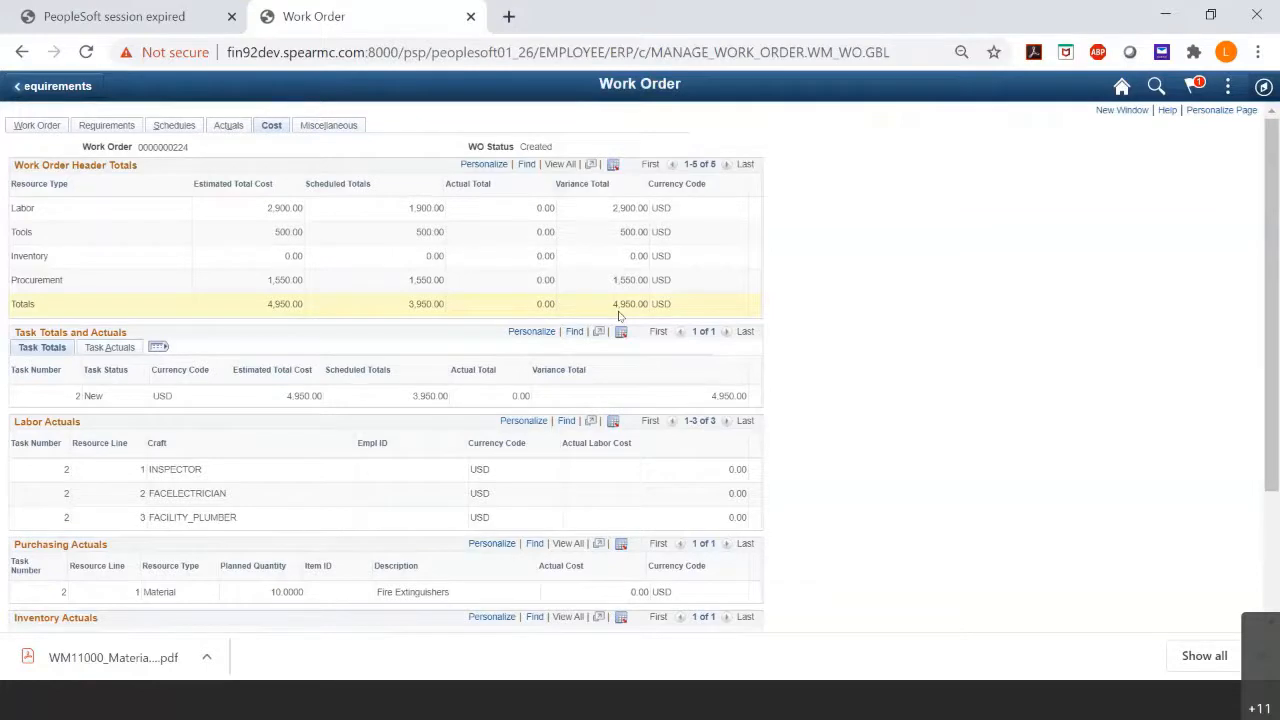
pyautogui.click(33, 127)
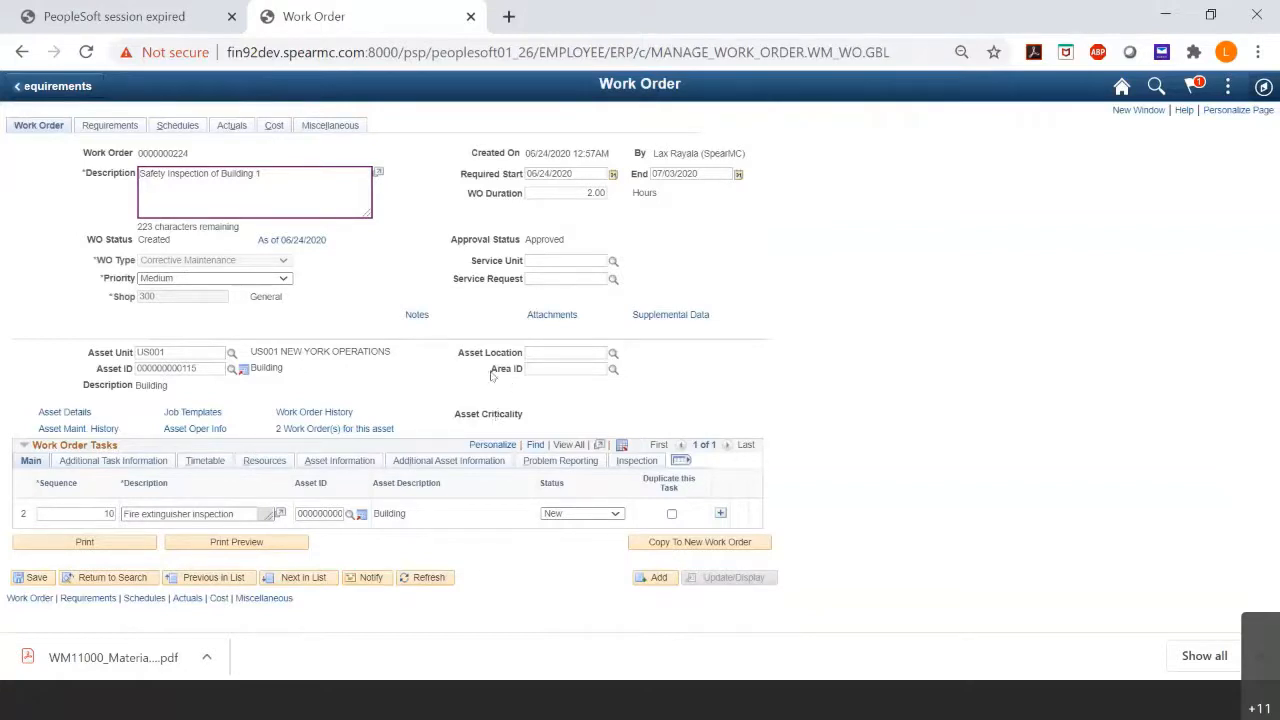
pyautogui.click(278, 128)
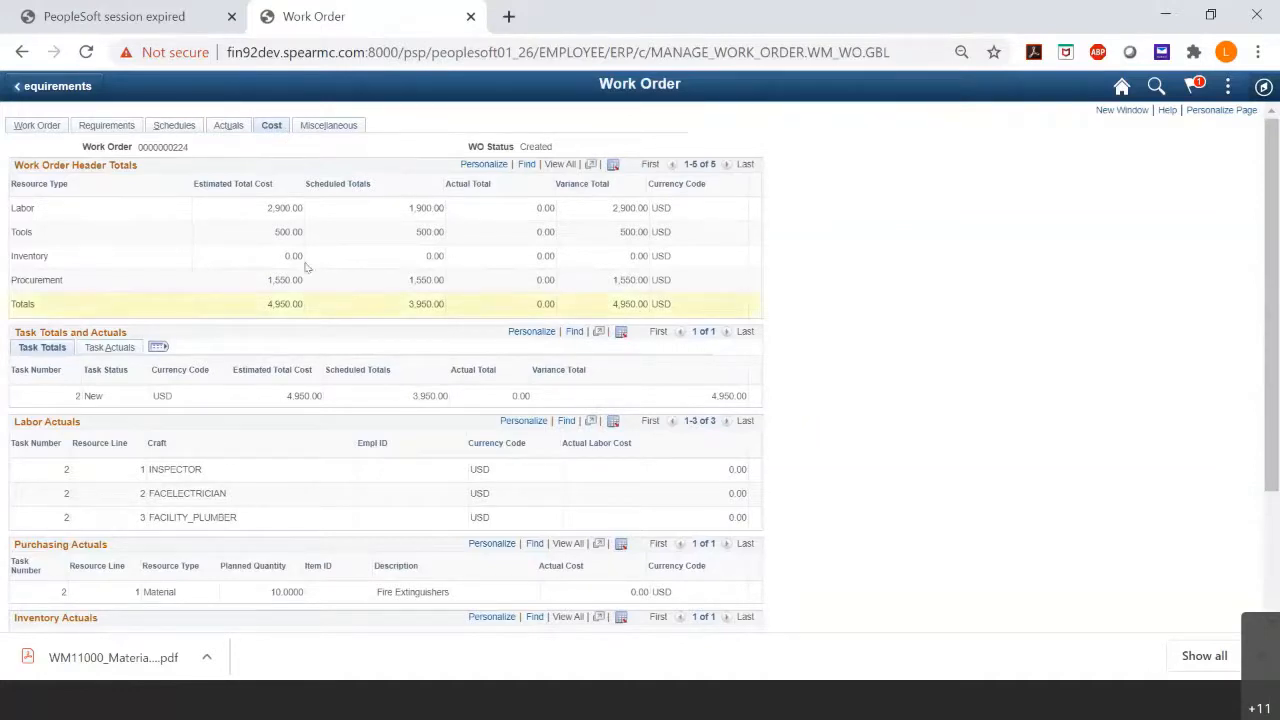
# Return to the task's requirements and examine its asset details, related links and purchase/on-hand requirements.
pyautogui.click(116, 127)
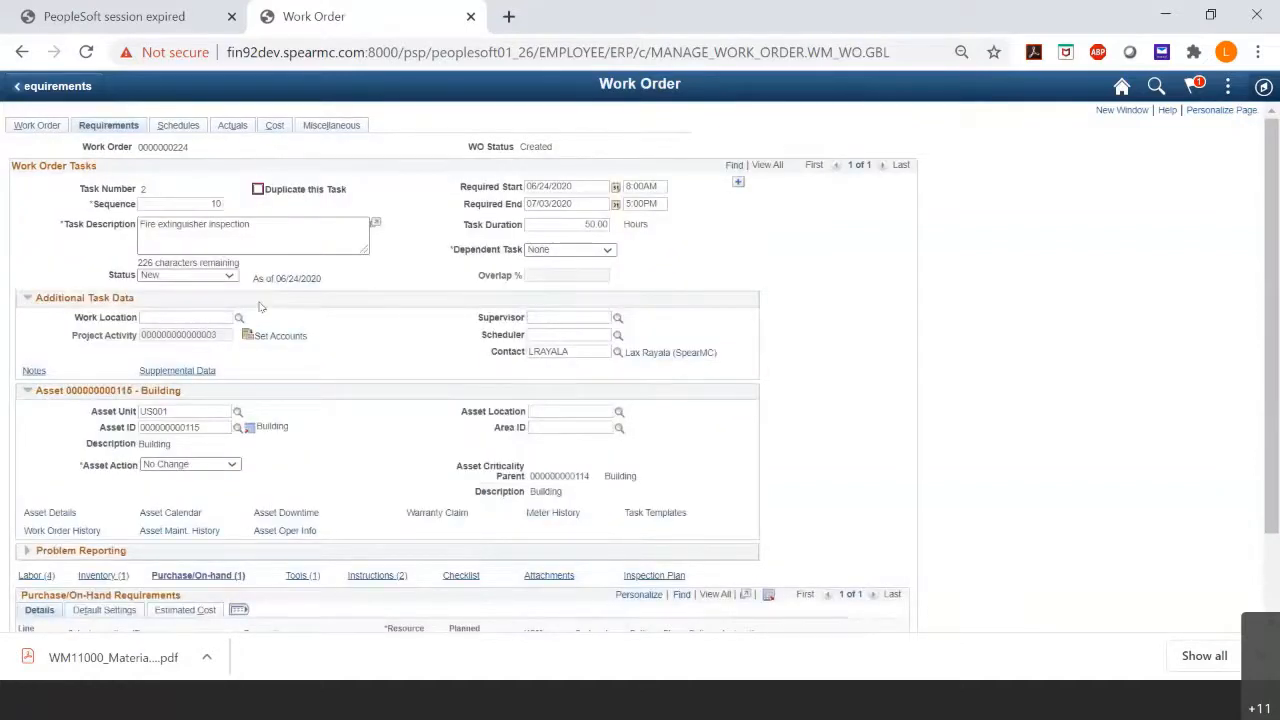
pyautogui.scroll(-1, 604, 480)
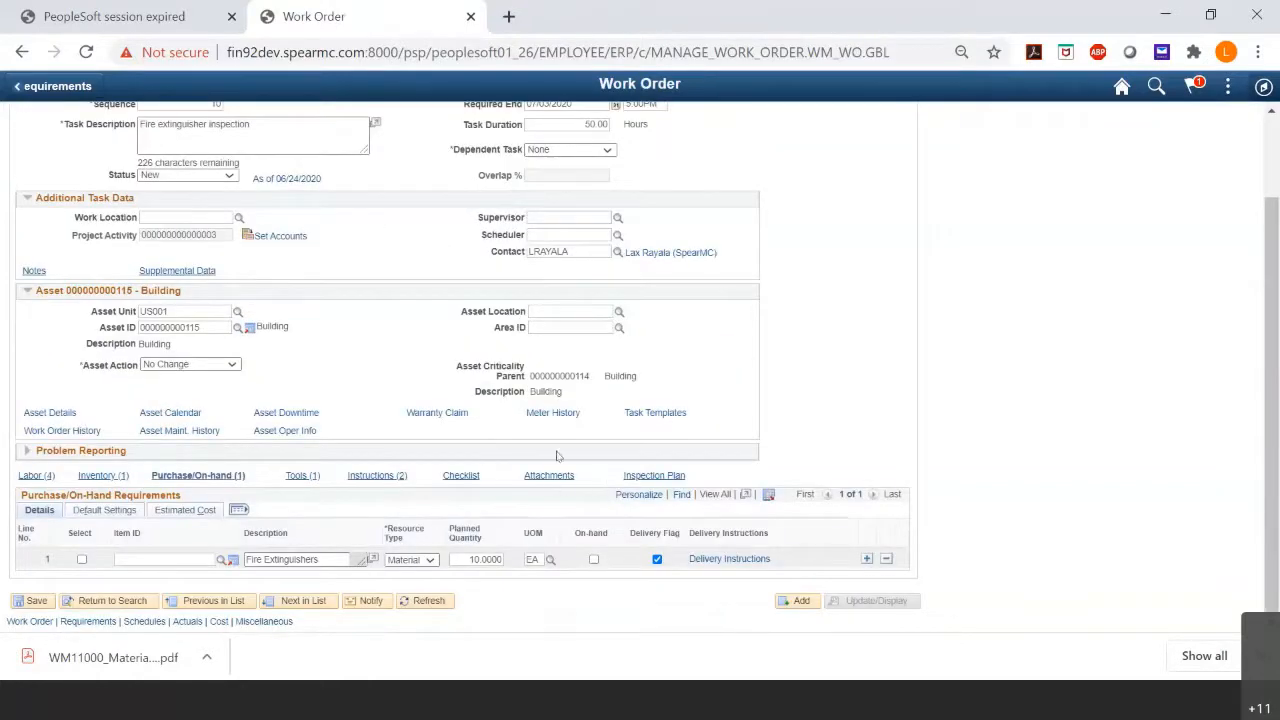
pyautogui.scroll(1, 566, 470)
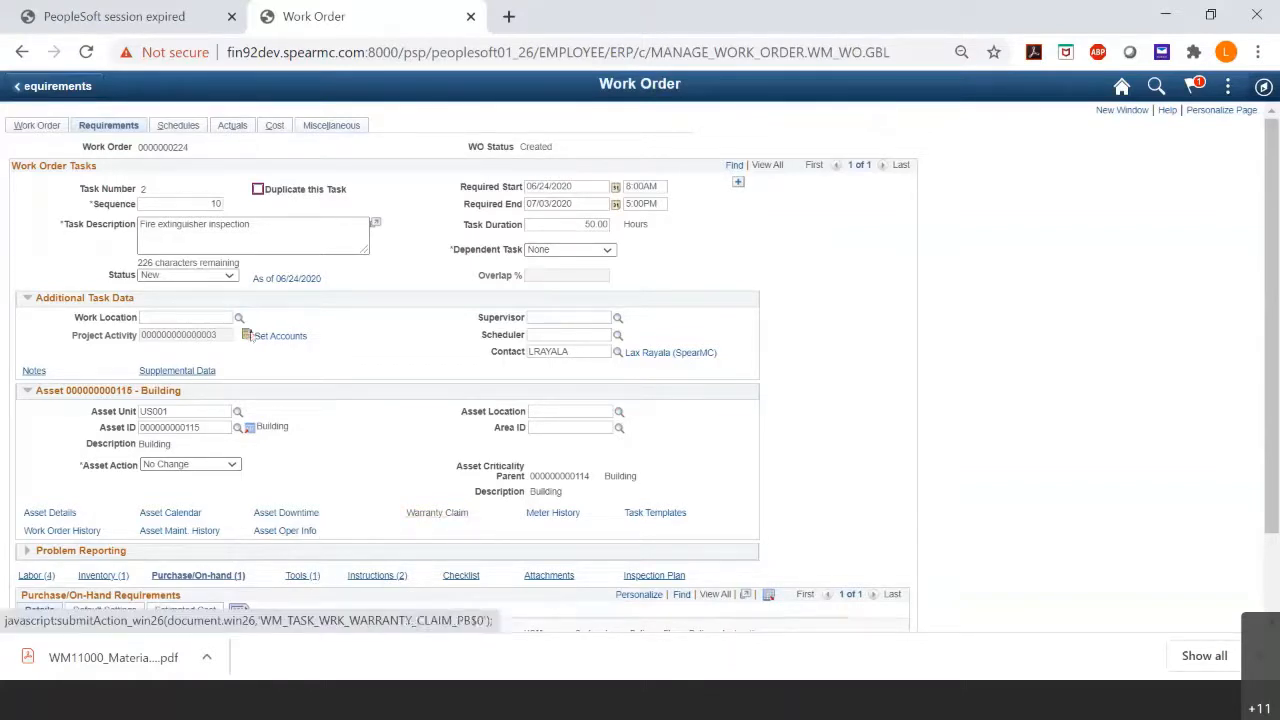
pyautogui.doubleClick(171, 427)
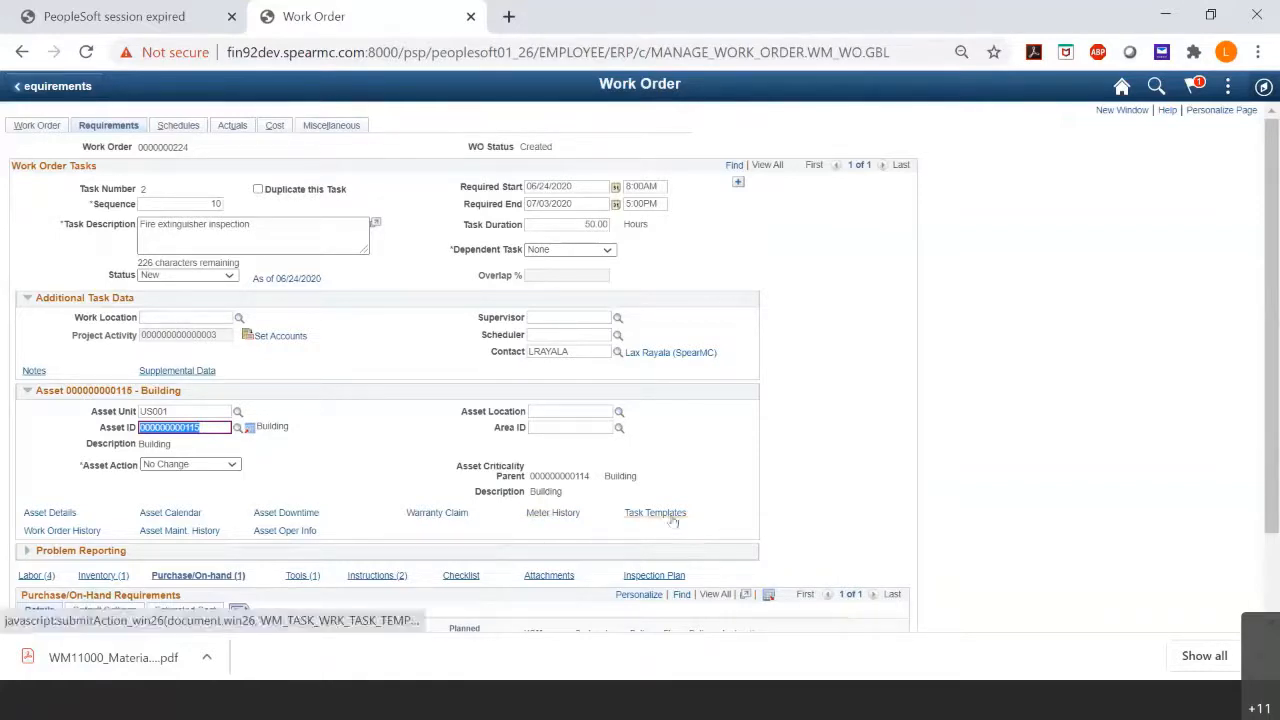
pyautogui.scroll(-2, 670, 520)
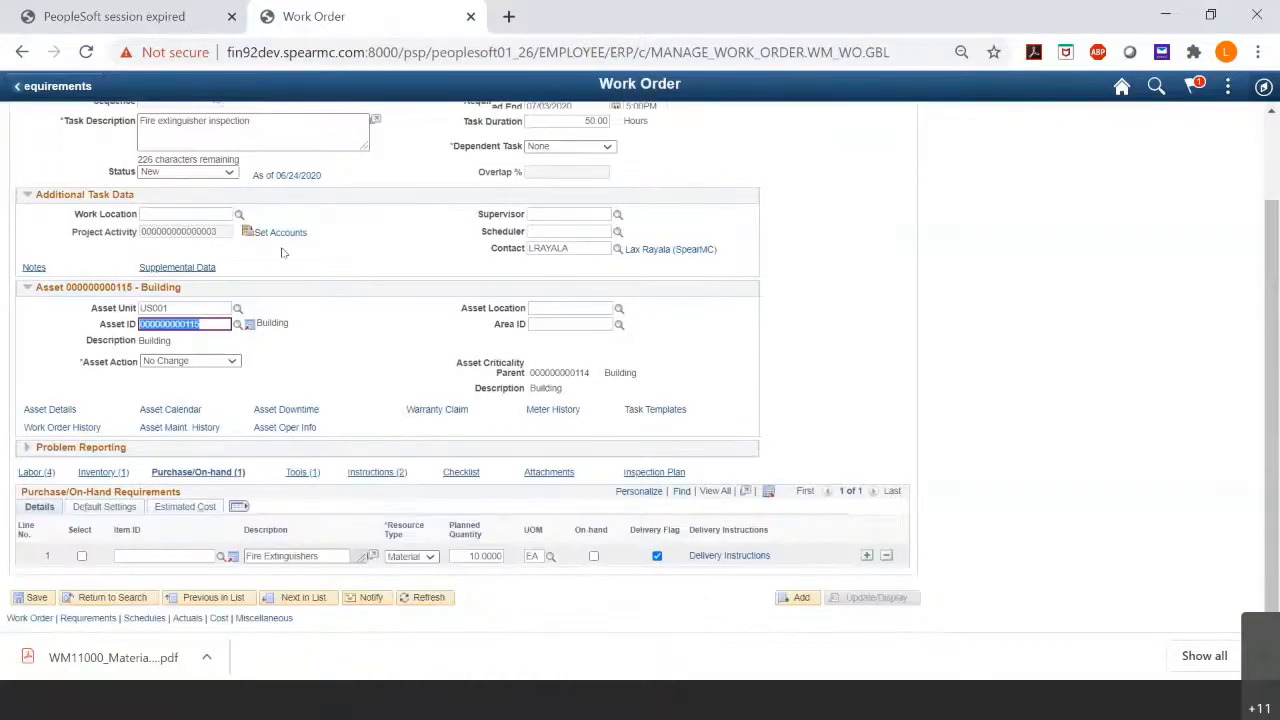
pyautogui.scroll(2, 282, 253)
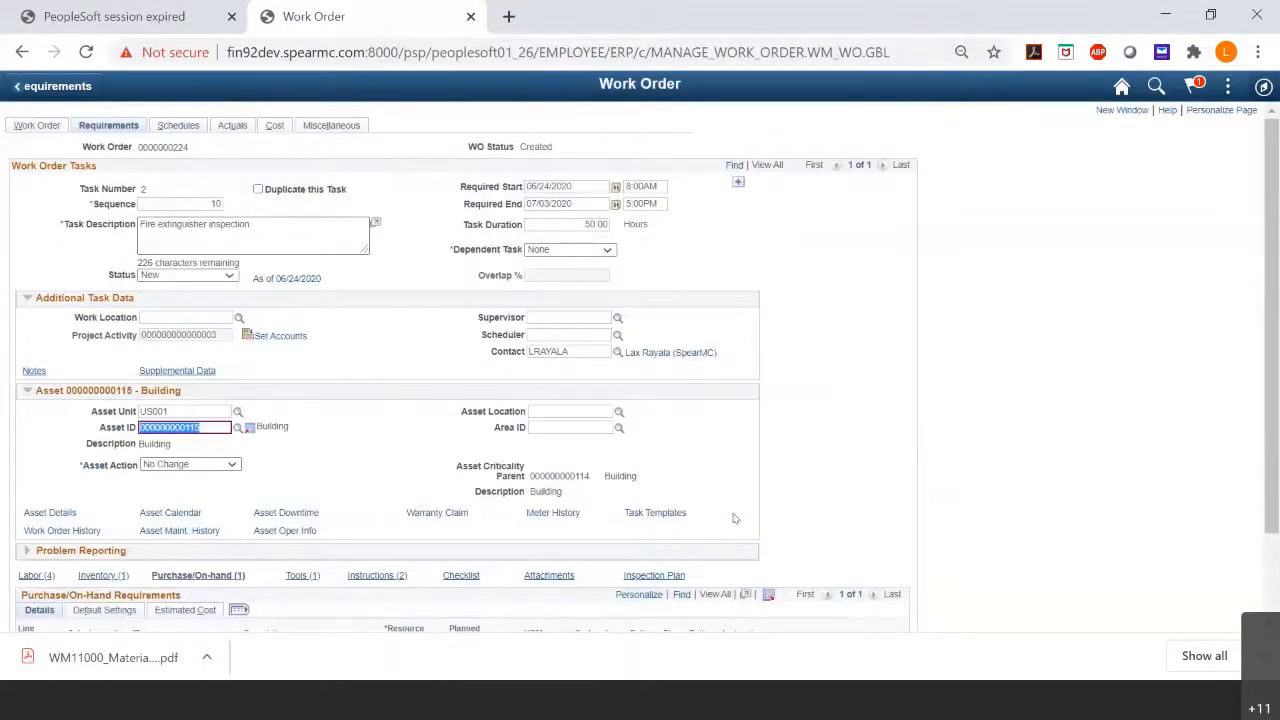
# Look for task templates available for the building asset and close the template search without choosing one.
pyautogui.click(653, 513)
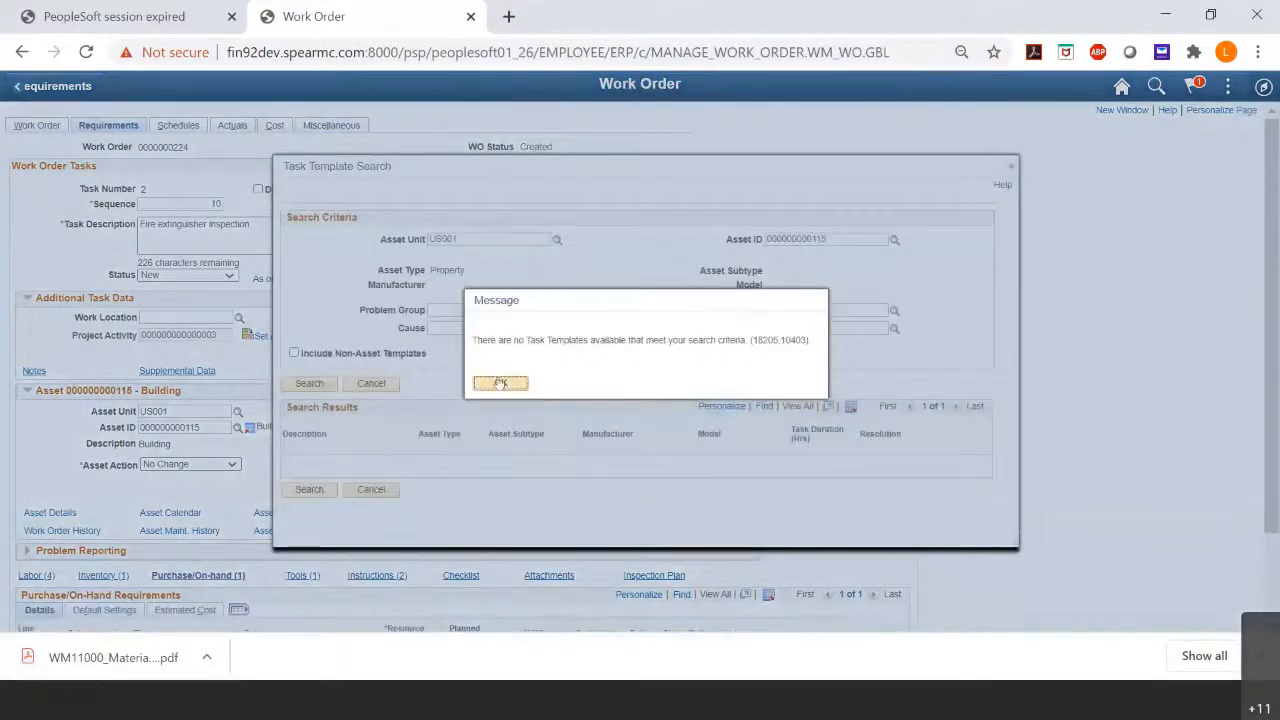
pyautogui.click(497, 384)
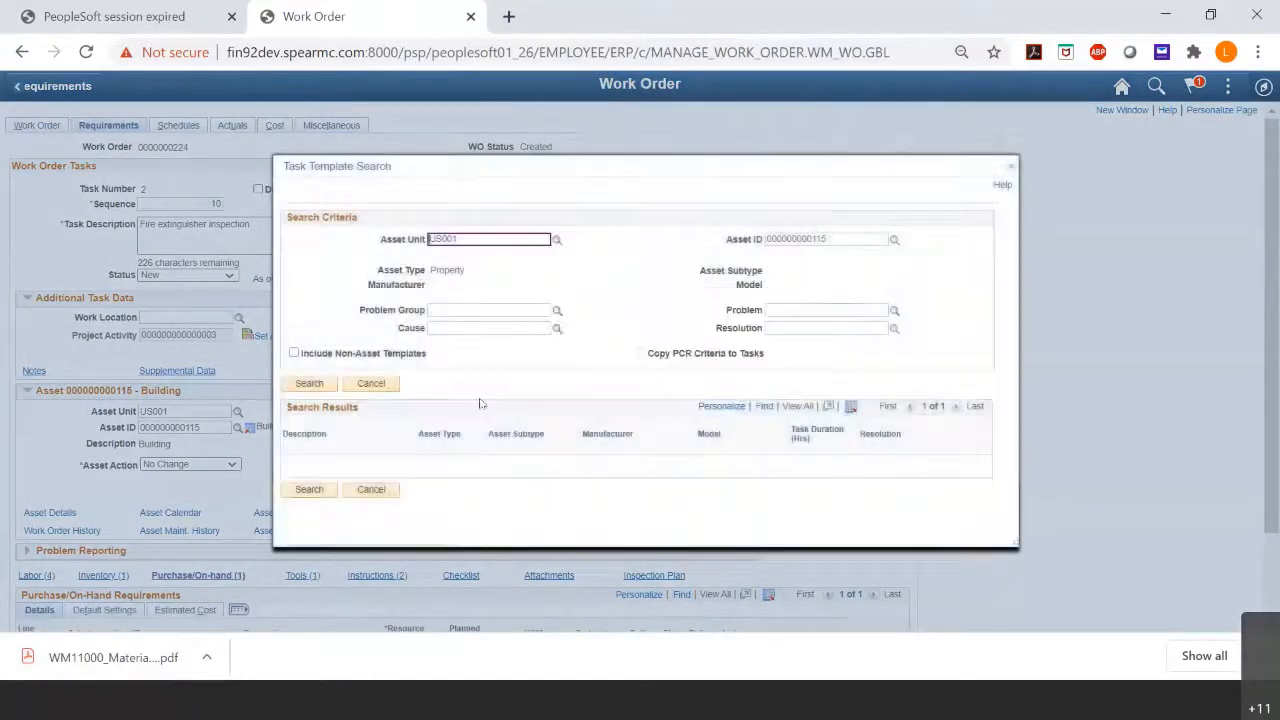
pyautogui.click(375, 490)
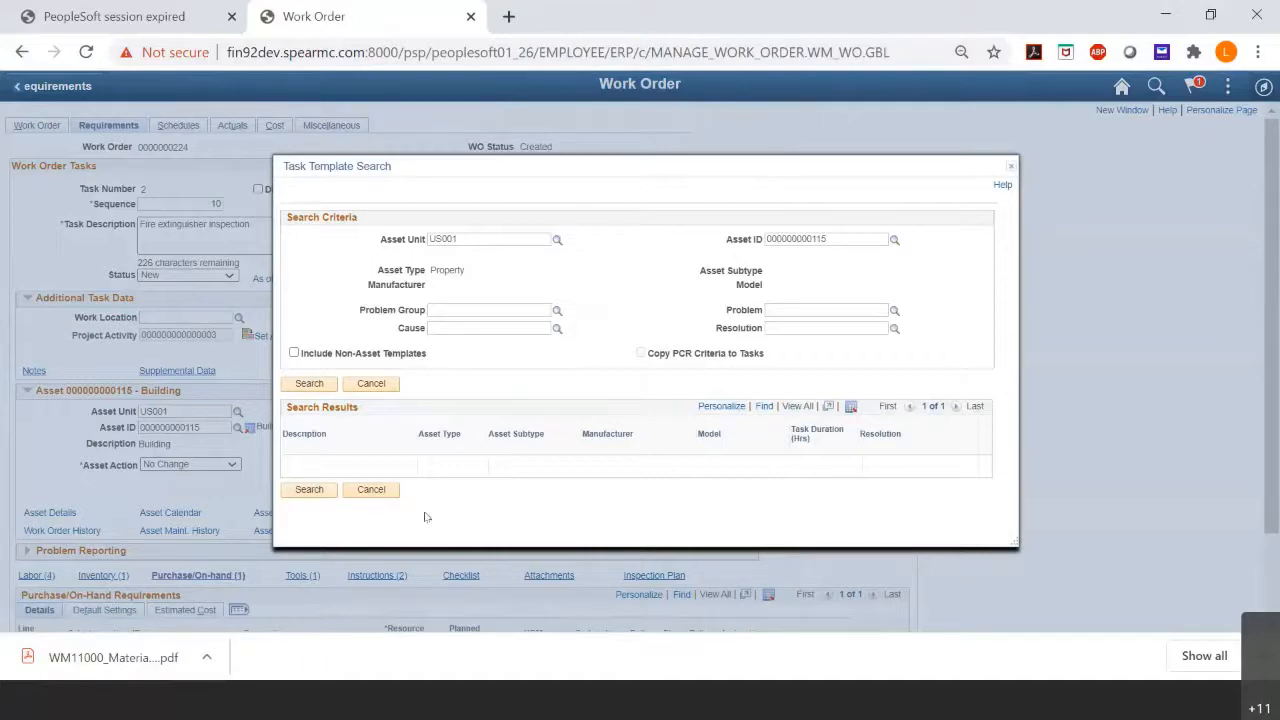
pyautogui.click(392, 495)
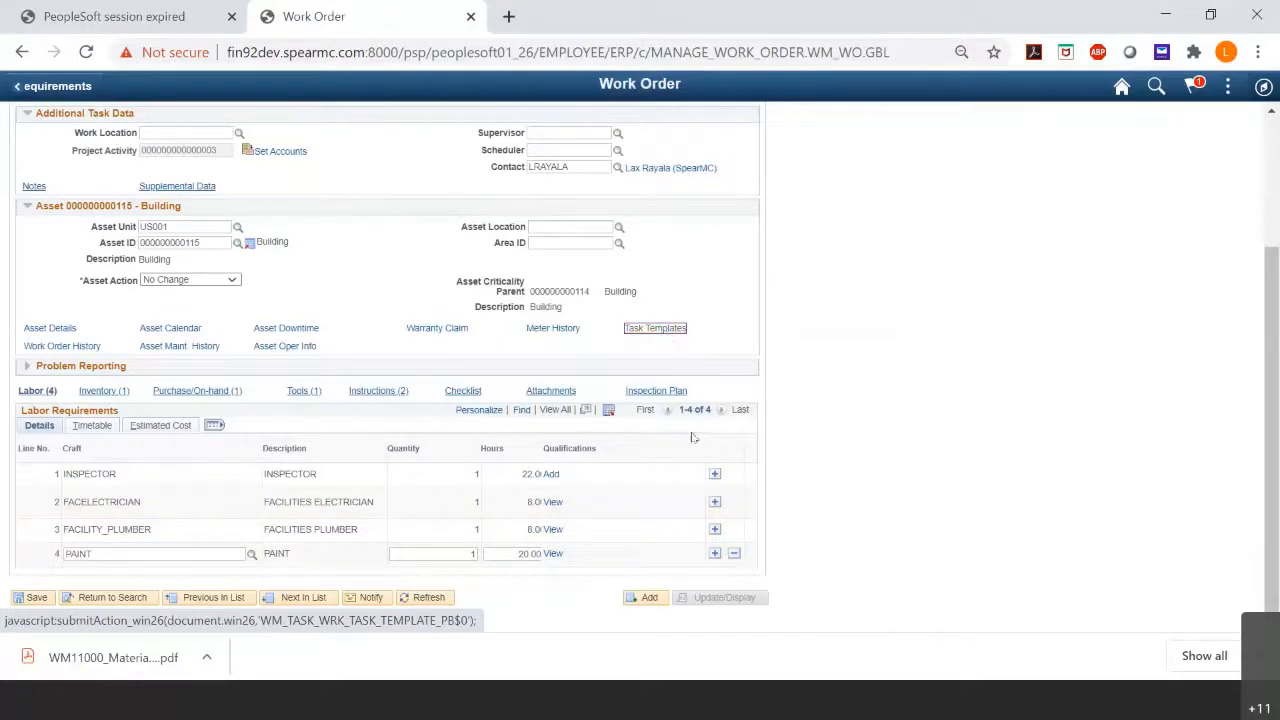
# Open the building asset's maintenance history, and bring up the expired PeopleSoft session page in a reduced browser window.
pyautogui.scroll(1, 720, 432)
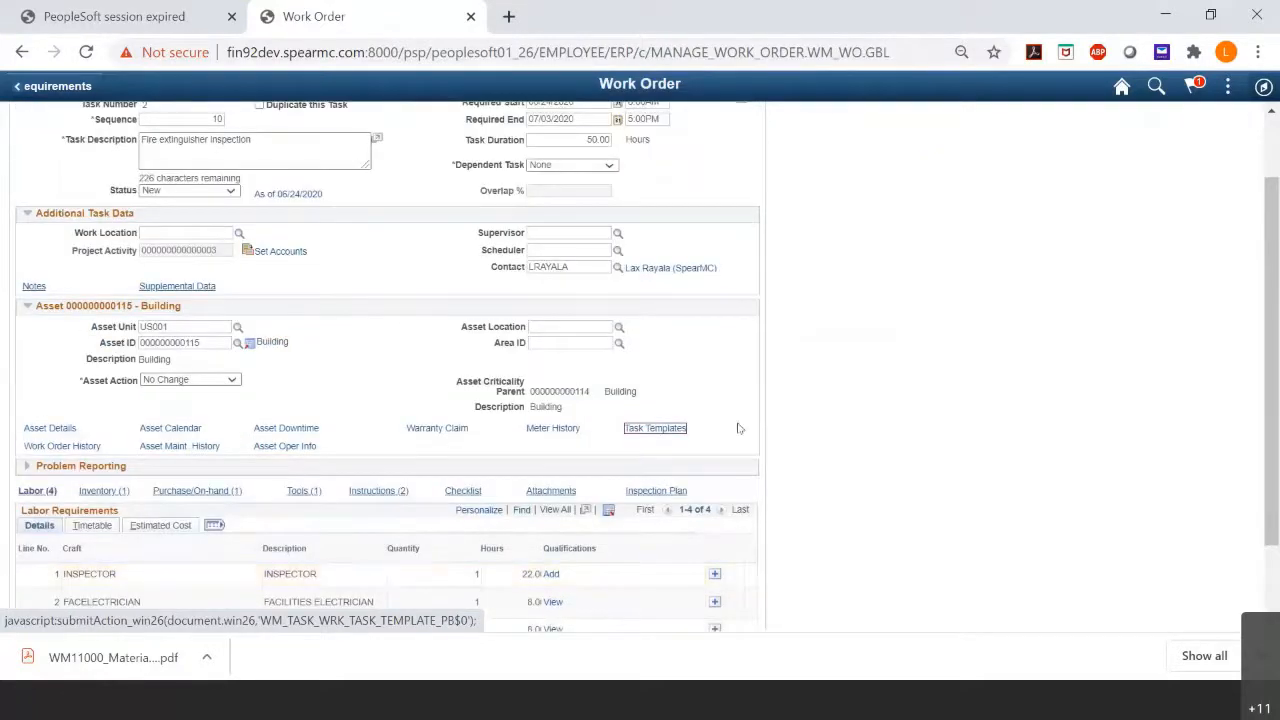
pyautogui.click(184, 449)
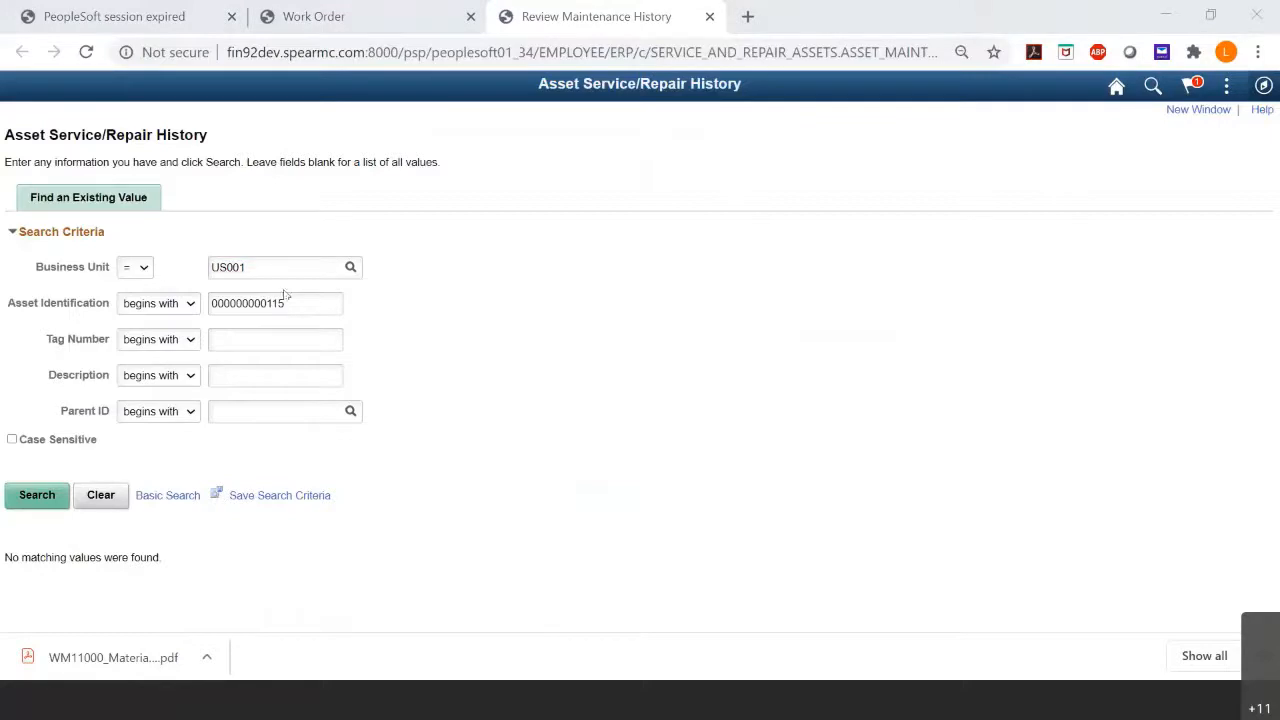
pyautogui.click(68, 14)
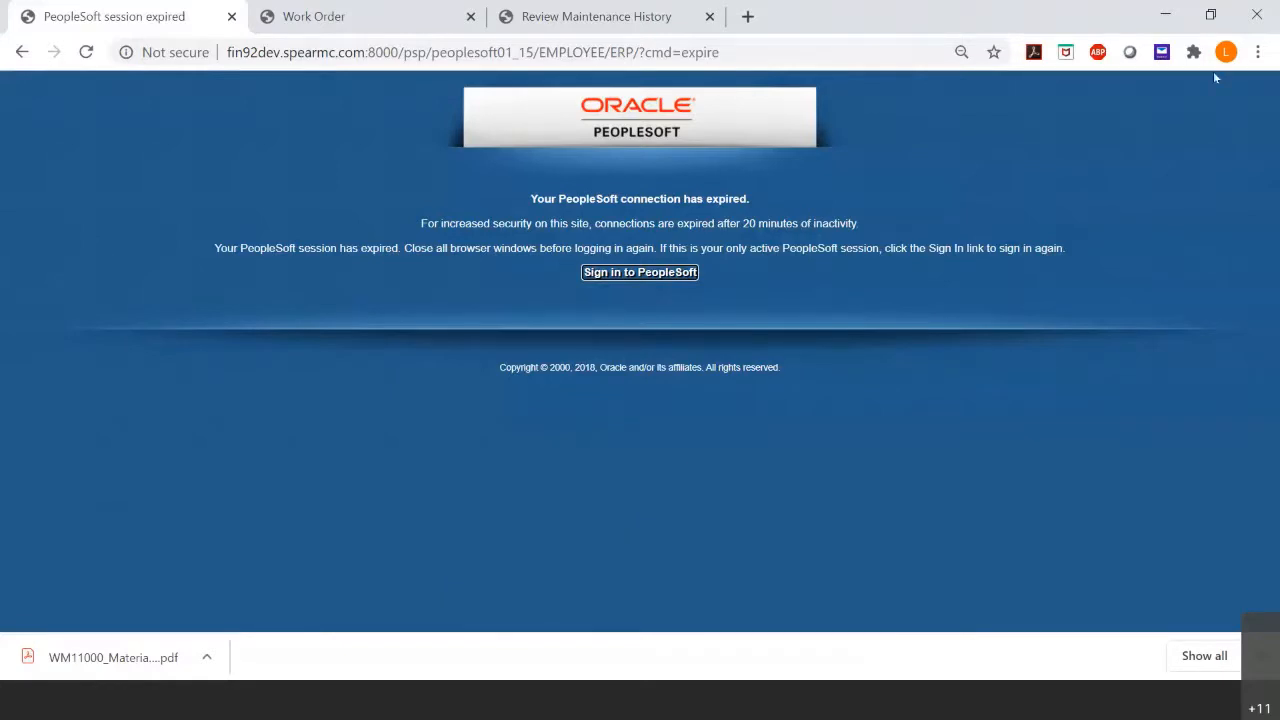
pyautogui.click(1210, 14)
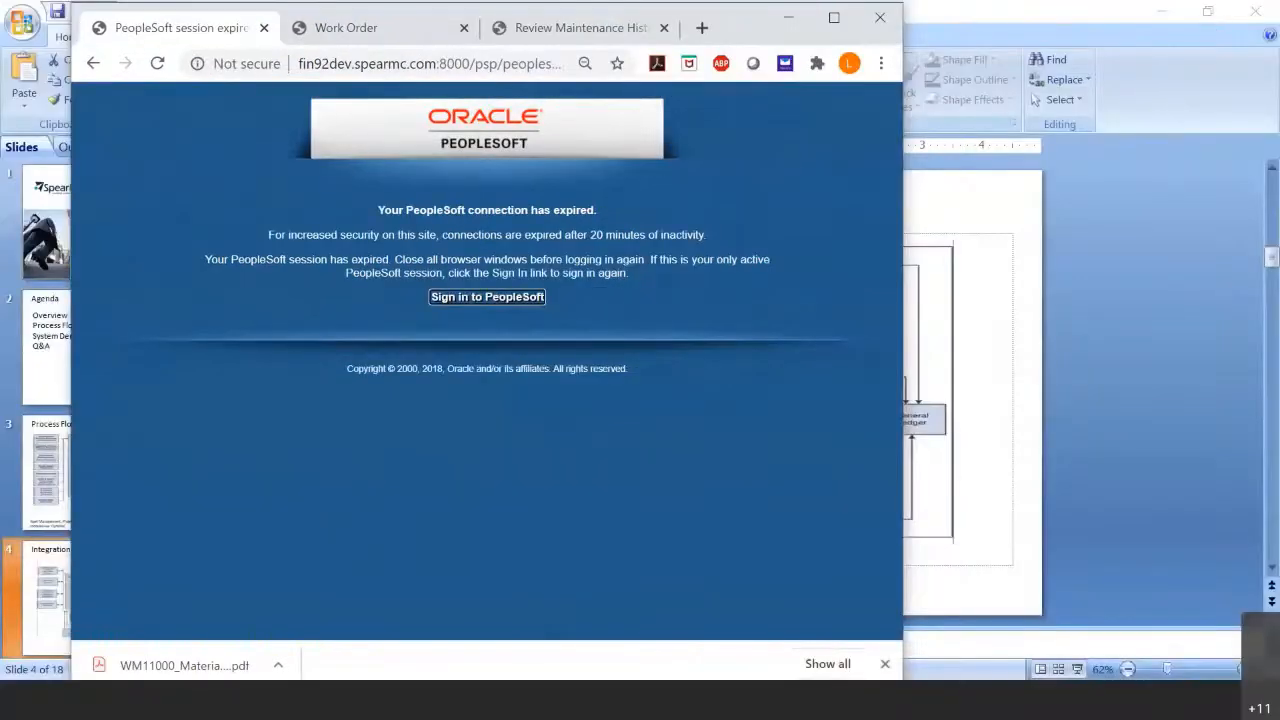
# Close the expired session and asset maintenance history pages, and enlarge the browser window showing the work order.
pyautogui.click(264, 28)
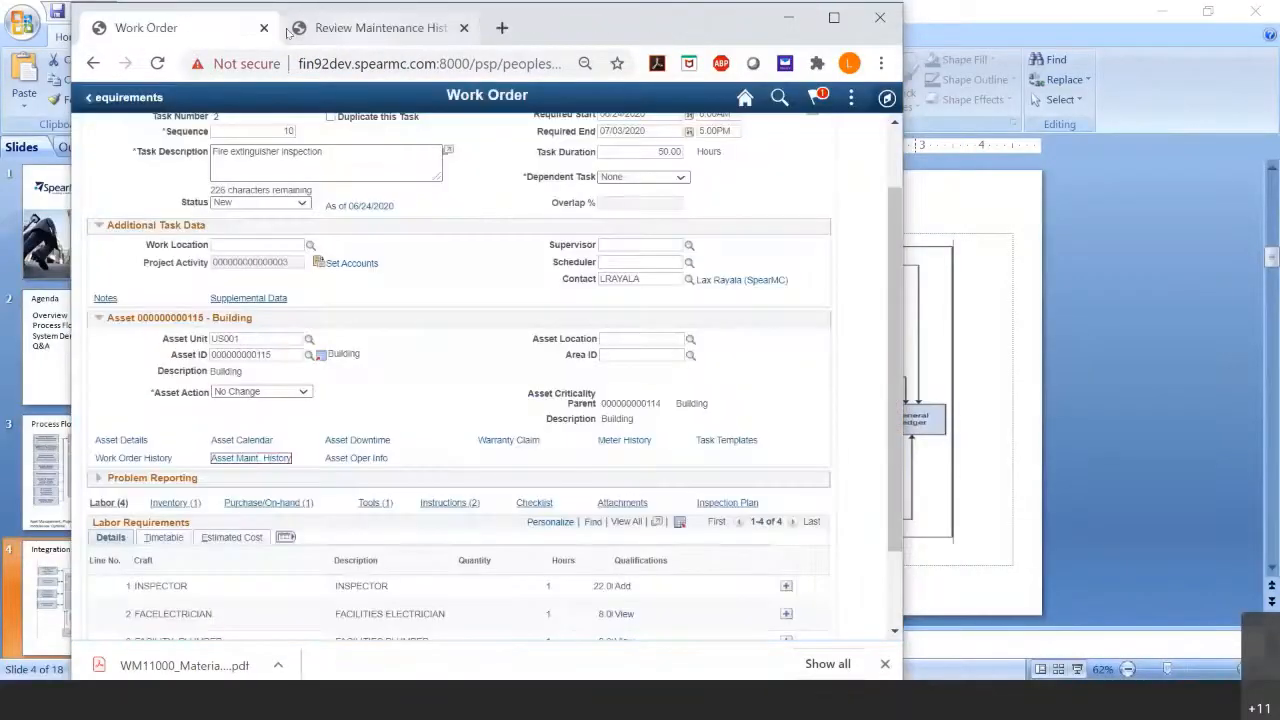
pyautogui.click(463, 28)
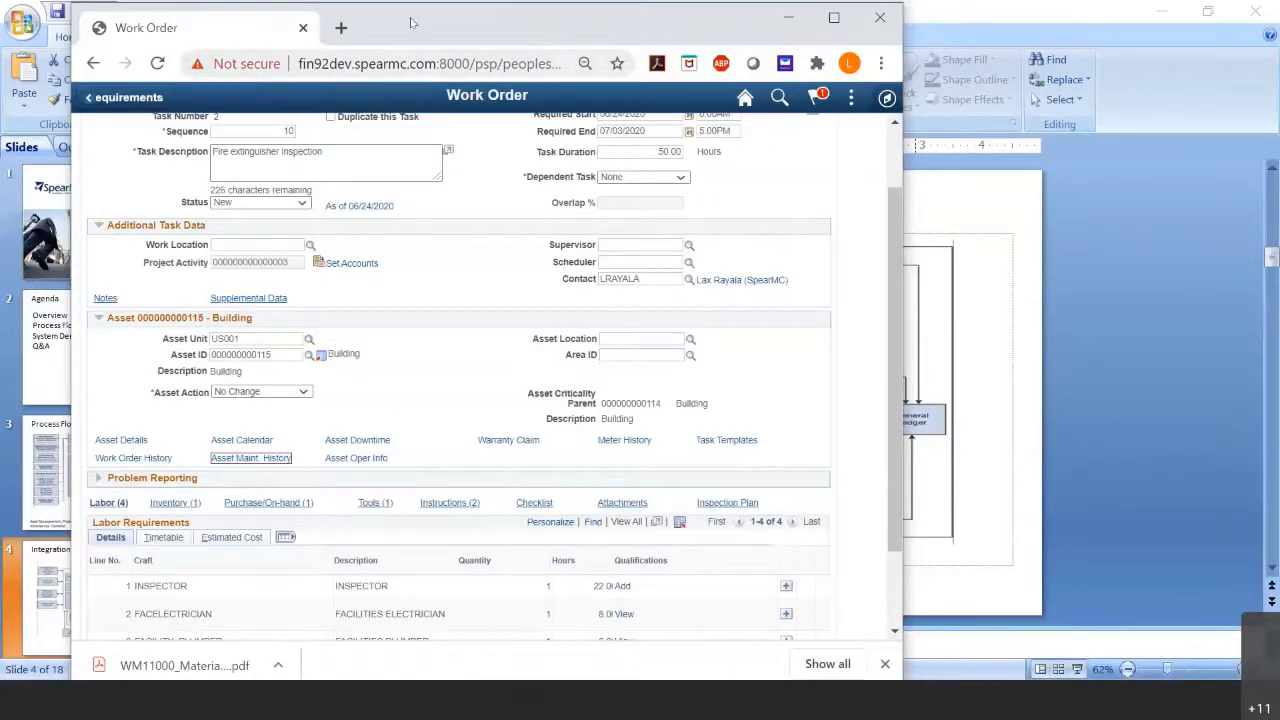
pyautogui.doubleClick(412, 18)
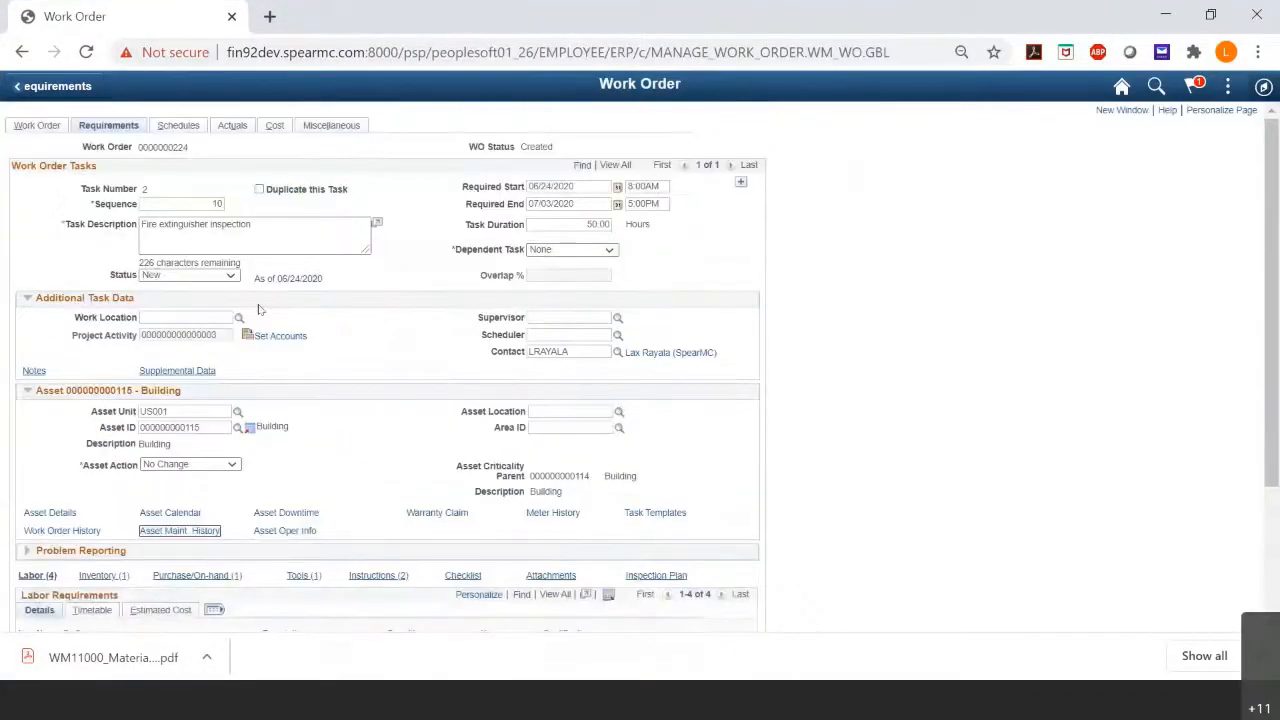
# Review the fire extinguisher inspection task's labor requirements and save the work order.
pyautogui.scroll(2, 293, 462)
pyautogui.scroll(-3, 149, 430)
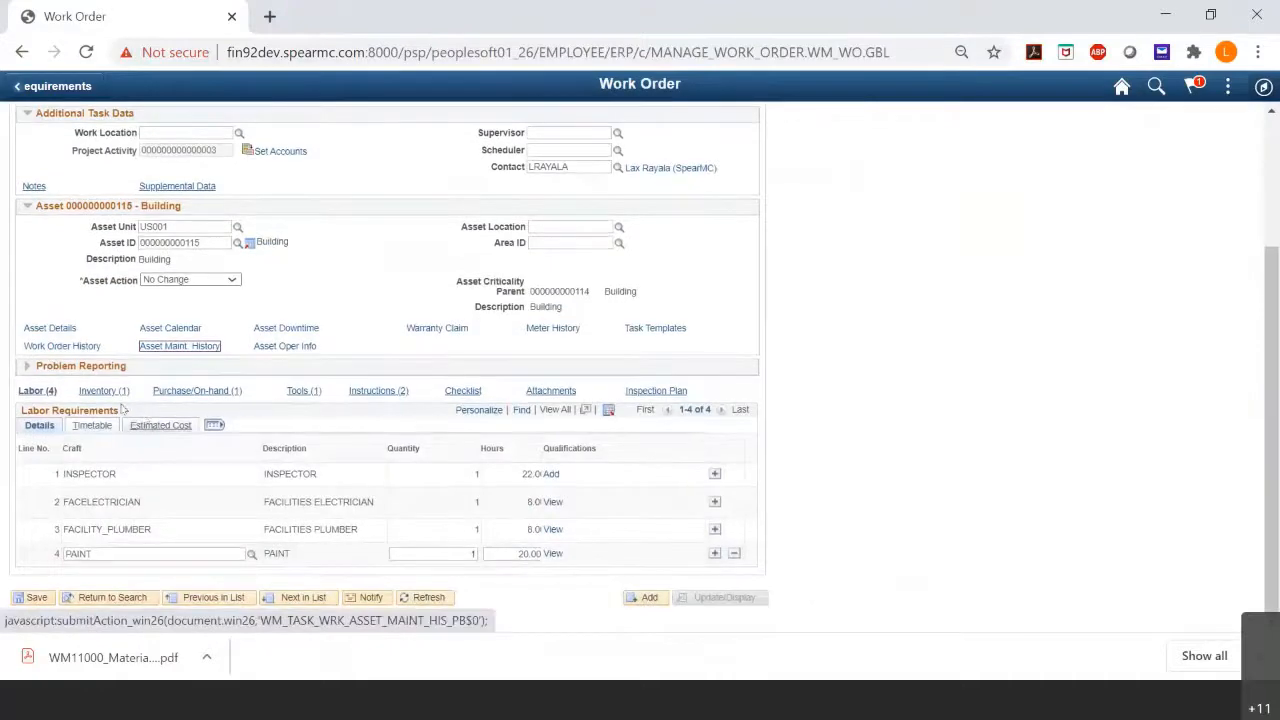
pyautogui.scroll(3, 130, 385)
pyautogui.scroll(-2, 70, 518)
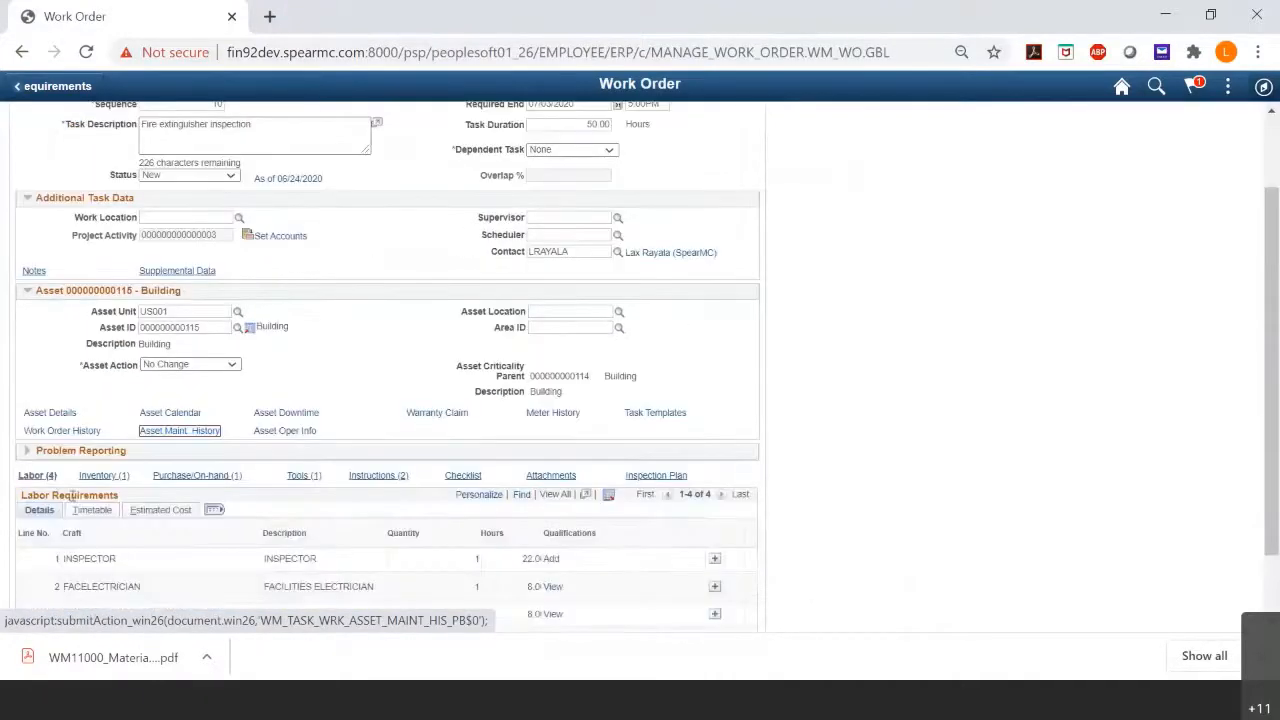
pyautogui.scroll(-2, 74, 535)
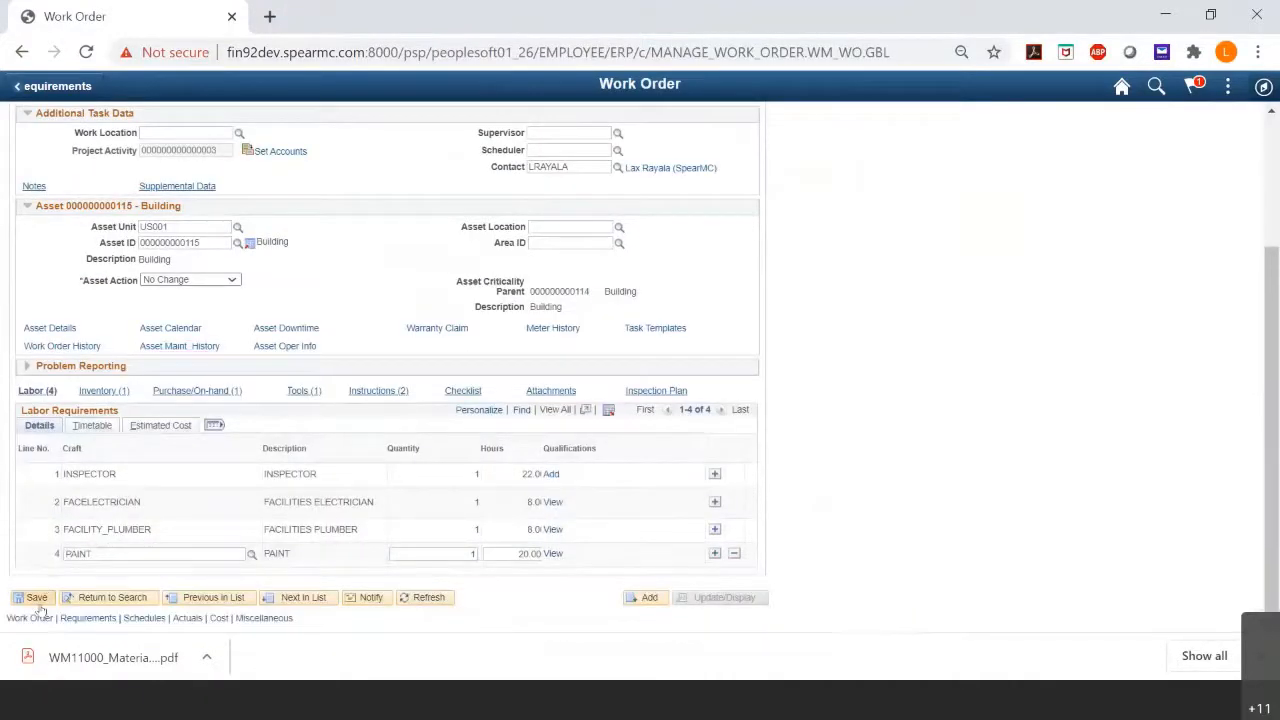
pyautogui.click(36, 598)
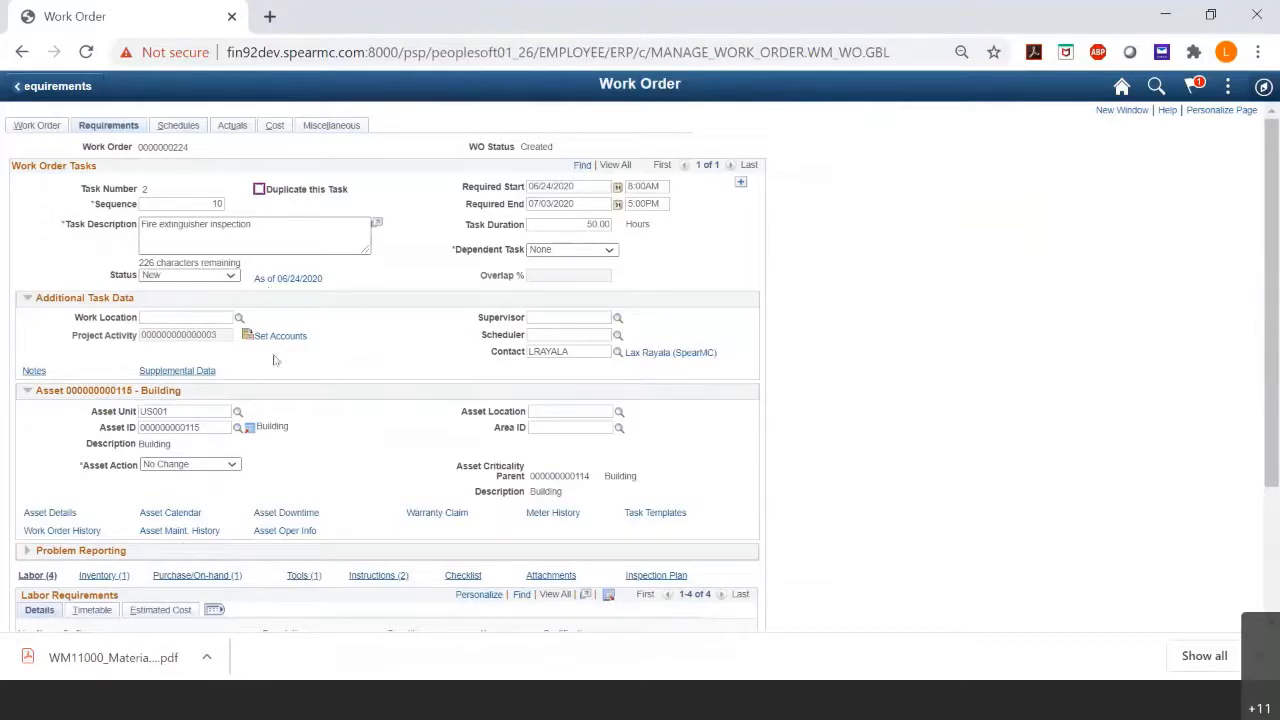
# View the status options for the task without choosing one, and open its schedules to see the labor lines.
pyautogui.click(208, 276)
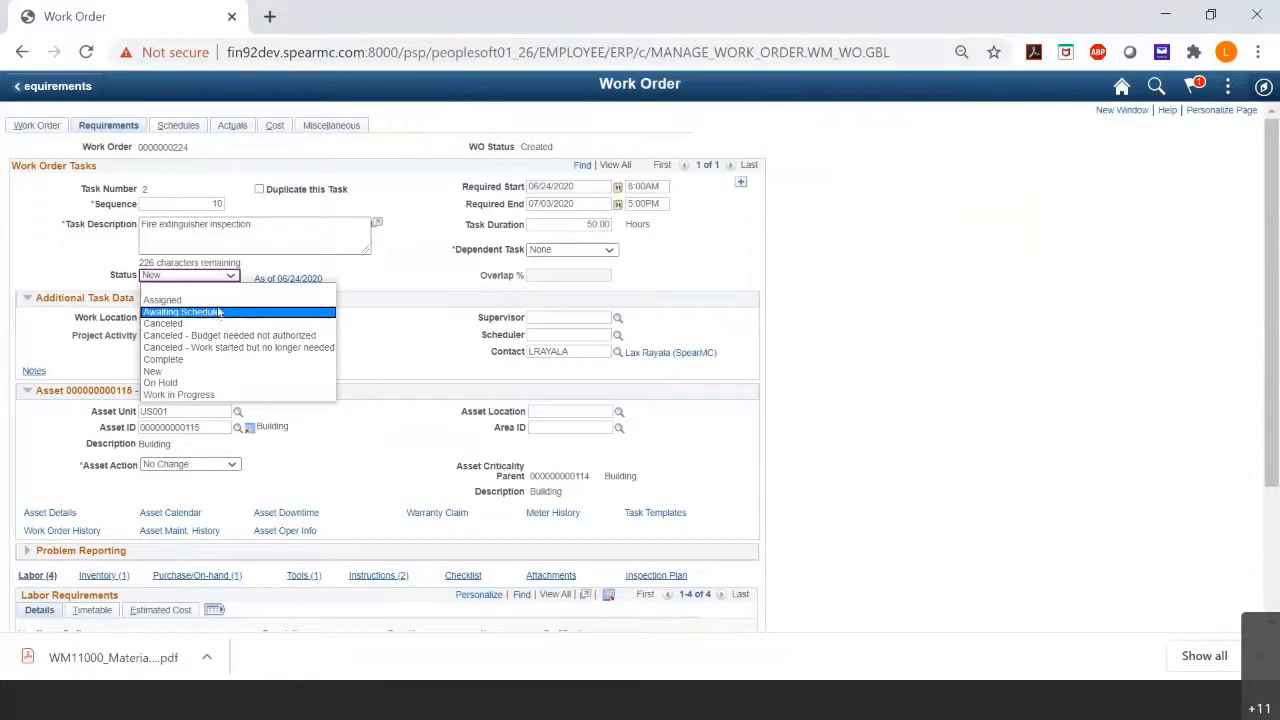
pyautogui.click(340, 237)
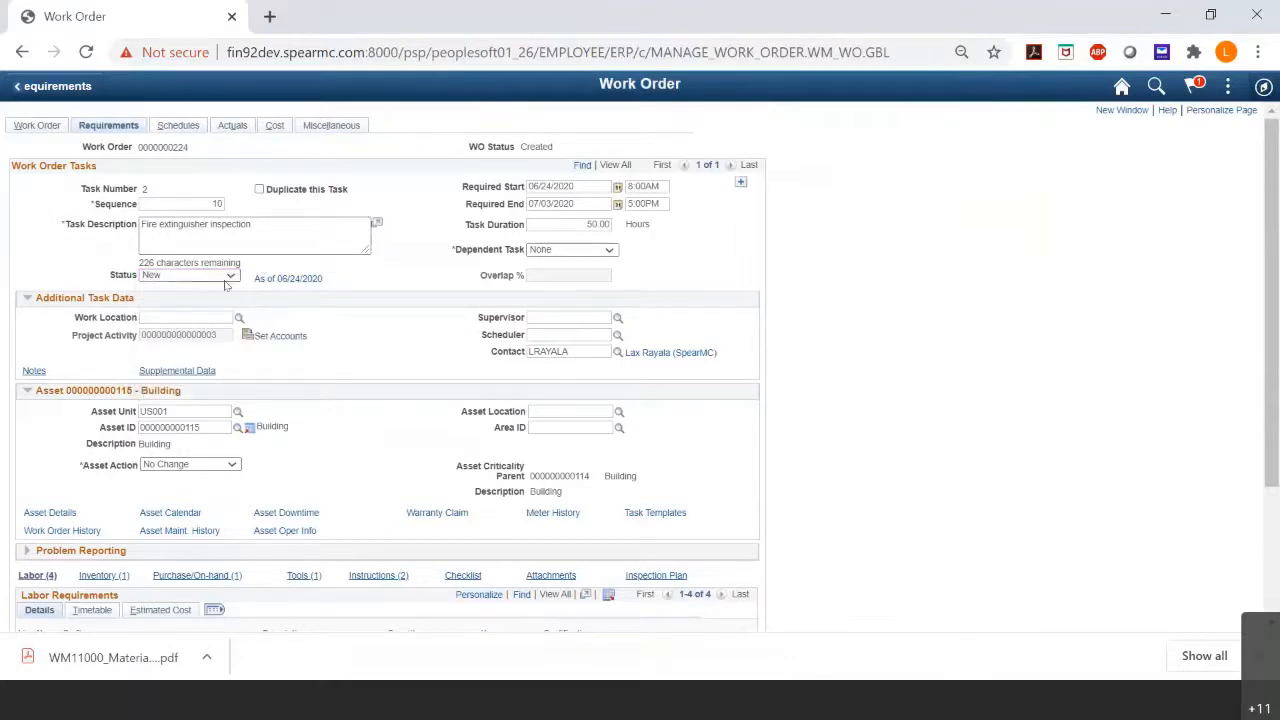
pyautogui.click(191, 123)
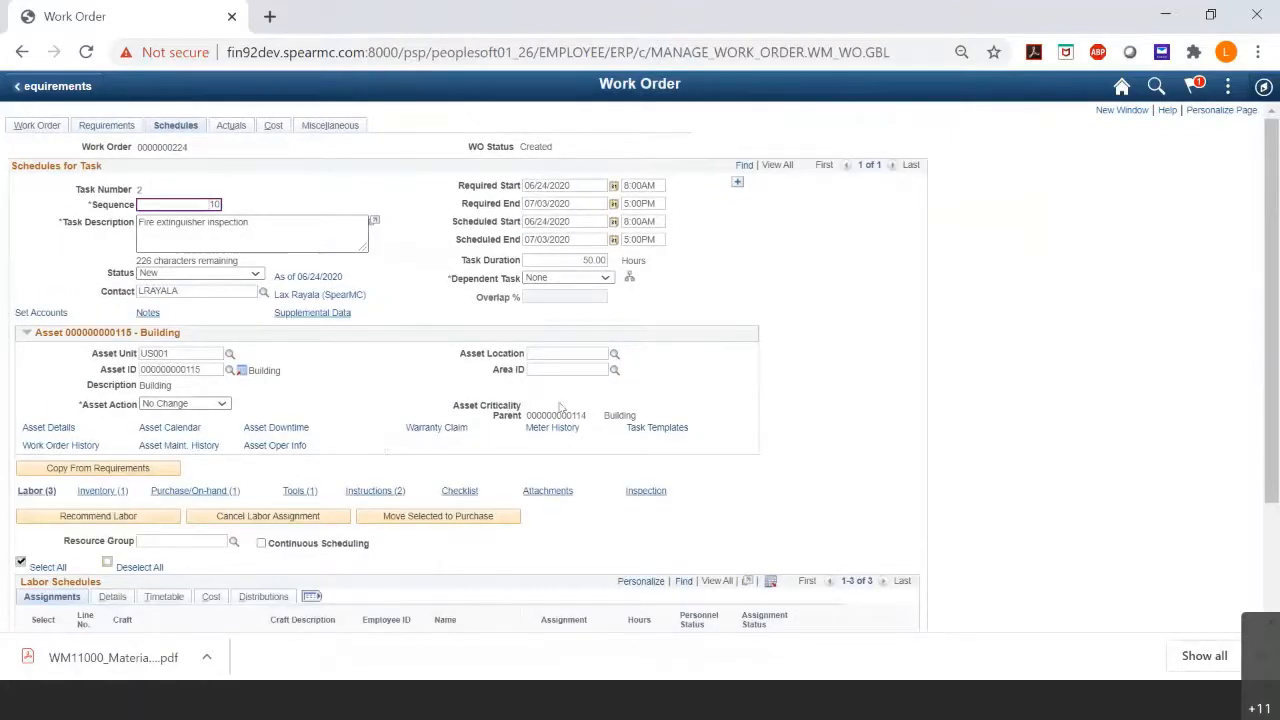
pyautogui.scroll(-3, 823, 425)
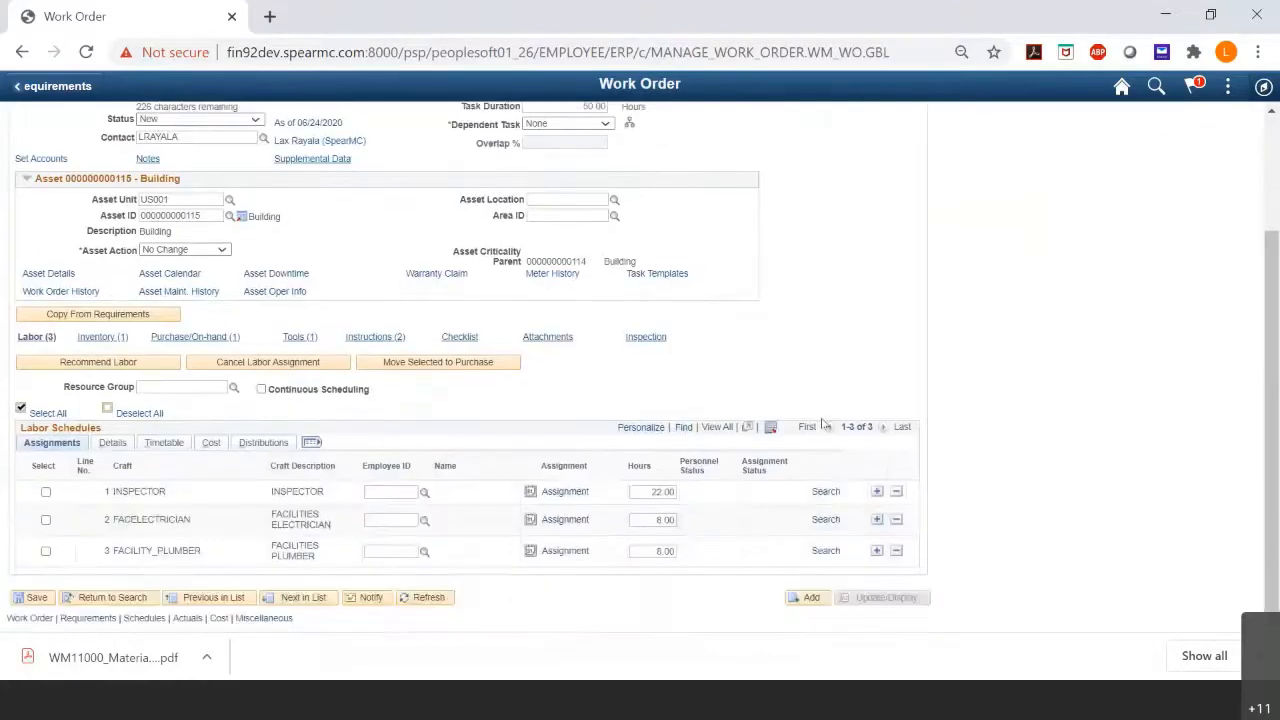
# Copy the requirements into the task's schedules and compare the labor schedule lines with the labor requirements.
pyautogui.click(115, 316)
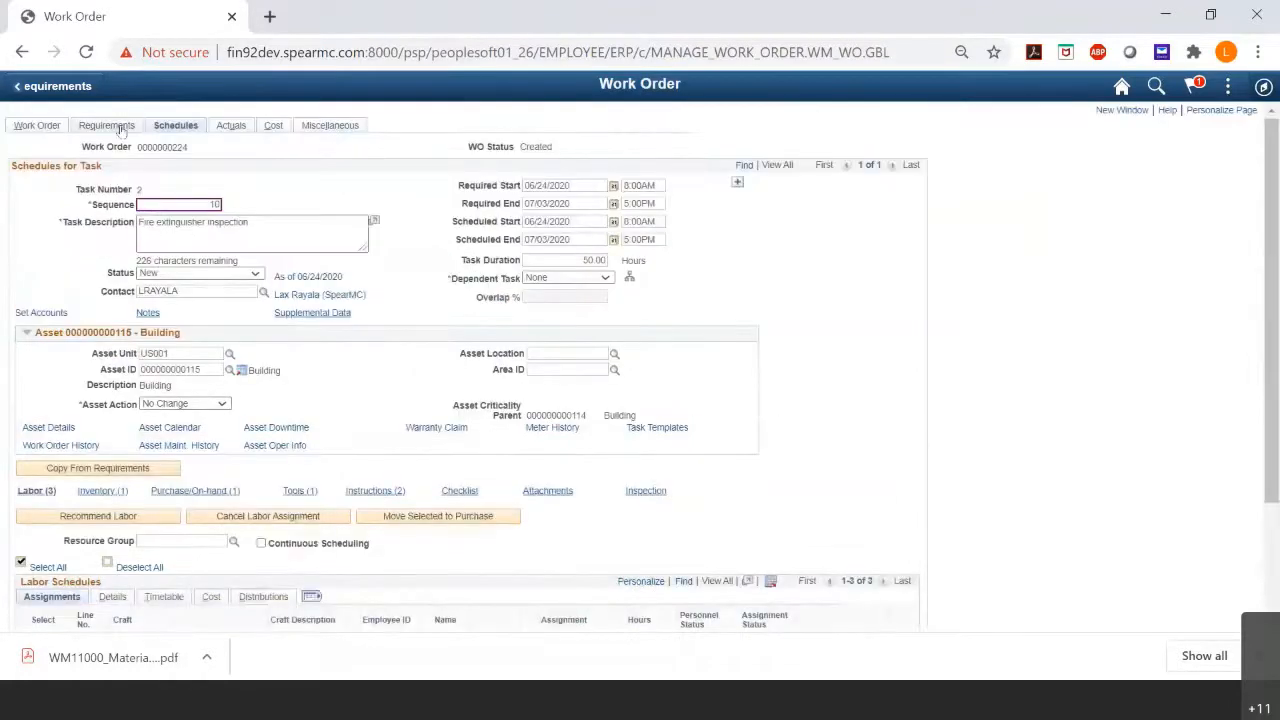
pyautogui.click(112, 128)
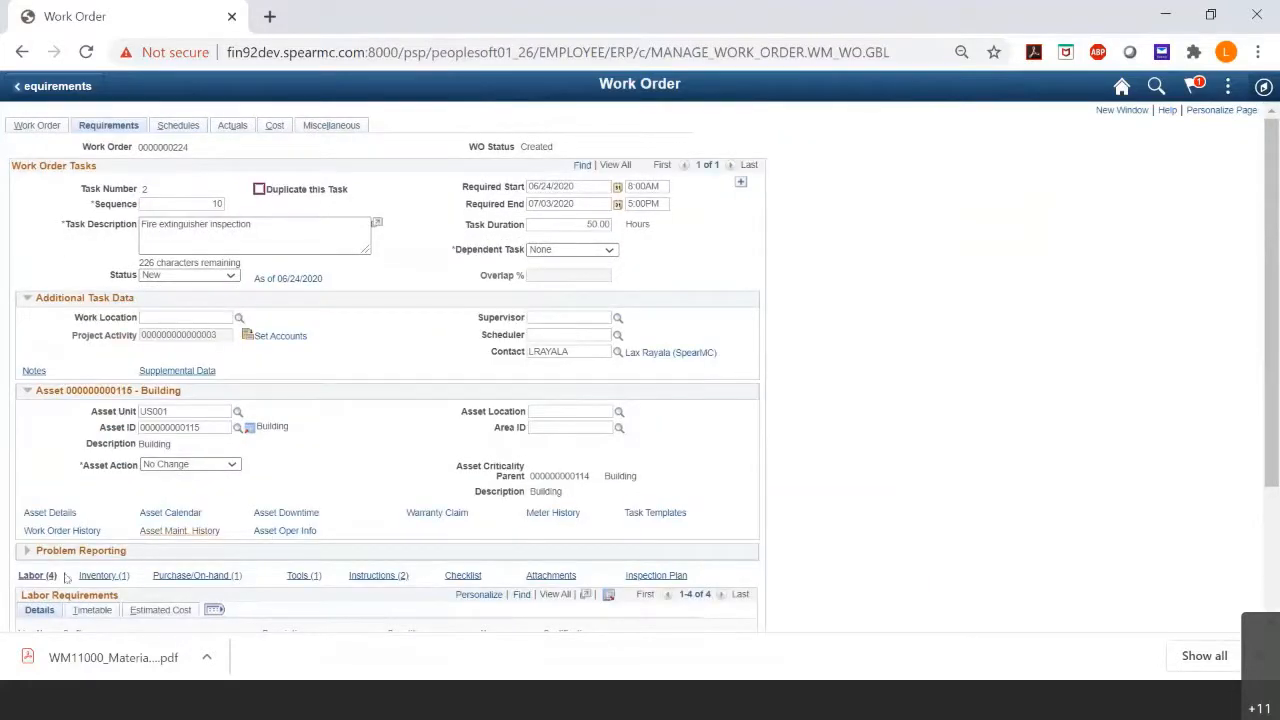
pyautogui.click(178, 127)
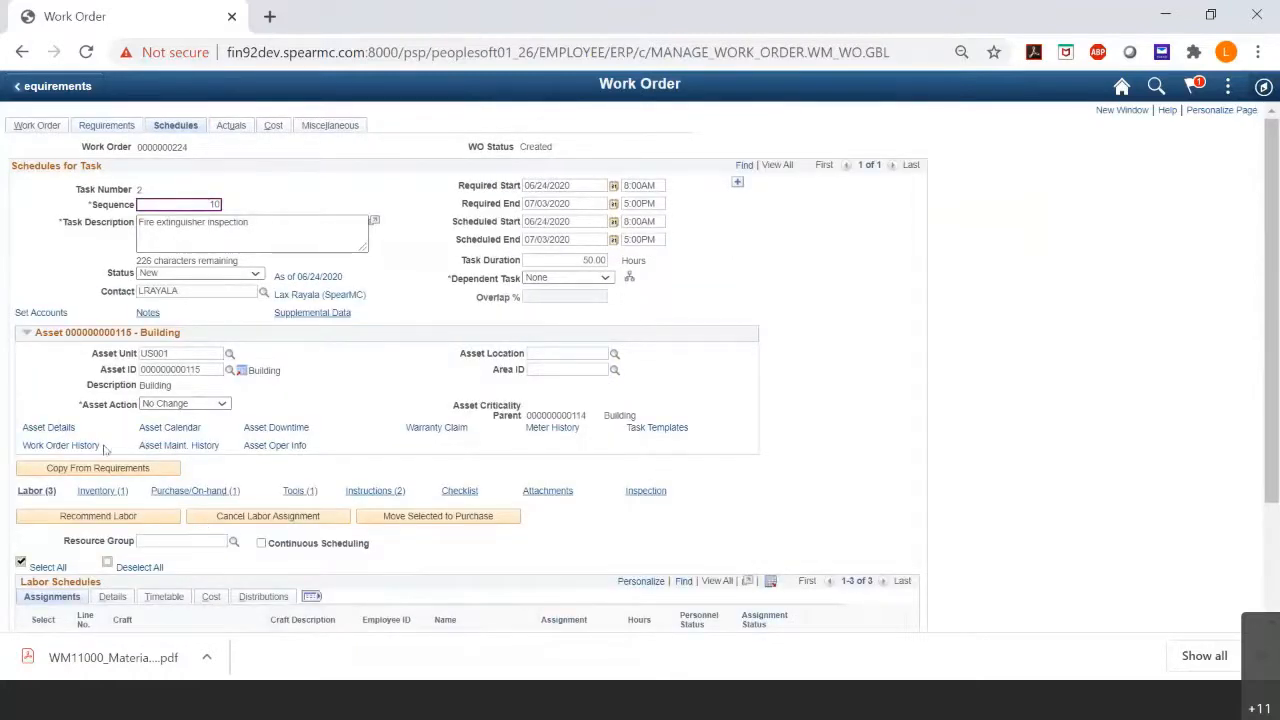
pyautogui.scroll(-2, 105, 449)
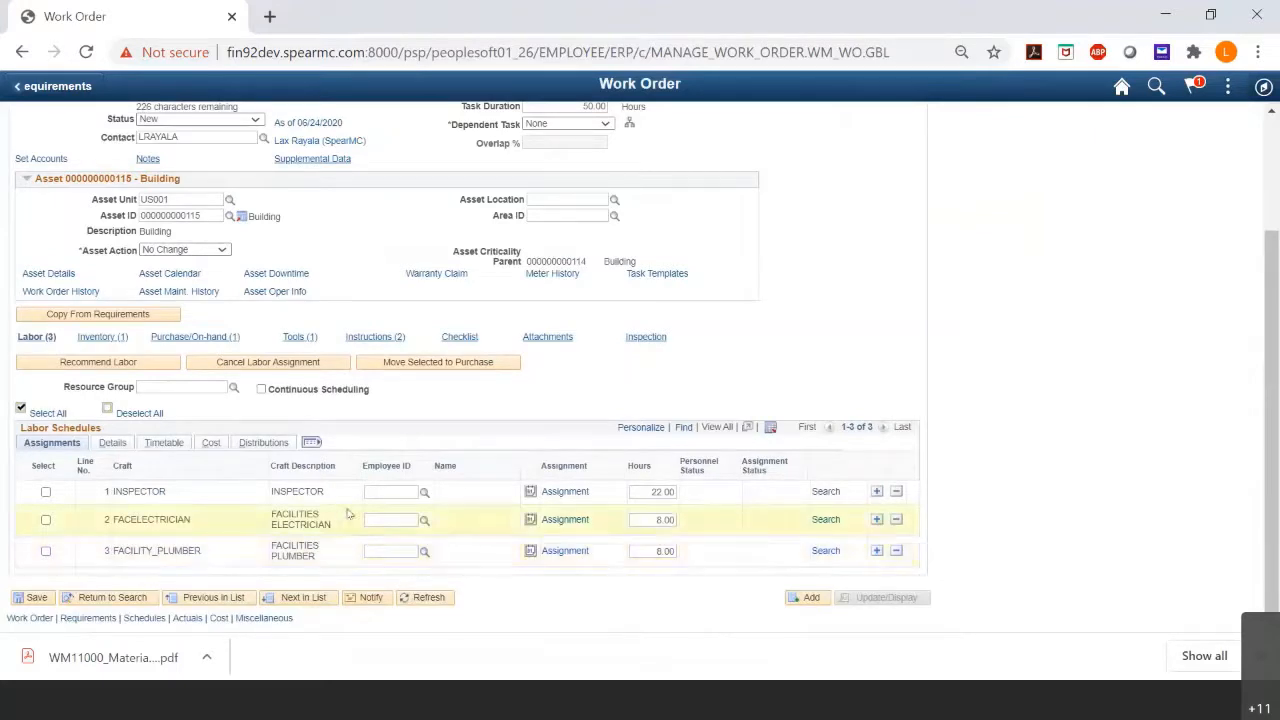
# Examine the timetable and distribution details of the task's labor schedules for each craft.
pyautogui.click(165, 448)
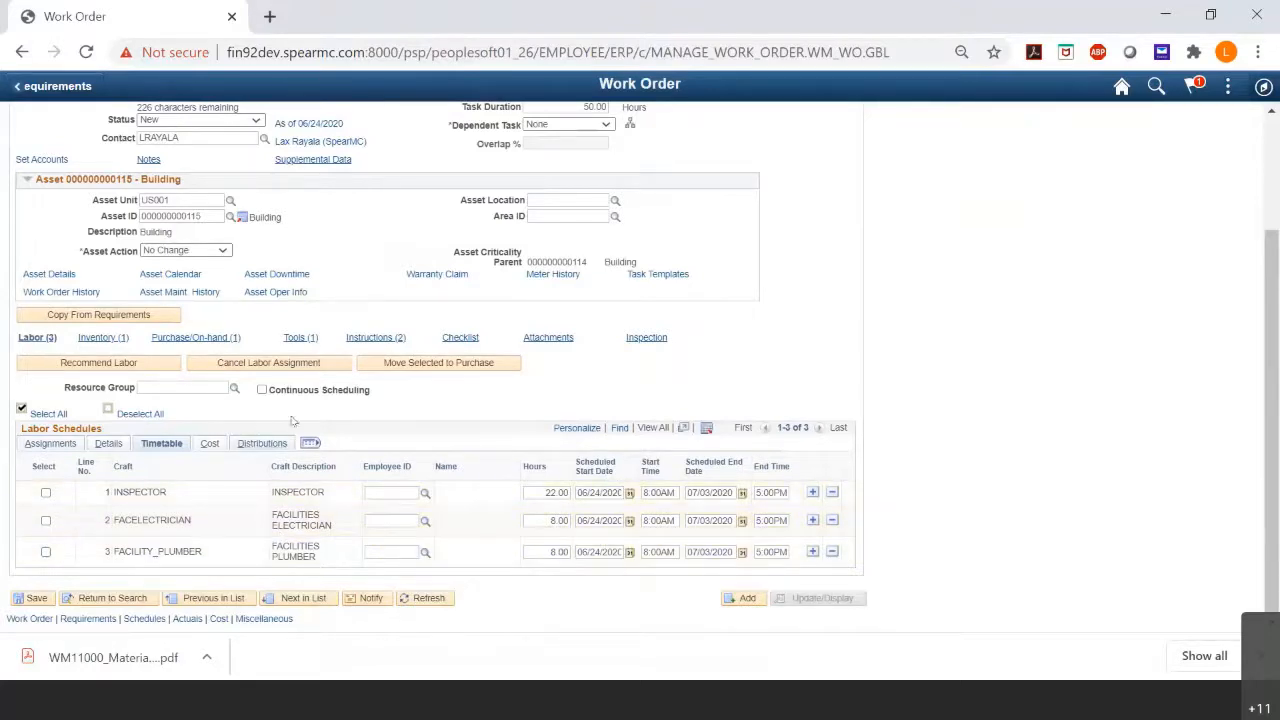
pyautogui.click(262, 444)
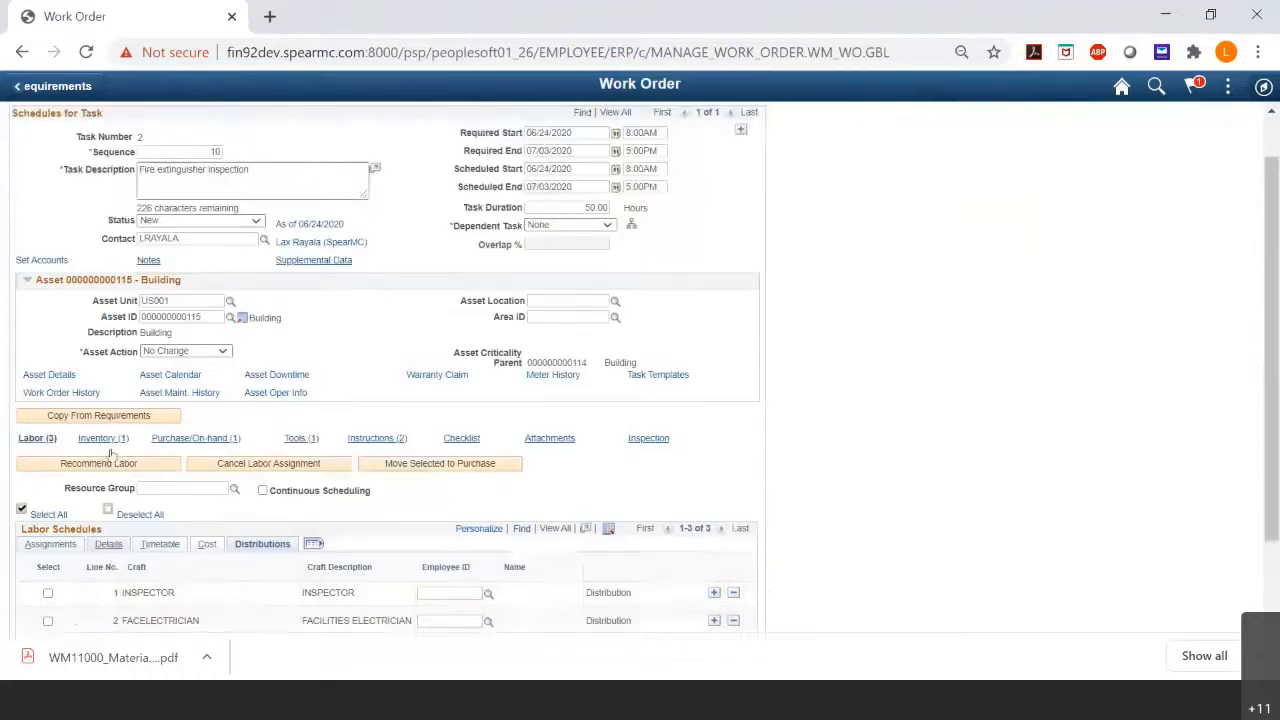
pyautogui.scroll(1, 112, 455)
pyautogui.scroll(1, 112, 455)
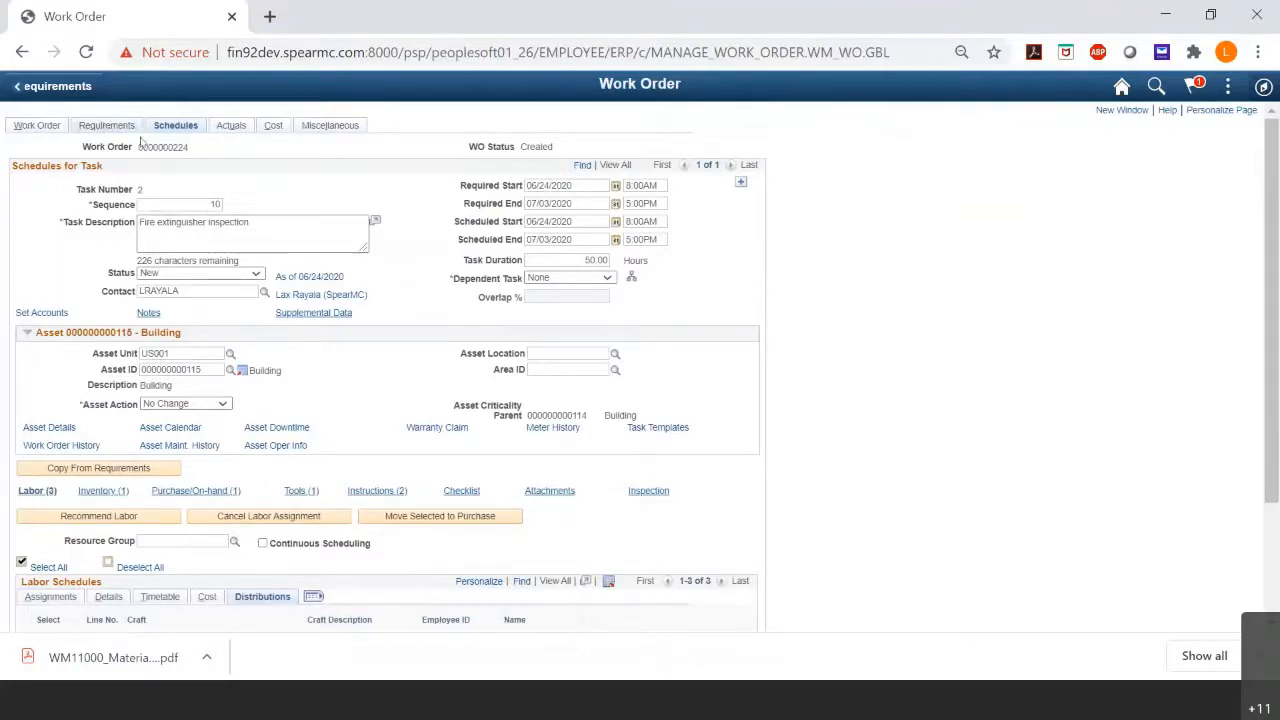
pyautogui.scroll(-3, 183, 313)
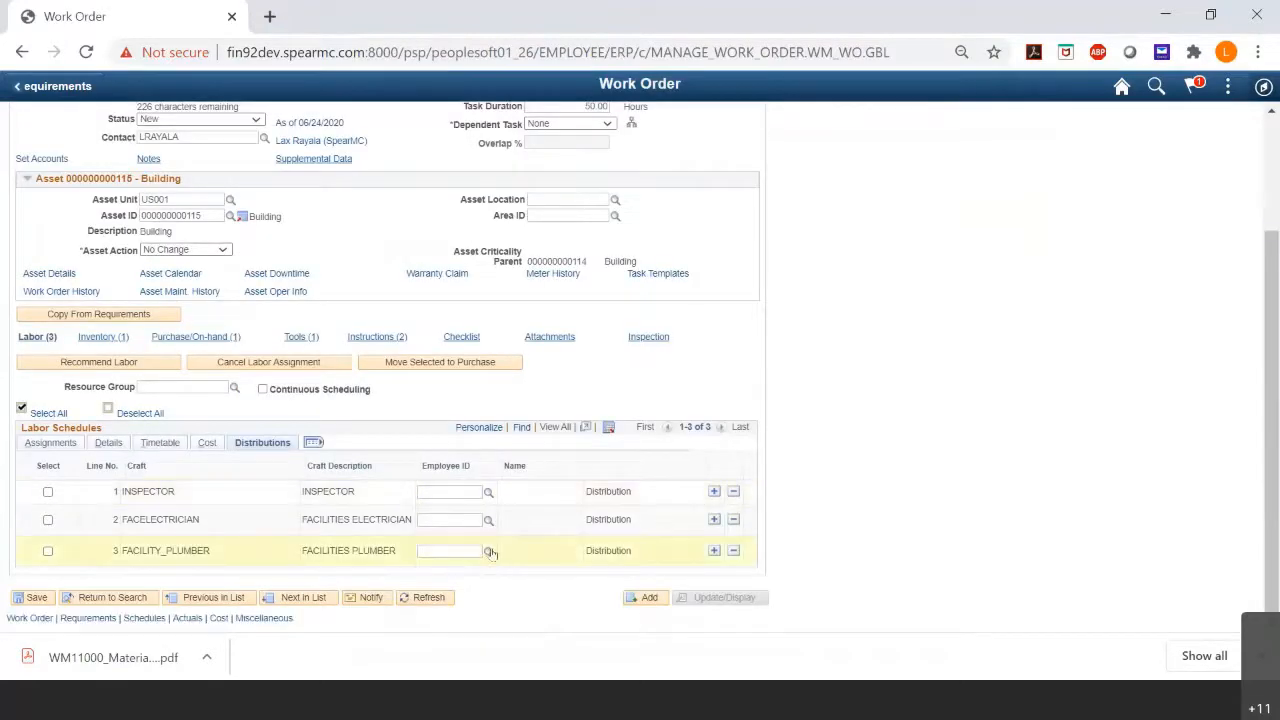
pyautogui.scroll(3, 437, 447)
pyautogui.scroll(-1, 480, 470)
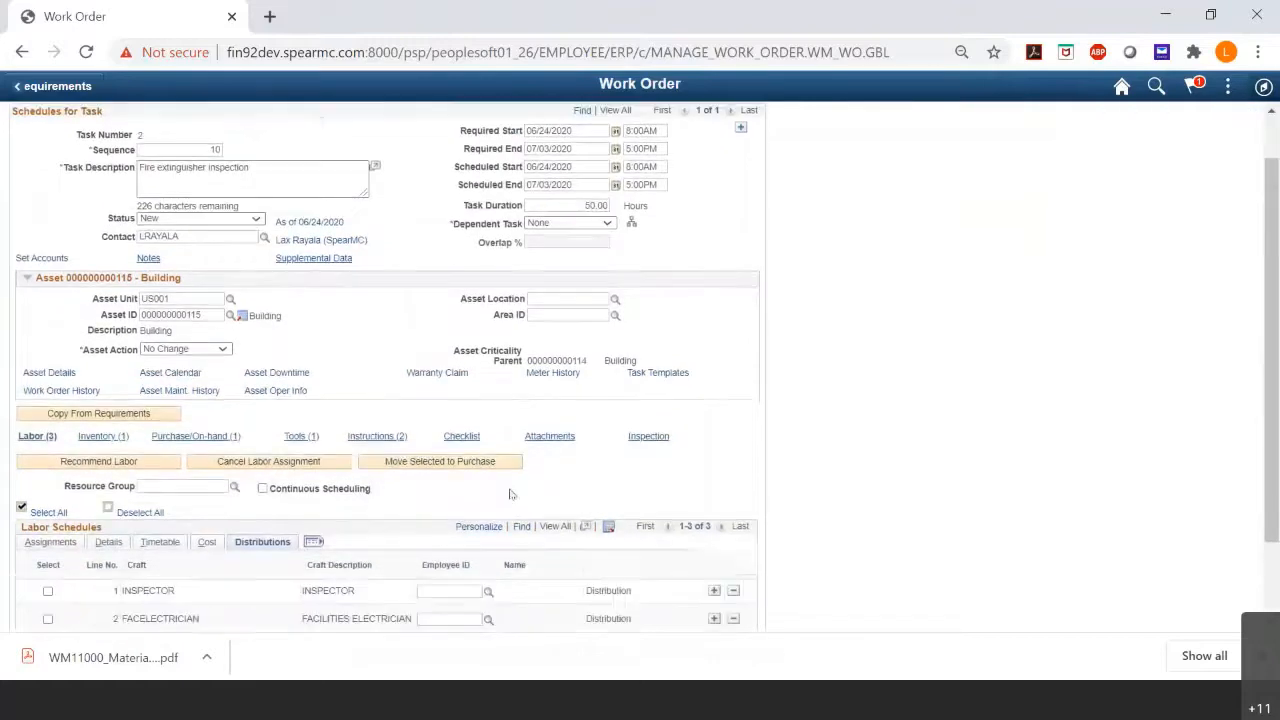
pyautogui.scroll(-1, 509, 494)
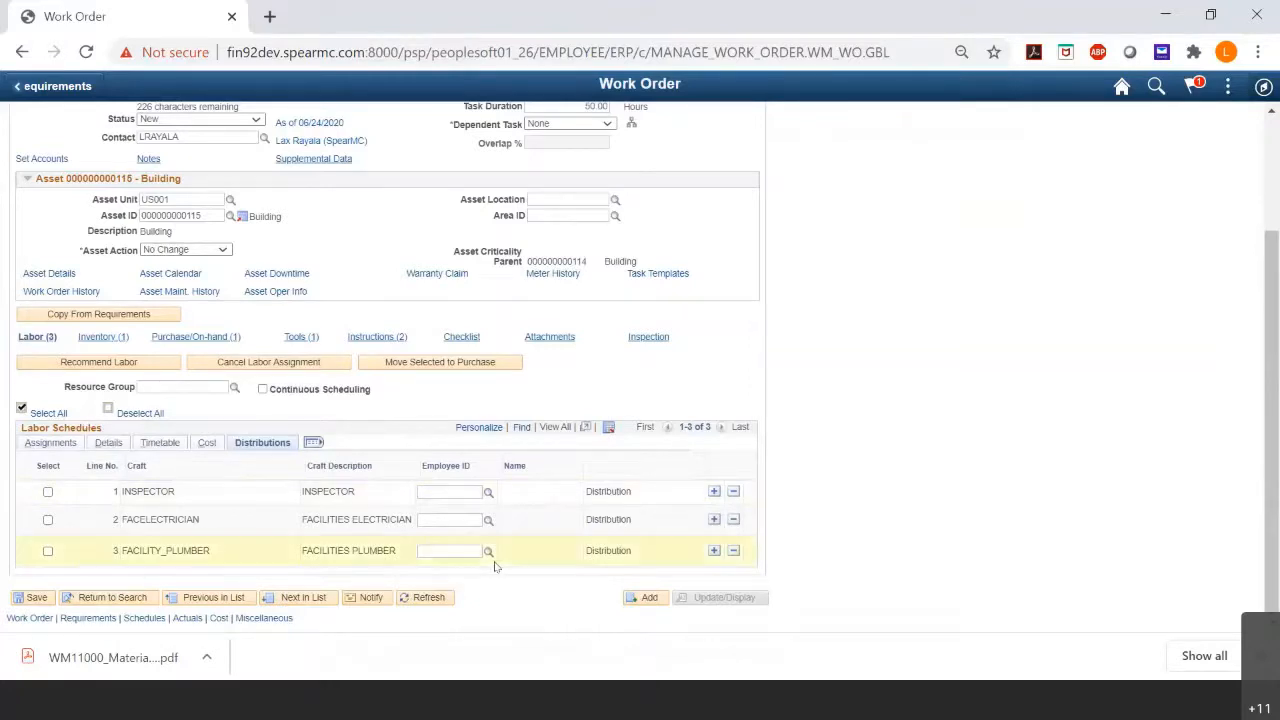
pyautogui.scroll(3, 494, 567)
pyautogui.scroll(-3, 480, 562)
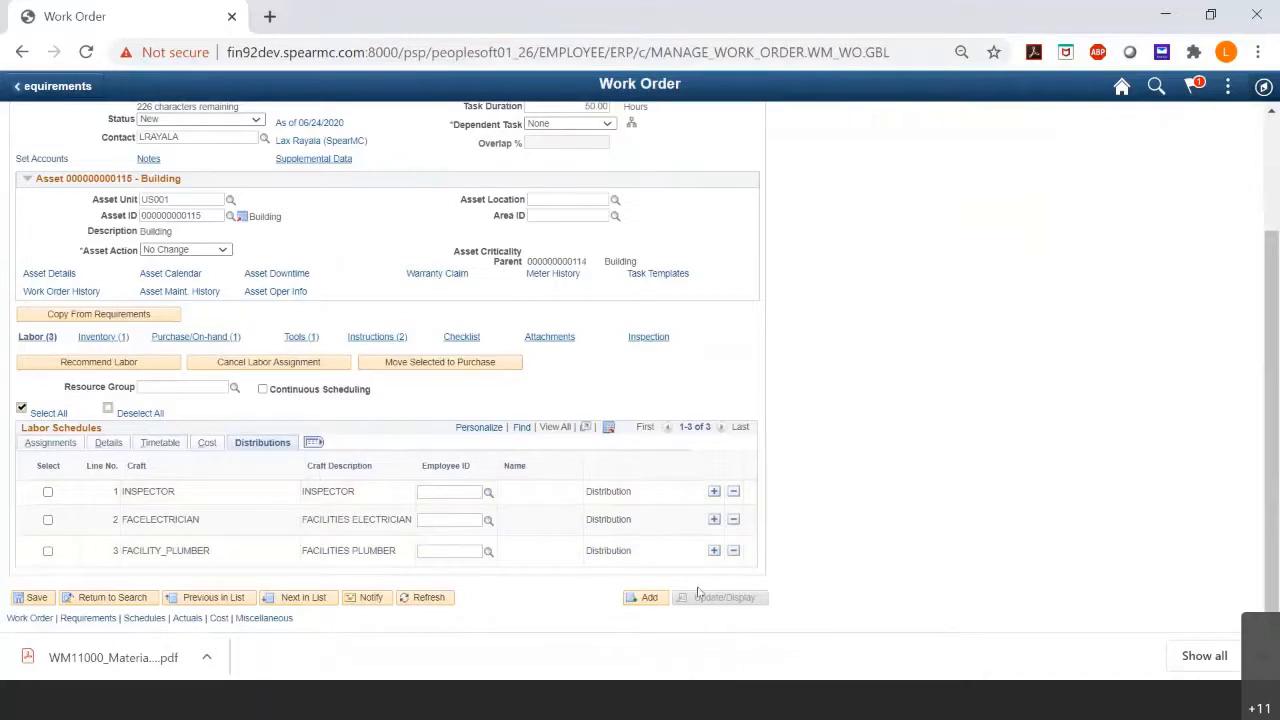
# Try to add and save a fourth labor schedule line with craft 5400, window cleaning, repair, maintenance installation.
pyautogui.click(714, 550)
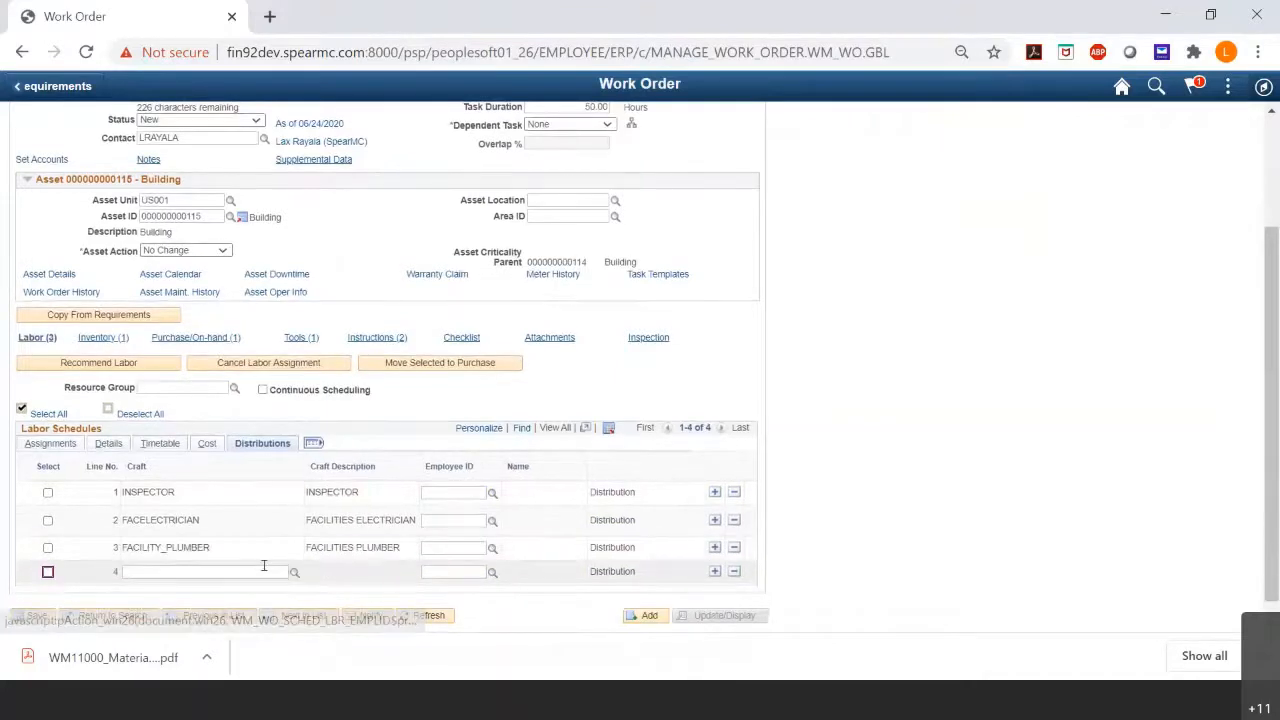
pyautogui.click(294, 572)
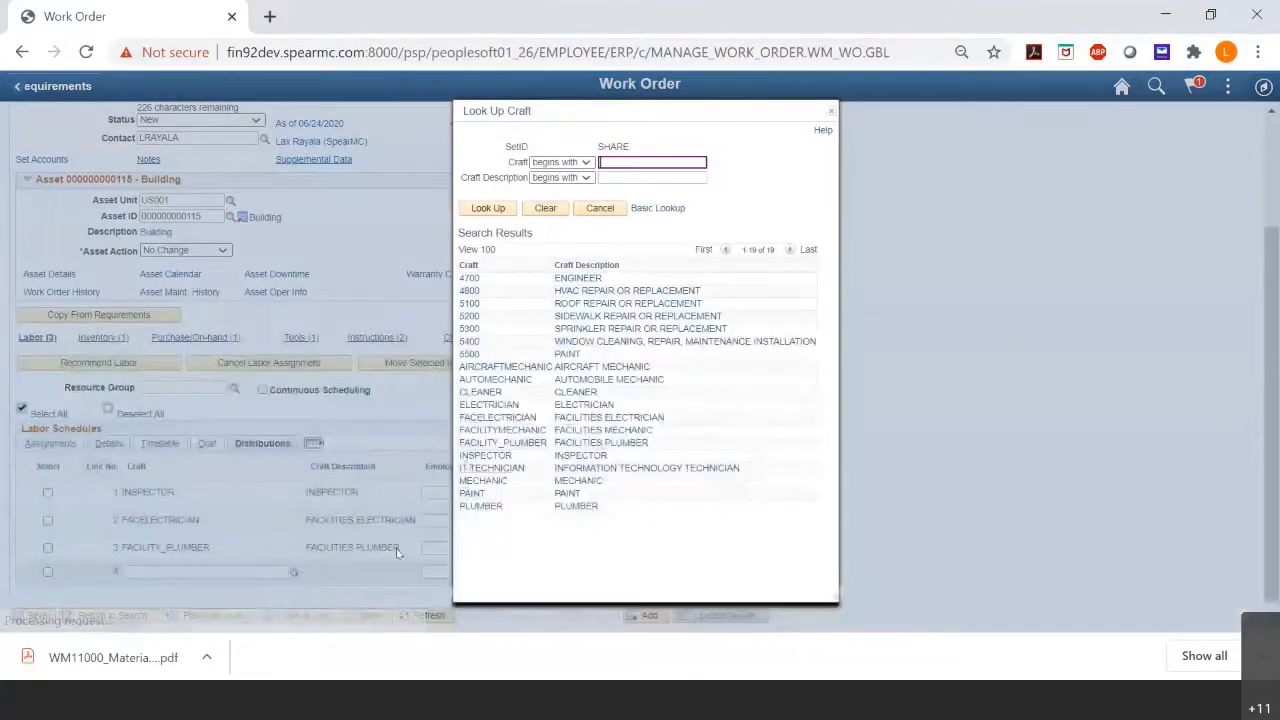
pyautogui.click(469, 328)
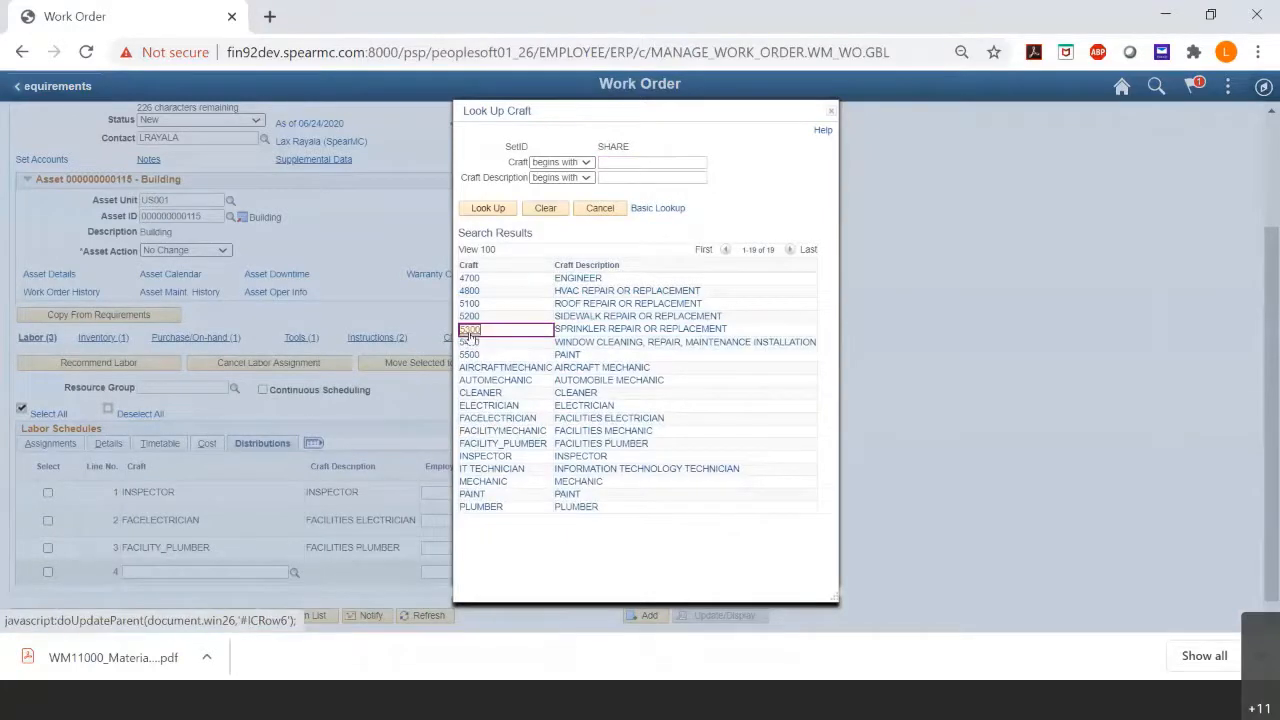
pyautogui.click(597, 342)
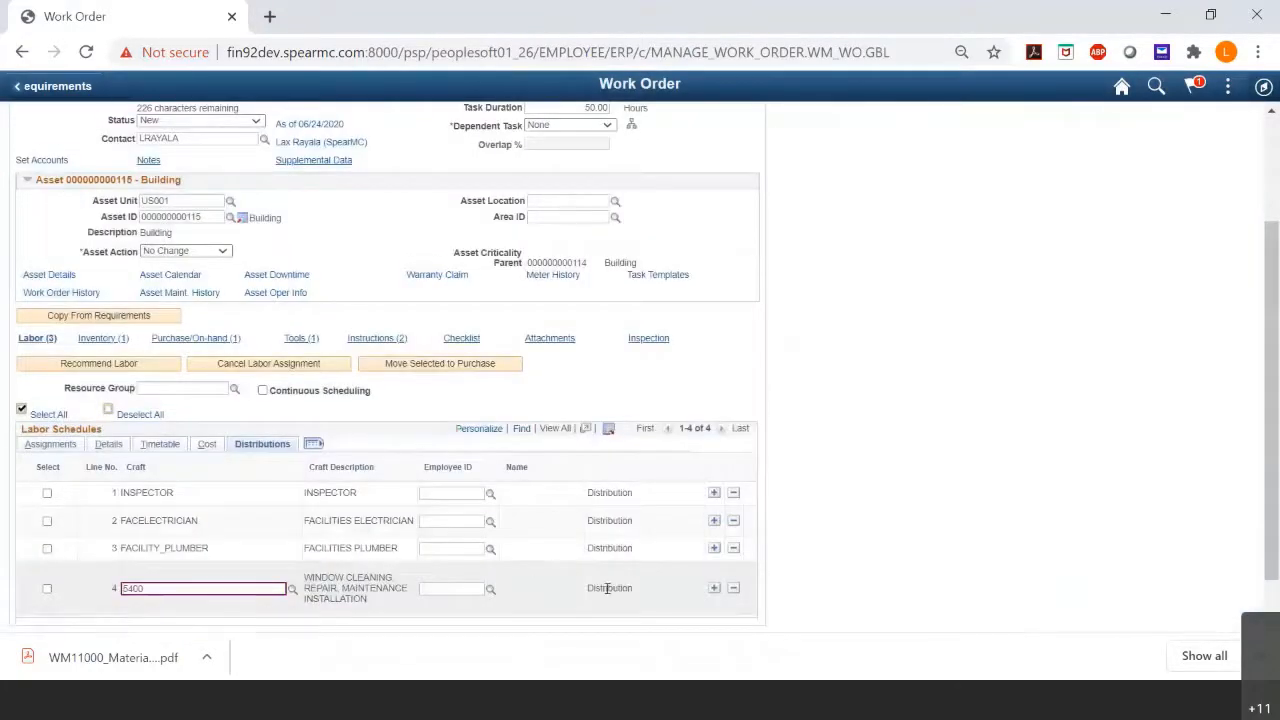
pyautogui.scroll(-2, 606, 583)
pyautogui.click(36, 597)
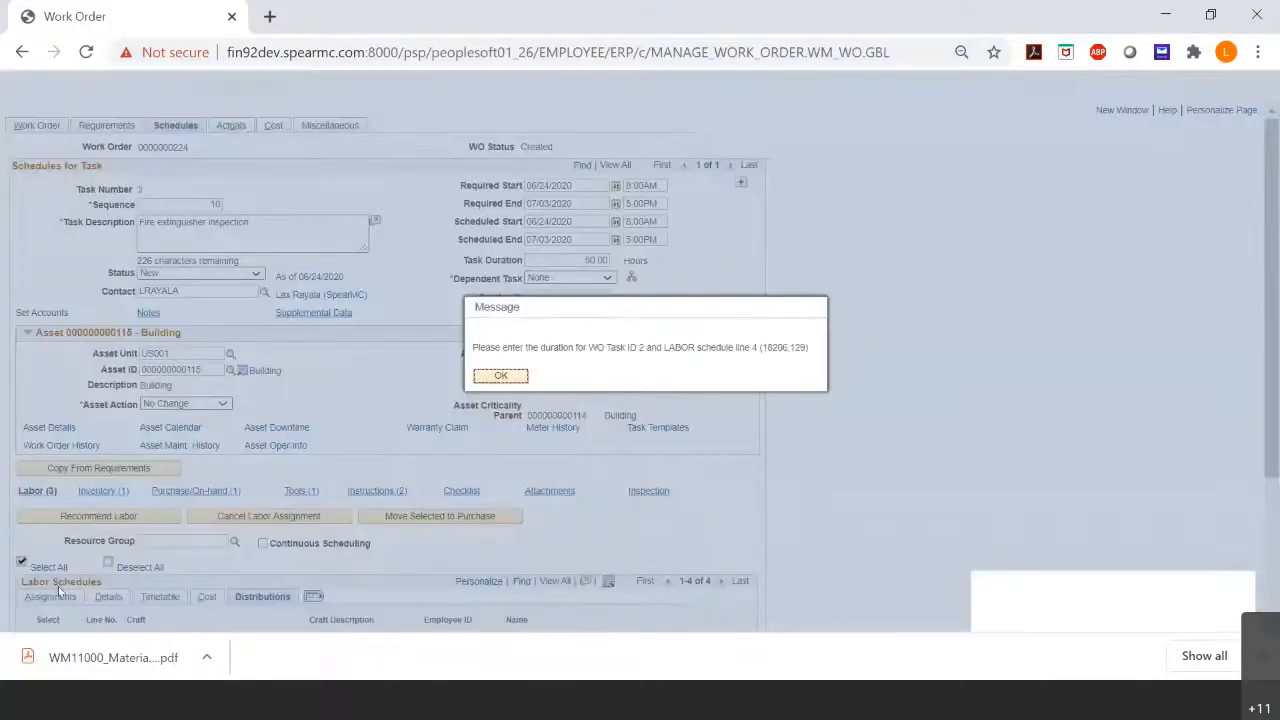
pyautogui.click(500, 376)
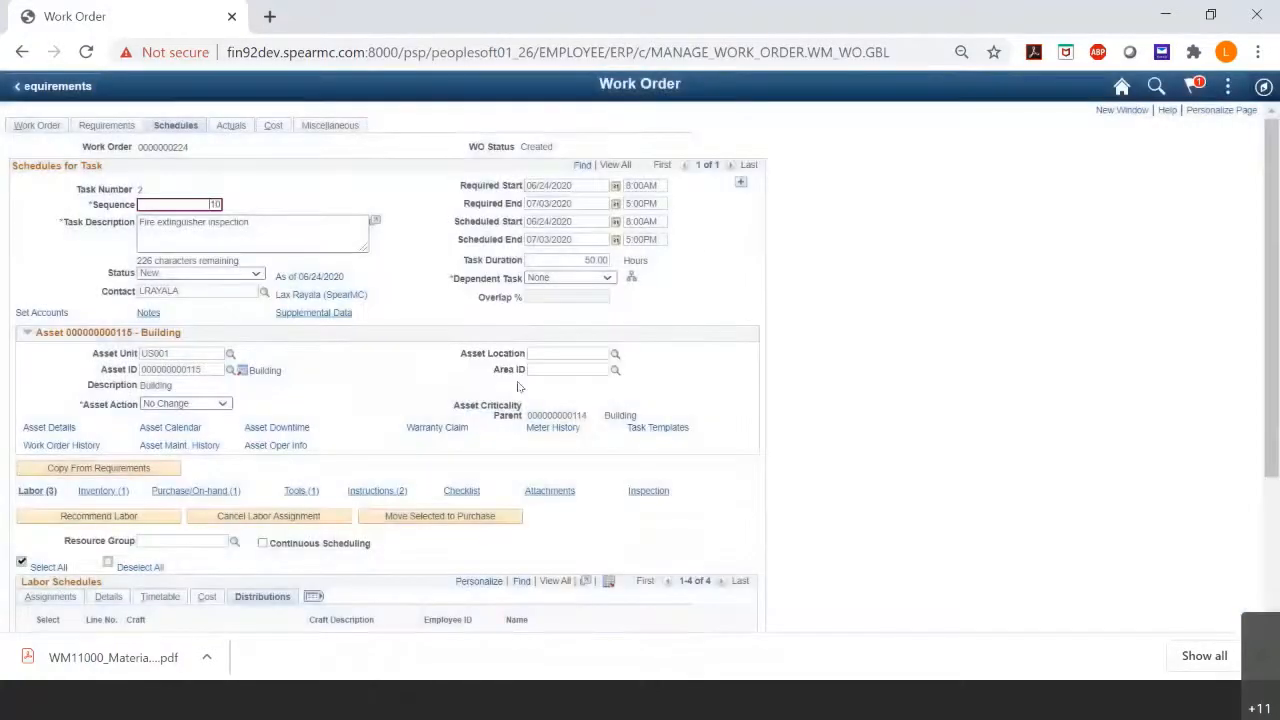
# Delete the craft 5400 line from the labor schedules and save the work order.
pyautogui.scroll(-3, 764, 560)
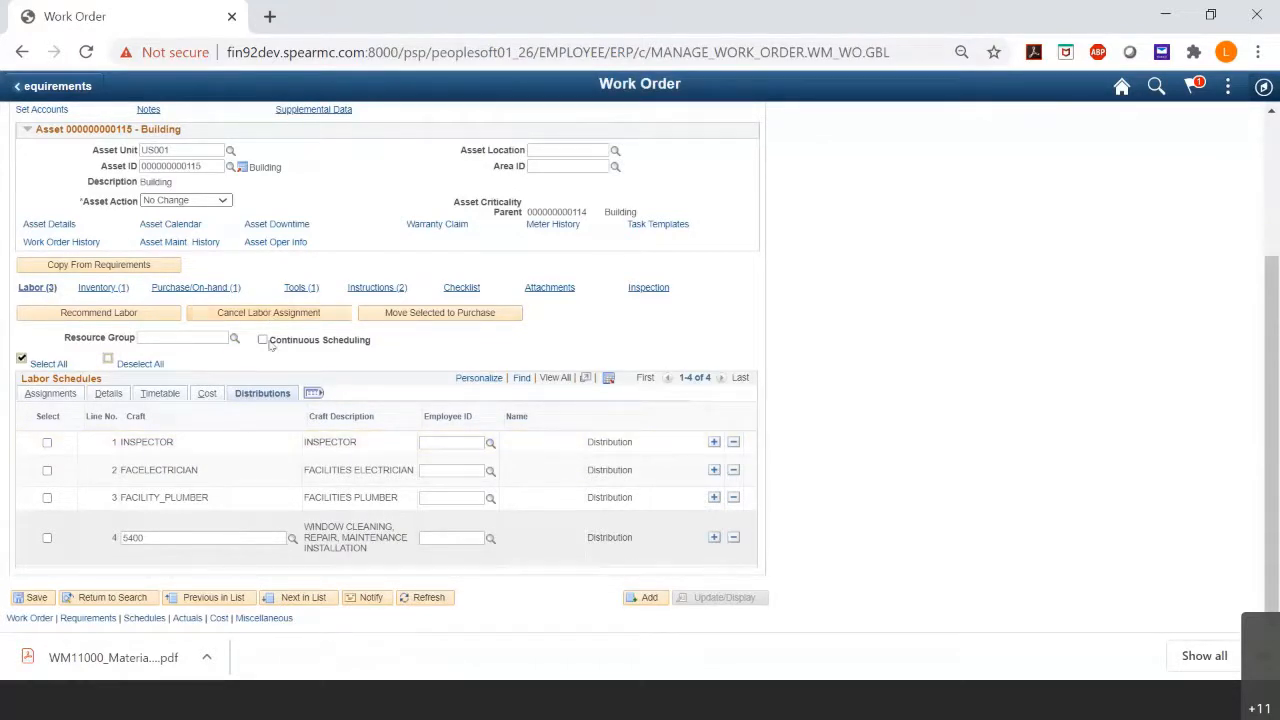
pyautogui.click(733, 538)
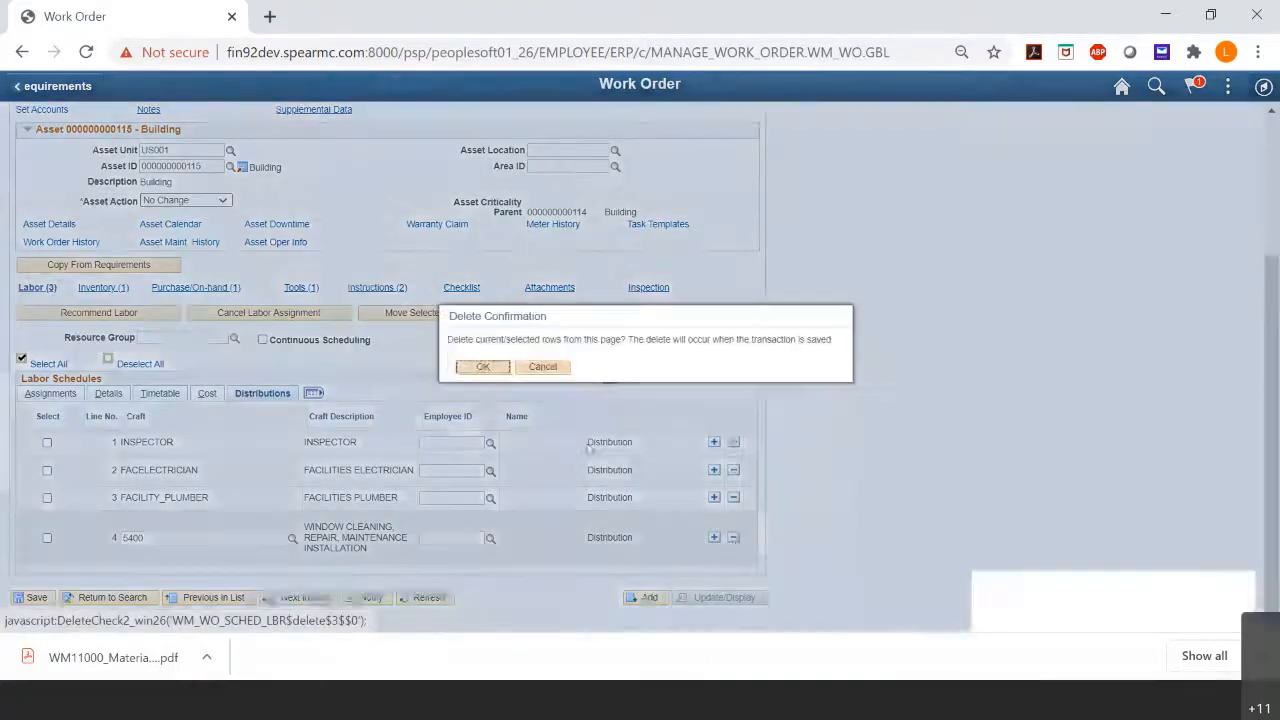
pyautogui.click(483, 367)
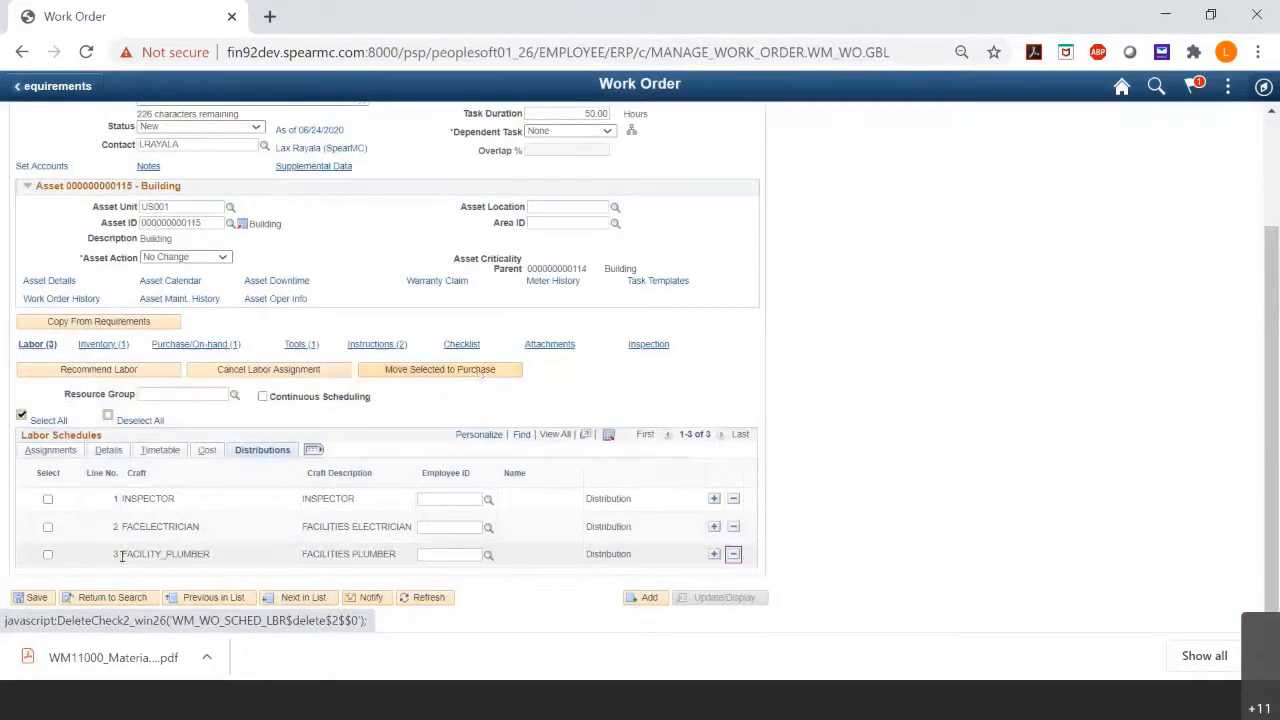
pyautogui.click(32, 597)
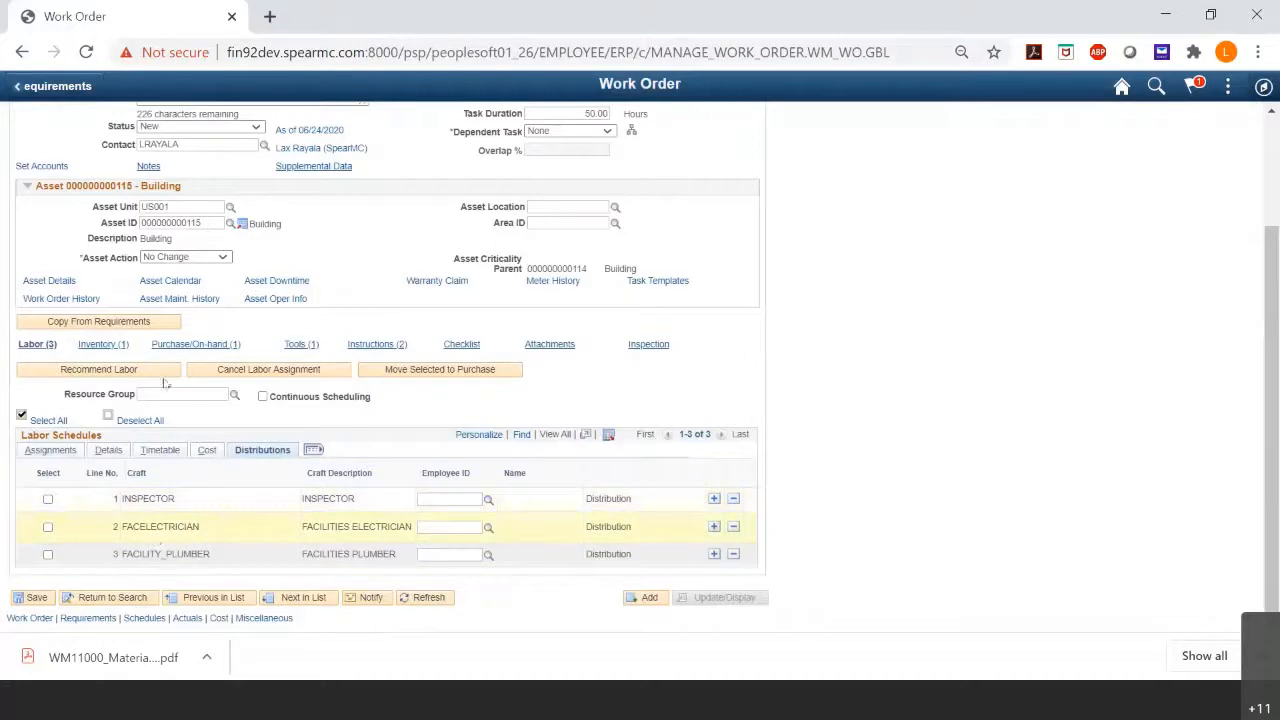
# Show the details of the task's Purchase/On-hand schedules and select the Fire Extinguishers line.
pyautogui.click(193, 345)
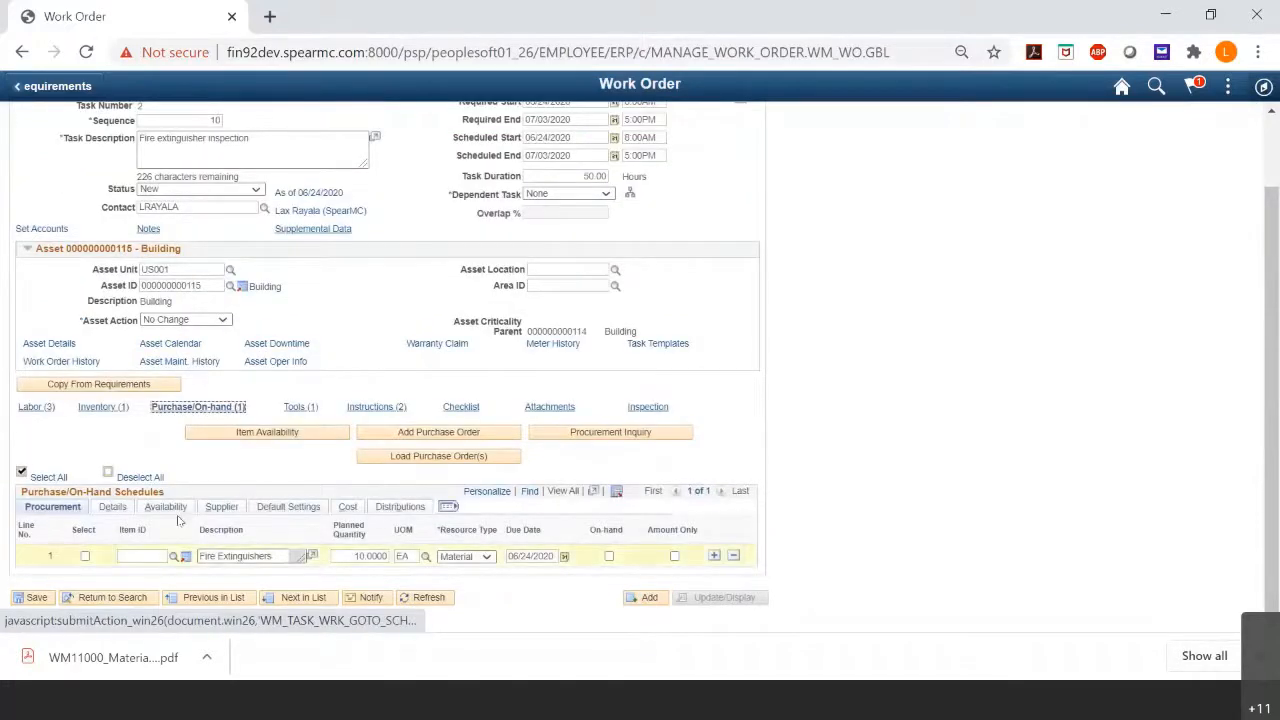
pyautogui.click(112, 507)
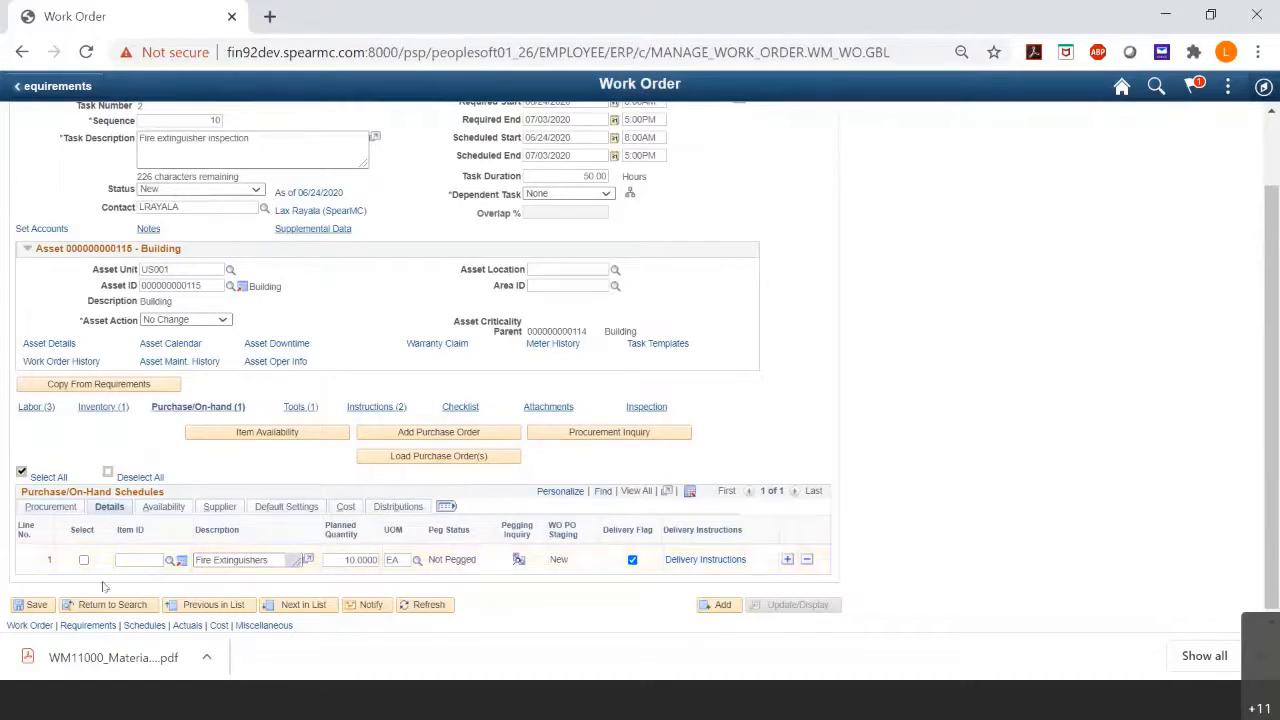
pyautogui.click(83, 559)
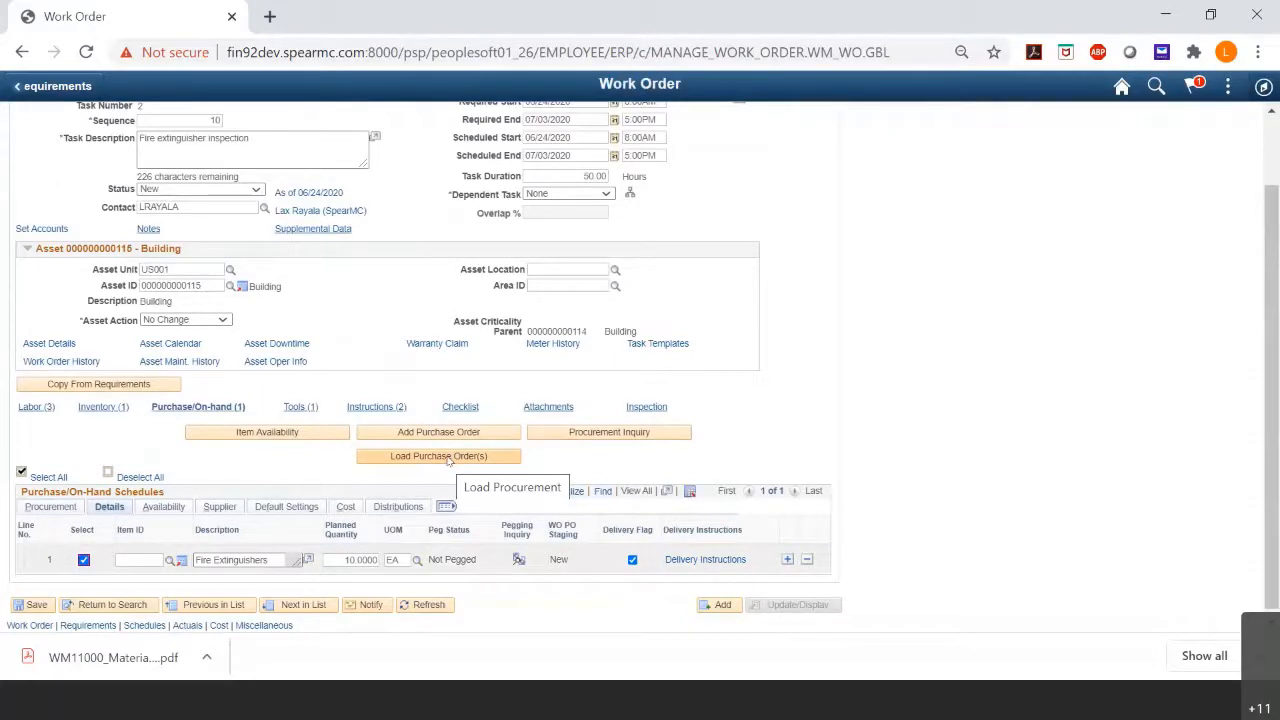
pyautogui.tripleClick(275, 561)
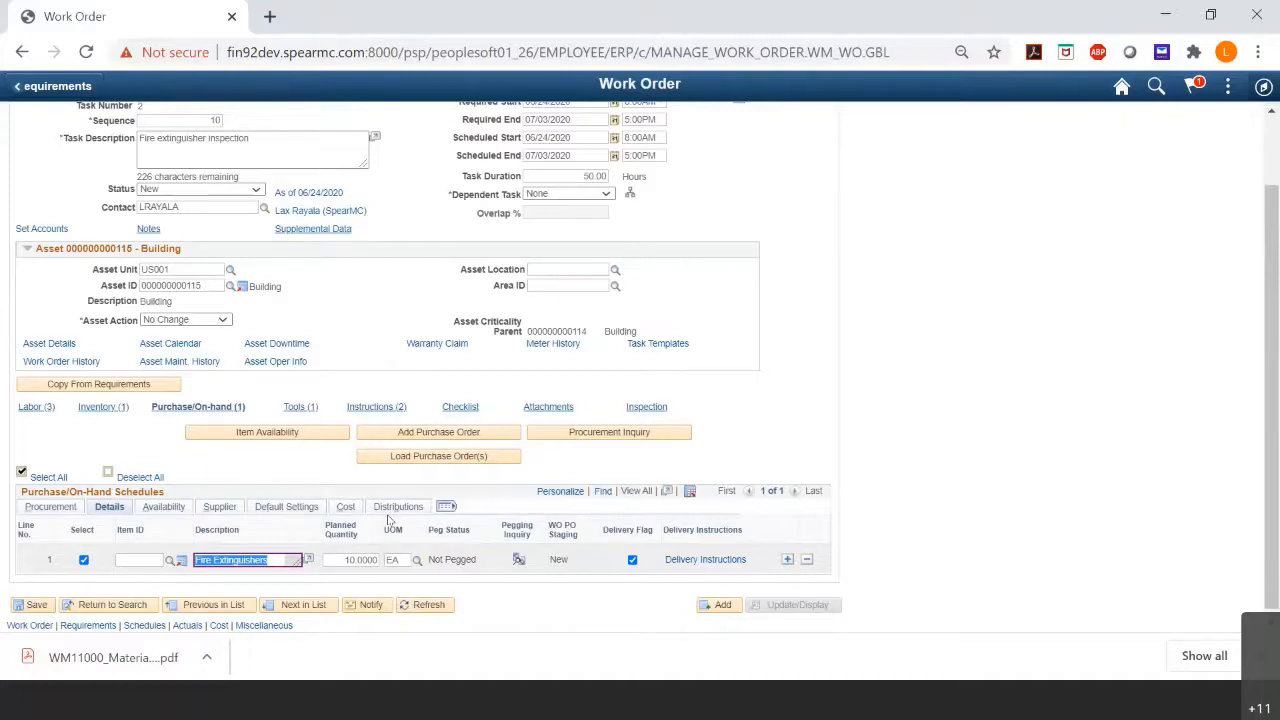
# Examine the Fire Extinguishers line's supplier ID, supplier location, ship-to and location values.
pyautogui.click(222, 508)
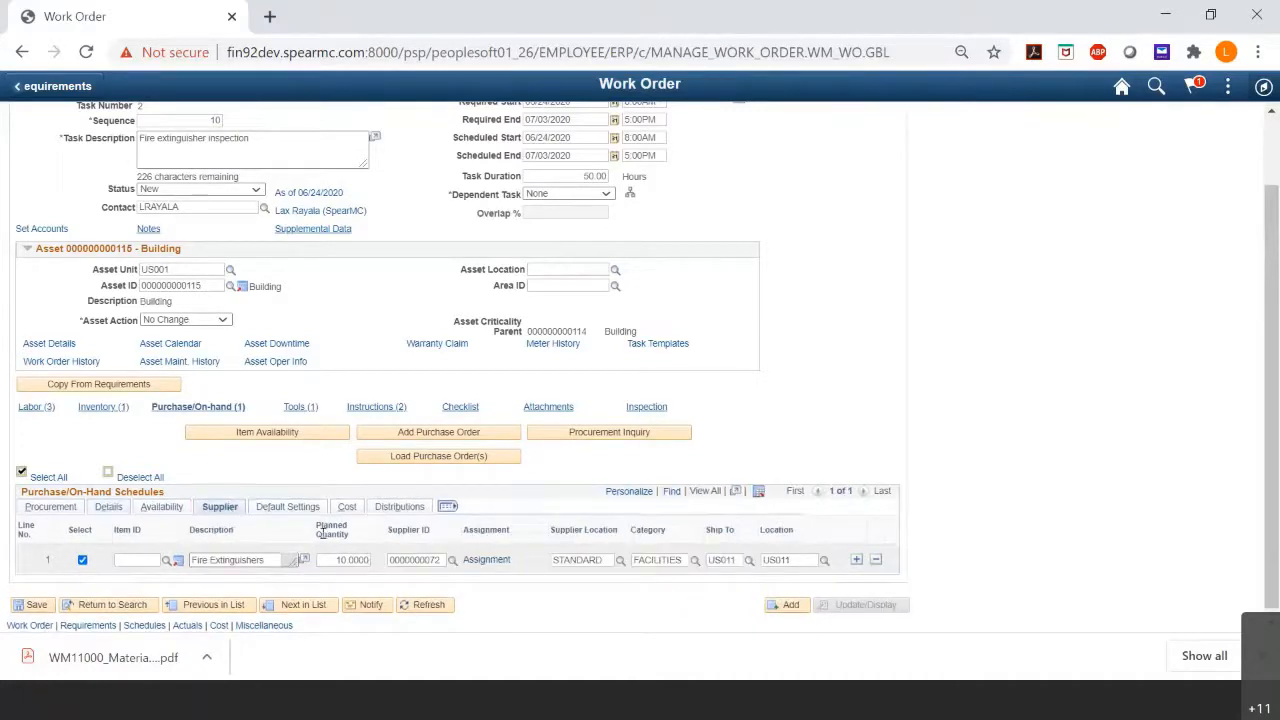
pyautogui.doubleClick(440, 560)
pyautogui.moveTo(440, 560); pyautogui.dragTo(373, 566)
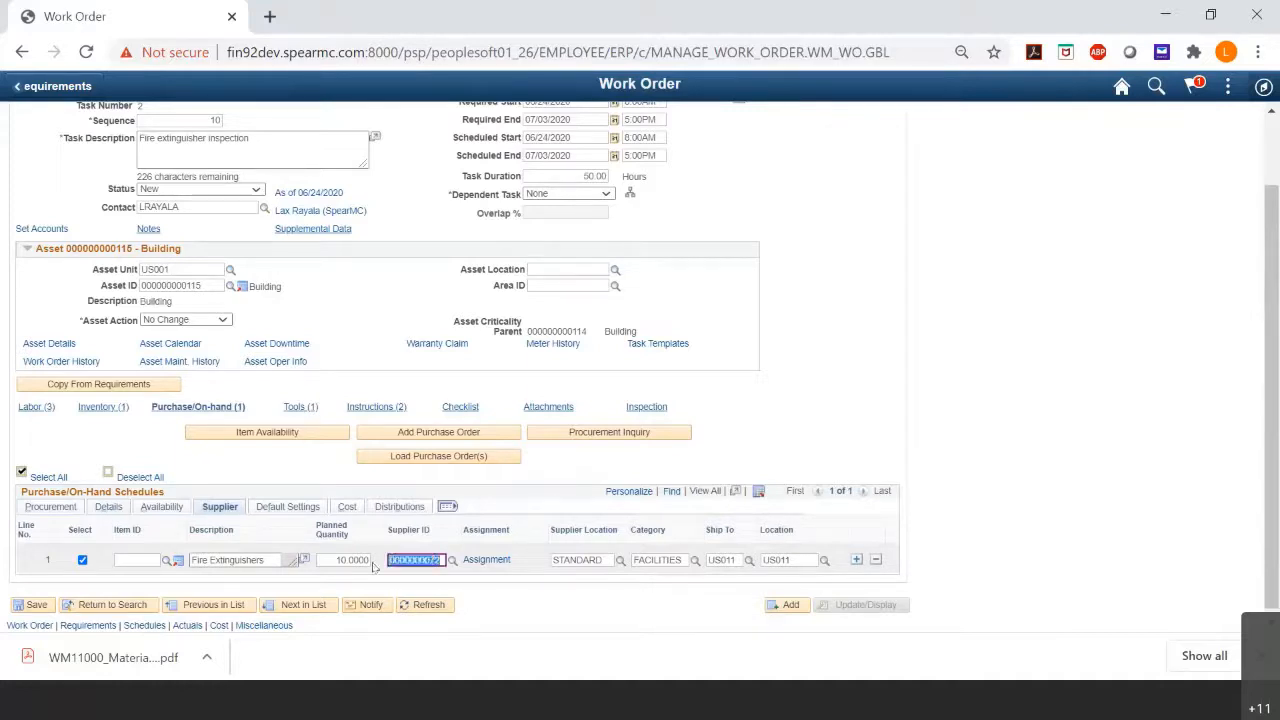
pyautogui.click(712, 560)
pyautogui.click(790, 560)
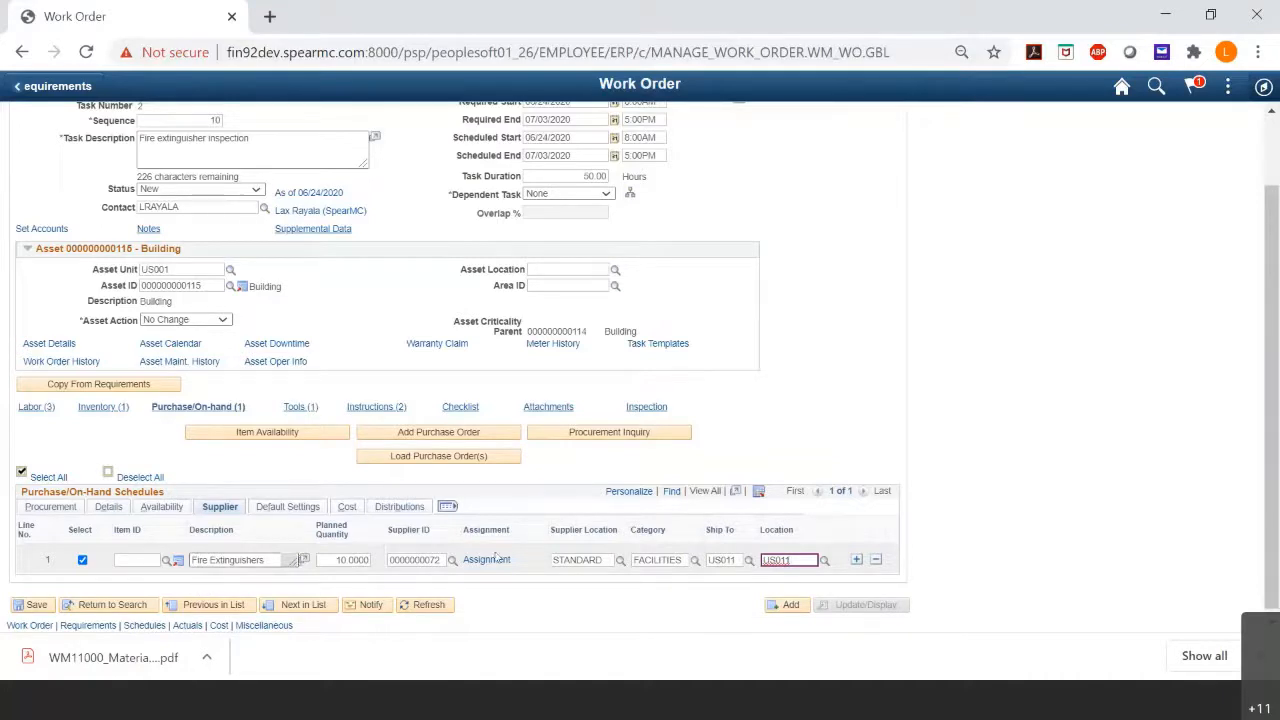
pyautogui.click(425, 559)
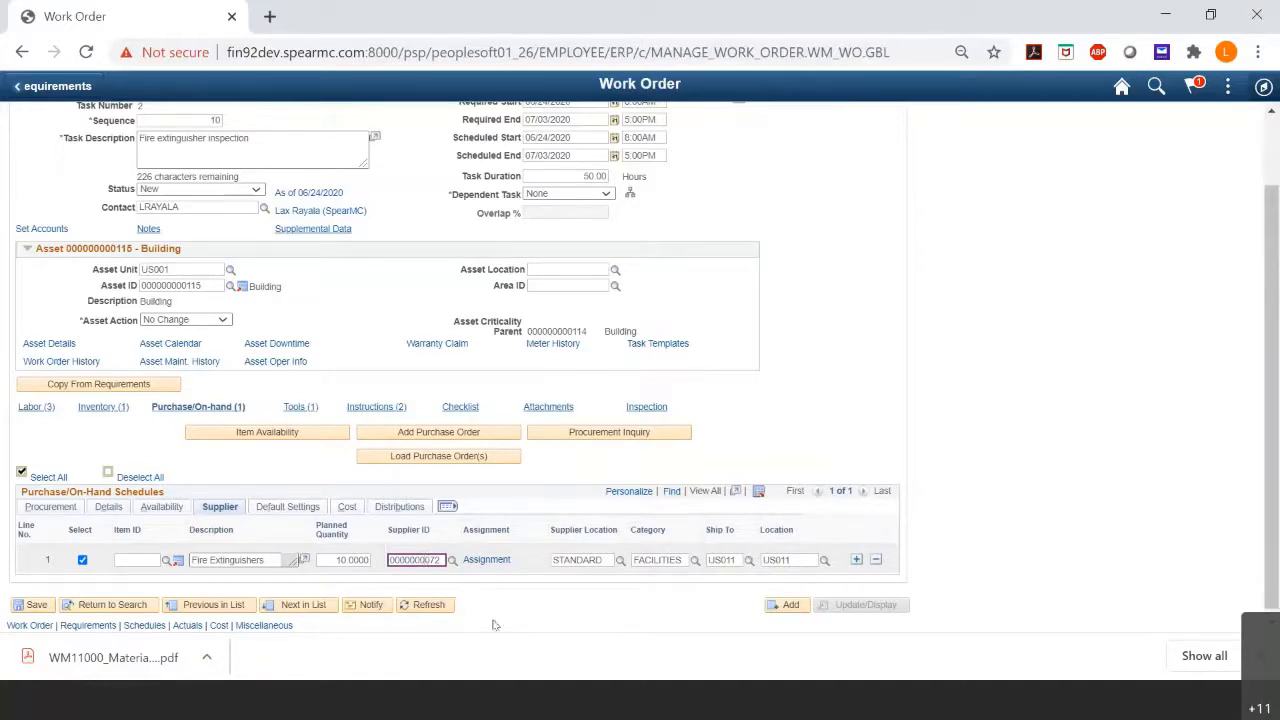
pyautogui.click(577, 560)
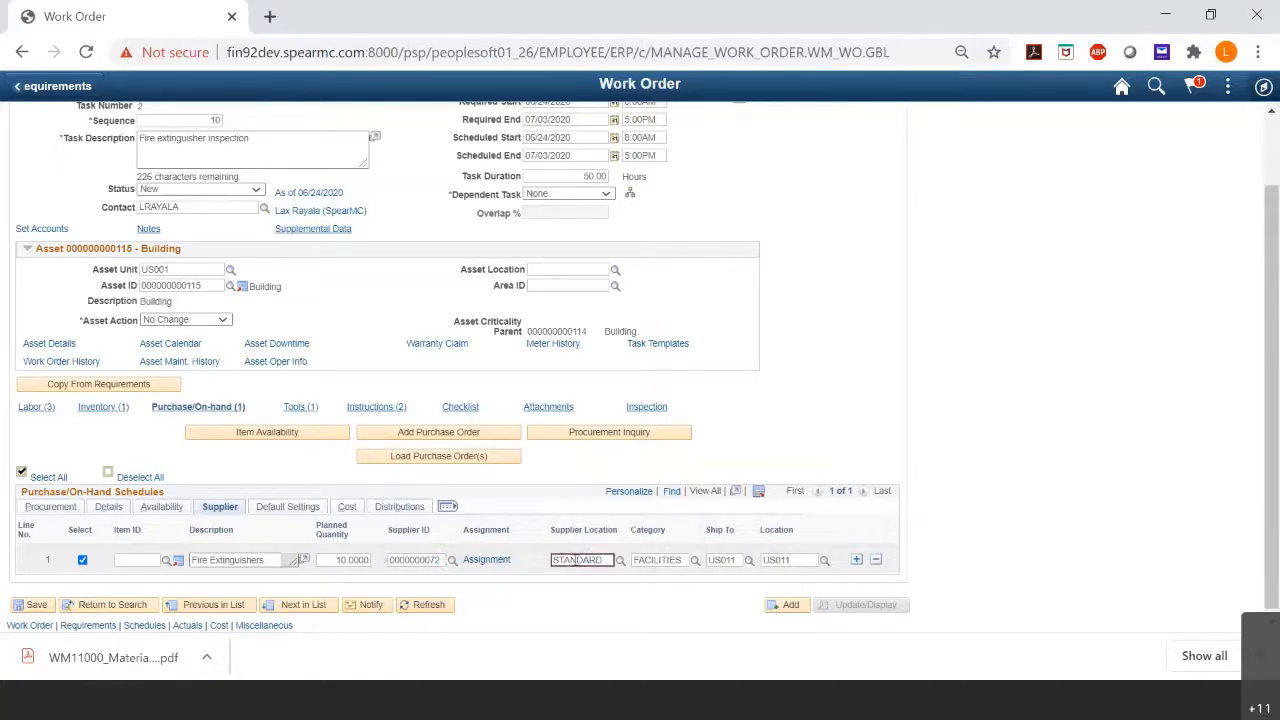
pyautogui.click(727, 560)
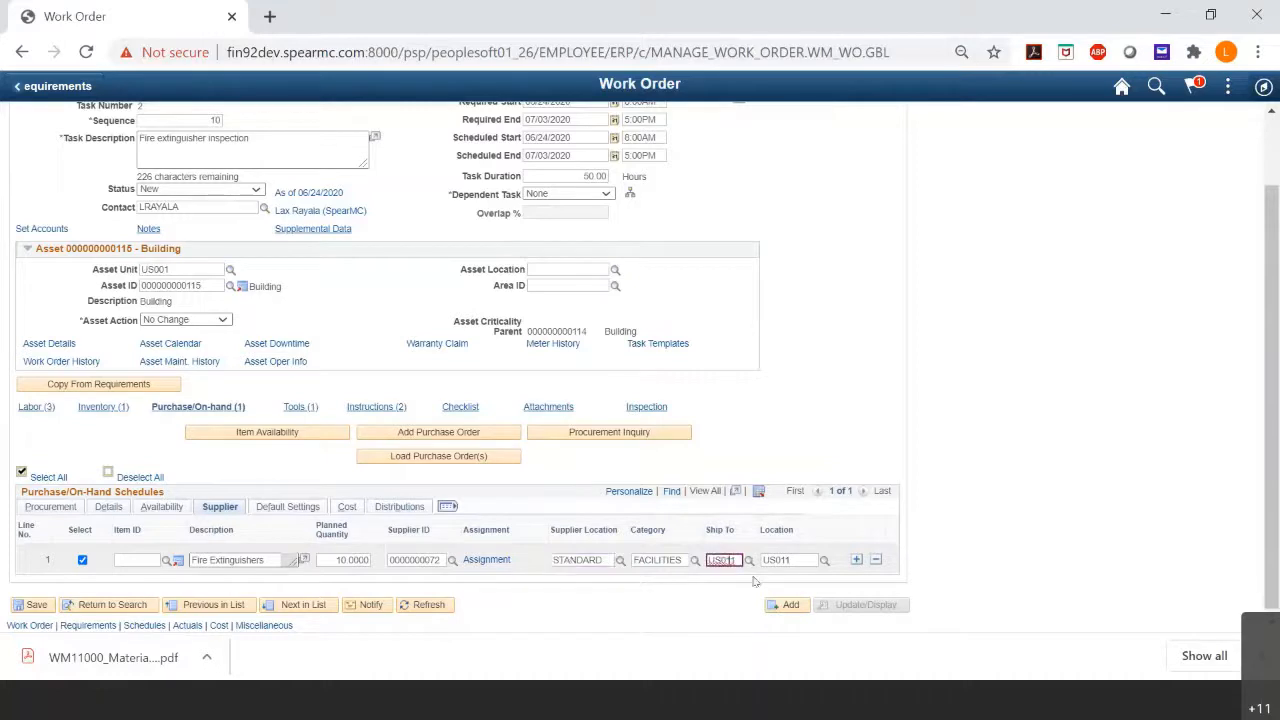
pyautogui.click(779, 560)
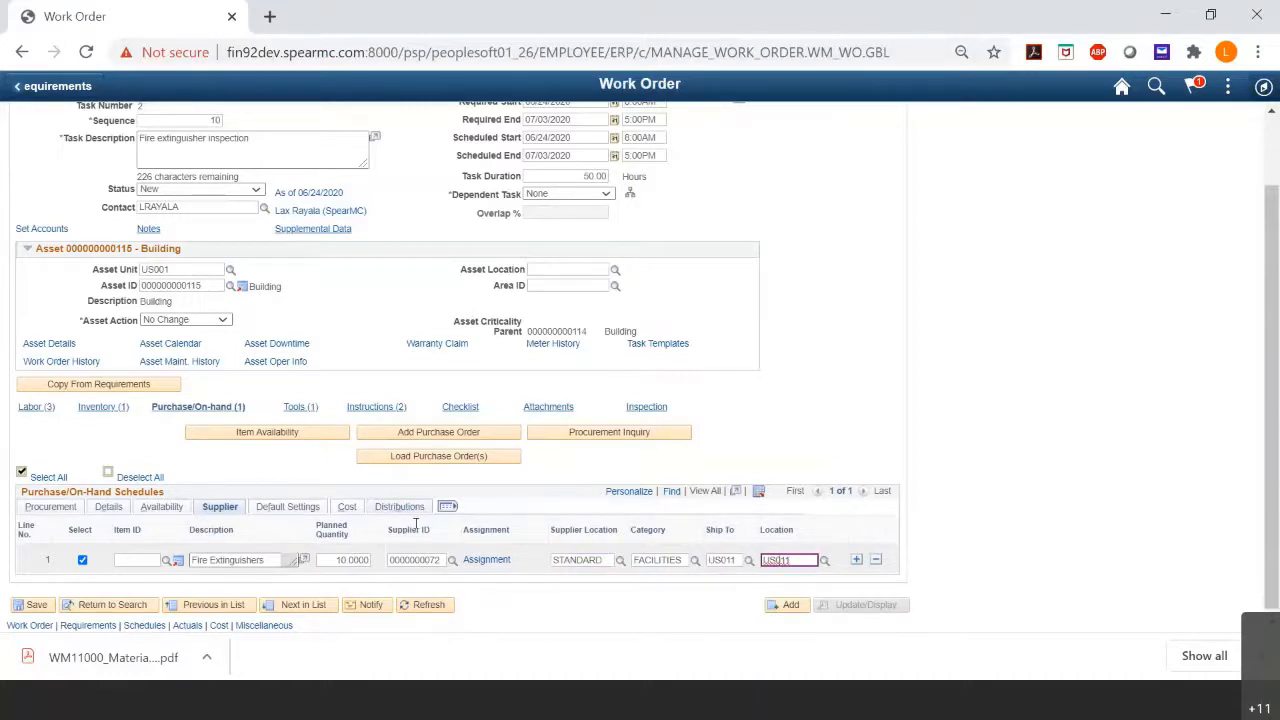
# Load the selected Fire Extinguishers line for purchase order staging and save the work order.
pyautogui.click(108, 506)
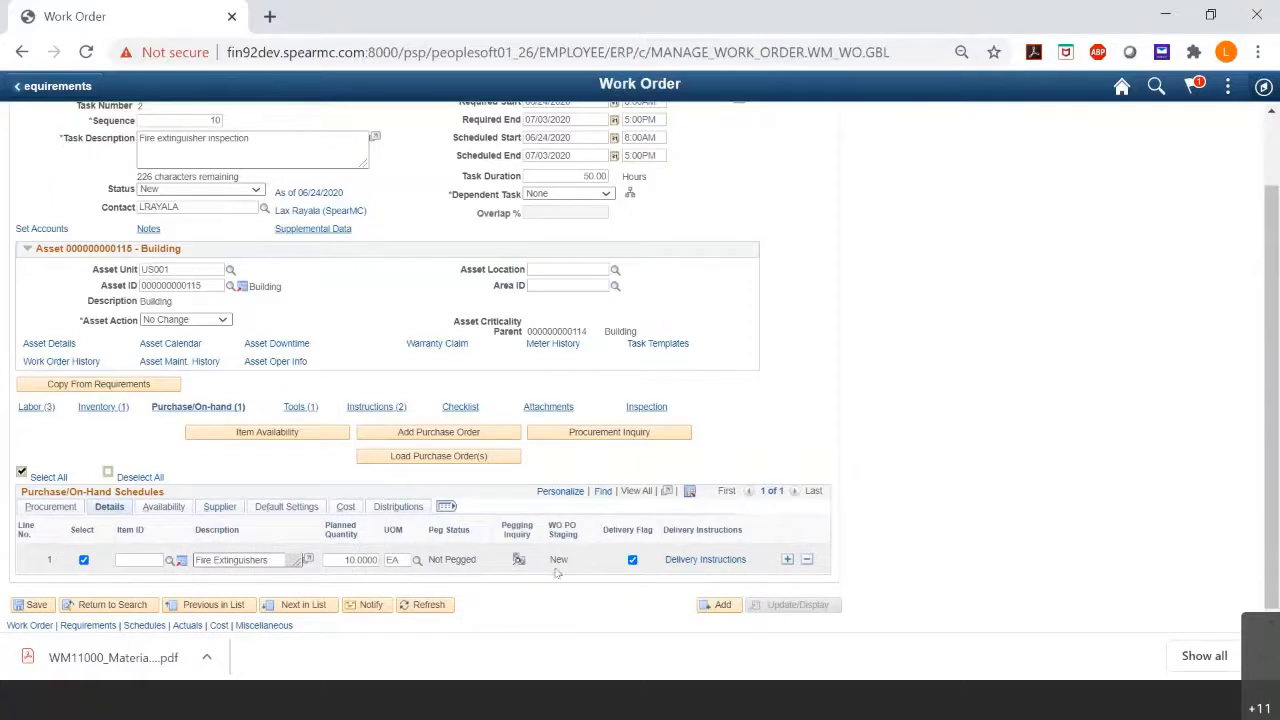
pyautogui.click(450, 457)
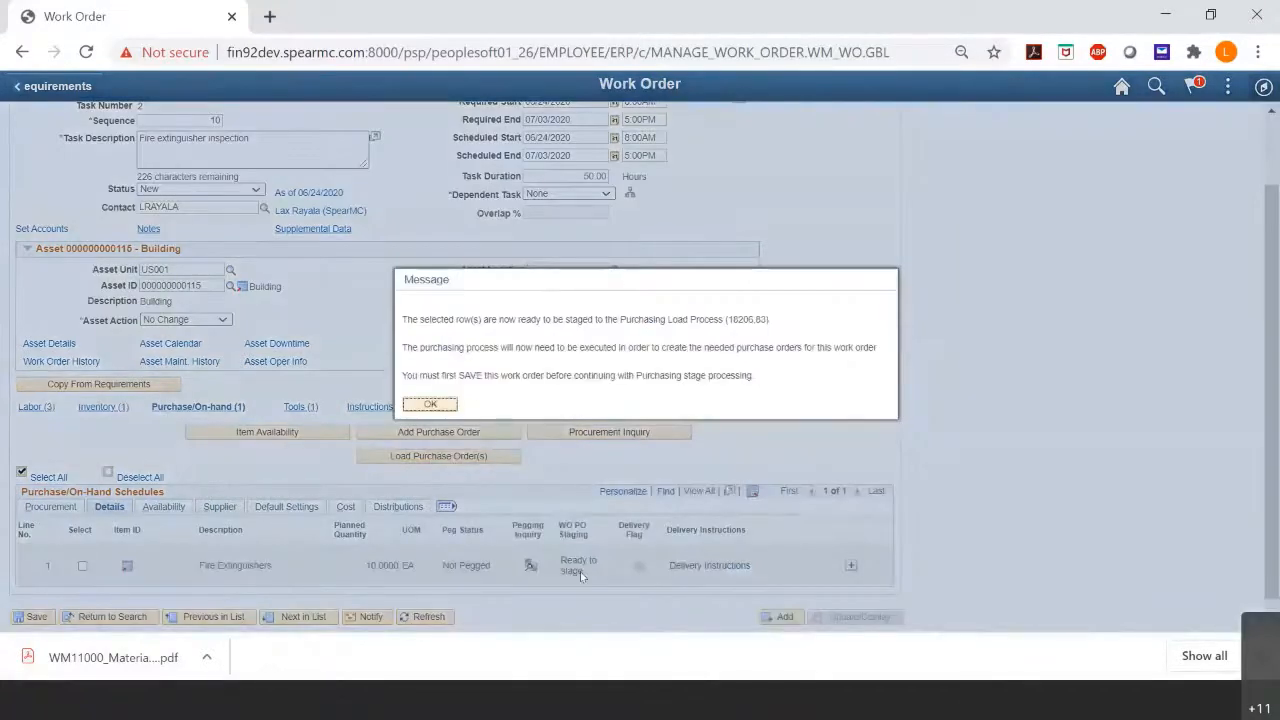
pyautogui.click(440, 409)
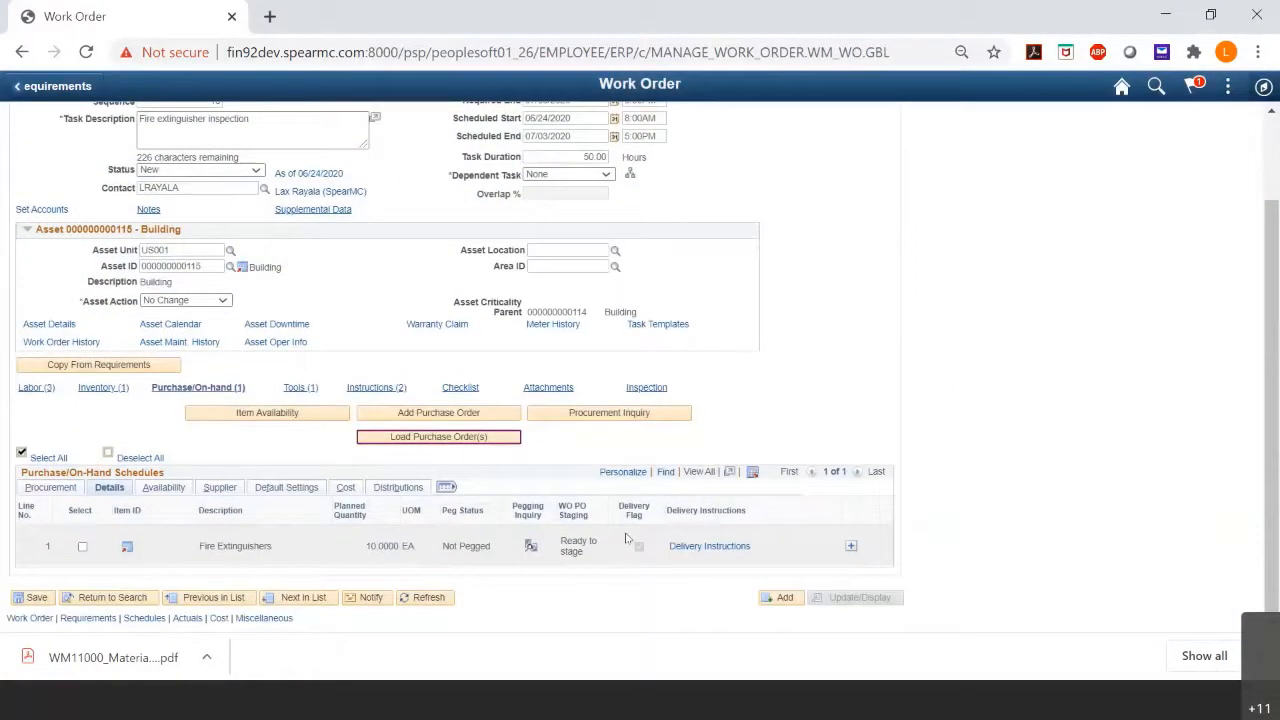
pyautogui.click(36, 598)
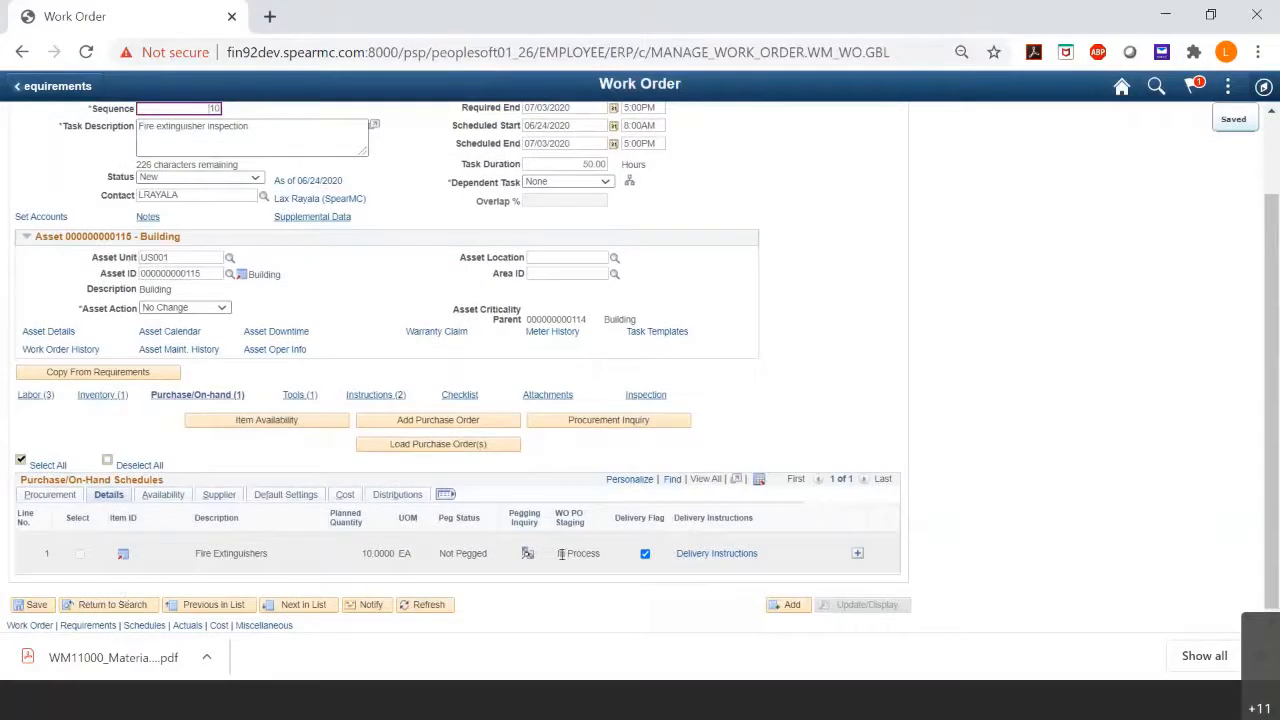
# Check the Fire Extinguishers line's WO PO staging status and read its delivery instructions without changing them.
pyautogui.moveTo(556, 553); pyautogui.dragTo(601, 553)
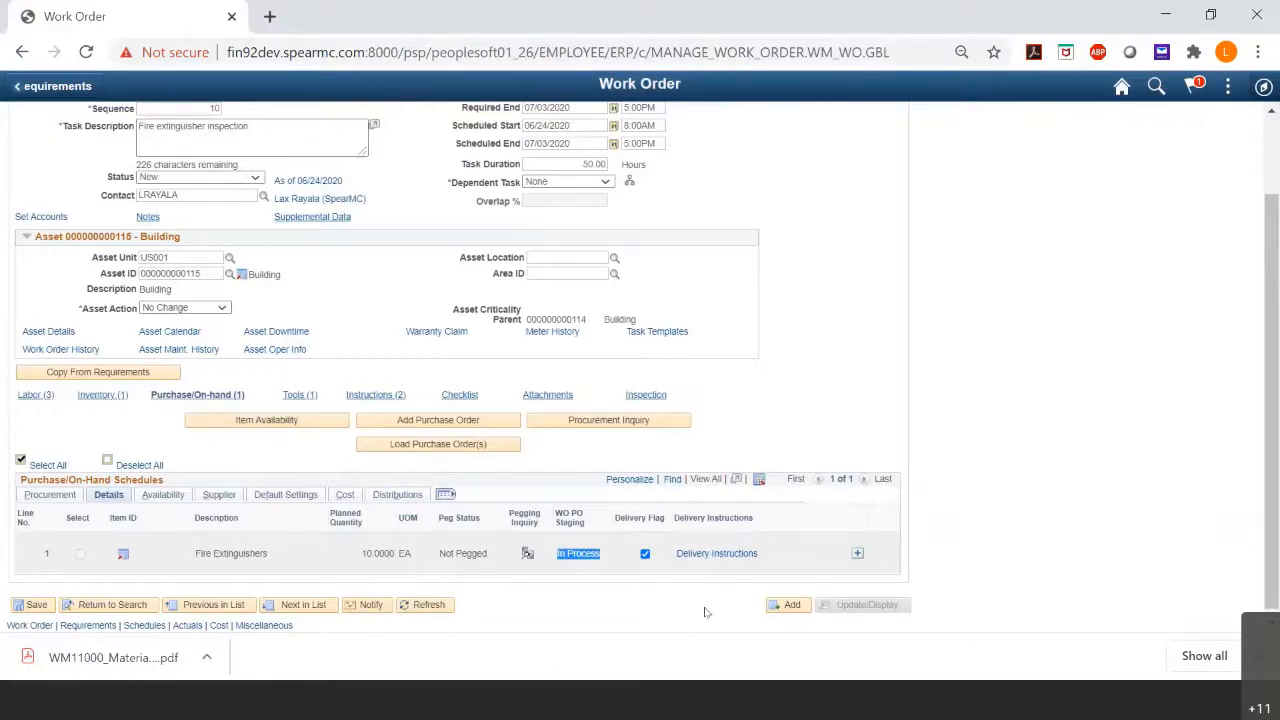
pyautogui.click(716, 555)
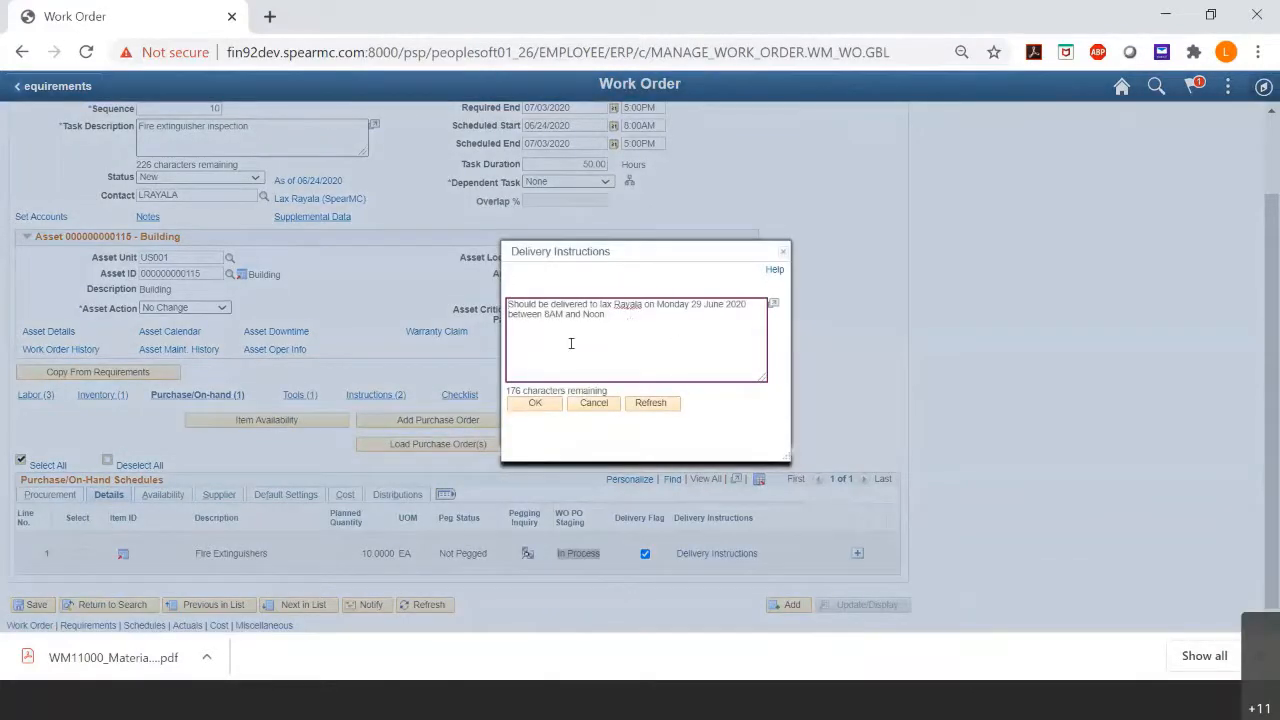
pyautogui.hotkey('ctrl', 'a')
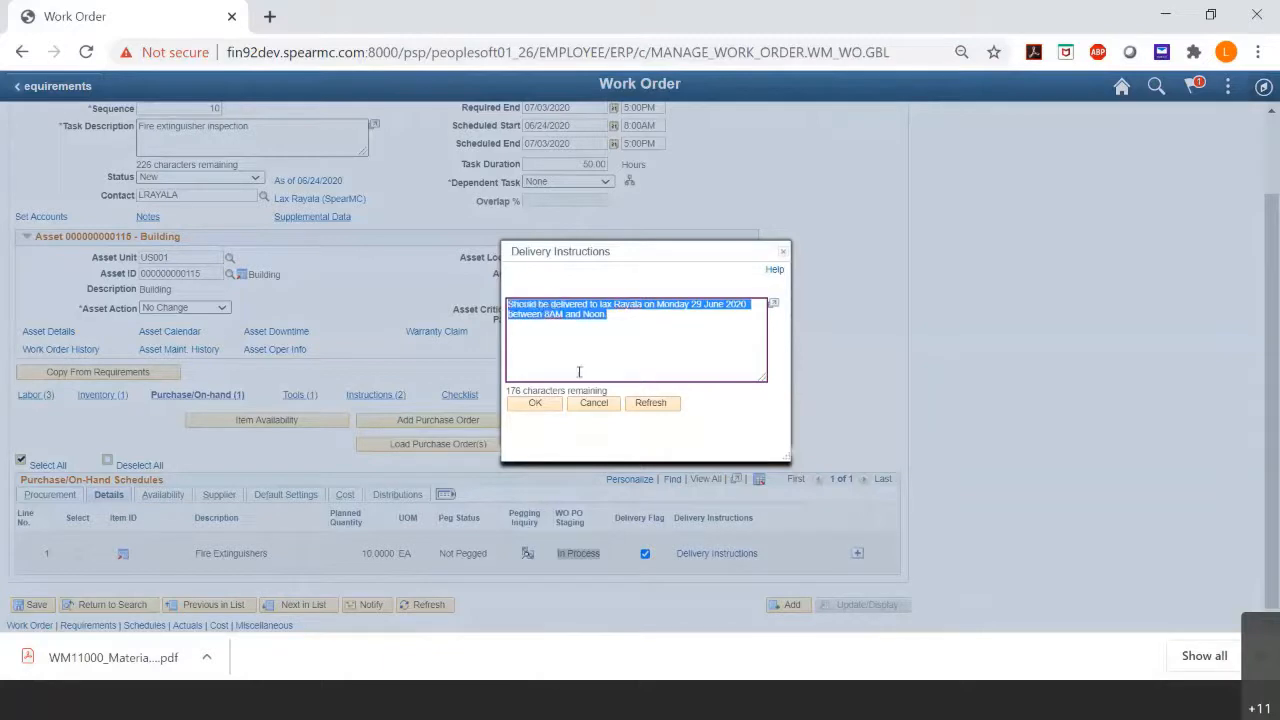
pyautogui.click(702, 367)
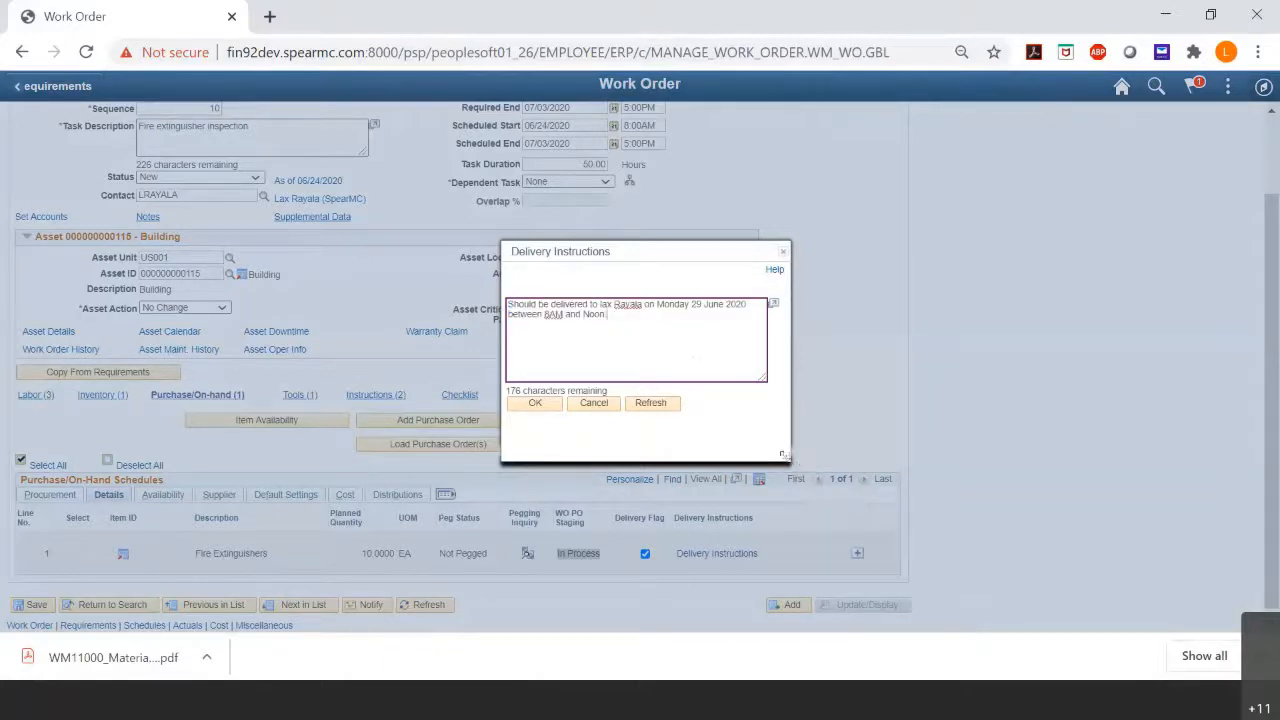
pyautogui.moveTo(782, 455); pyautogui.dragTo(880, 568)
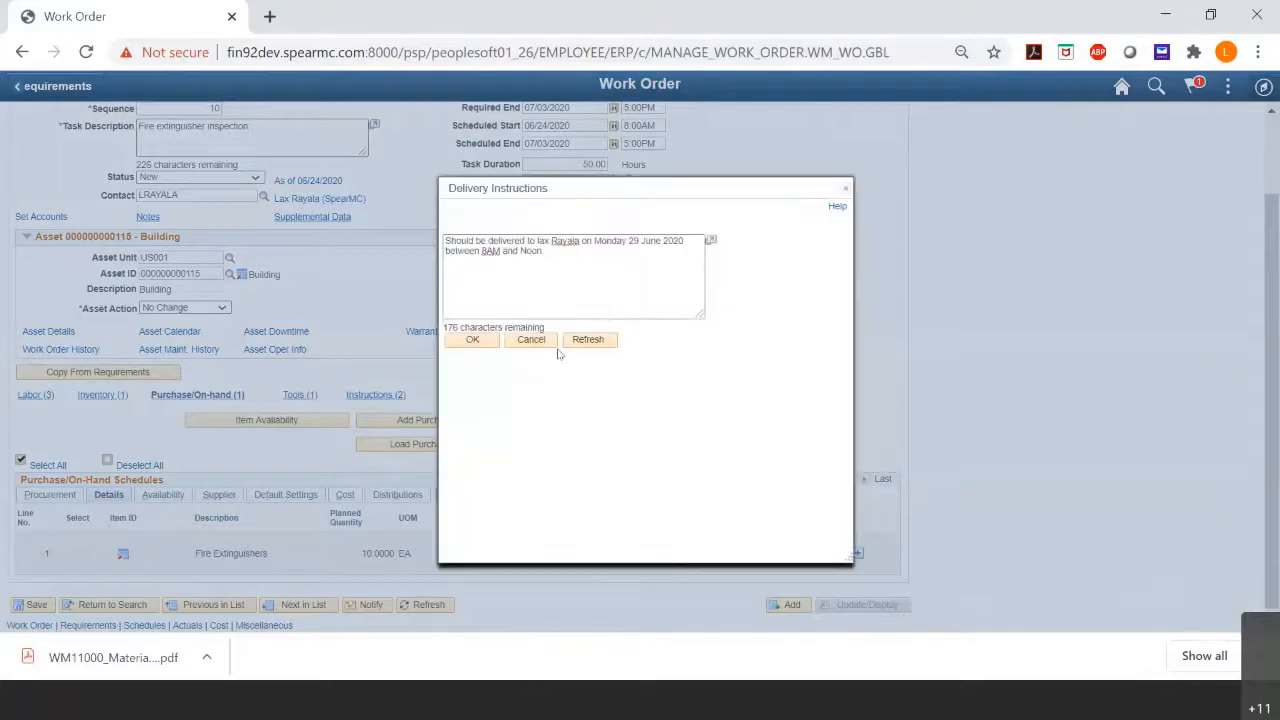
pyautogui.click(531, 340)
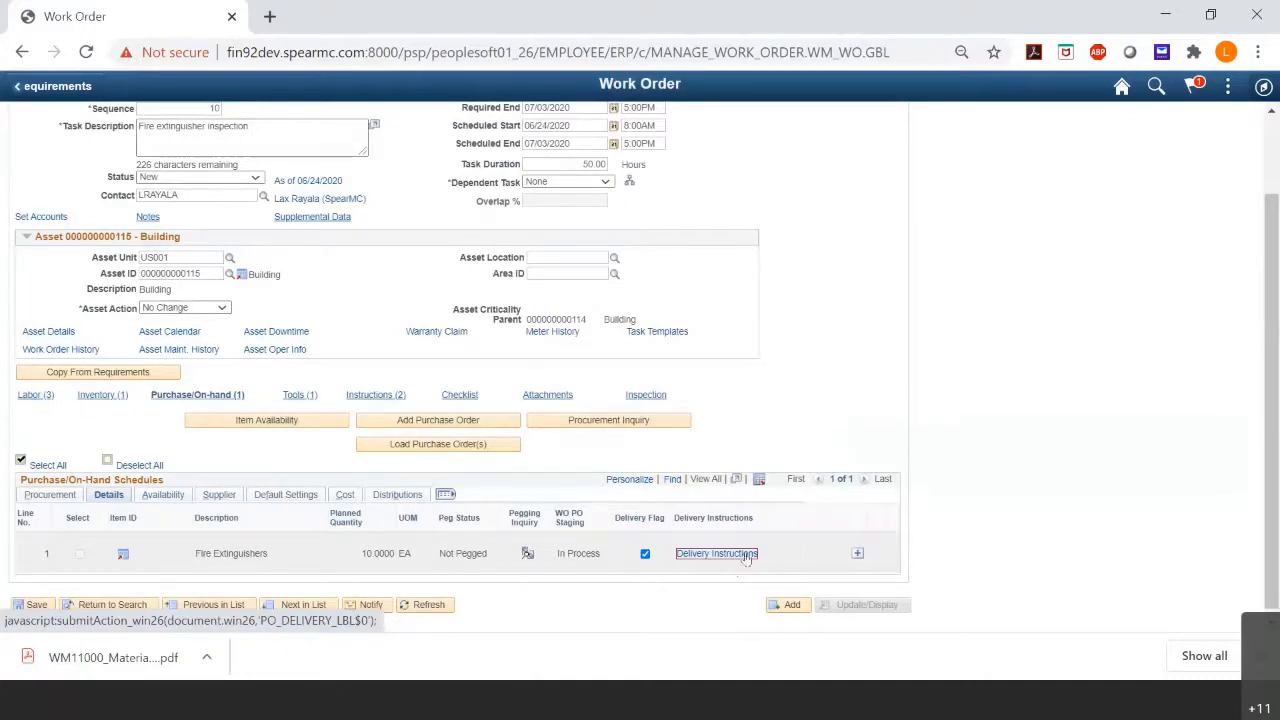
# Compare the task's inventory schedule line with the Fire Extinguishers line in the Purchase/On-hand schedules.
pyautogui.click(104, 397)
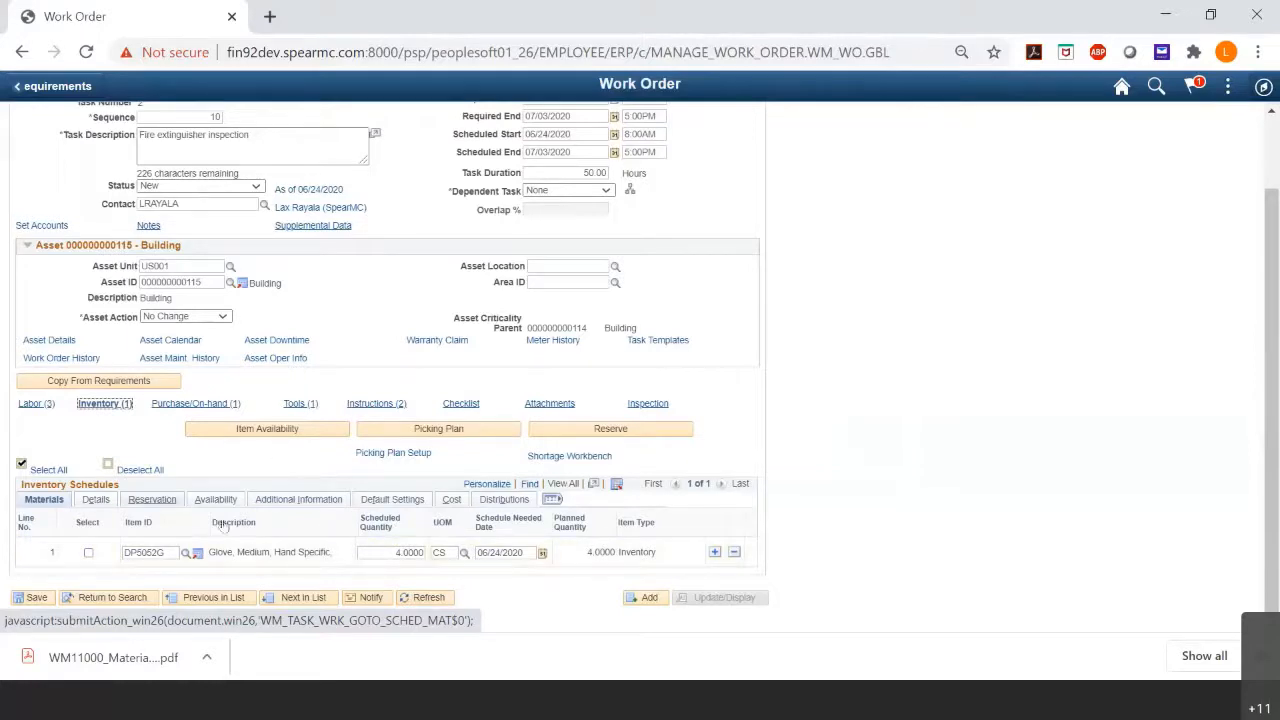
pyautogui.click(204, 404)
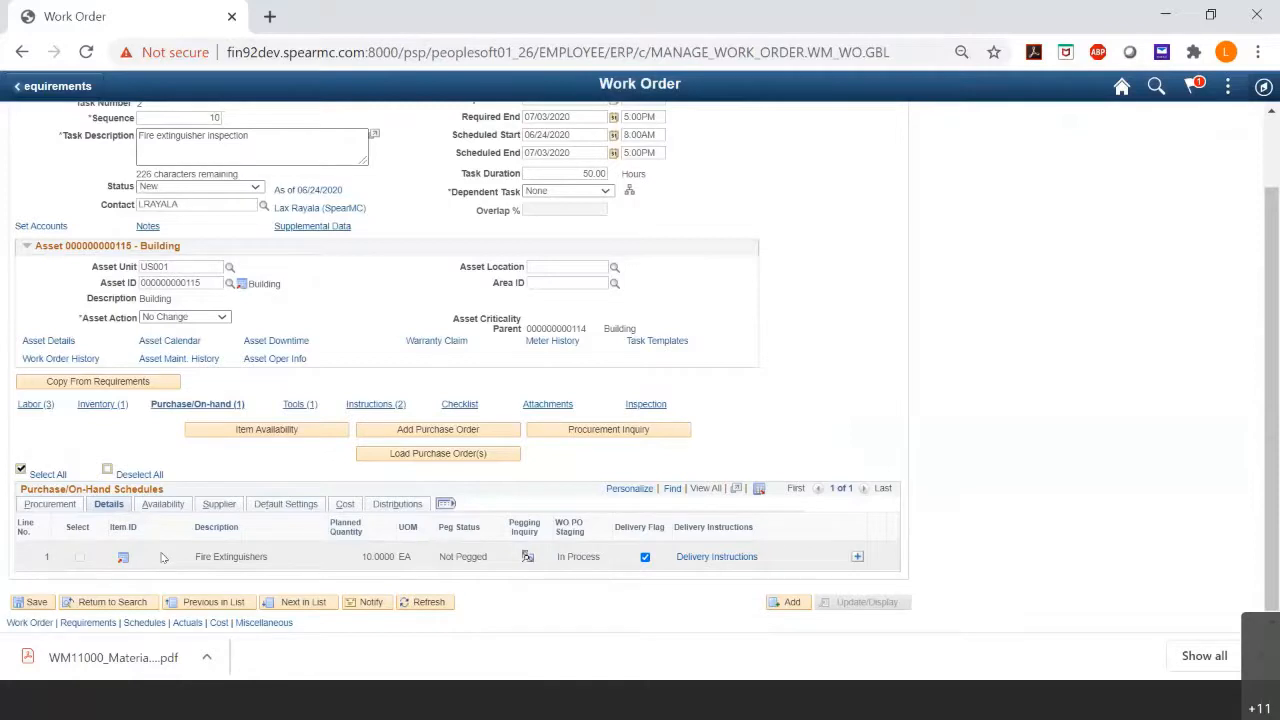
pyautogui.doubleClick(256, 553)
pyautogui.click(570, 473)
pyautogui.scroll(1, 935, 407)
pyautogui.scroll(2, 935, 407)
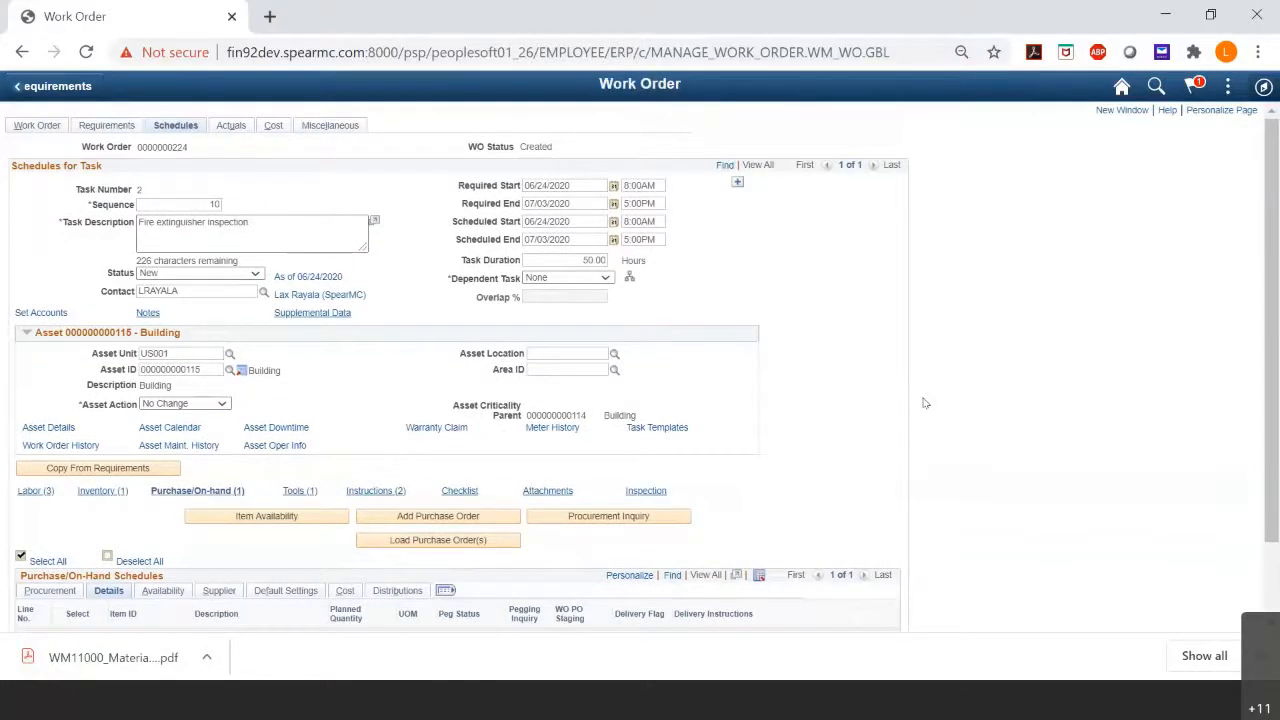
pyautogui.scroll(-2, 925, 405)
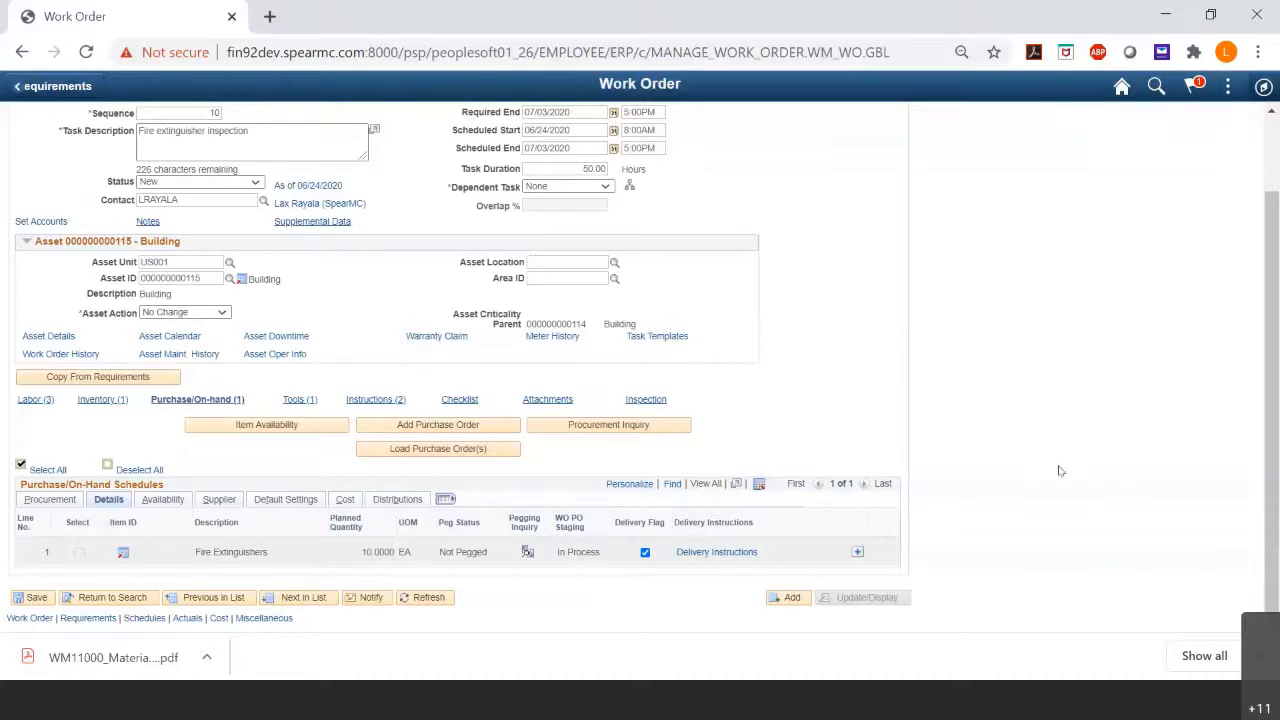
pyautogui.scroll(1, 330, 344)
pyautogui.scroll(1, 330, 344)
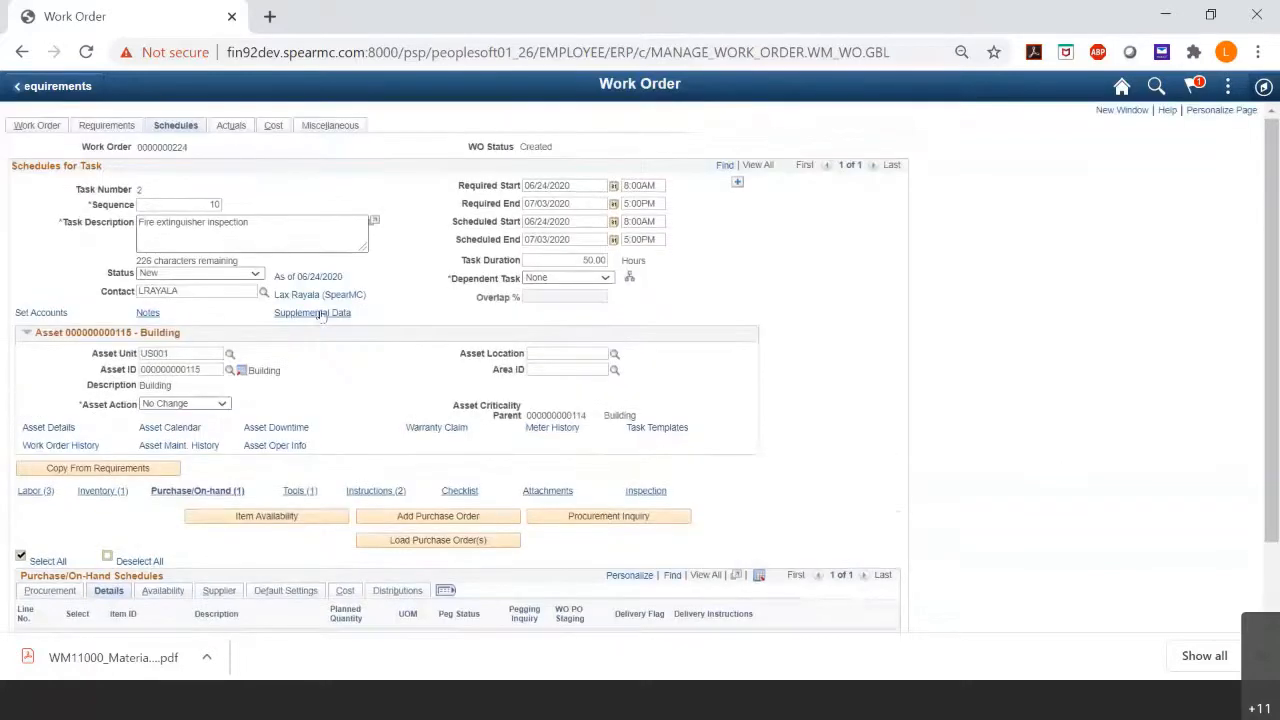
pyautogui.scroll(-2, 230, 470)
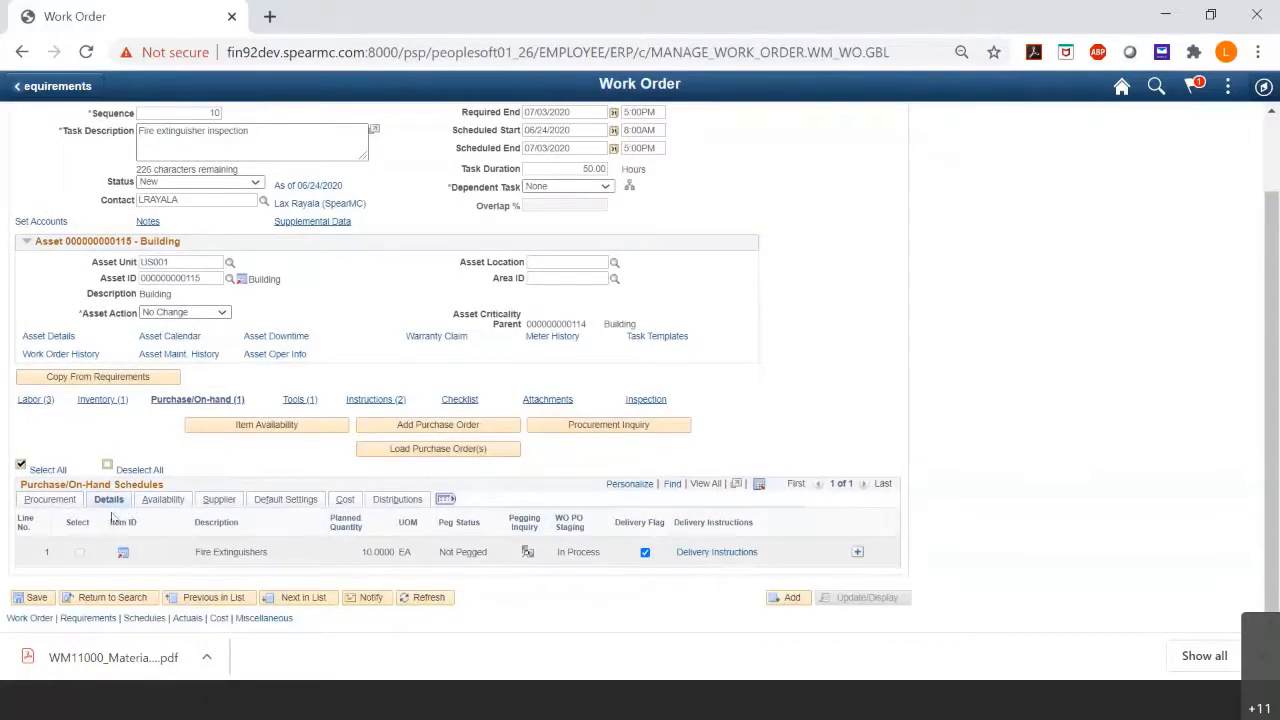
# Return to the task's labor schedules and review the three craft lines and the labor assignment options.
pyautogui.click(50, 399)
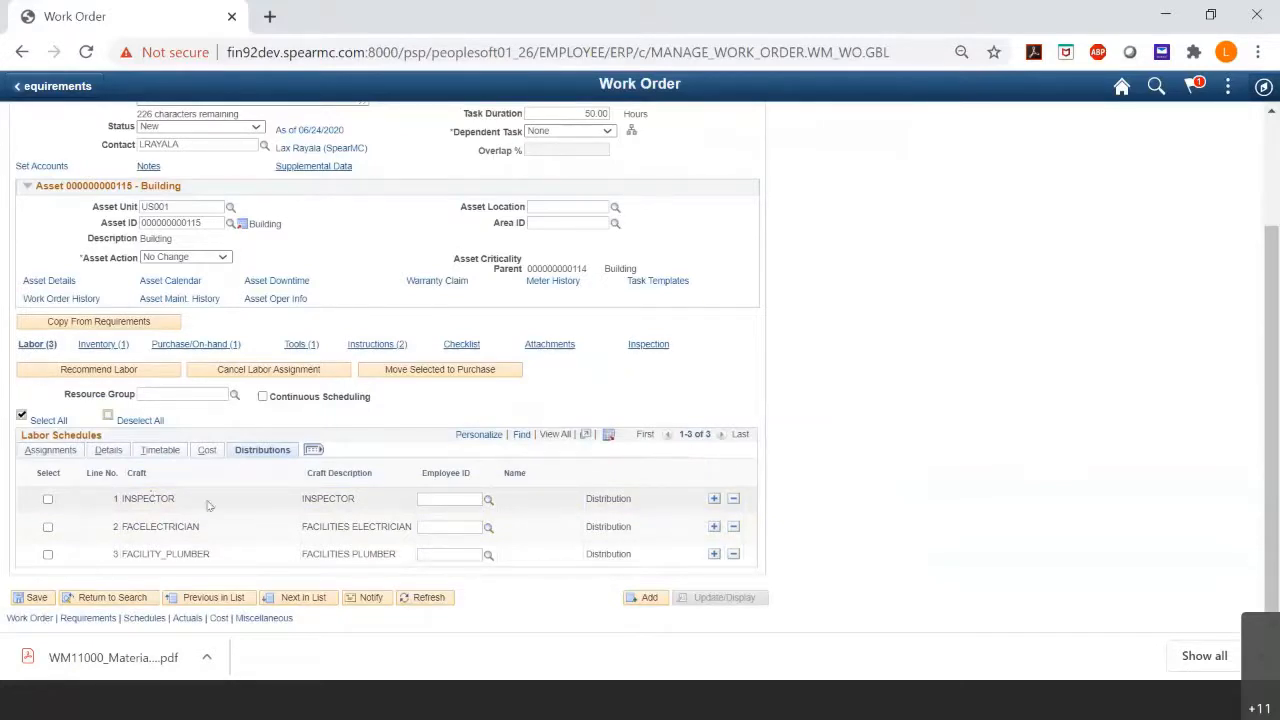
pyautogui.scroll(3, 210, 500)
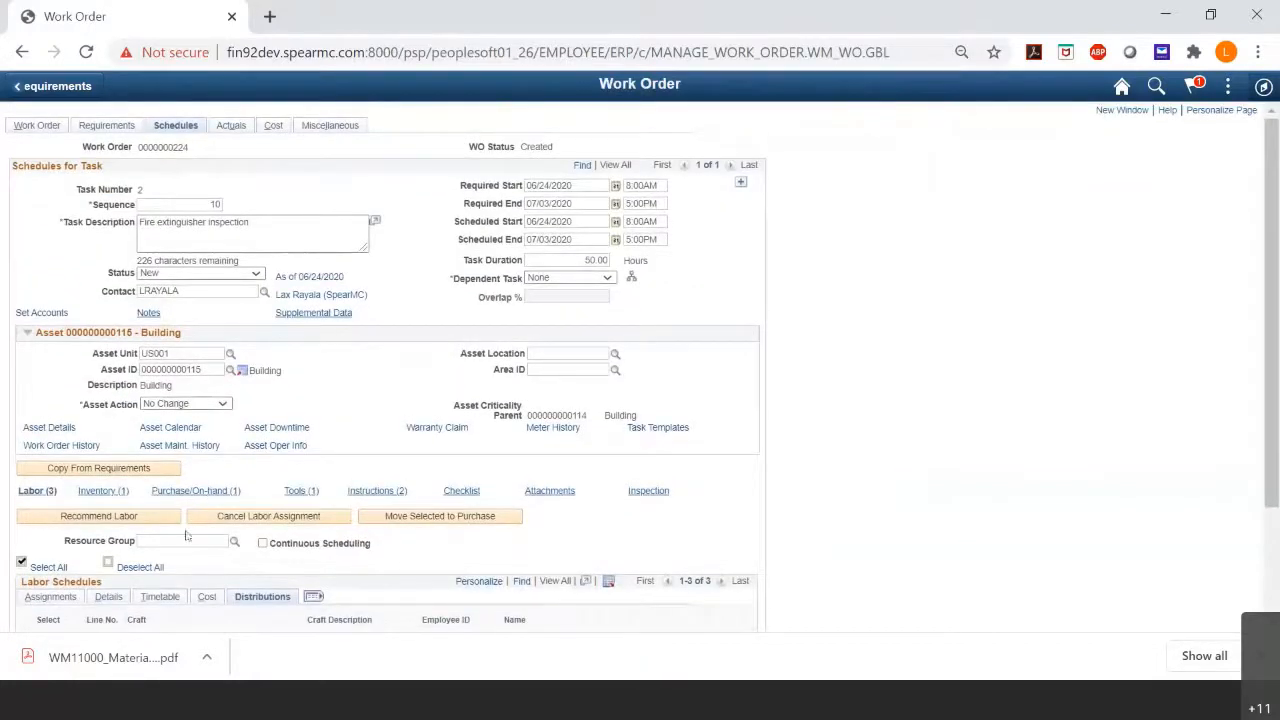
pyautogui.scroll(-1, 100, 450)
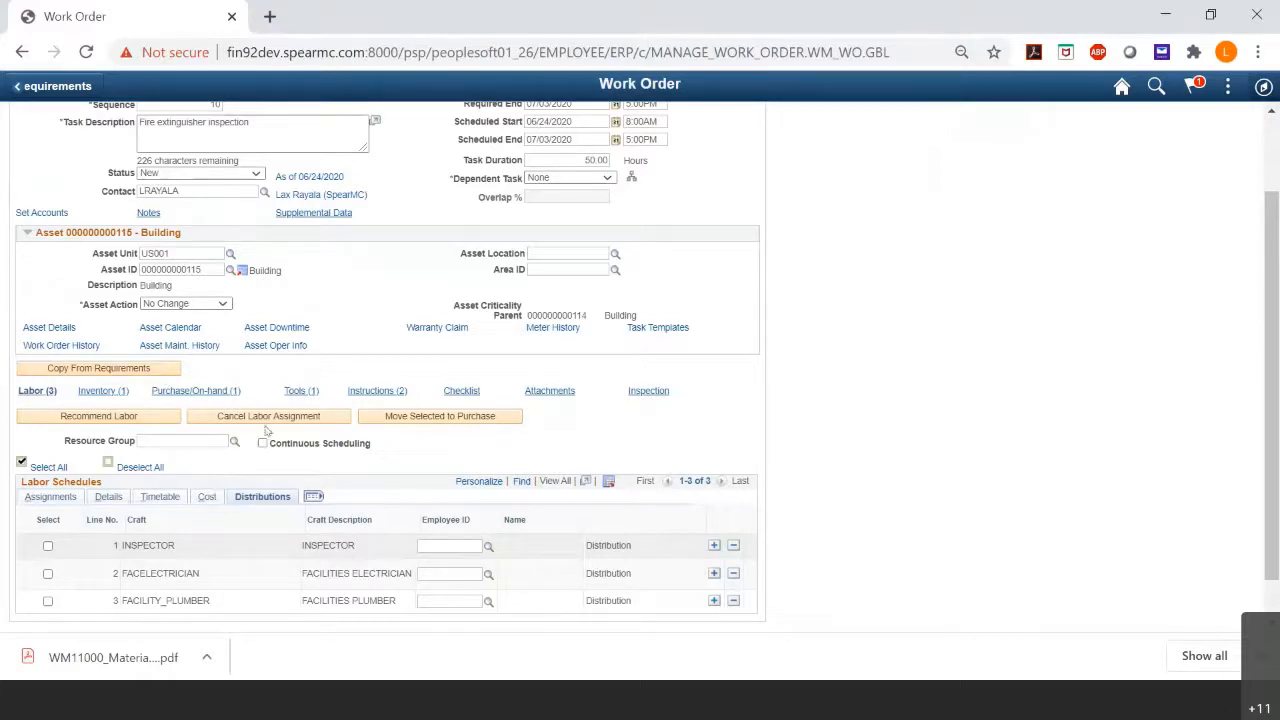
# Set the fire extinguisher inspection task's status to Assigned and check its labor schedule lines.
pyautogui.scroll(2, 410, 354)
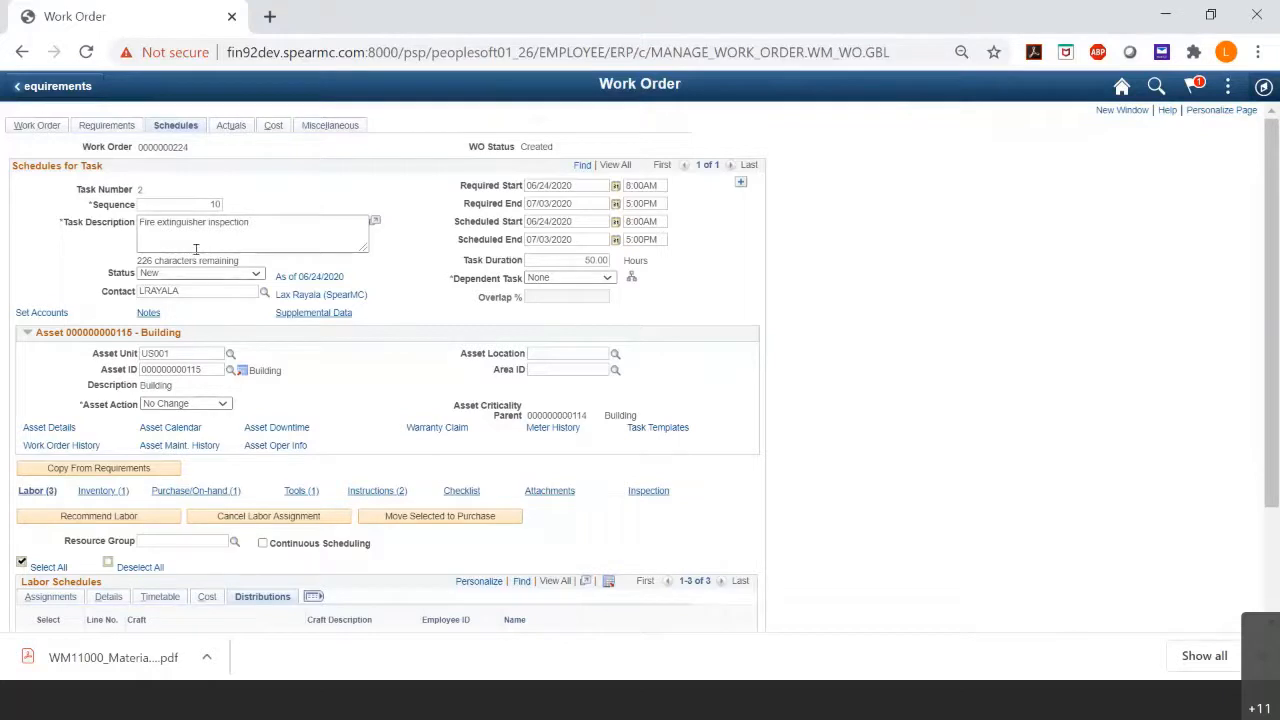
pyautogui.click(222, 276)
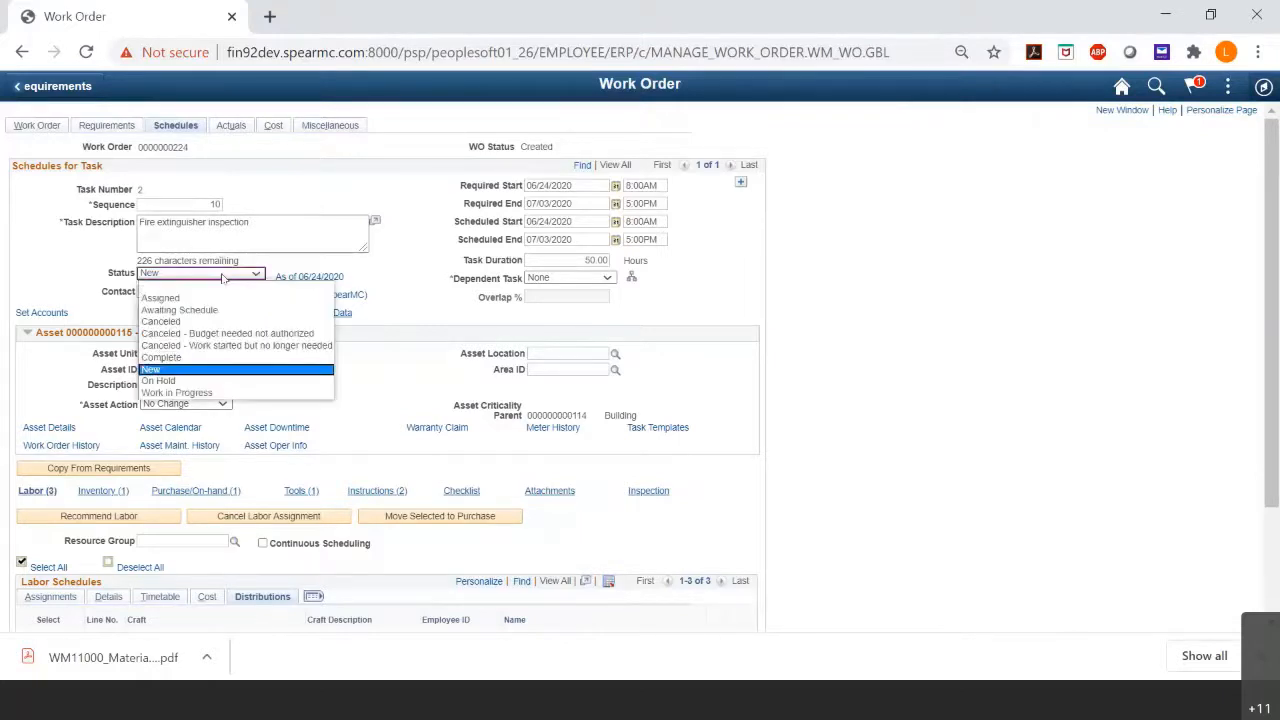
pyautogui.click(206, 299)
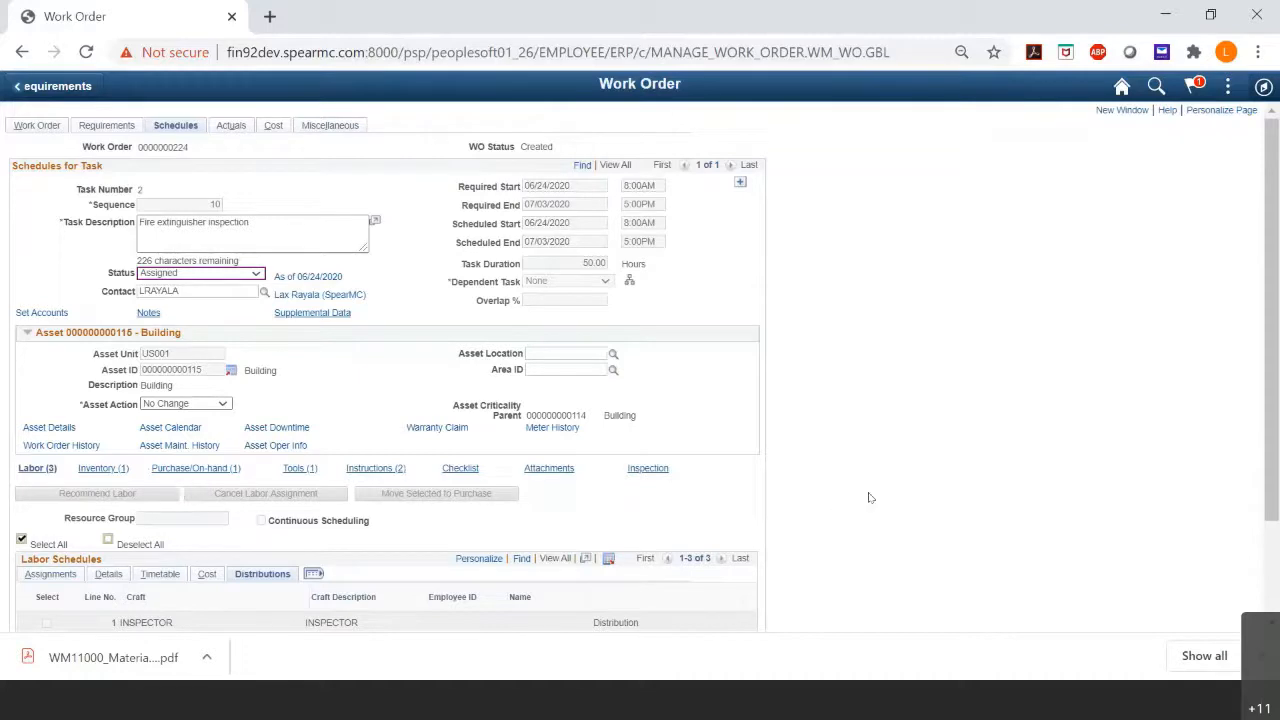
pyautogui.scroll(-1, 876, 501)
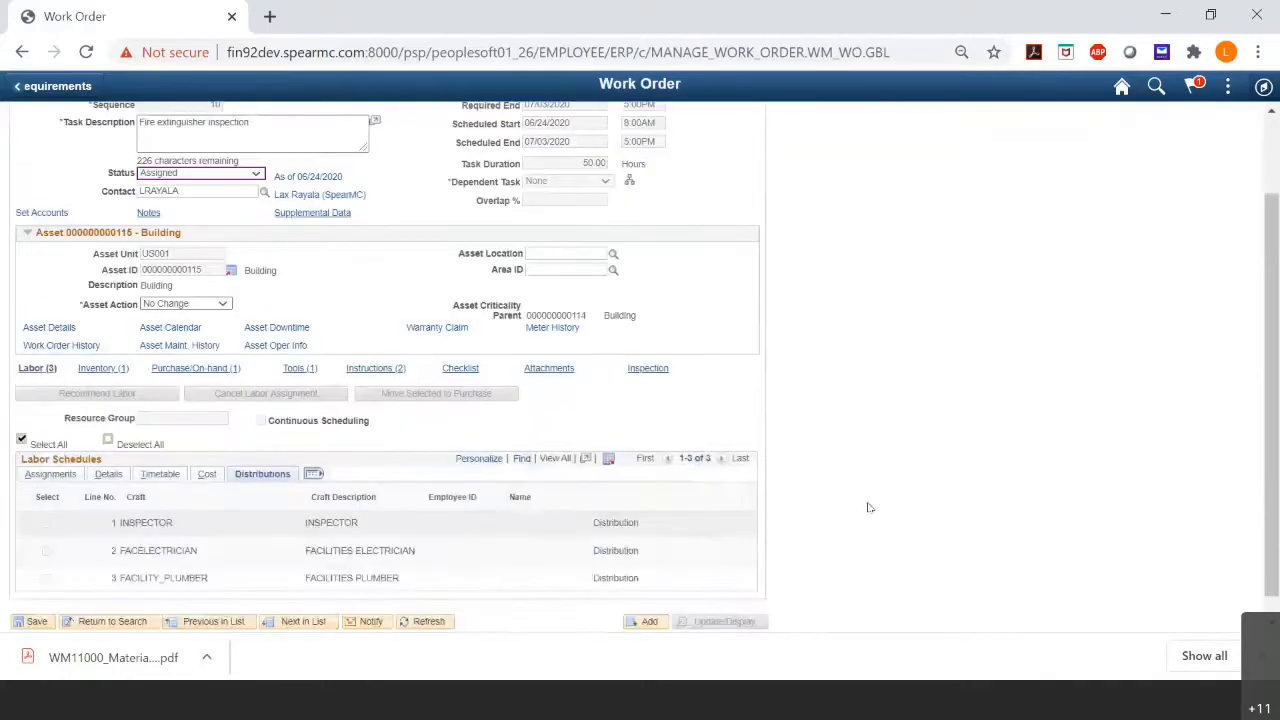
pyautogui.scroll(-1, 868, 507)
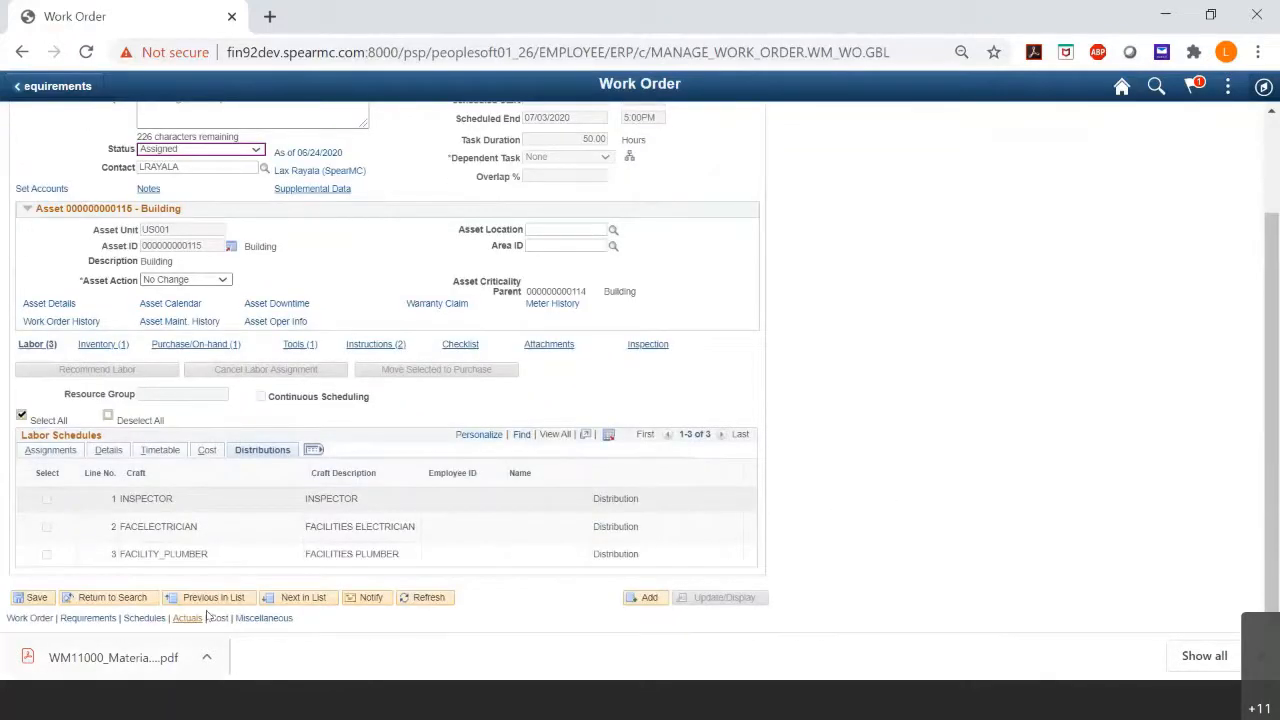
# Save the work order and set the task's actual start and actual end dates to 06/24/2020.
pyautogui.click(48, 598)
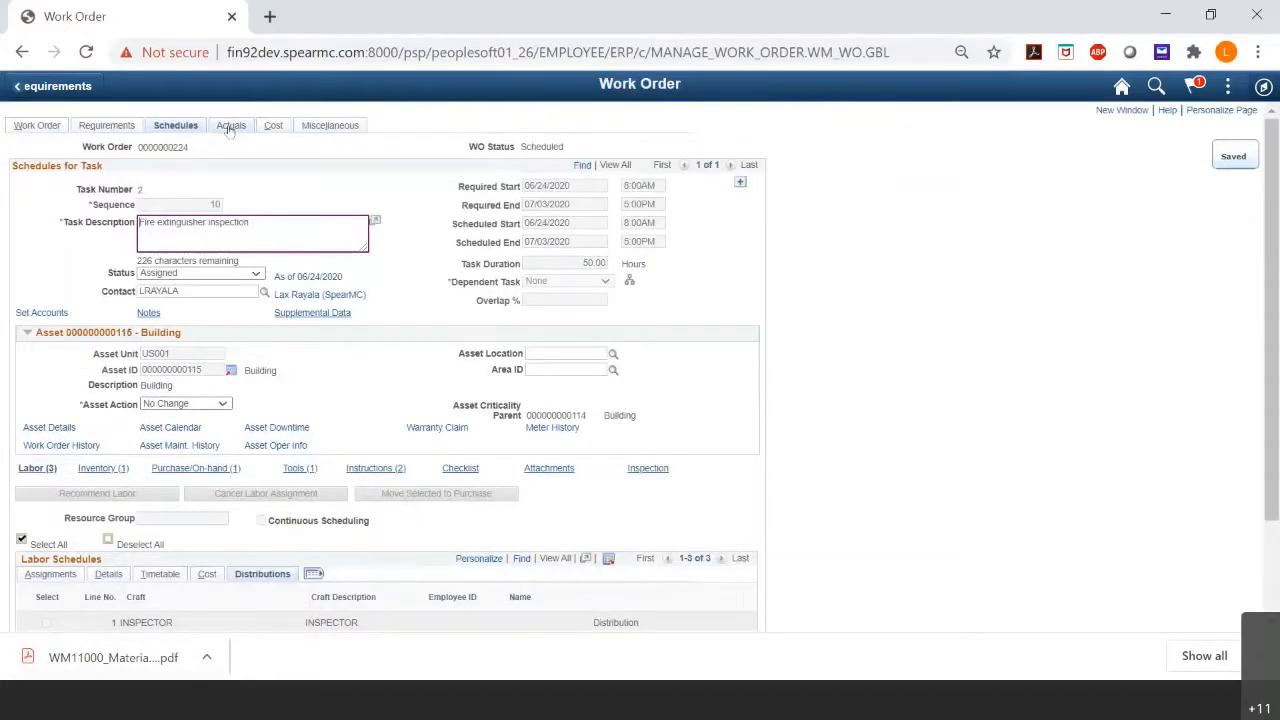
pyautogui.click(230, 126)
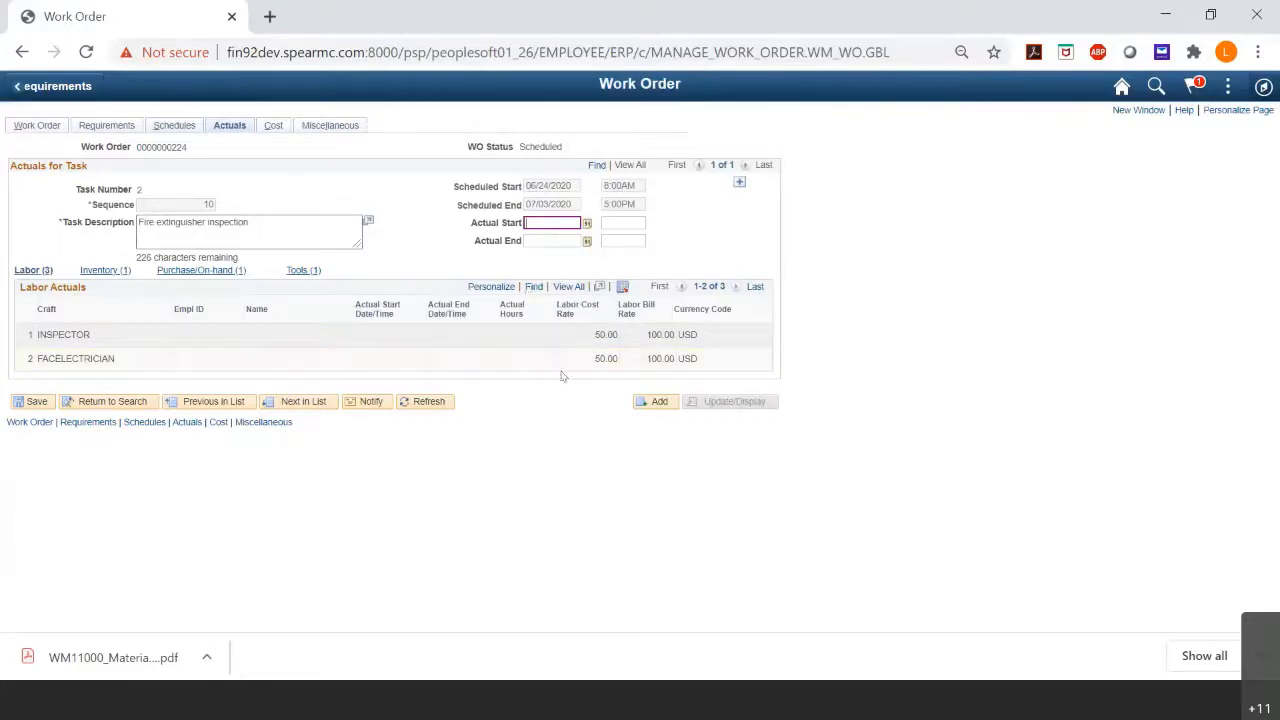
pyautogui.write('06/24/20')
pyautogui.press('Tab')
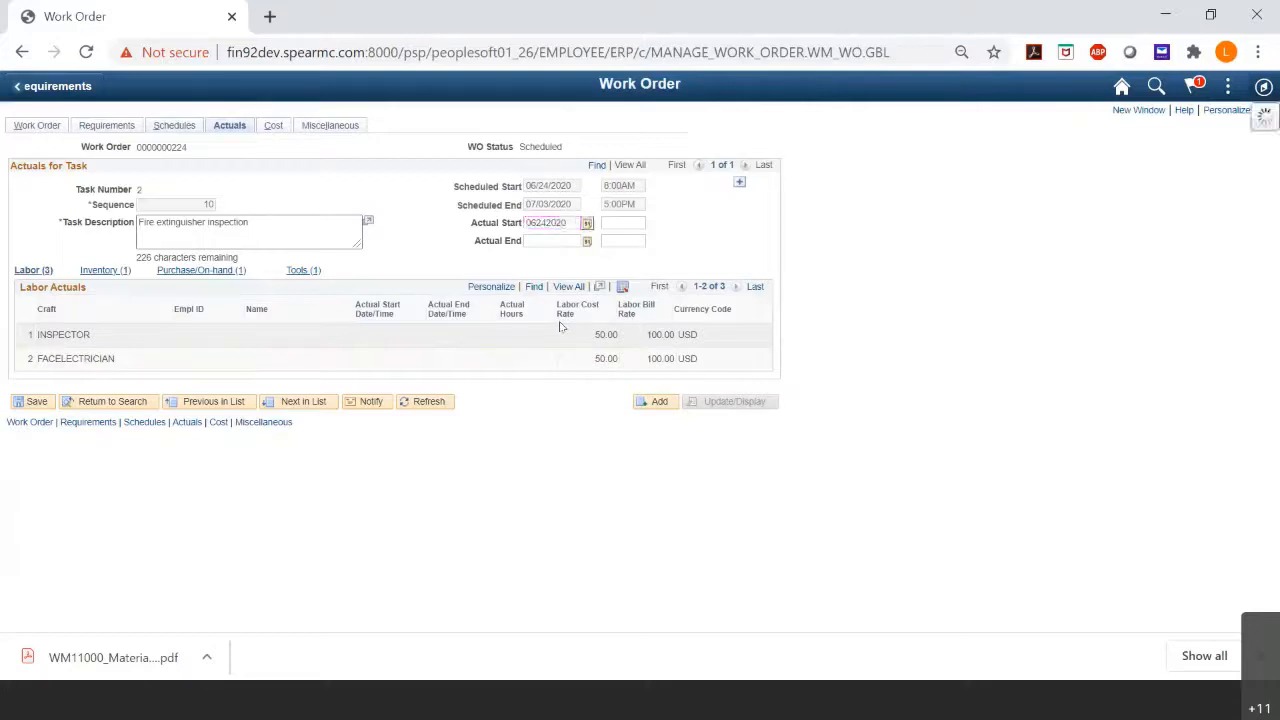
pyautogui.click(549, 241)
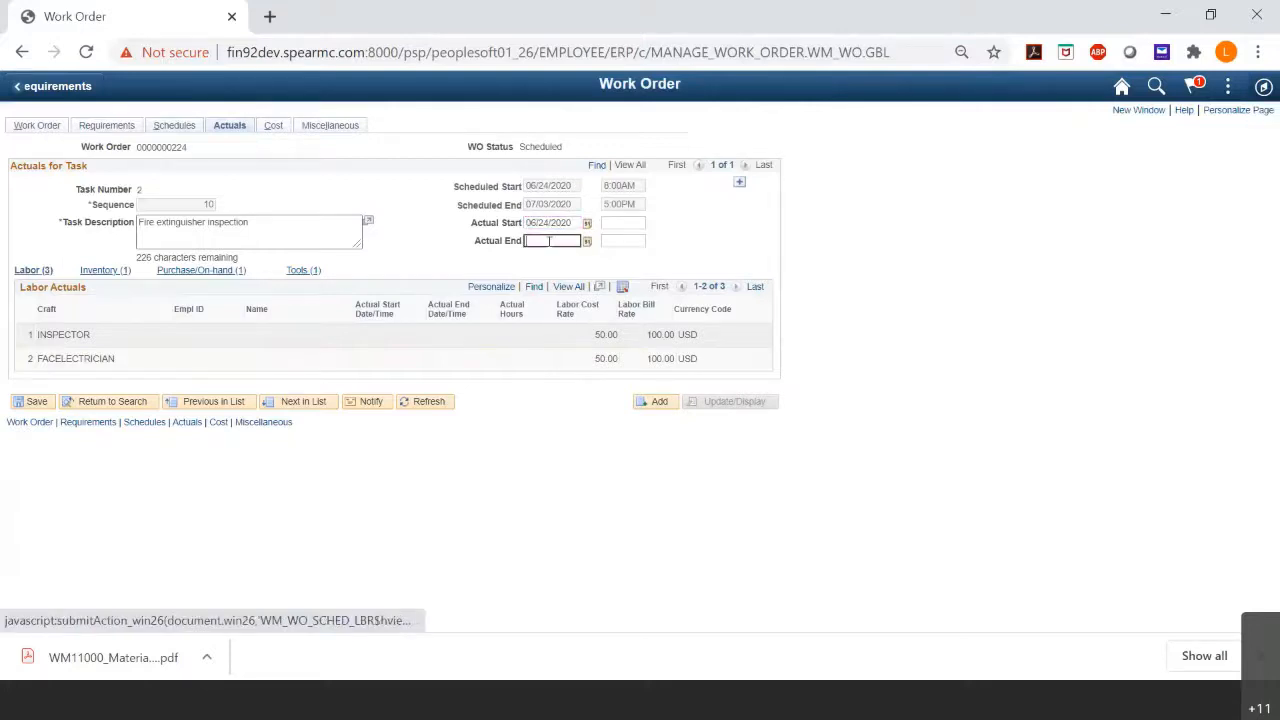
pyautogui.write('06242020')
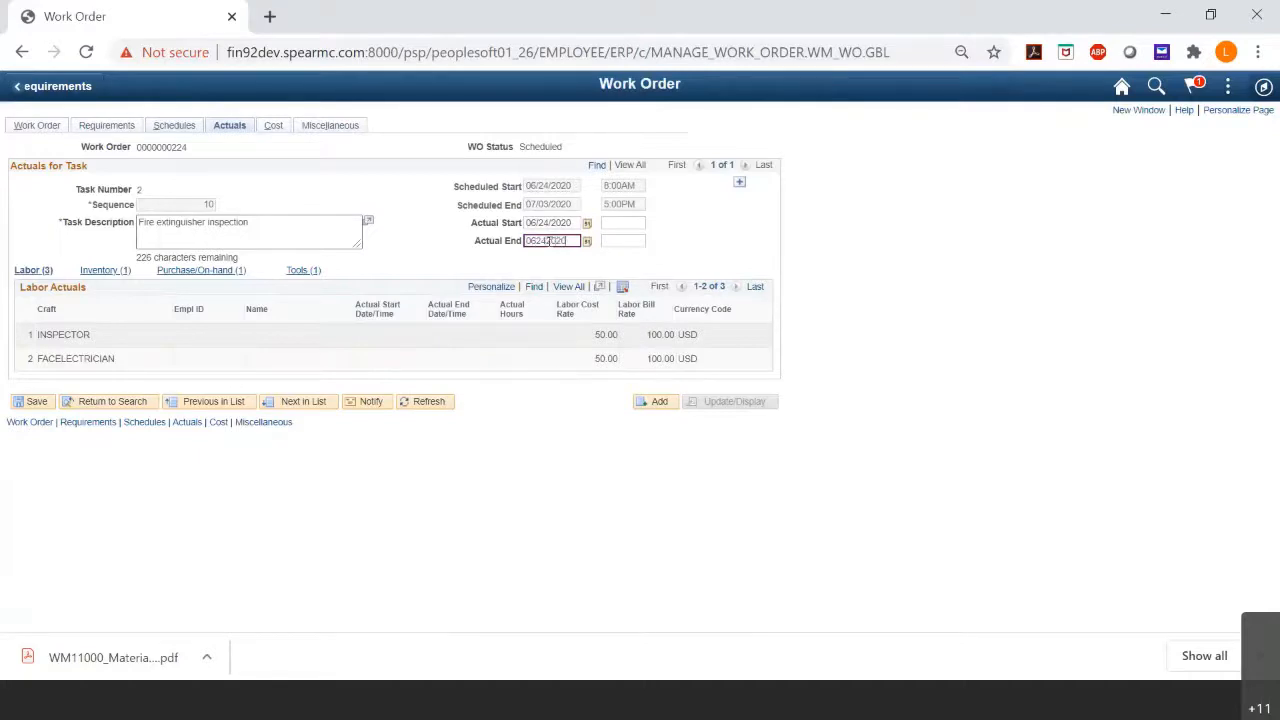
pyautogui.press('Tab')
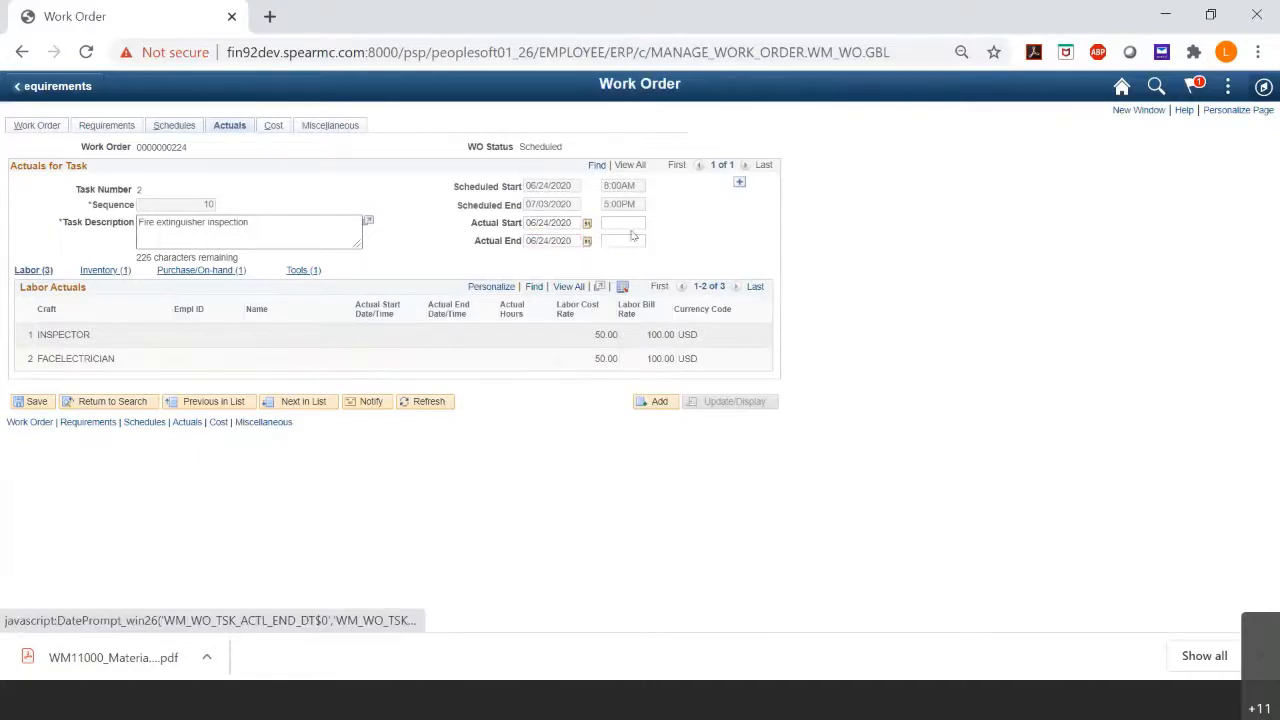
# Set the task's actual start time to 8:00AM and its actual end time to 10:00AM.
pyautogui.click(628, 224)
pyautogui.write('8:00am')
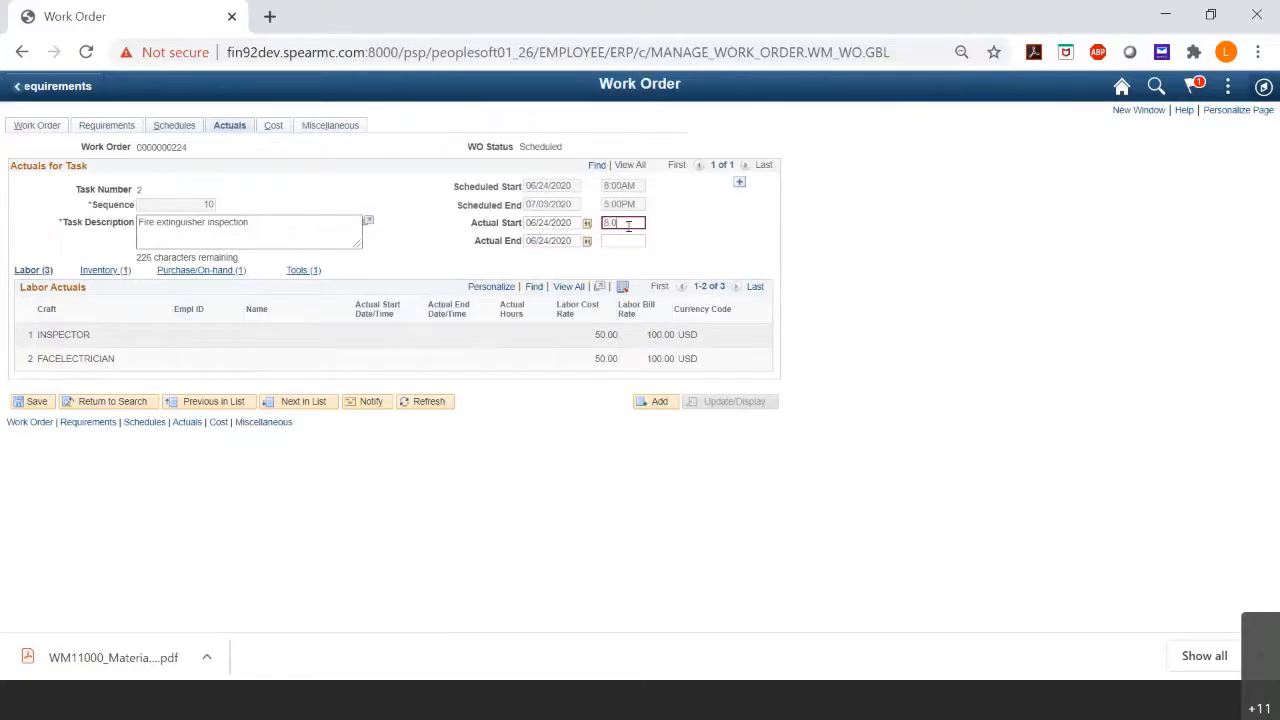
pyautogui.press('Tab')
pyautogui.press('Tab')
pyautogui.press('Tab')
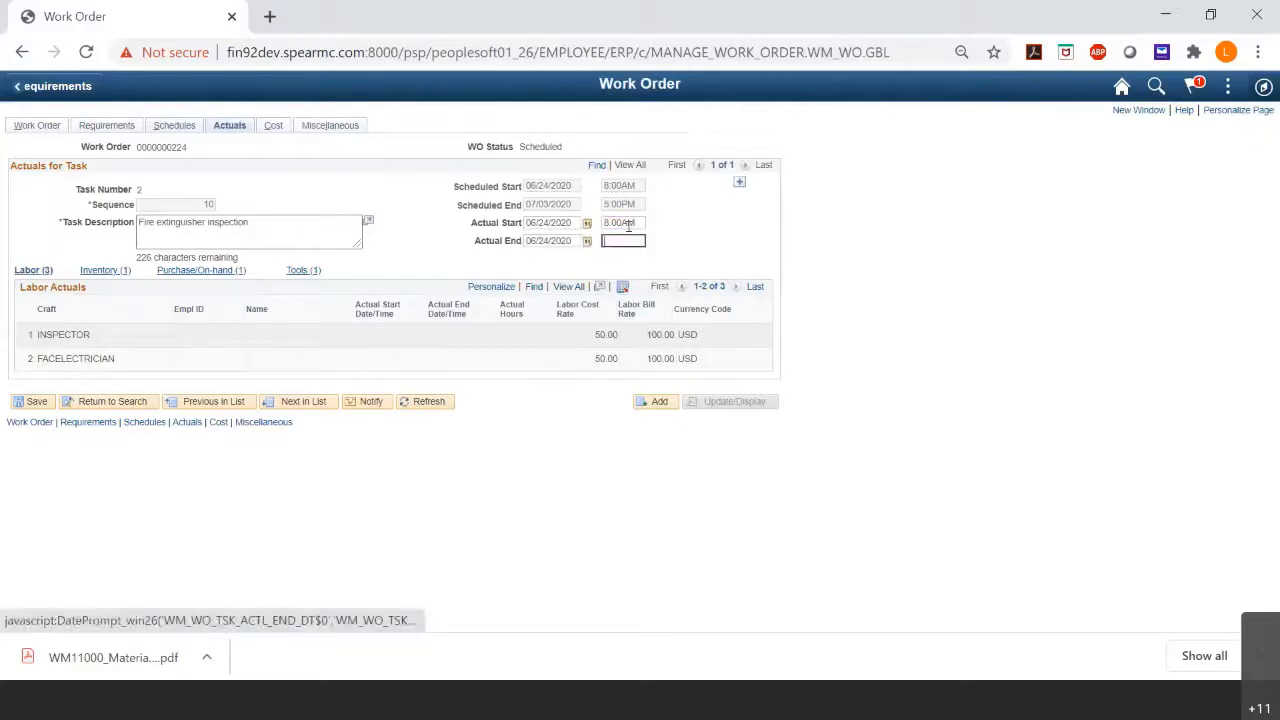
pyautogui.write('10:00AM')
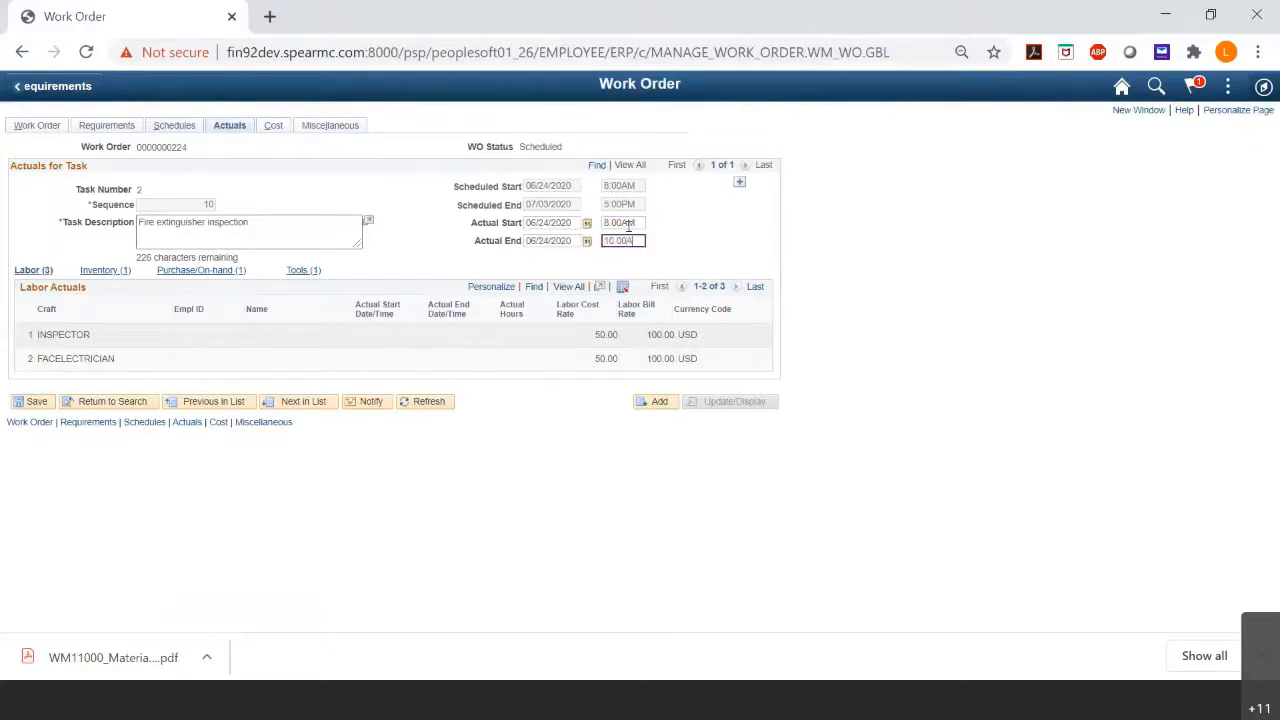
# Look over the work order's miscellaneous and cost information and return to the task's actuals.
pyautogui.click(271, 128)
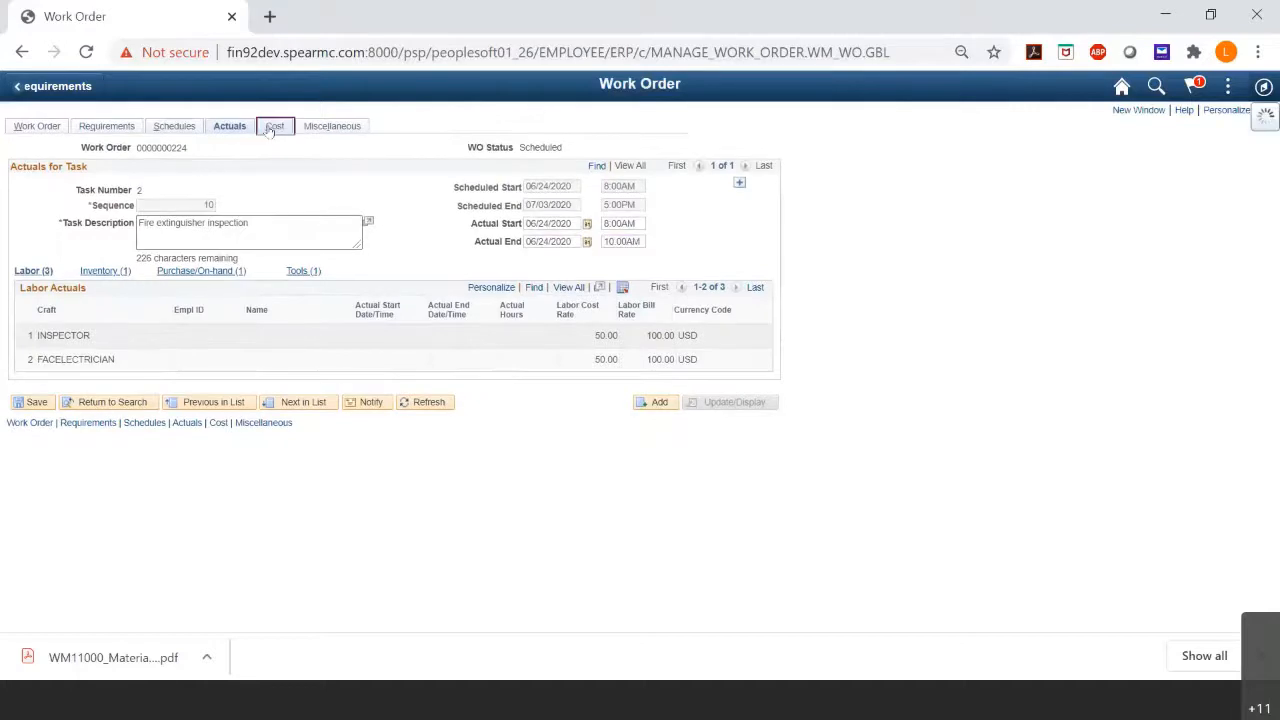
pyautogui.click(314, 127)
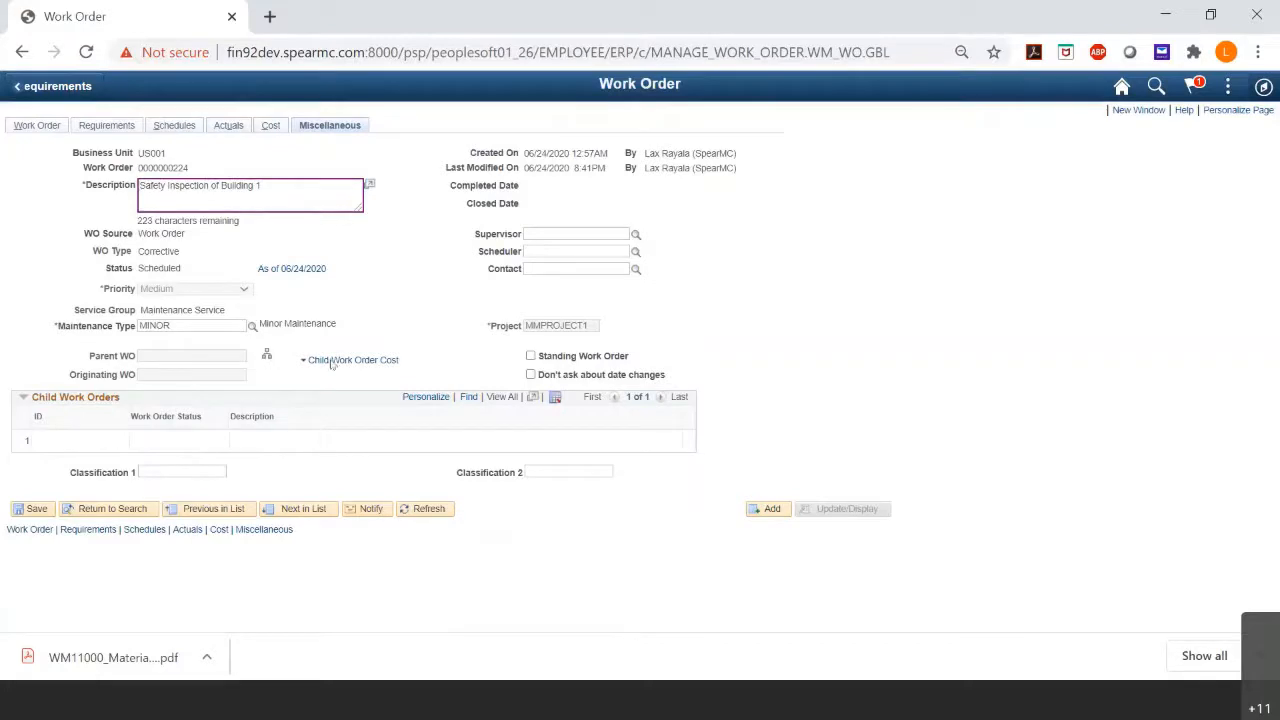
pyautogui.click(274, 125)
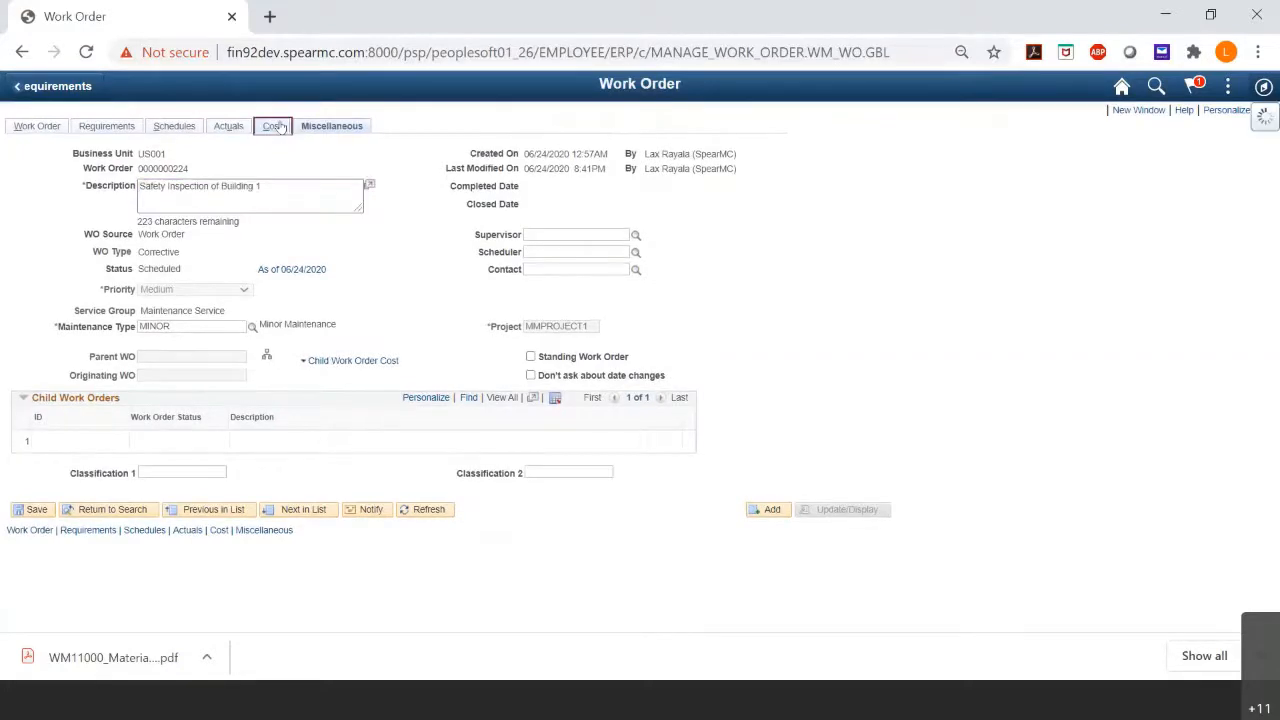
pyautogui.click(236, 127)
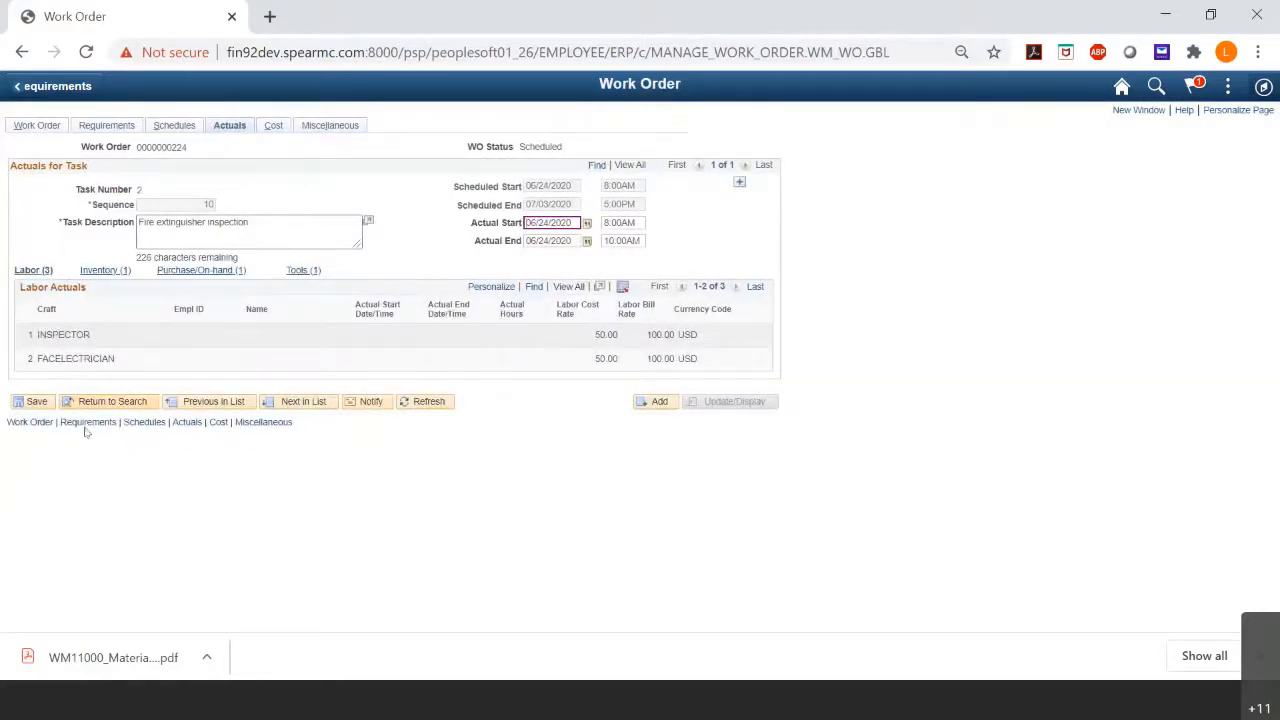
# Save the task's actuals and open the work order in Work Order Completion to check the available status changes.
pyautogui.click(38, 403)
pyautogui.click(1262, 88)
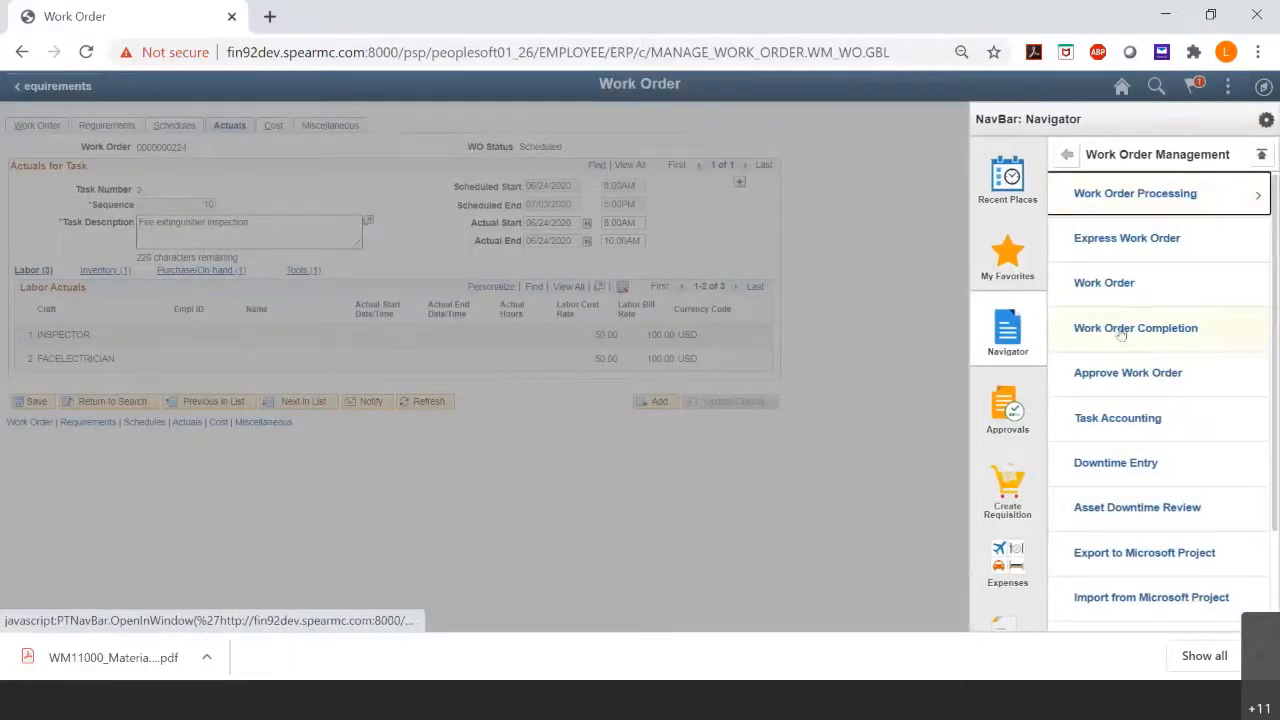
pyautogui.click(1120, 335)
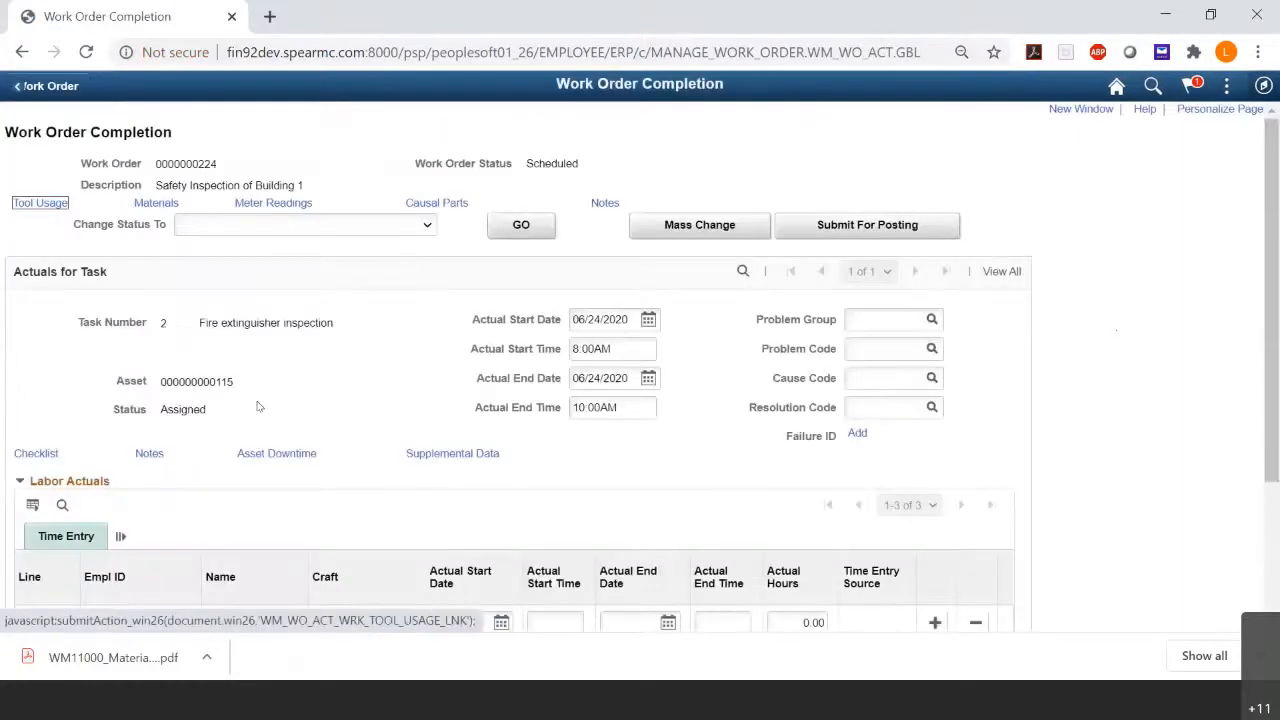
pyautogui.click(354, 230)
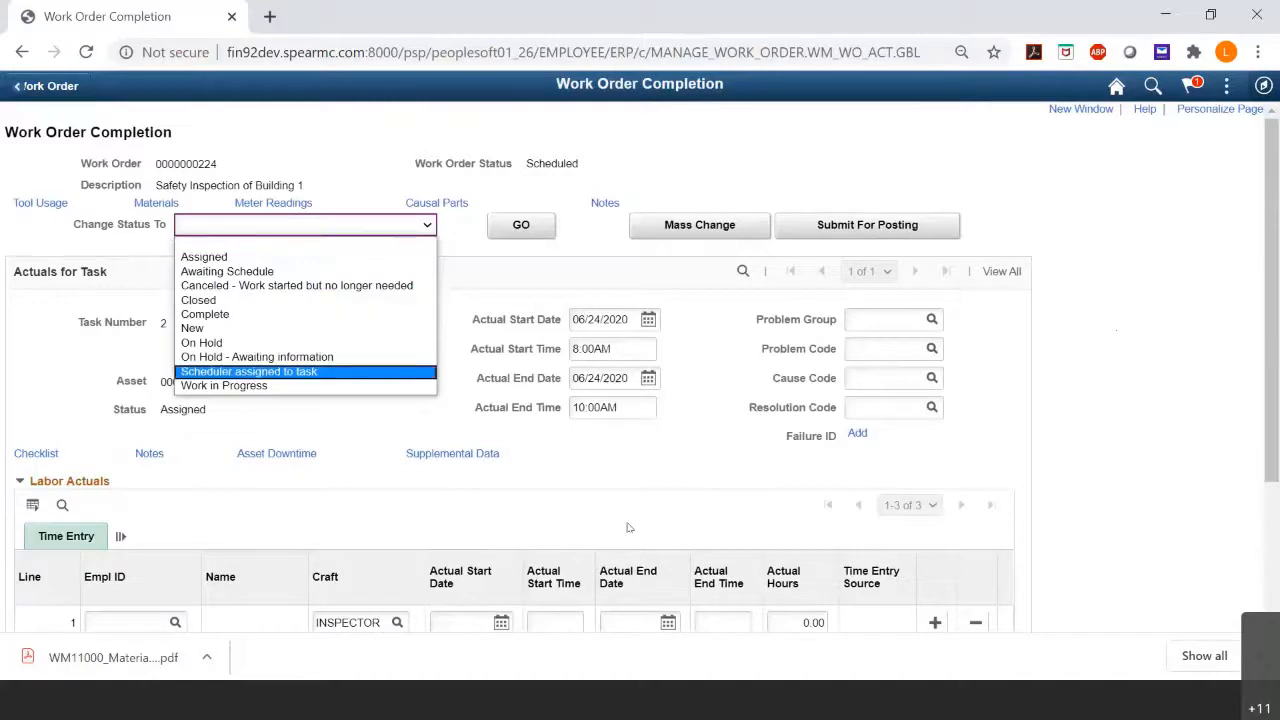
pyautogui.click(457, 480)
# Enter t for today as the Actual Start Date on all three labor actuals lines.
pyautogui.scroll(-2, 470, 520)
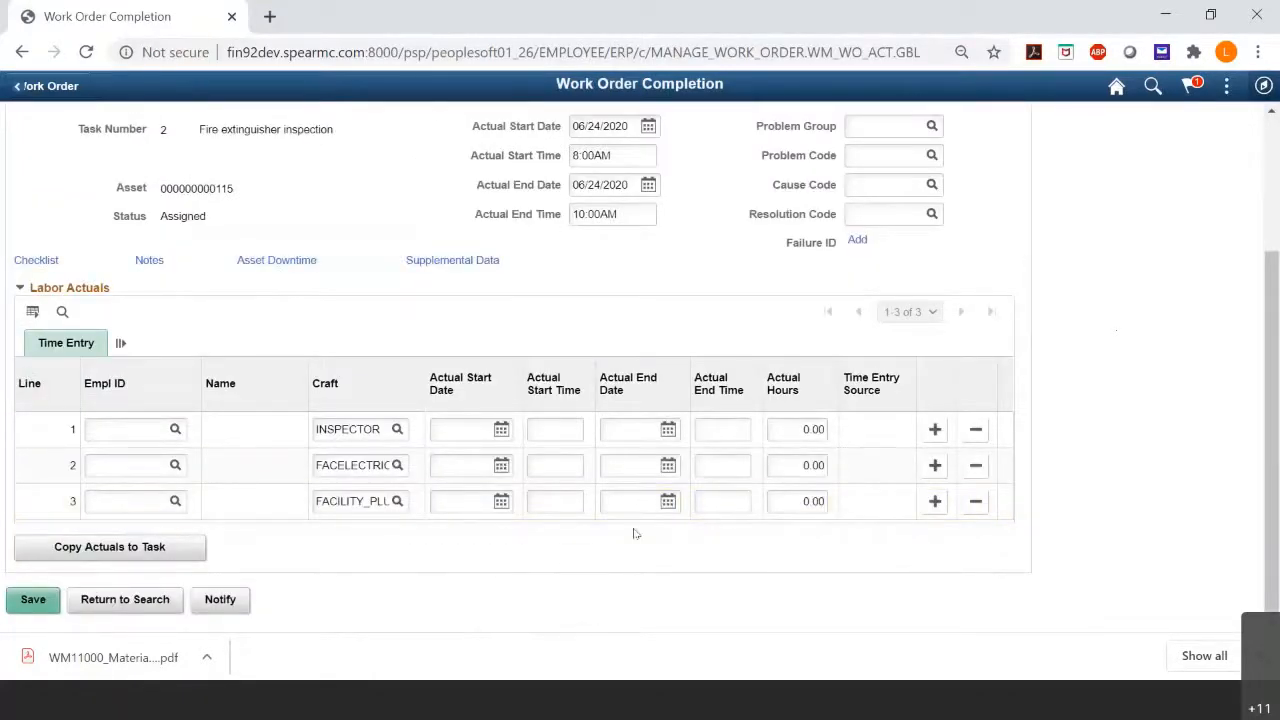
pyautogui.click(461, 427)
pyautogui.write('t')
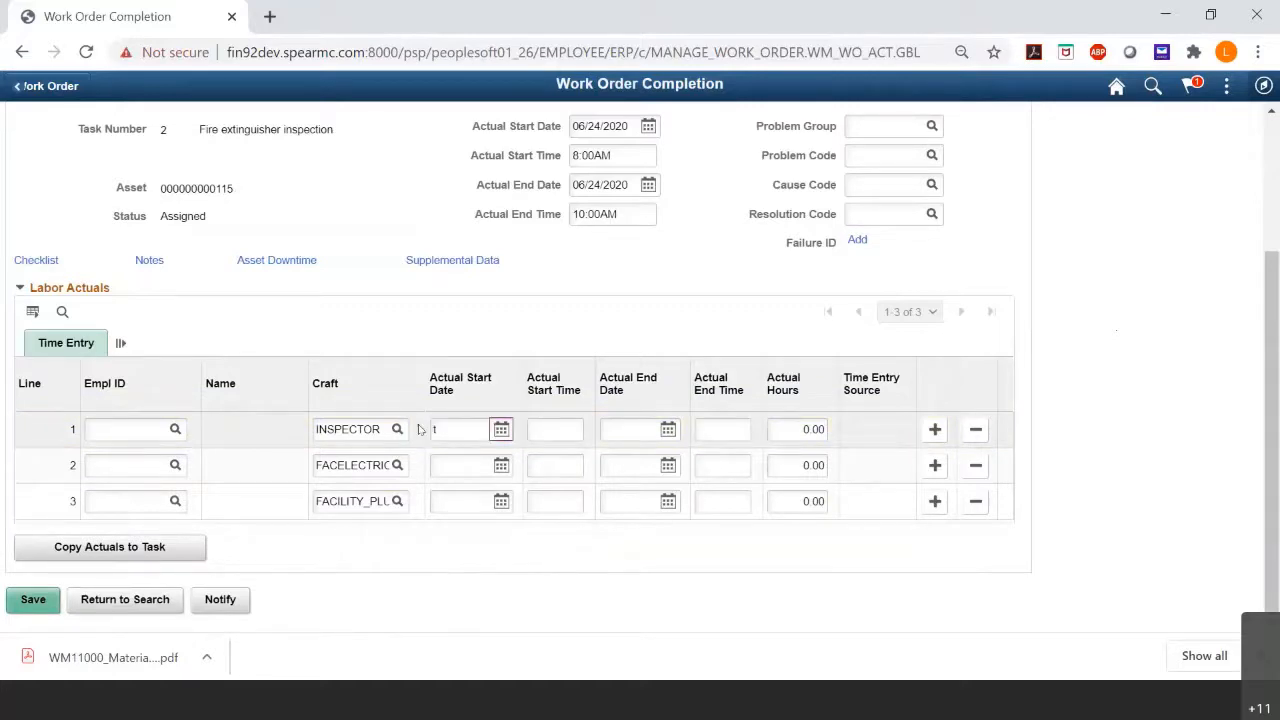
pyautogui.click(455, 465)
pyautogui.write('t')
pyautogui.click(444, 491)
pyautogui.write('t')
# Set the Actual Start Time to 8:00AM on the inspector, electrician and plumber labor lines.
pyautogui.click(552, 429)
pyautogui.write('8:00AM')
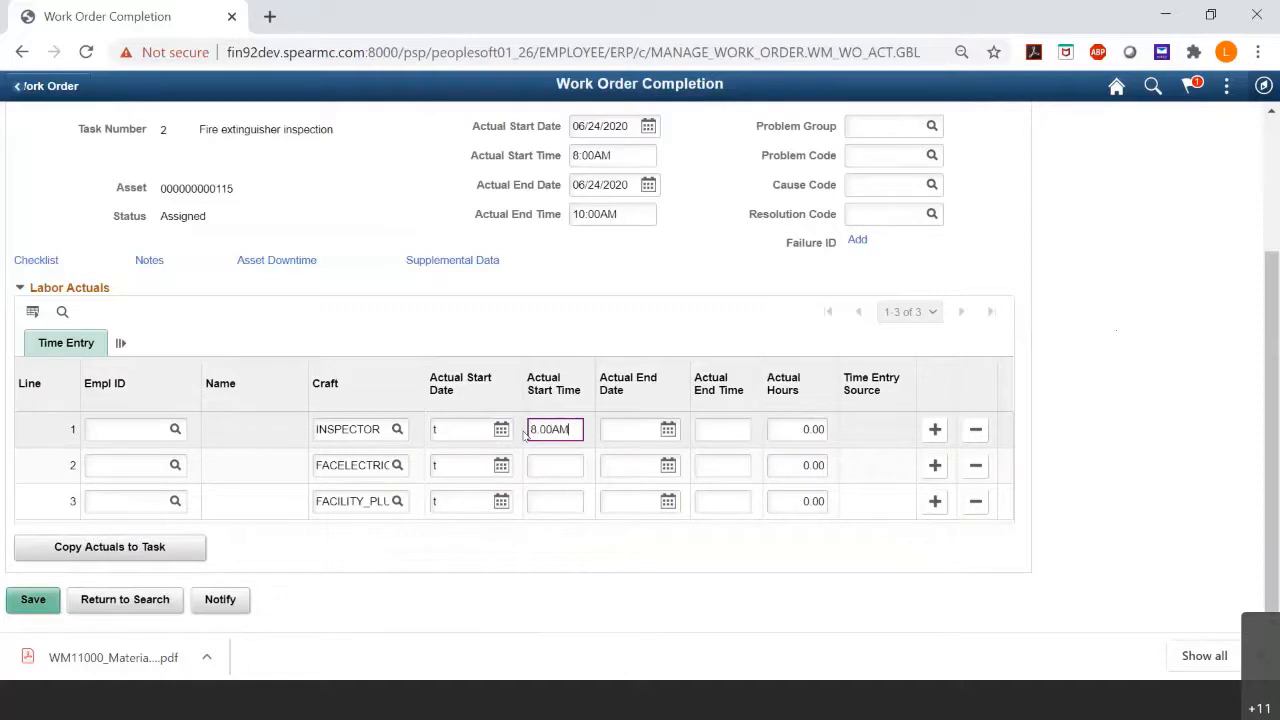
pyautogui.press('Tab')
pyautogui.write('12:00PM')
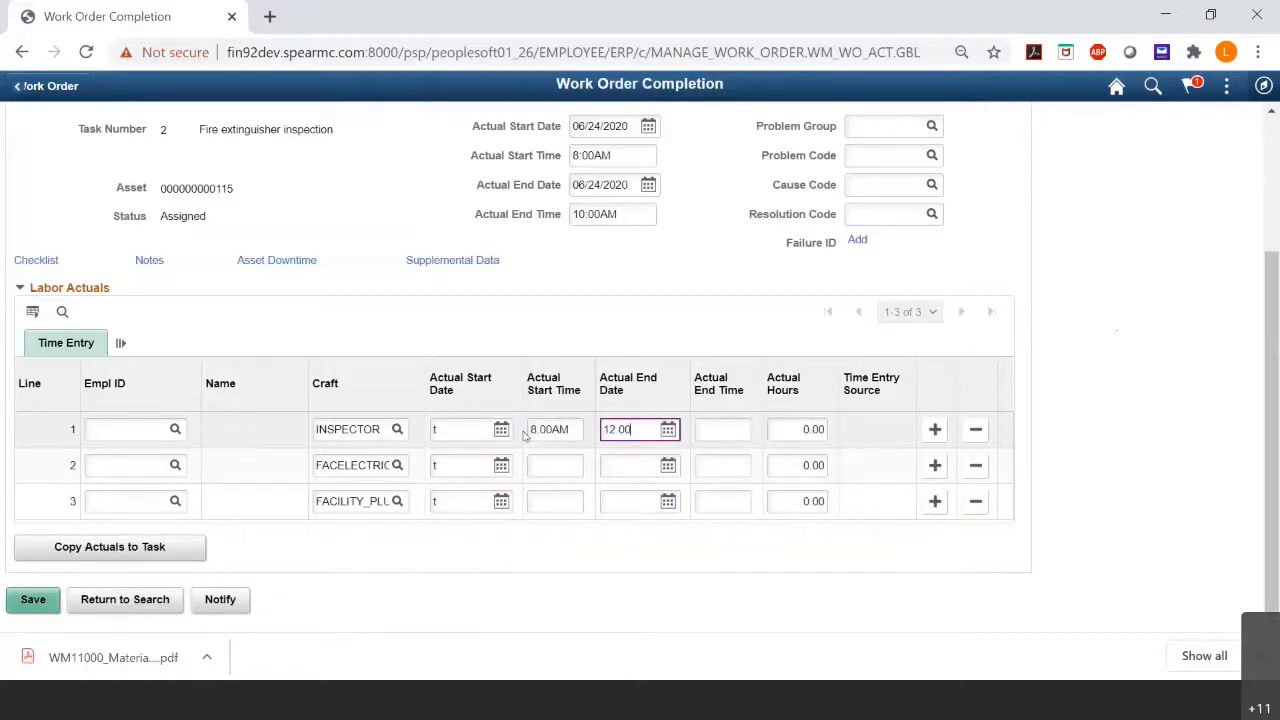
pyautogui.press('Tab')
pyautogui.press('Tab')
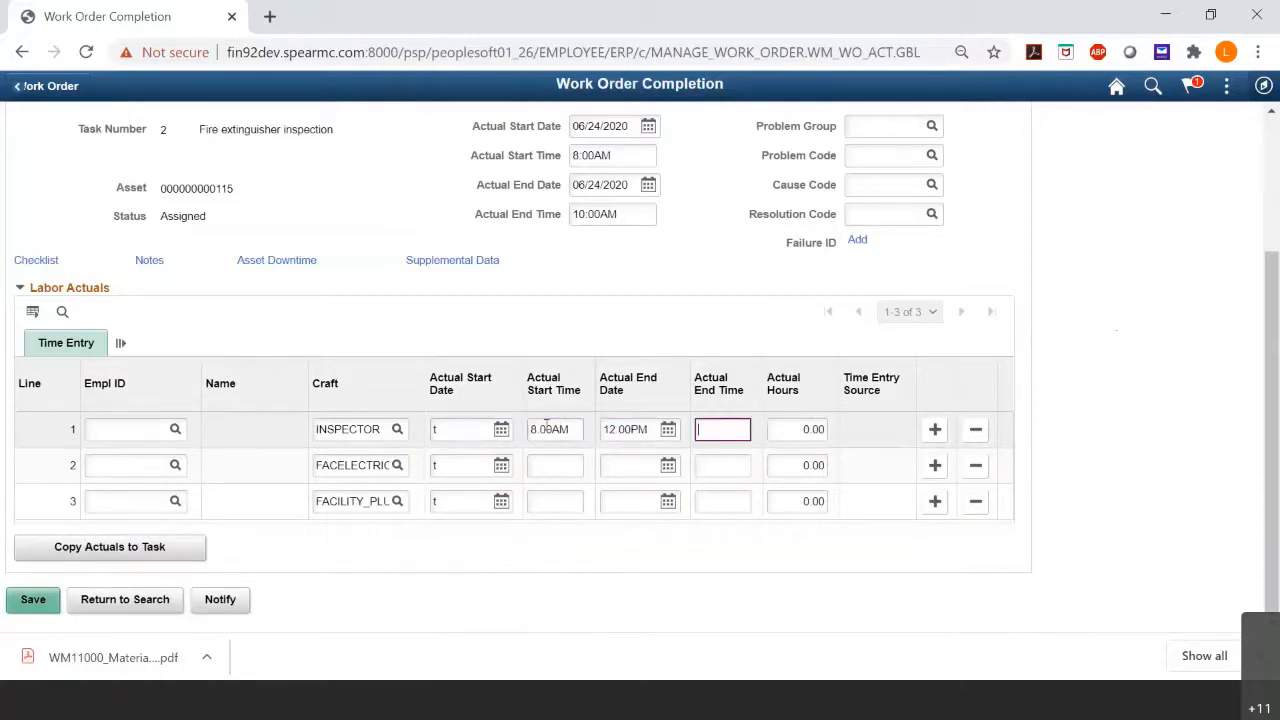
pyautogui.click(540, 429)
pyautogui.hotkey('ctrl', 'c')
pyautogui.click(544, 462)
pyautogui.hotkey('ctrl', 'v')
pyautogui.click(551, 500)
pyautogui.hotkey('ctrl', 'v')
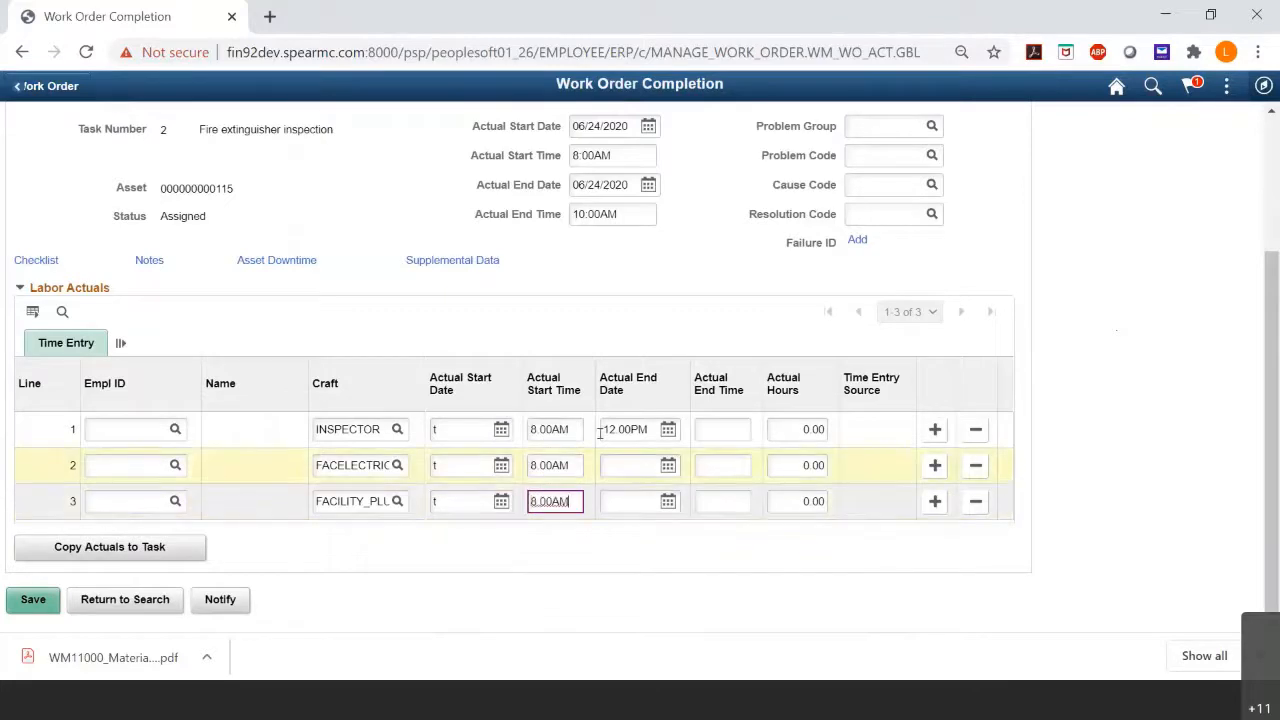
# Copy the inspector line's 12:00PM entry into the Actual End Date of the electrician and plumber lines.
pyautogui.click(615, 429)
pyautogui.hotkey('ctrl', 'c')
pyautogui.click(612, 463)
pyautogui.hotkey('ctrl', 'v')
pyautogui.click(615, 496)
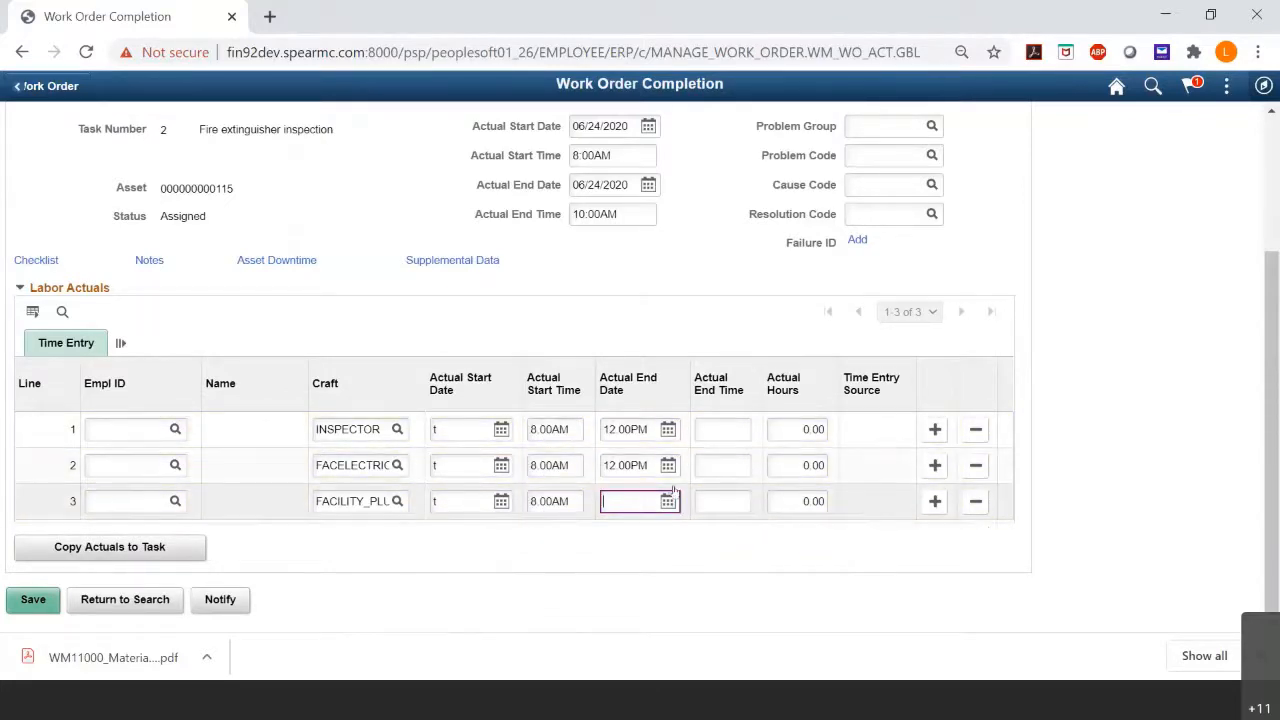
pyautogui.hotkey('ctrl', 'v')
pyautogui.click(722, 429)
pyautogui.write('4')
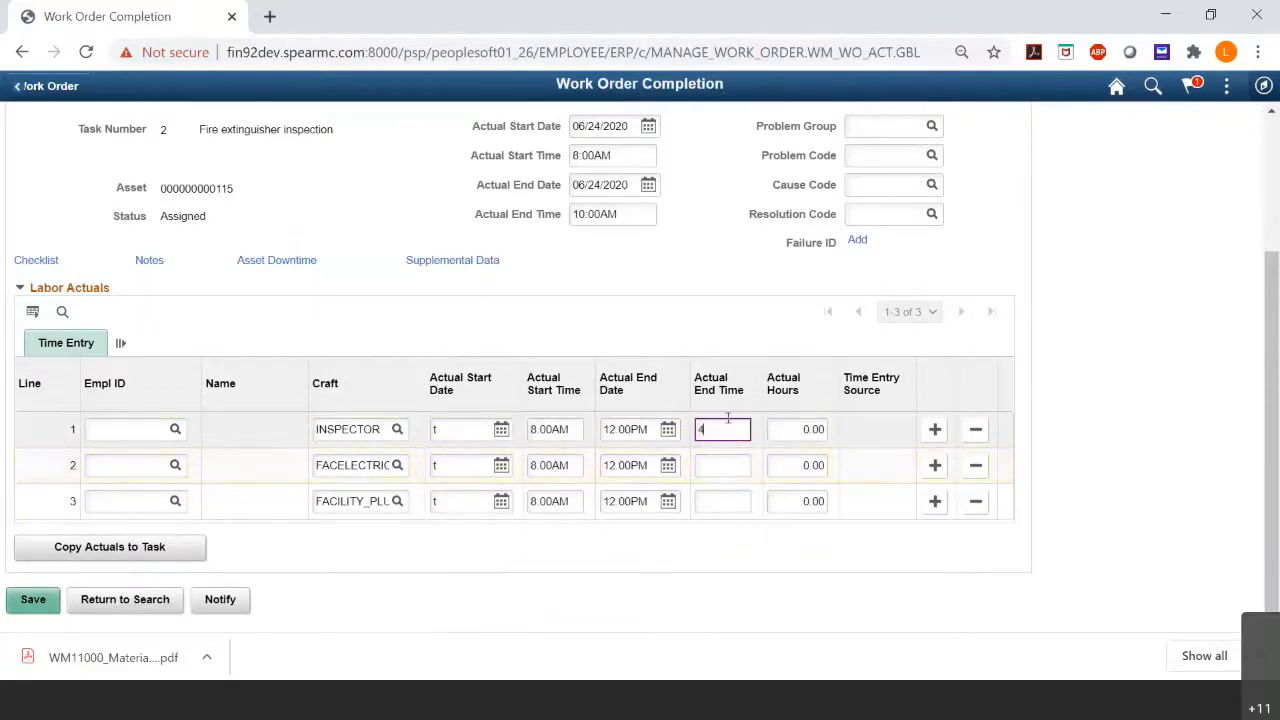
# Clear the inspector line's Actual End Date and set the Actual End Time to 12:00PM on all three labor lines.
pyautogui.hotkey('shift', 'Tab')
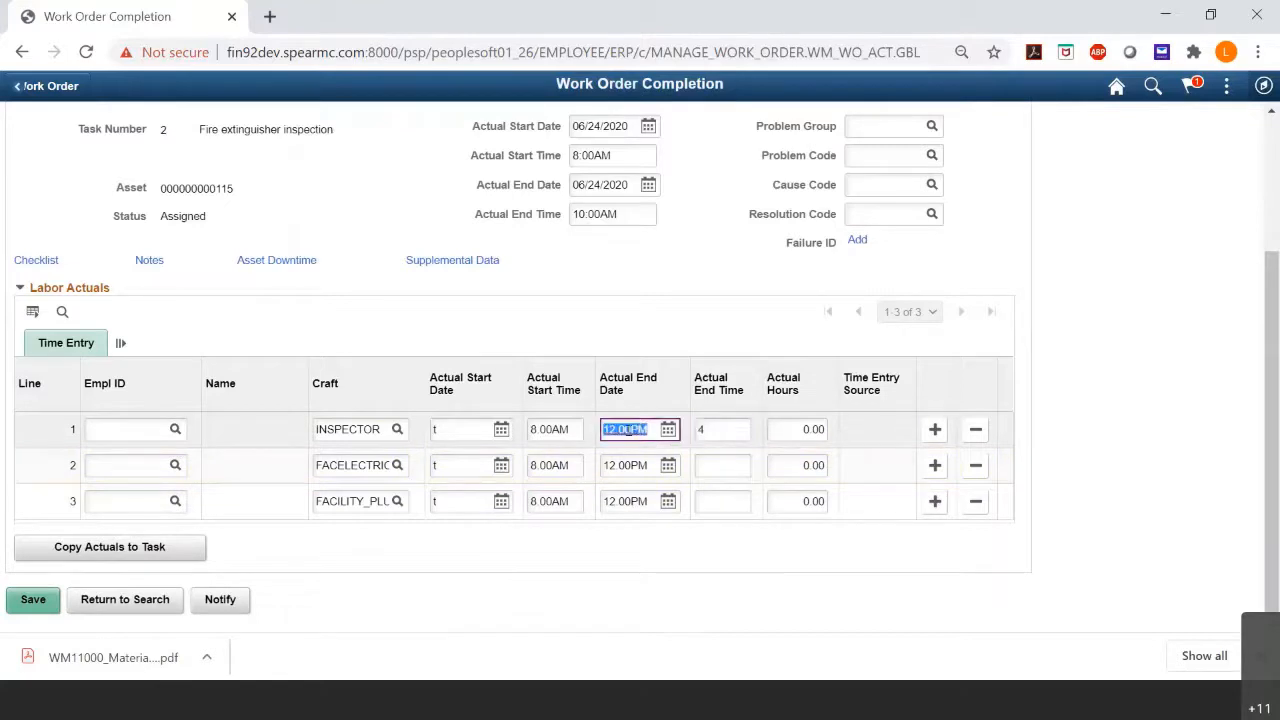
pyautogui.press('BackSpace')
pyautogui.press('Tab')
pyautogui.hotkey('ctrl', 'v')
pyautogui.click(720, 466)
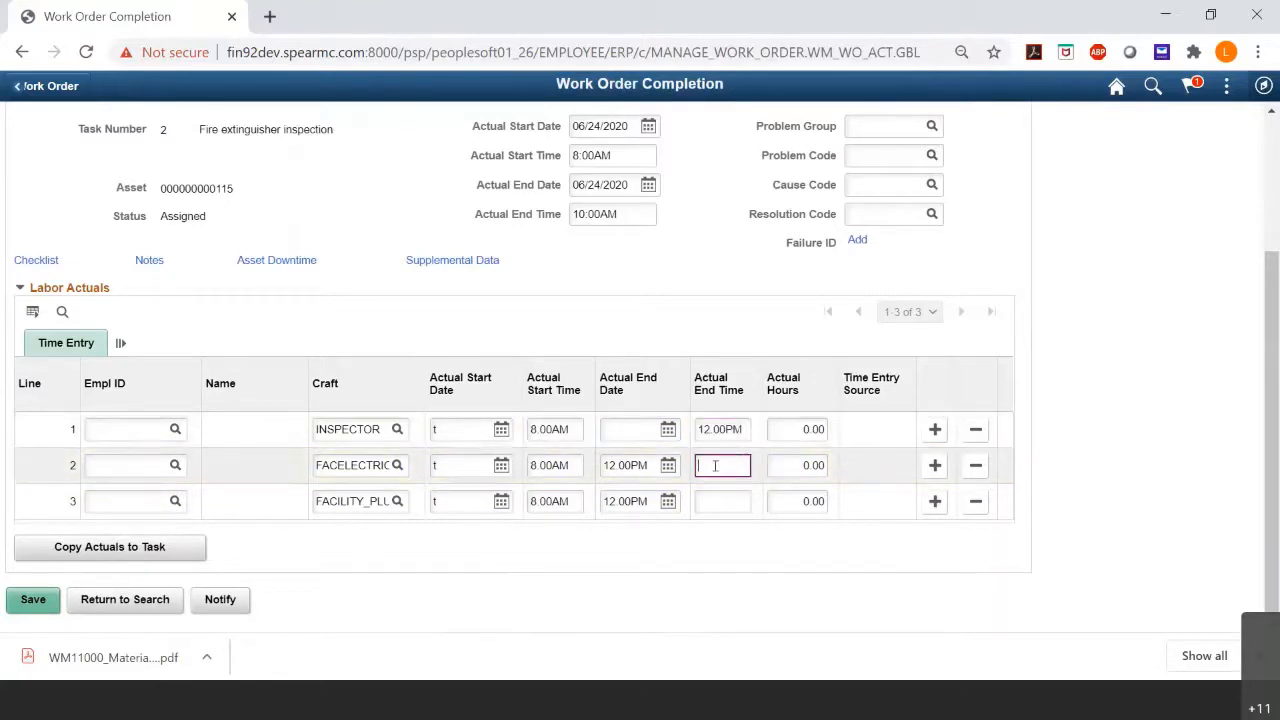
pyautogui.hotkey('ctrl', 'v')
pyautogui.click(716, 504)
pyautogui.hotkey('ctrl', 'v')
# Enter t for today as the Actual End Date on all three labor actuals lines.
pyautogui.click(625, 465)
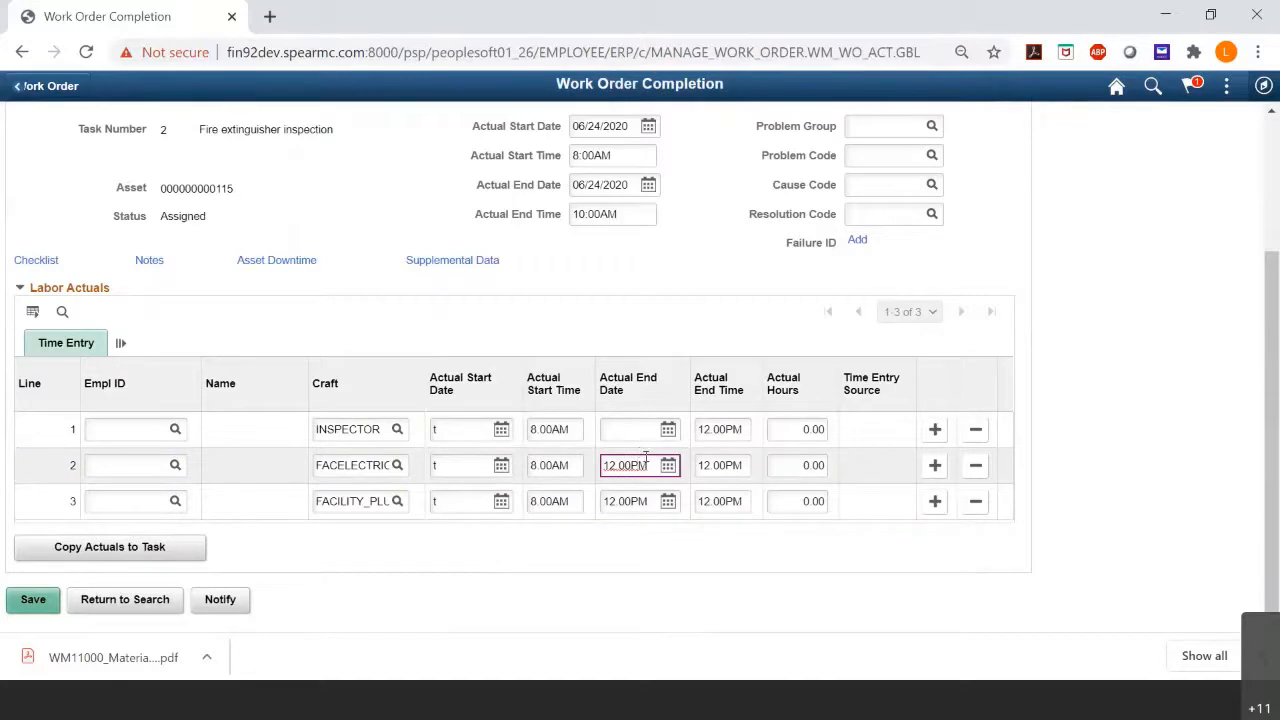
pyautogui.write('t')
pyautogui.click(622, 430)
pyautogui.write('t')
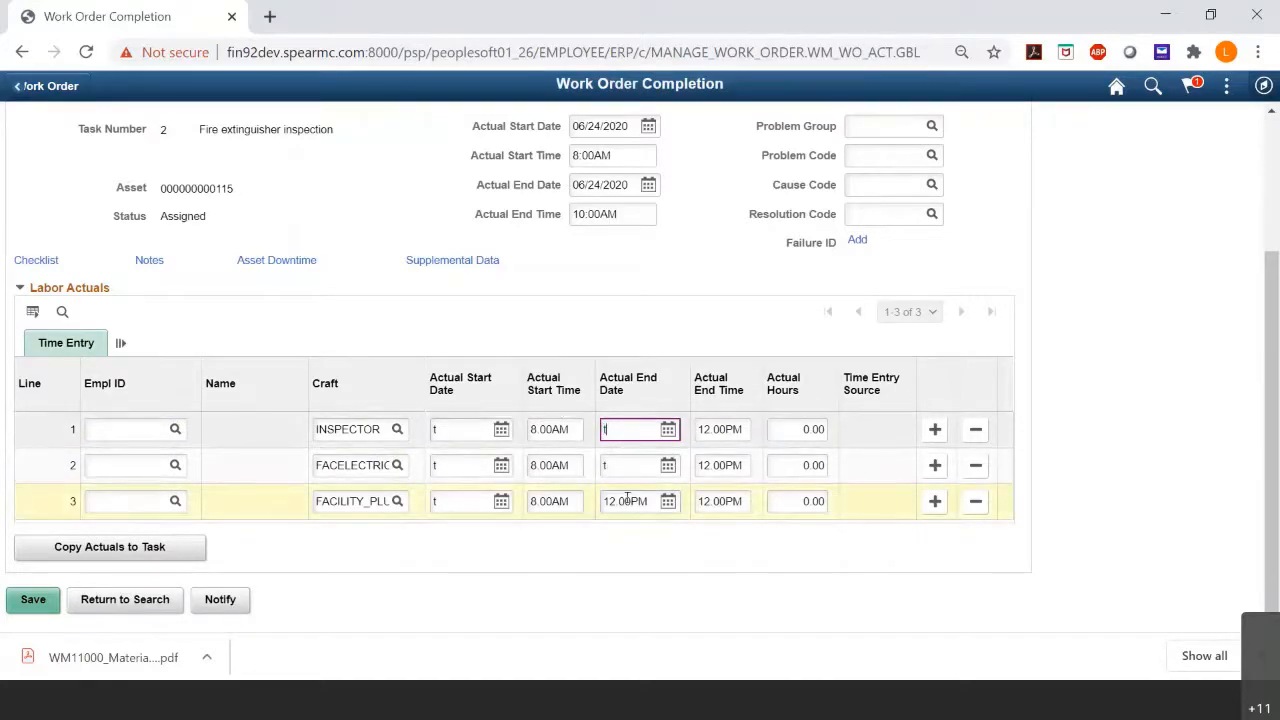
pyautogui.click(627, 501)
pyautogui.write('t')
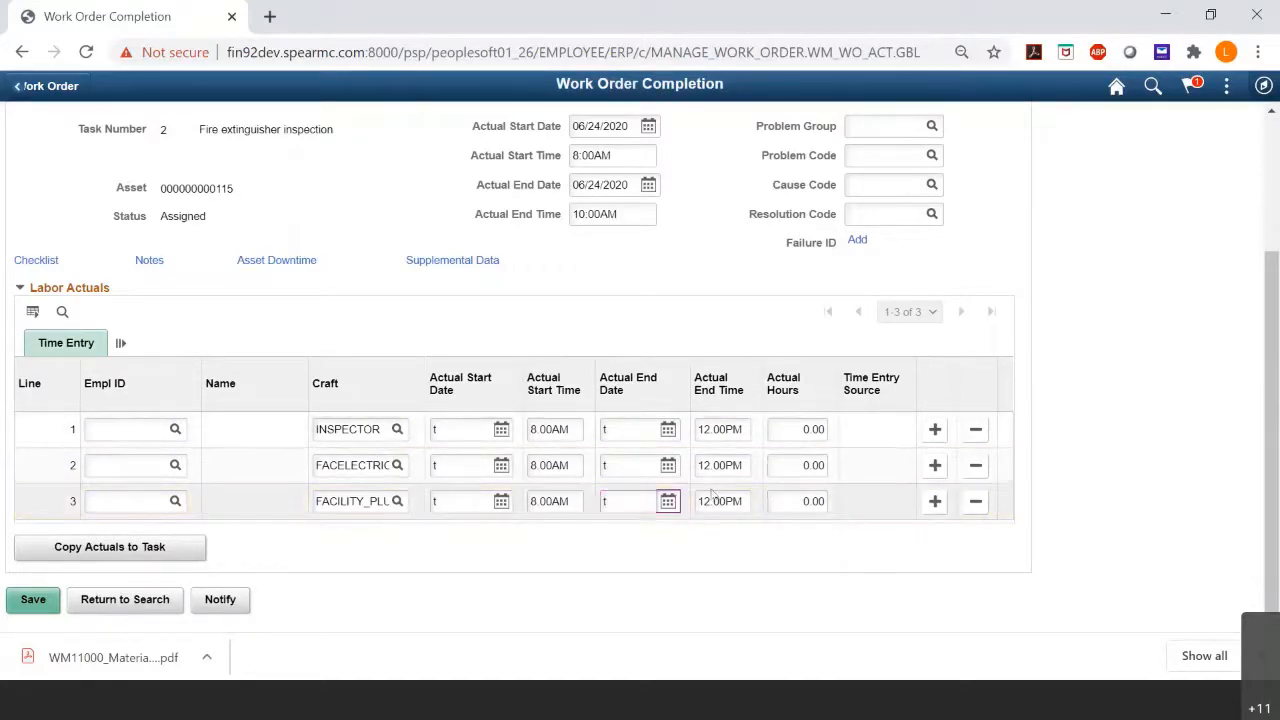
# Set the inspector line's Actual Hours to 4.00 and start on the electrician line's hours.
pyautogui.click(798, 429)
pyautogui.write('4')
pyautogui.click(797, 465)
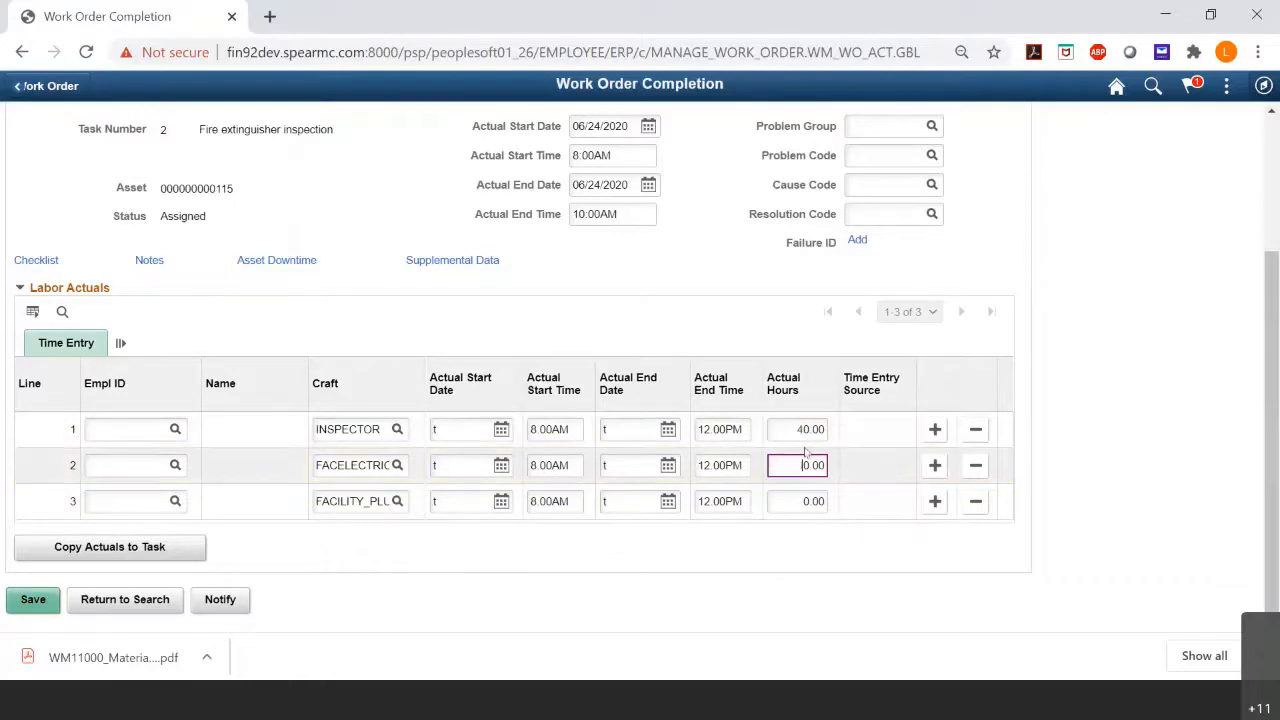
pyautogui.click(797, 429)
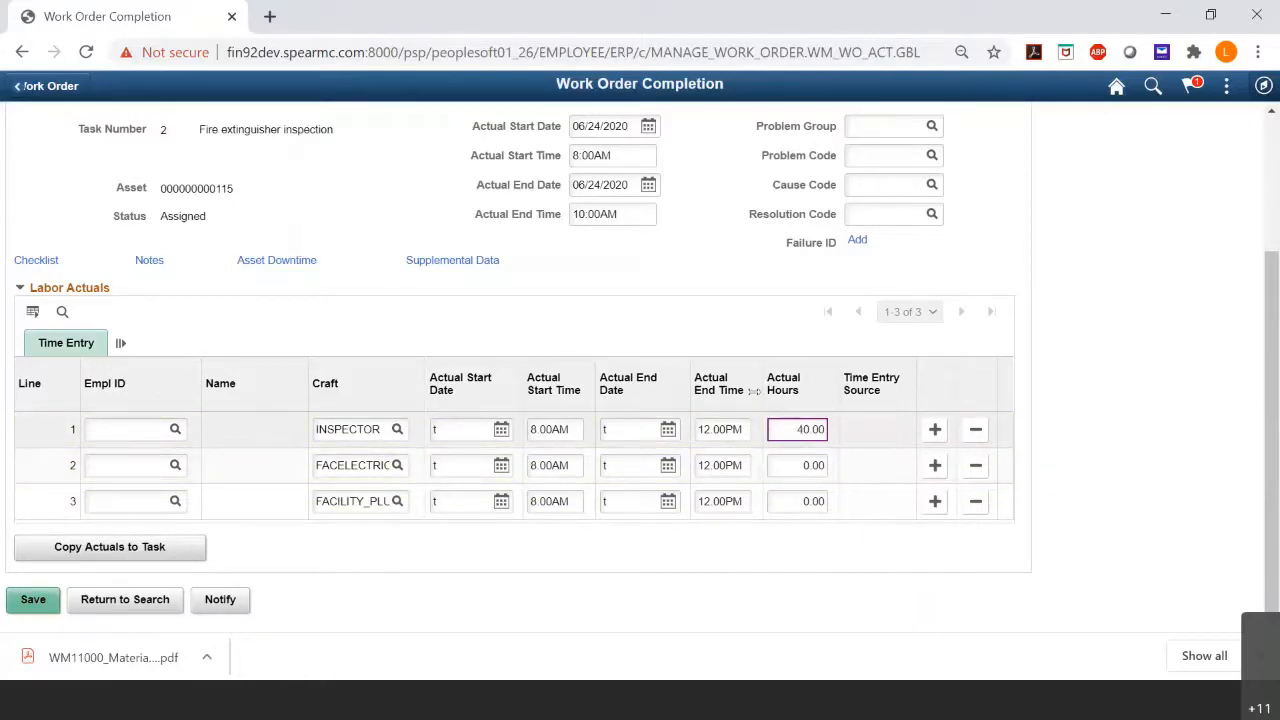
pyautogui.press('Tab')
pyautogui.click(813, 465)
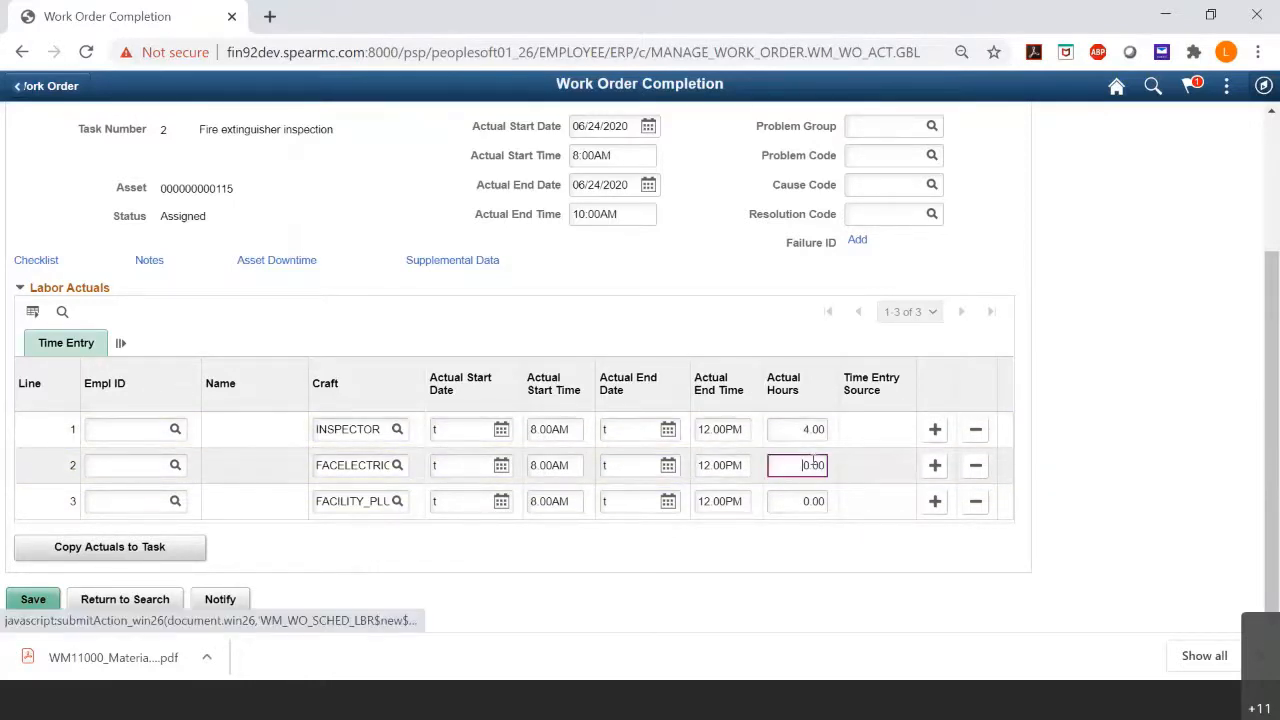
# Set the actual hours to 4 on labor lines 2 and 3 and save the work order completion.
pyautogui.write('4')
pyautogui.click(800, 501)
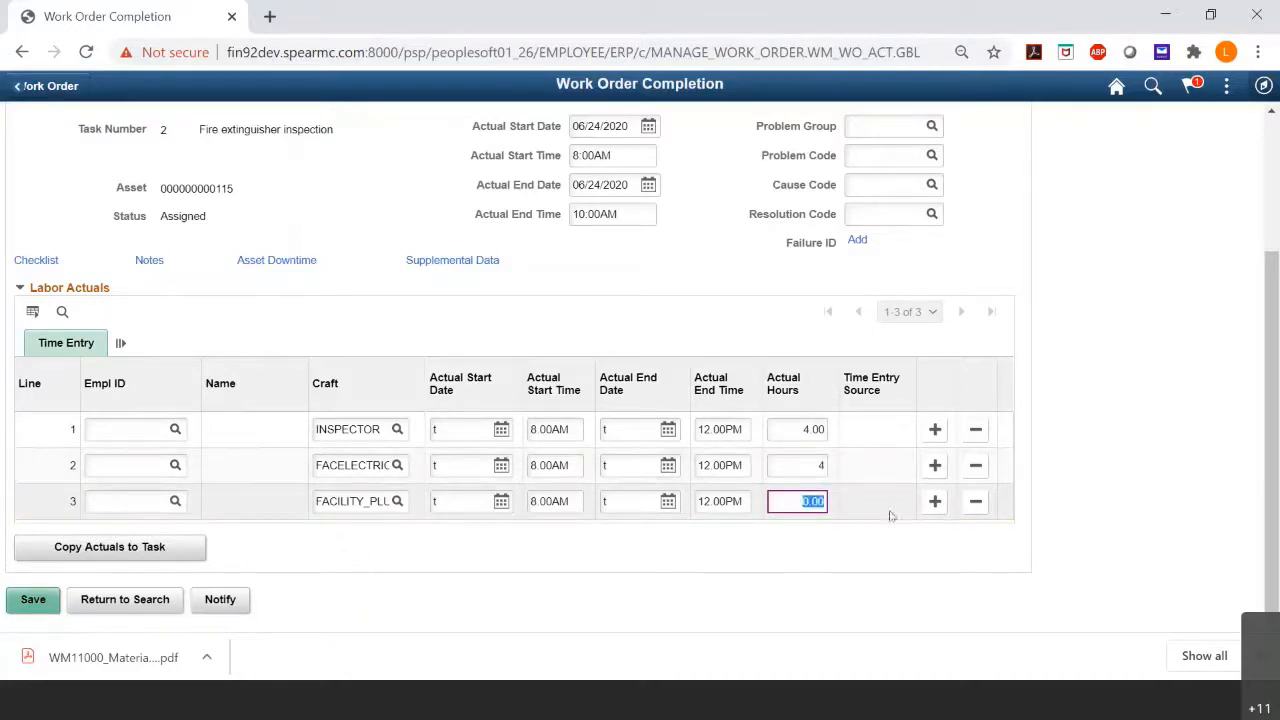
pyautogui.write('4')
pyautogui.click(34, 601)
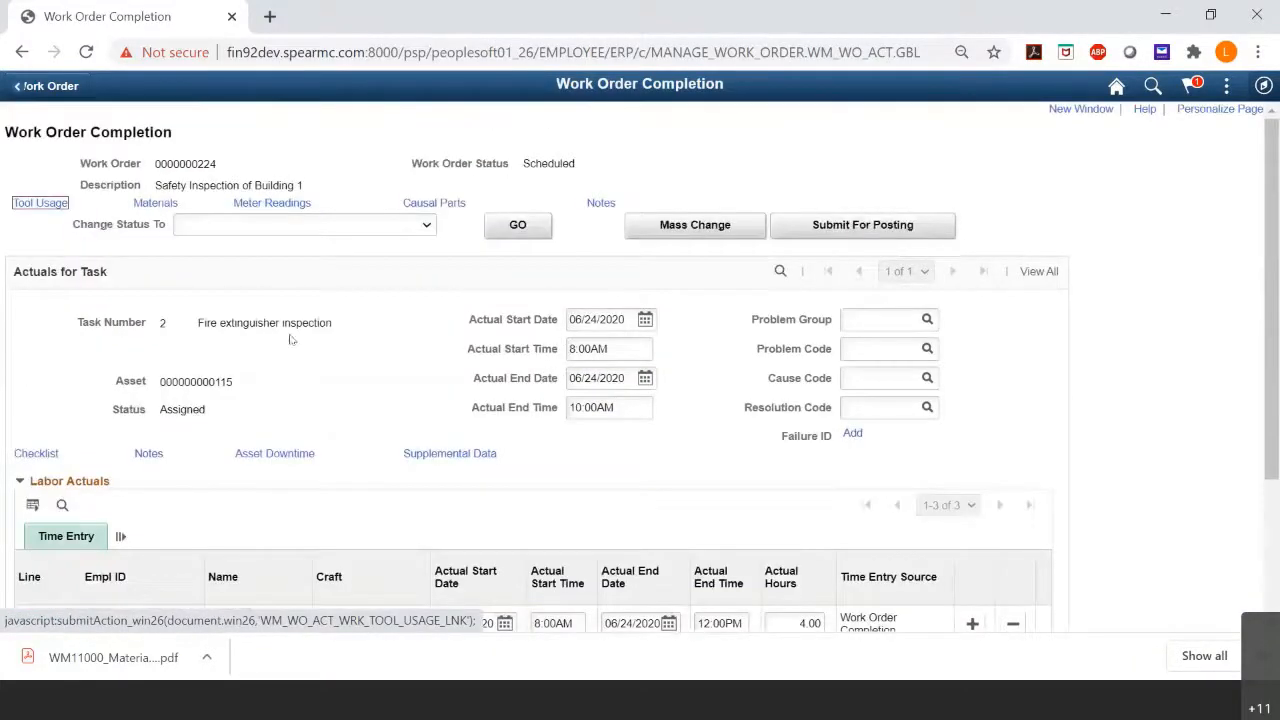
# Record the work order's material usage as 4 for the medium gloves and 10 for the fire extinguishers, and accept the quantities.
pyautogui.click(157, 204)
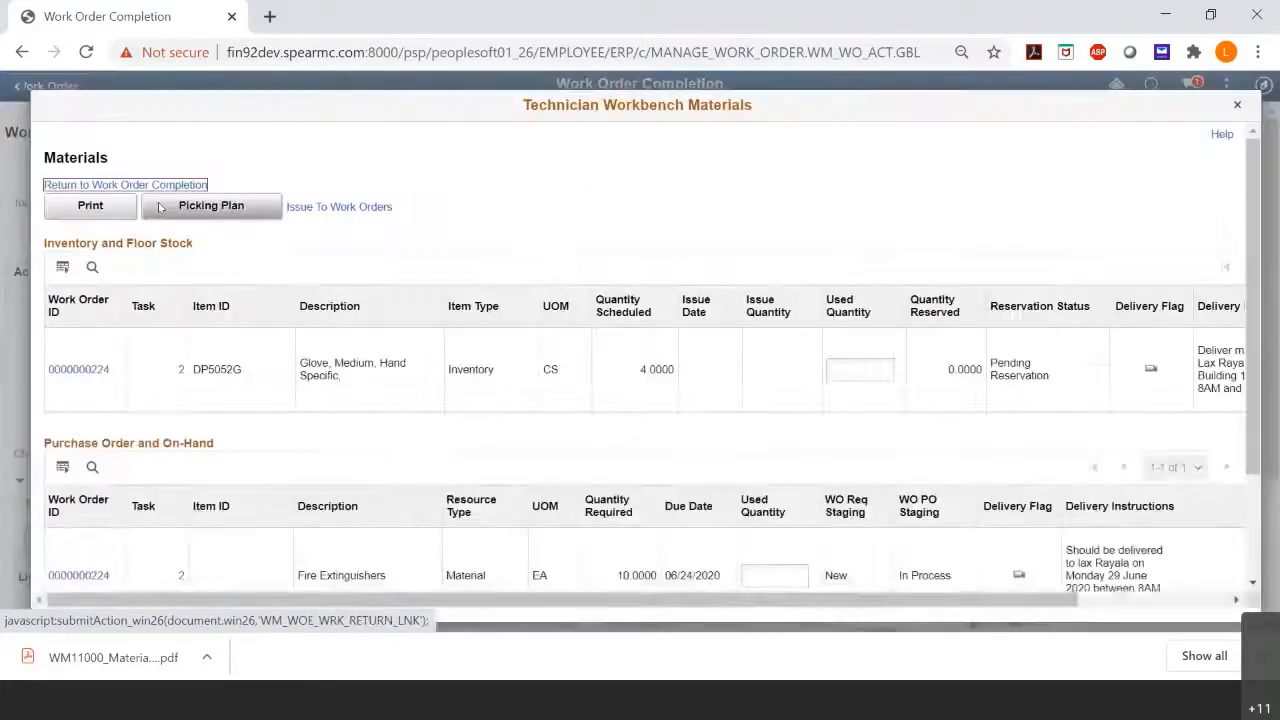
pyautogui.scroll(-2, 160, 205)
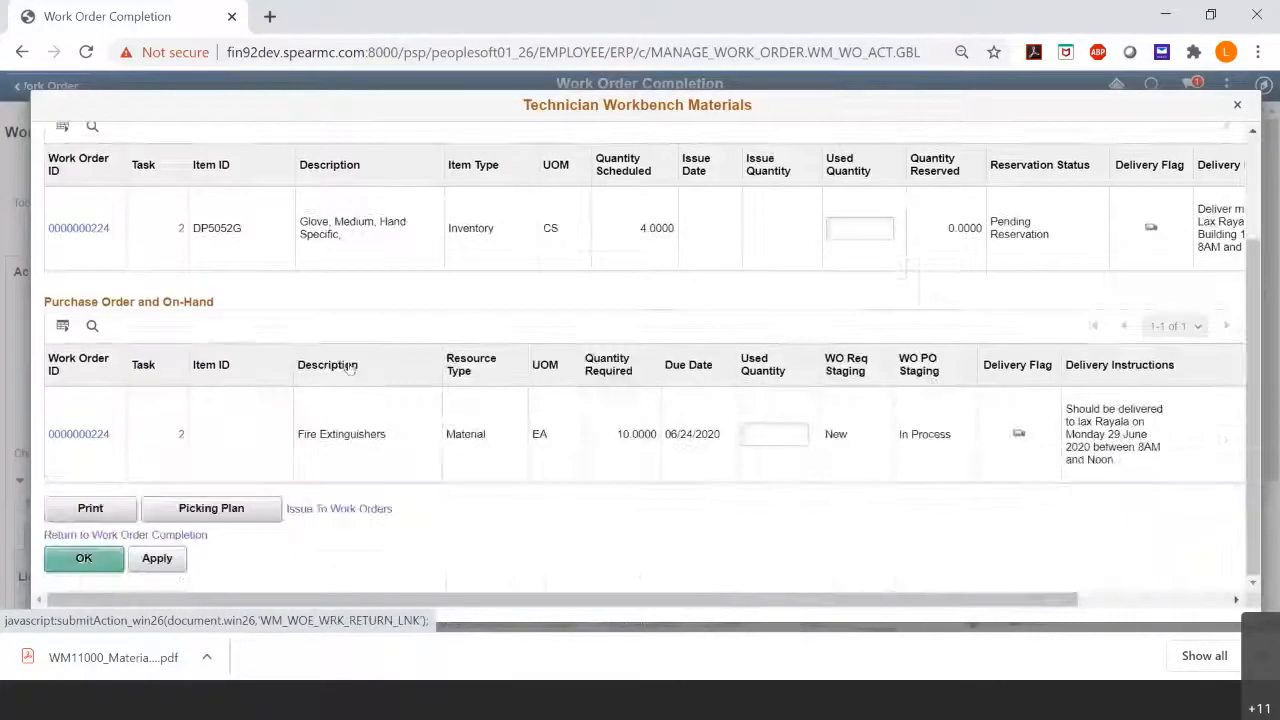
pyautogui.click(865, 227)
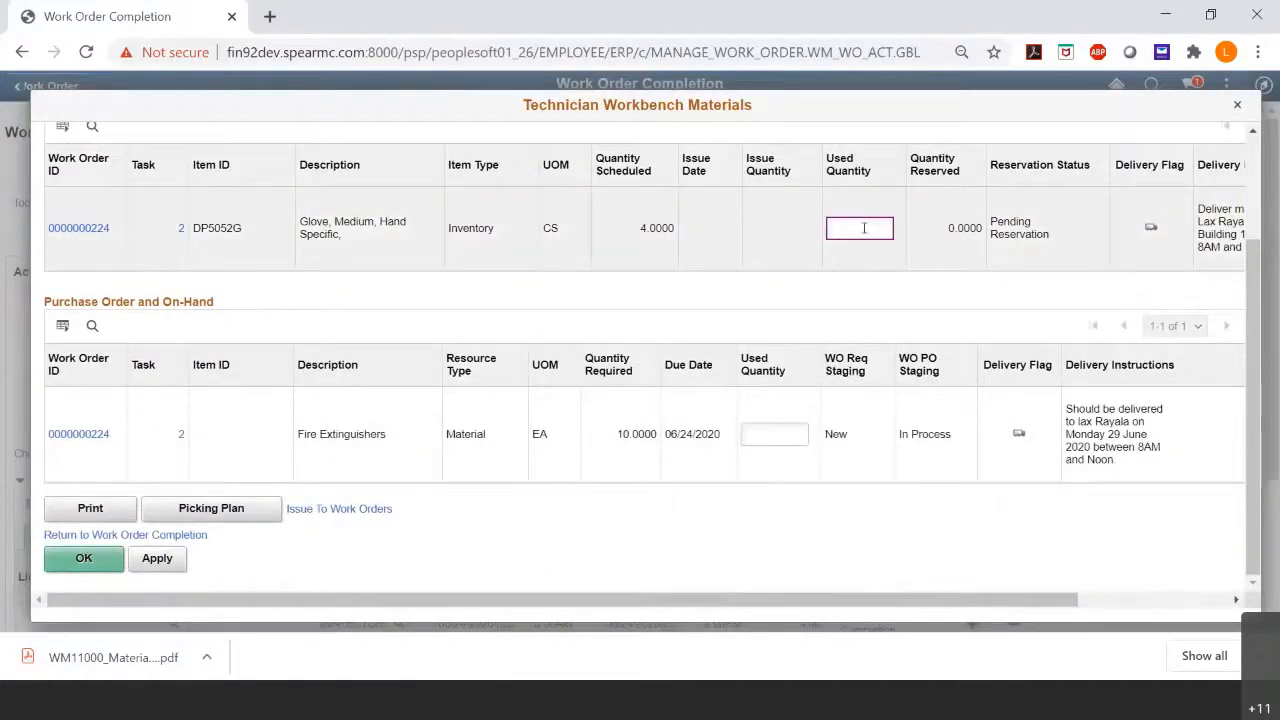
pyautogui.write('4')
pyautogui.click(855, 485)
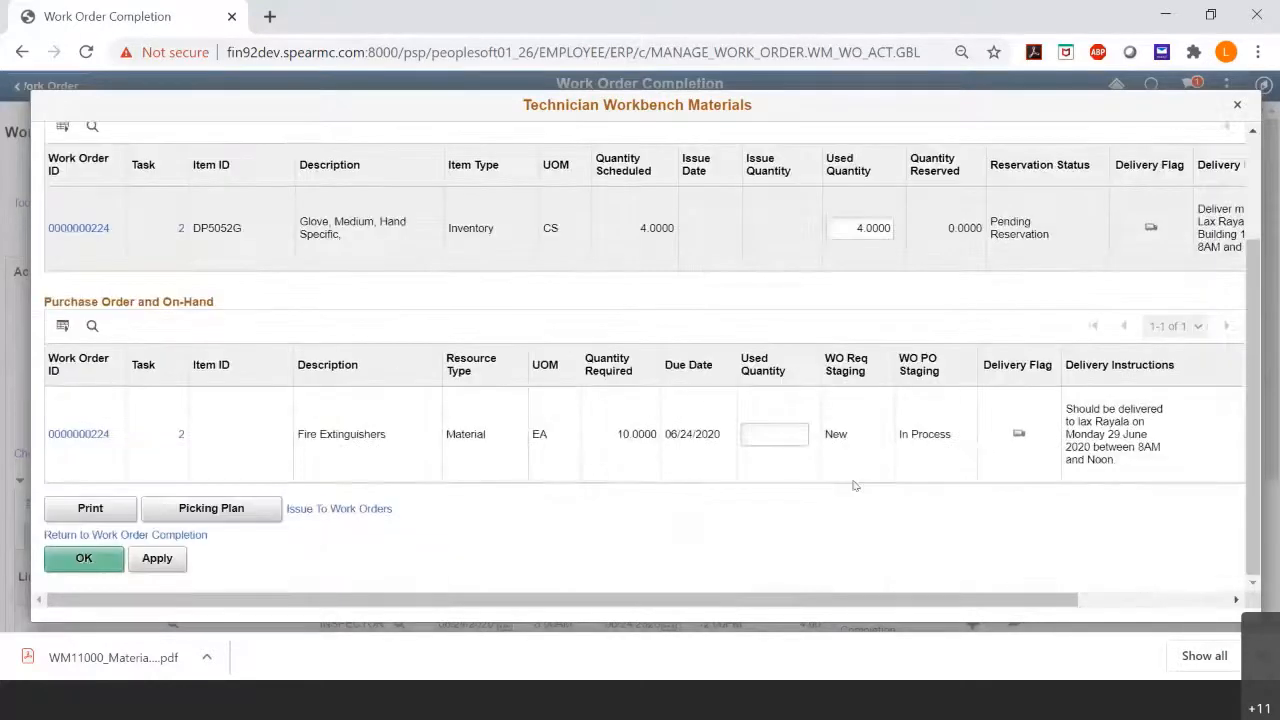
pyautogui.click(777, 434)
pyautogui.write('10')
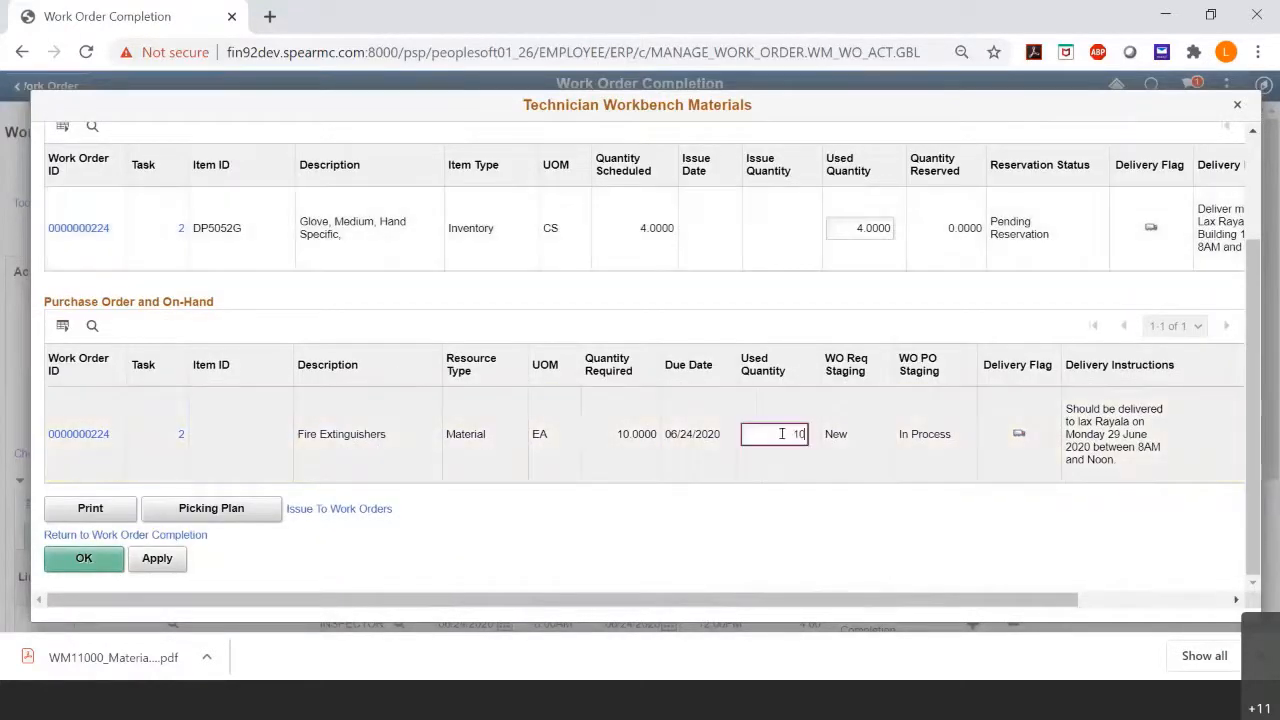
pyautogui.press('Tab')
pyautogui.scroll(3, 866, 420)
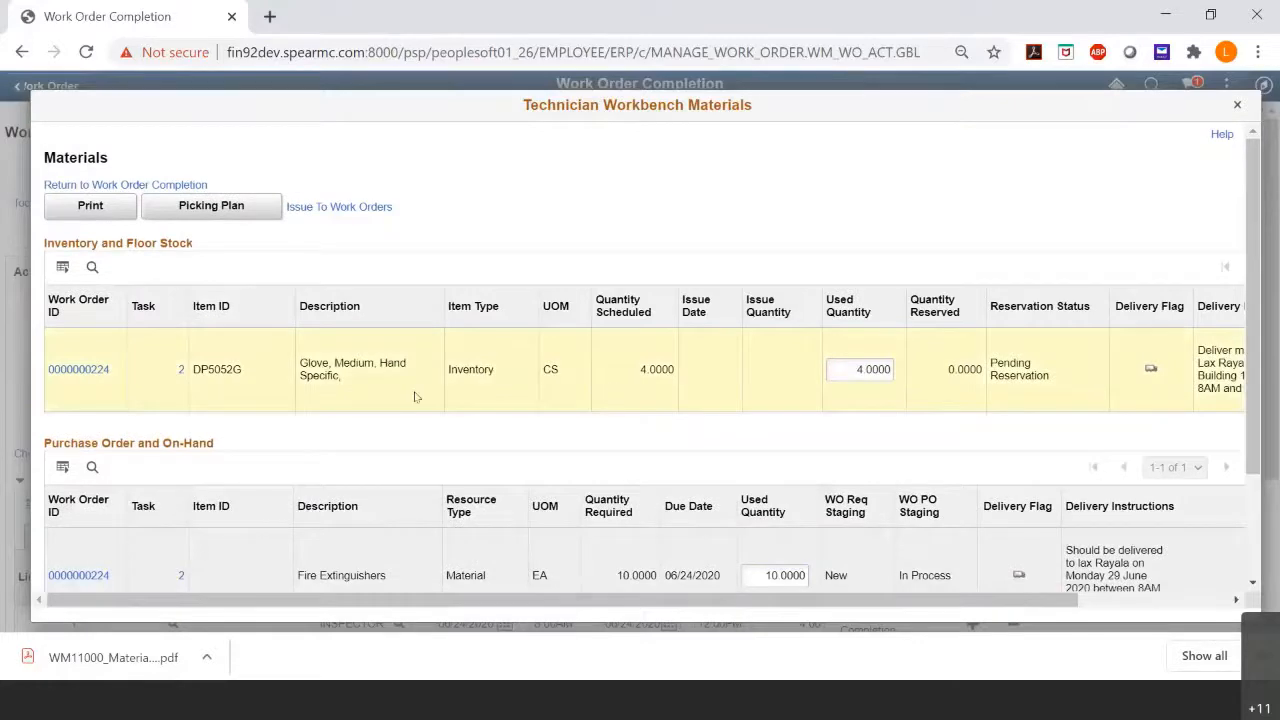
pyautogui.scroll(-3, 120, 540)
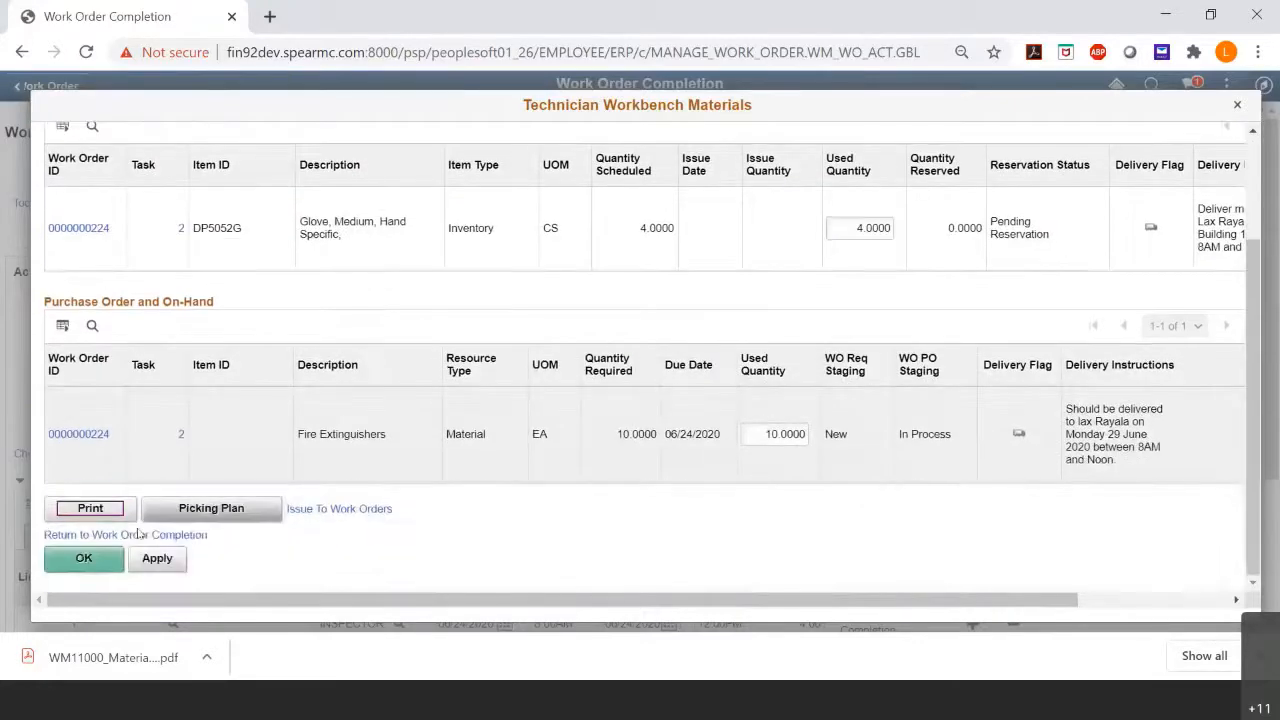
pyautogui.click(70, 566)
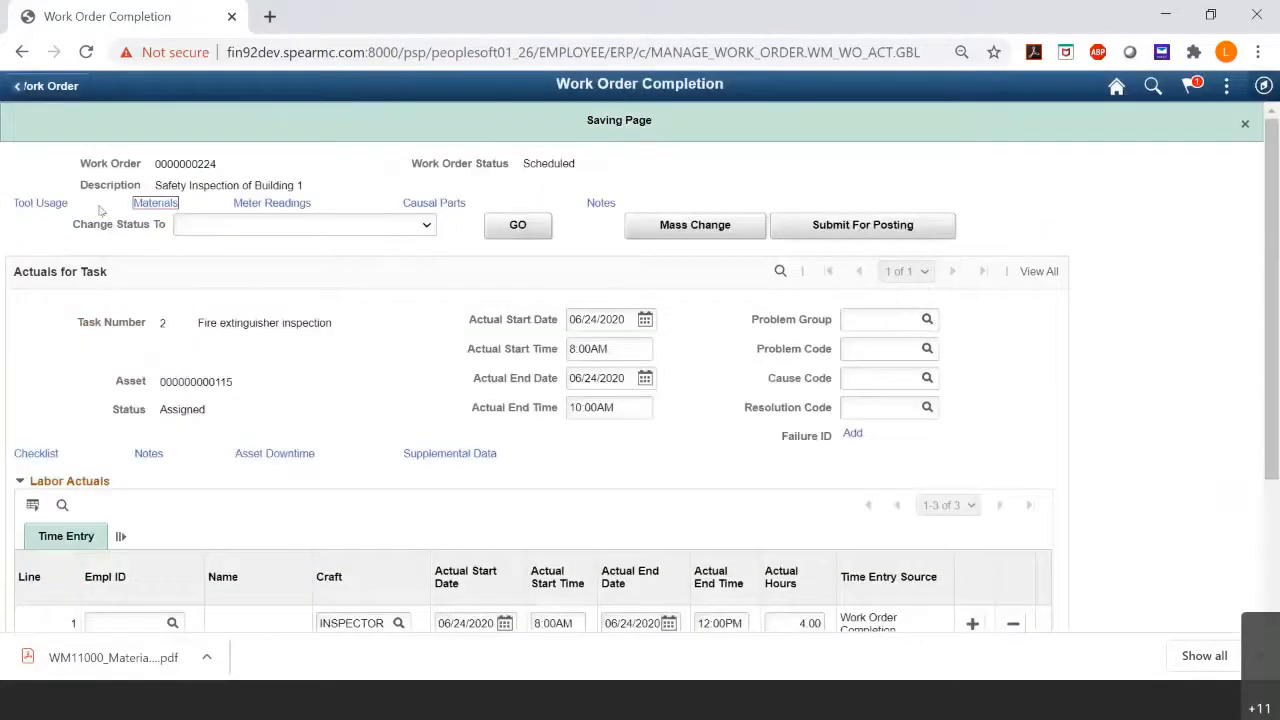
# Enter a used quantity of 1 on the task's tool usage line and return to the work order completion.
pyautogui.click(40, 203)
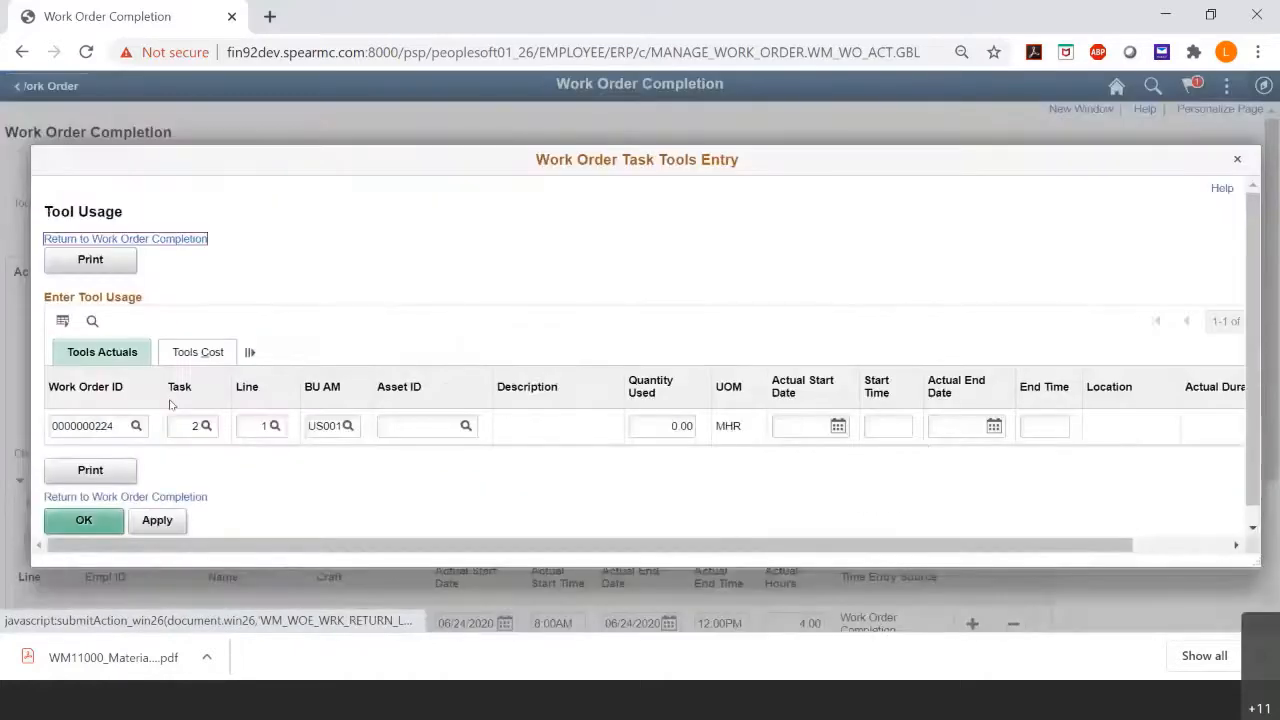
pyautogui.click(649, 421)
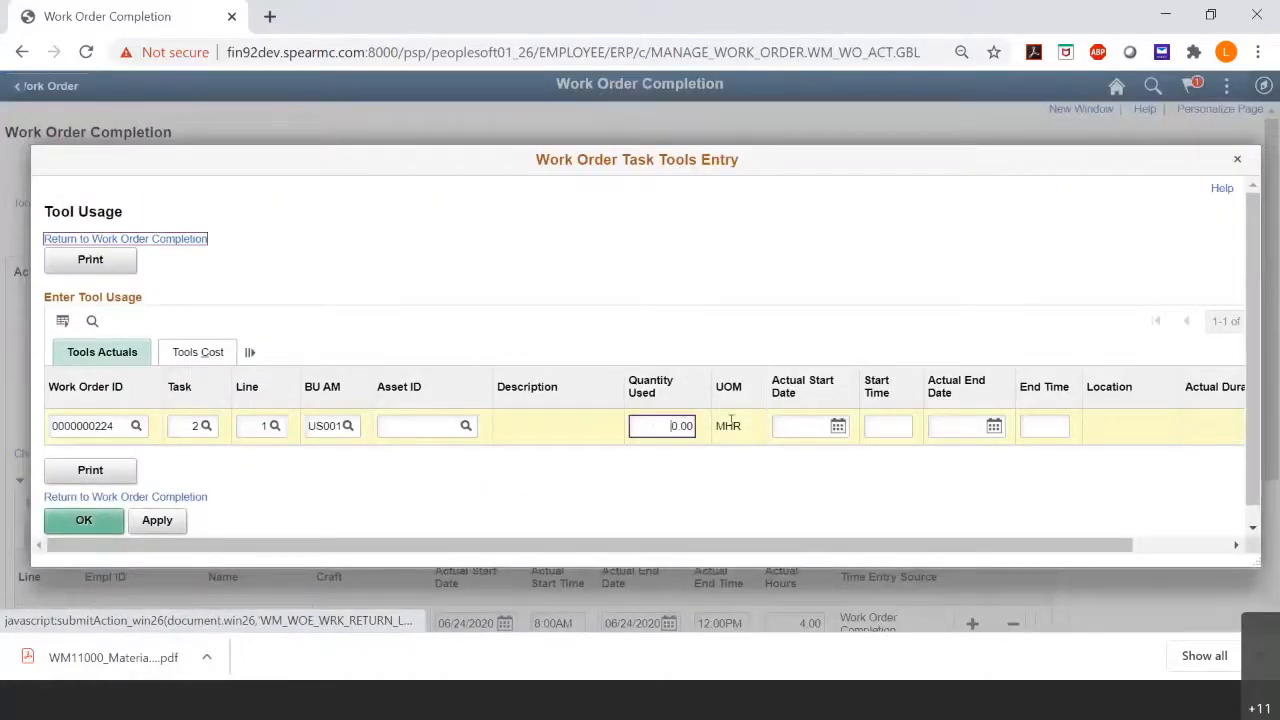
pyautogui.write('1')
pyautogui.press('Tab')
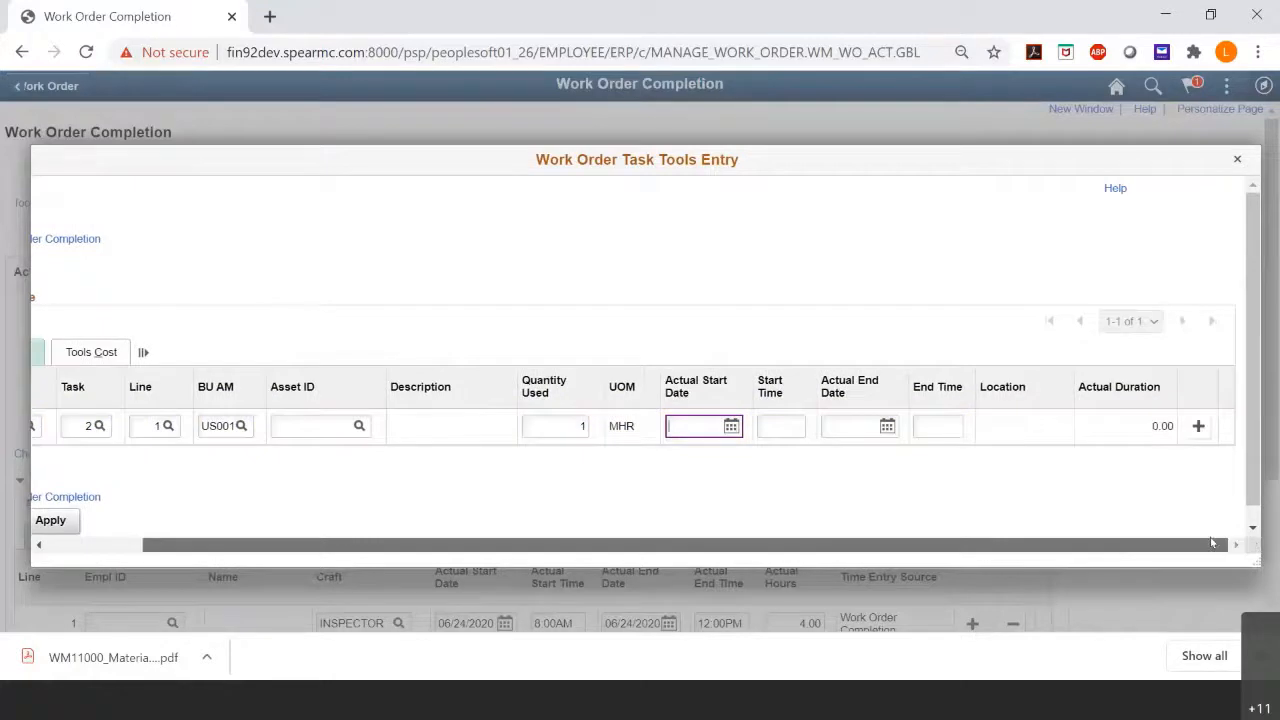
pyautogui.moveTo(1212, 545); pyautogui.dragTo(1110, 547)
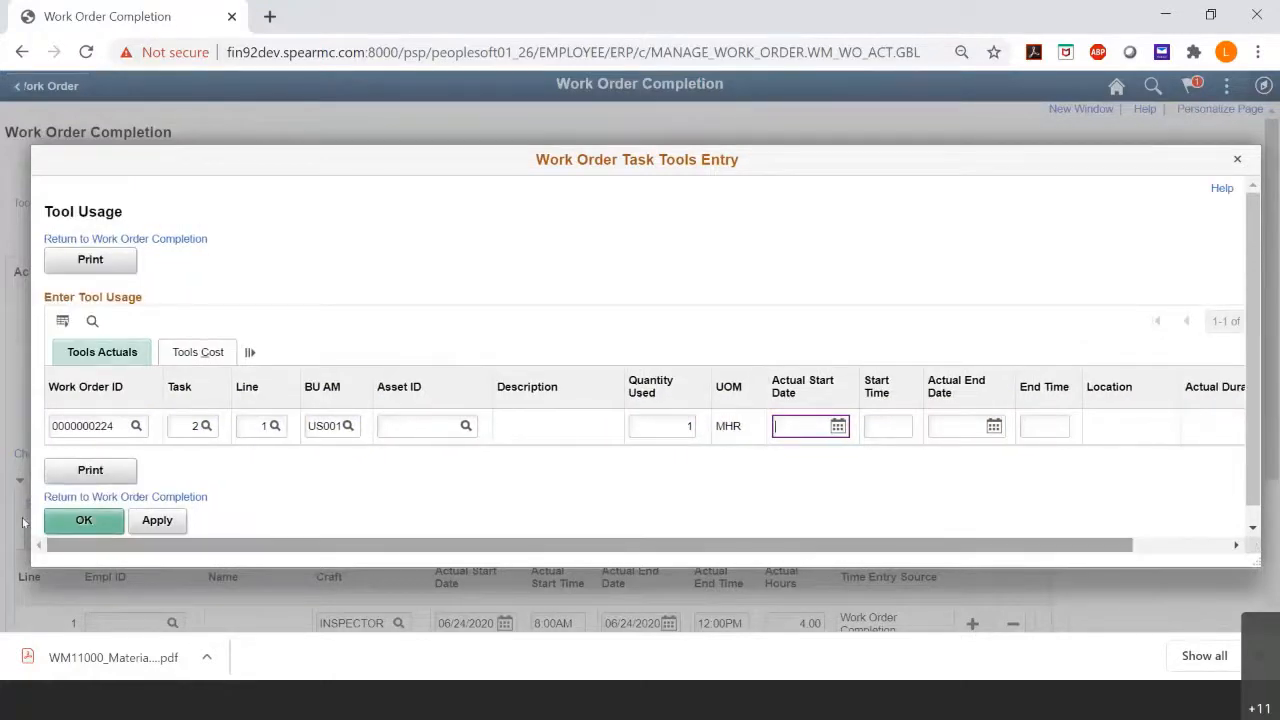
pyautogui.click(176, 498)
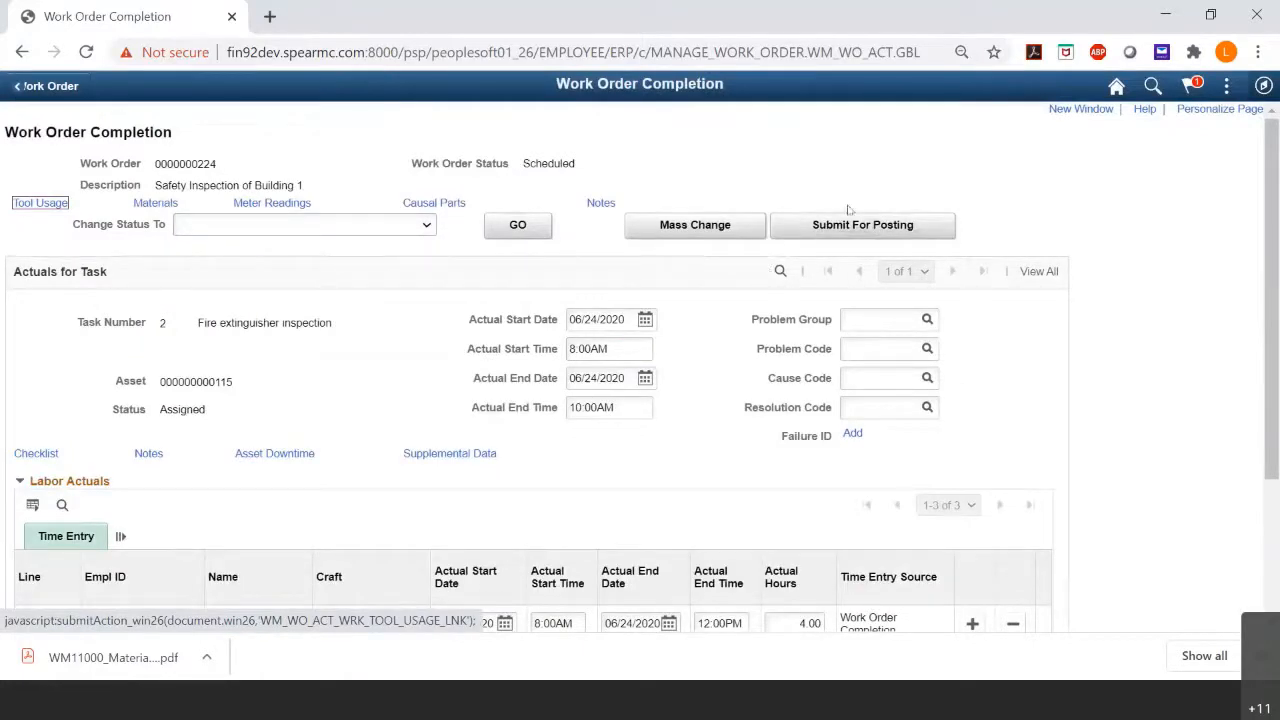
# Review the fire extinguisher inspection task's actual dates, times, problem and resolution codes, and labor actuals lines.
pyautogui.scroll(-2, 907, 311)
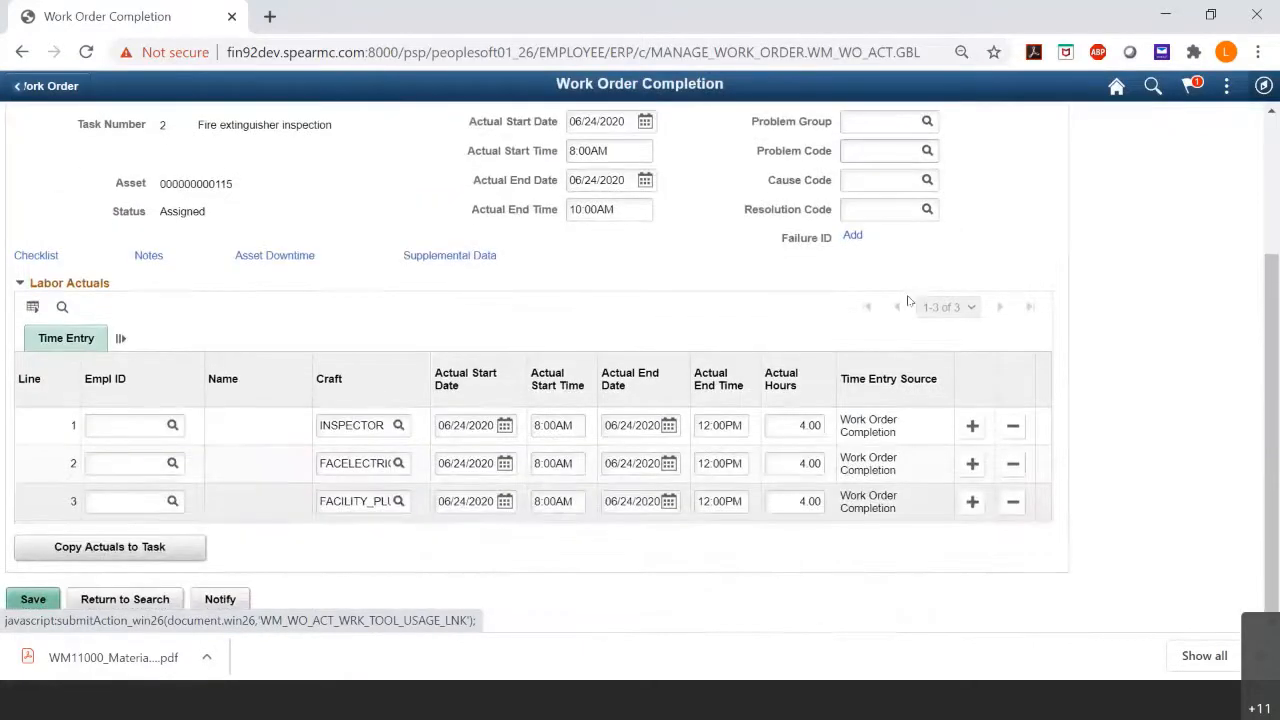
pyautogui.scroll(1, 910, 300)
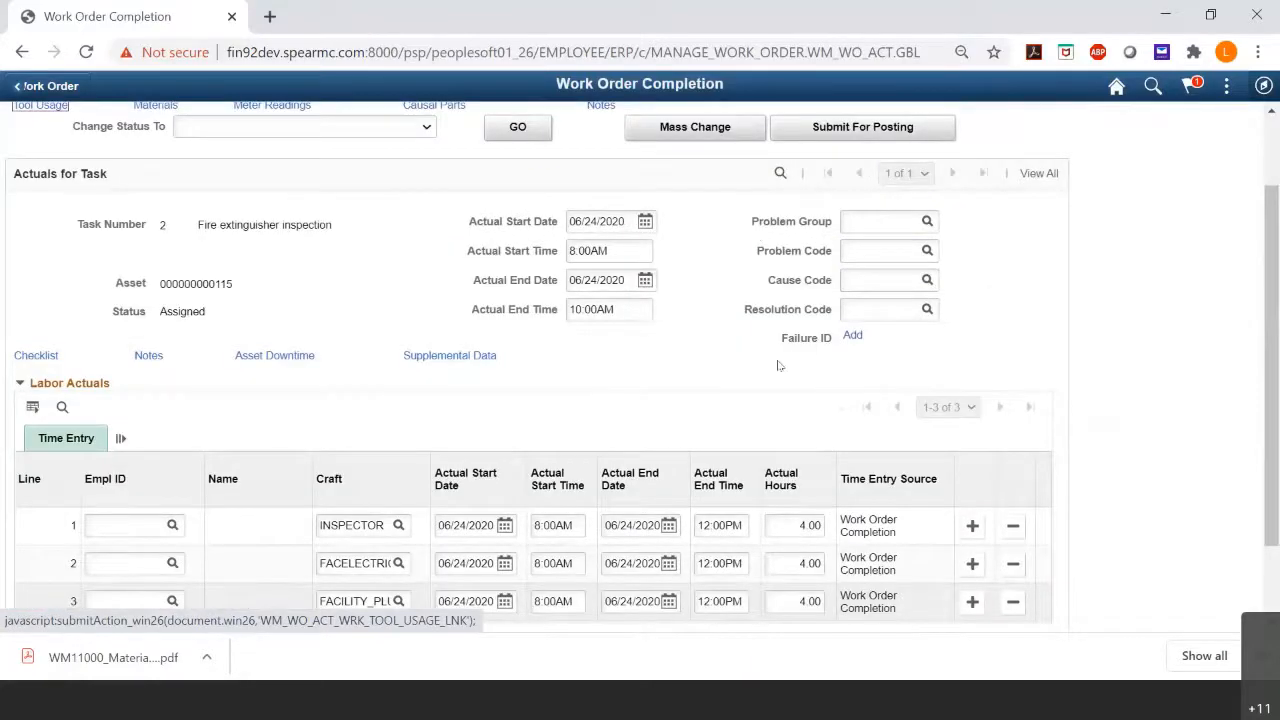
pyautogui.scroll(1, 781, 366)
pyautogui.scroll(-2, 738, 373)
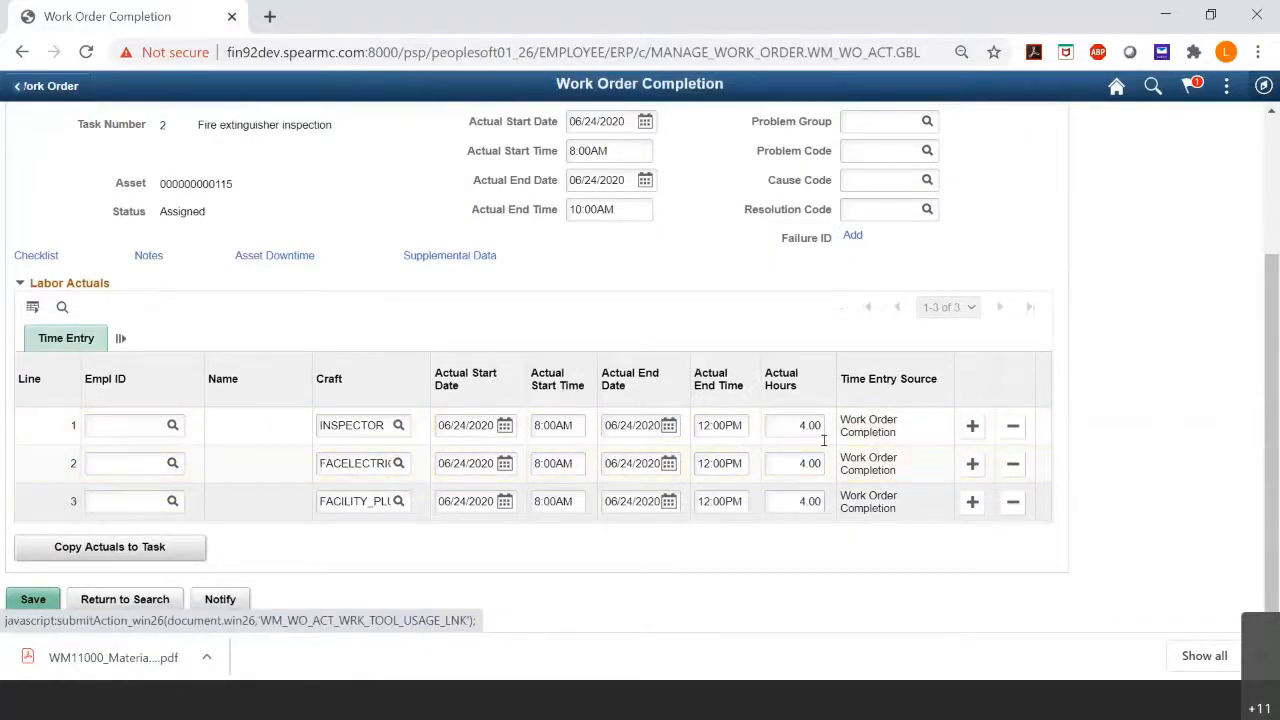
pyautogui.scroll(1, 806, 506)
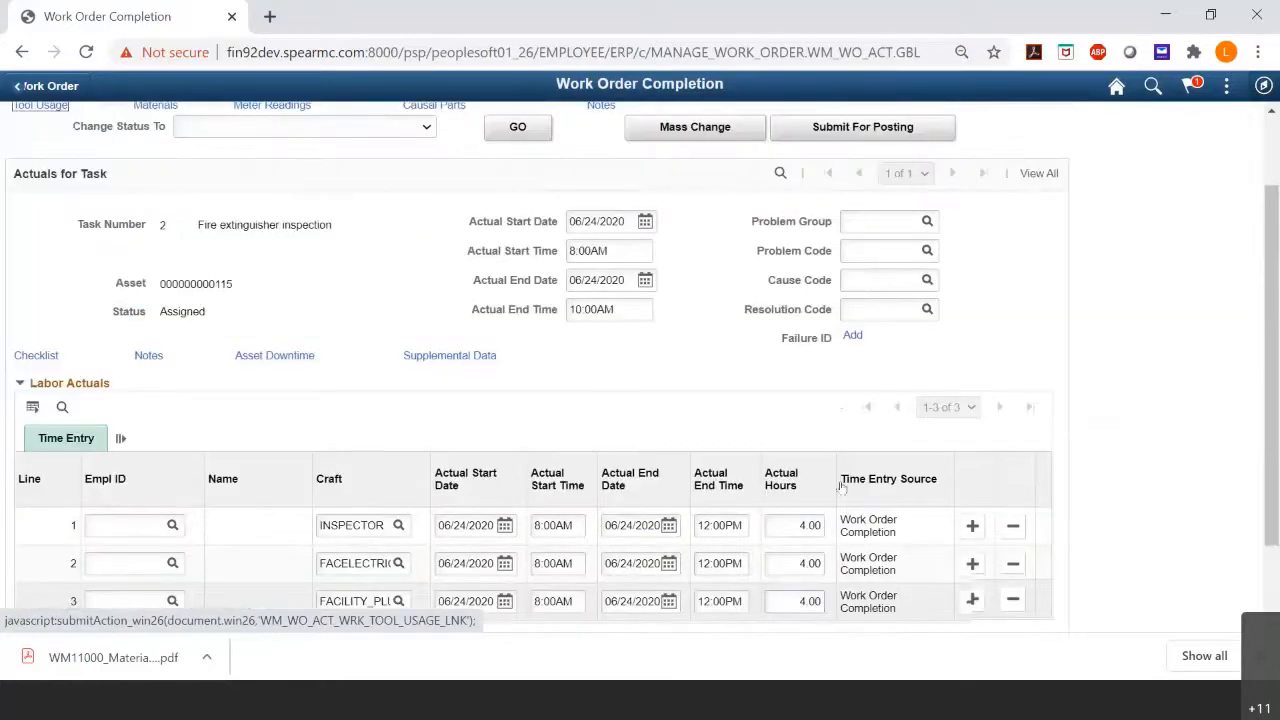
pyautogui.scroll(1, 822, 433)
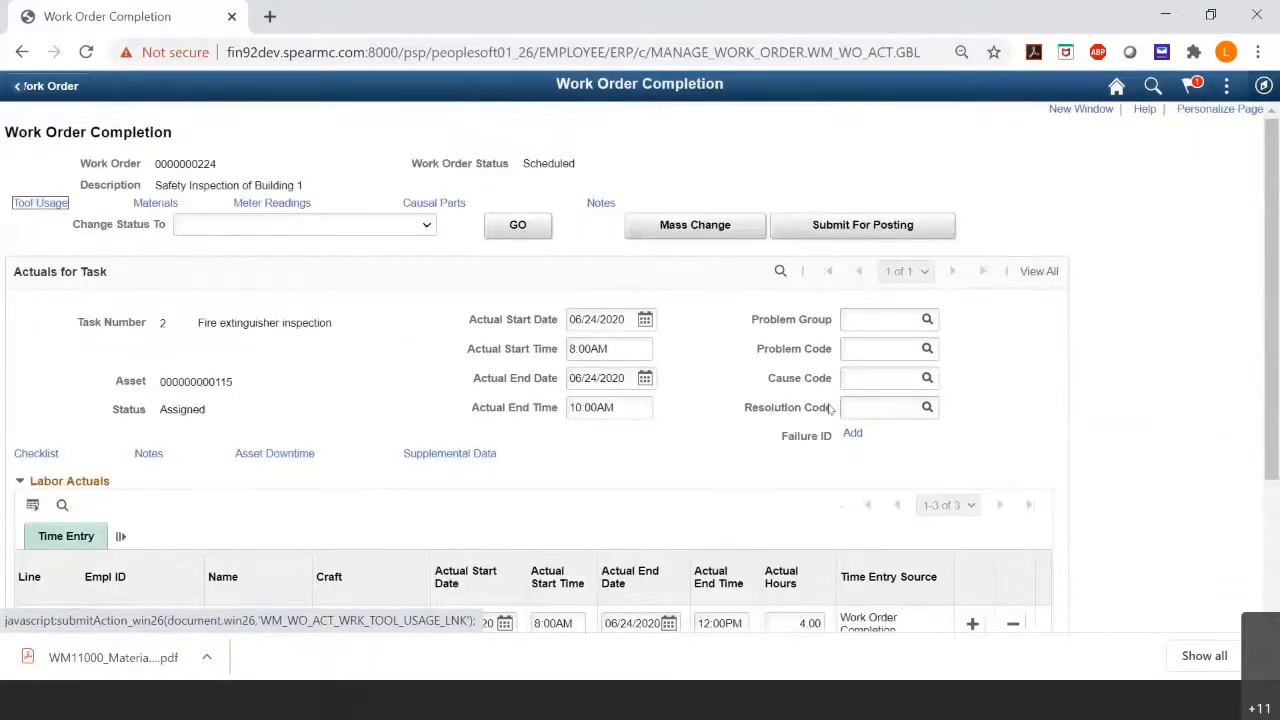
pyautogui.scroll(-2, 757, 431)
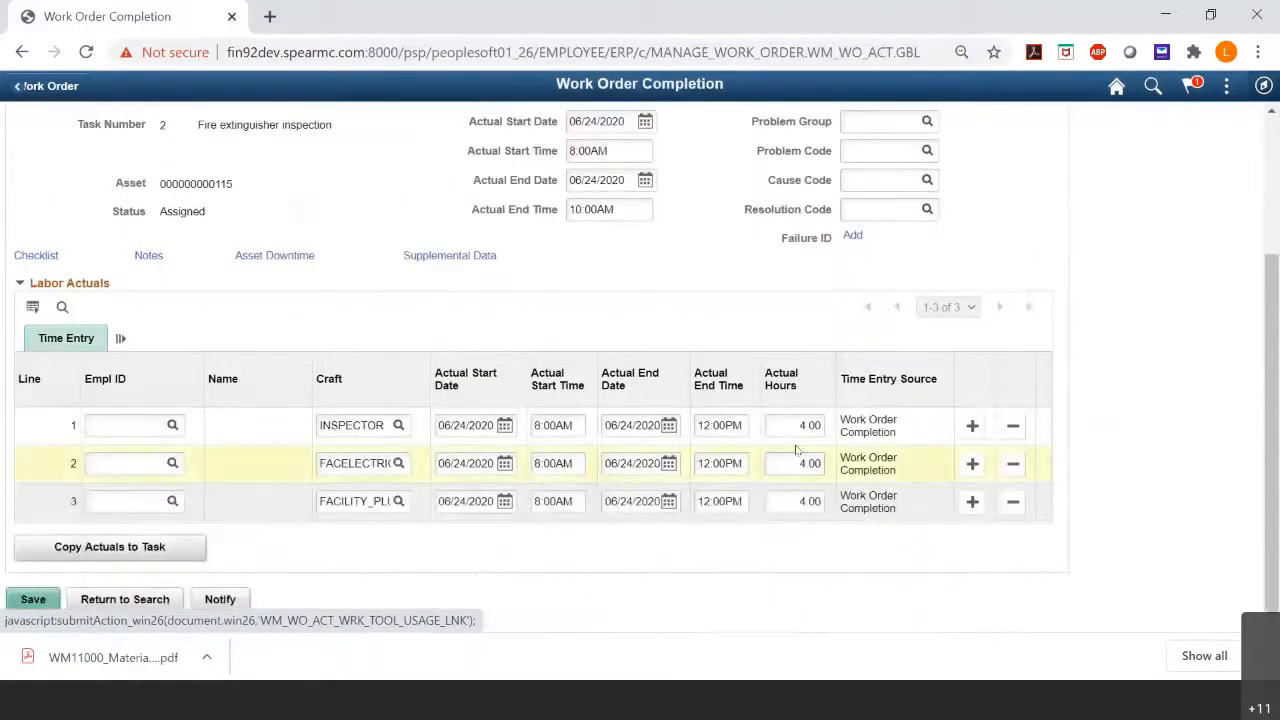
pyautogui.scroll(1, 790, 430)
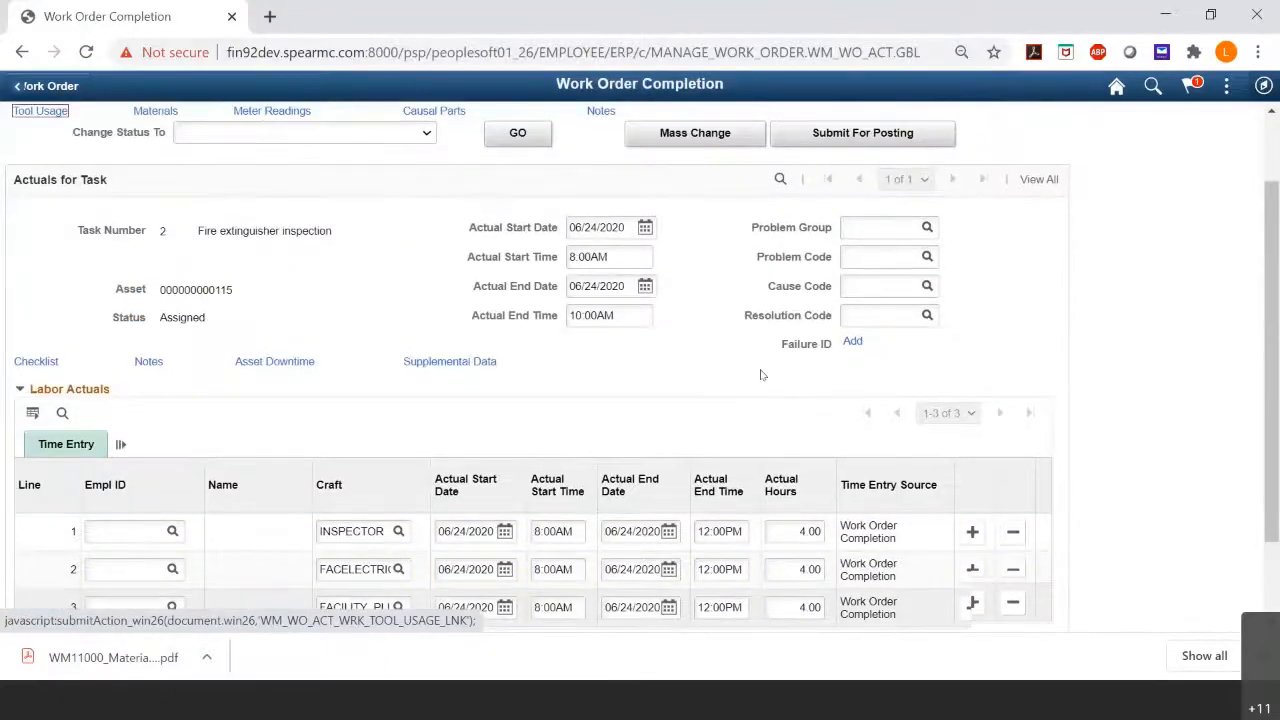
pyautogui.scroll(1, 762, 374)
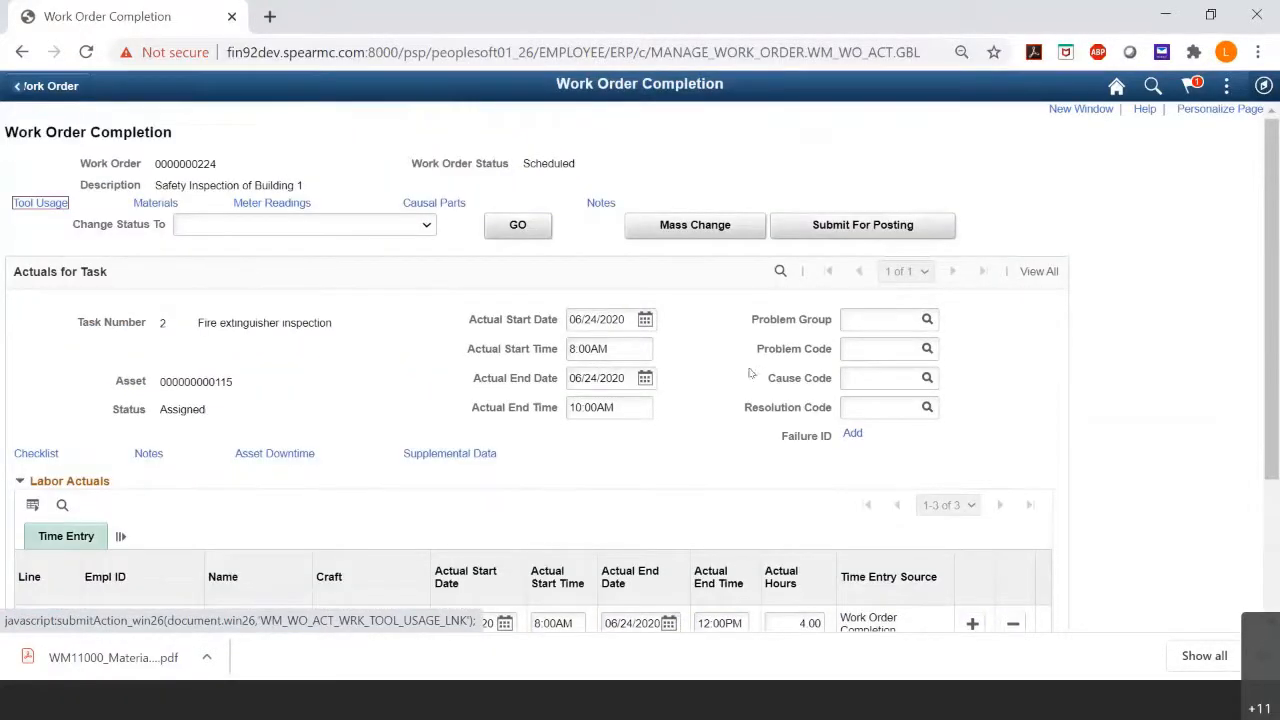
pyautogui.scroll(-2, 724, 409)
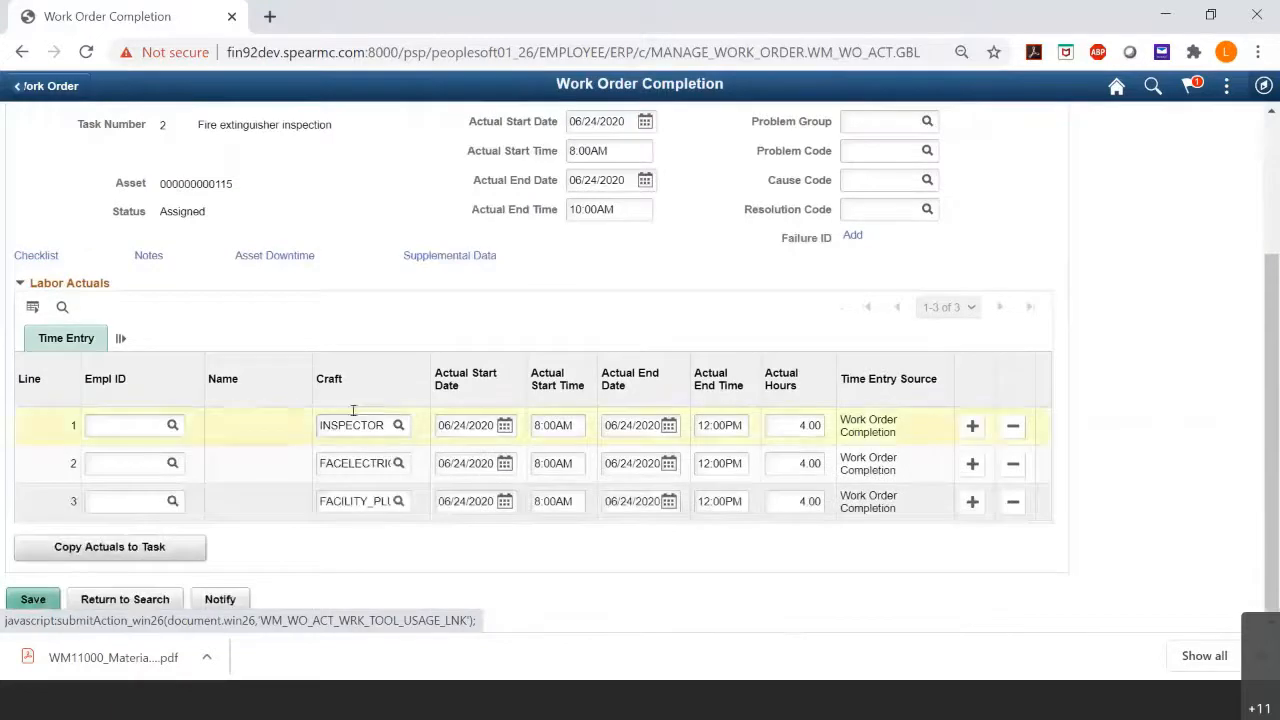
pyautogui.scroll(2, 340, 352)
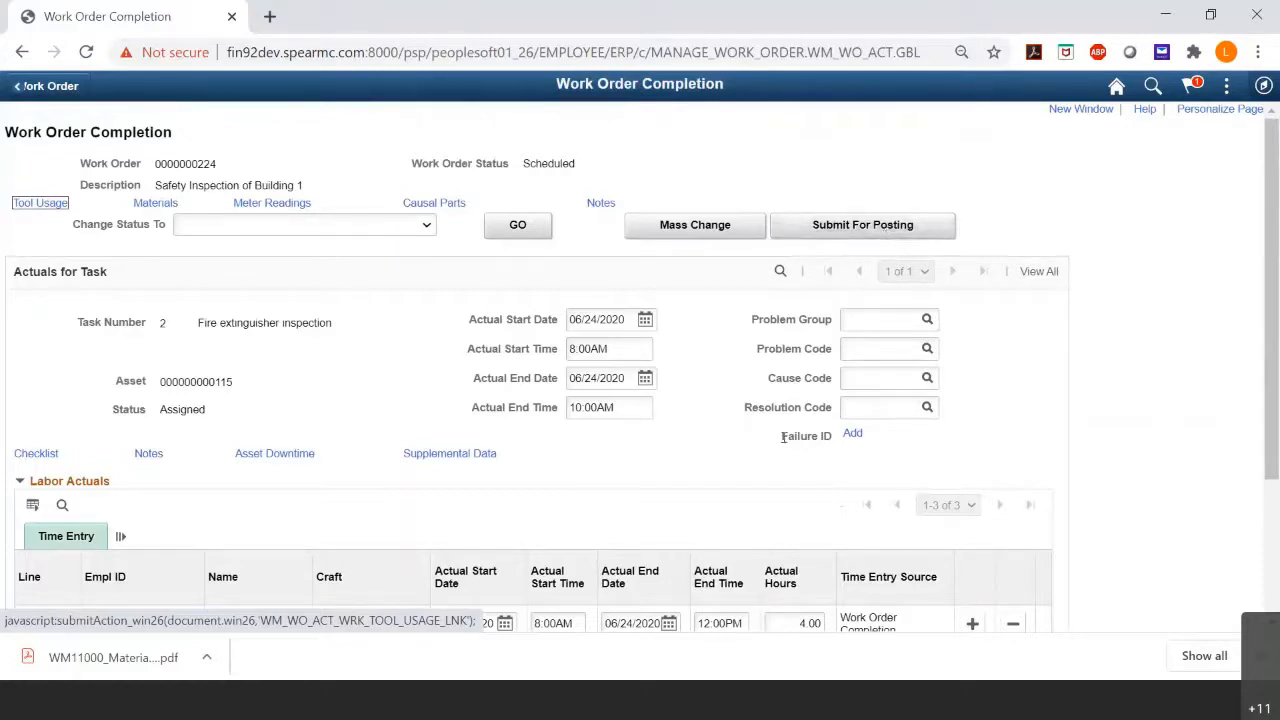
pyautogui.scroll(-1, 790, 467)
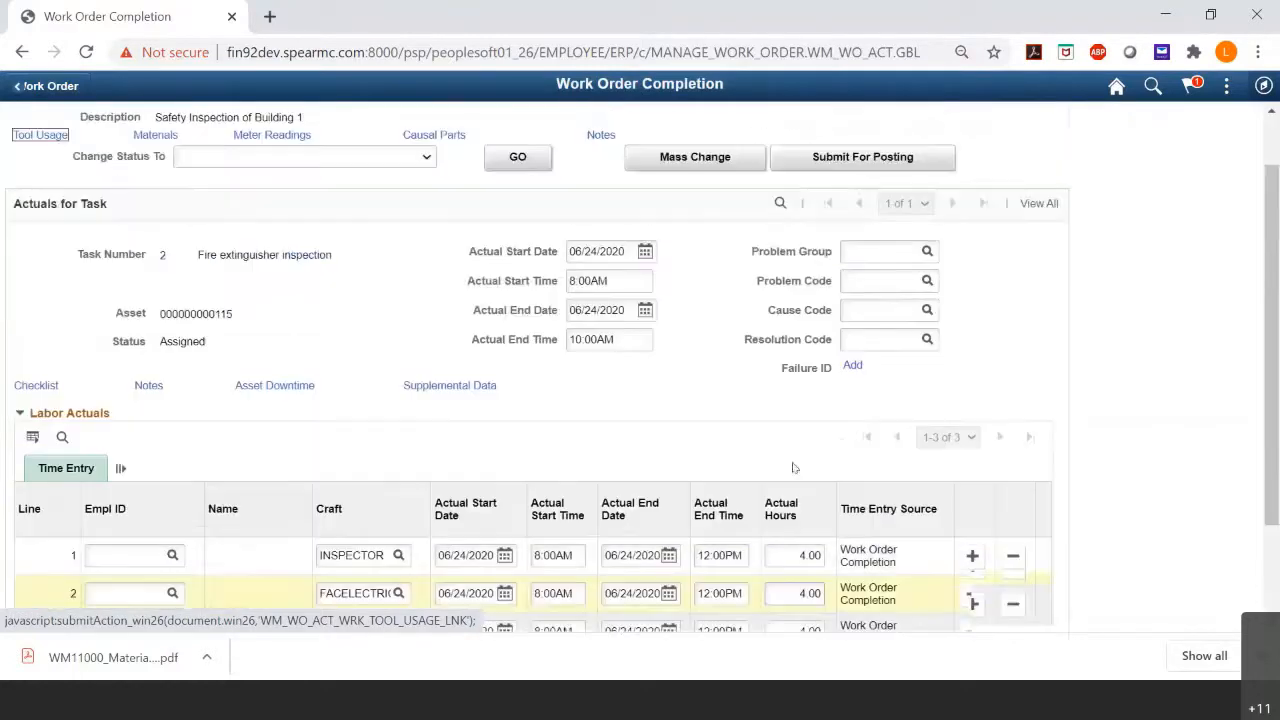
pyautogui.scroll(1, 793, 467)
pyautogui.scroll(-3, 770, 468)
pyautogui.scroll(2, 745, 410)
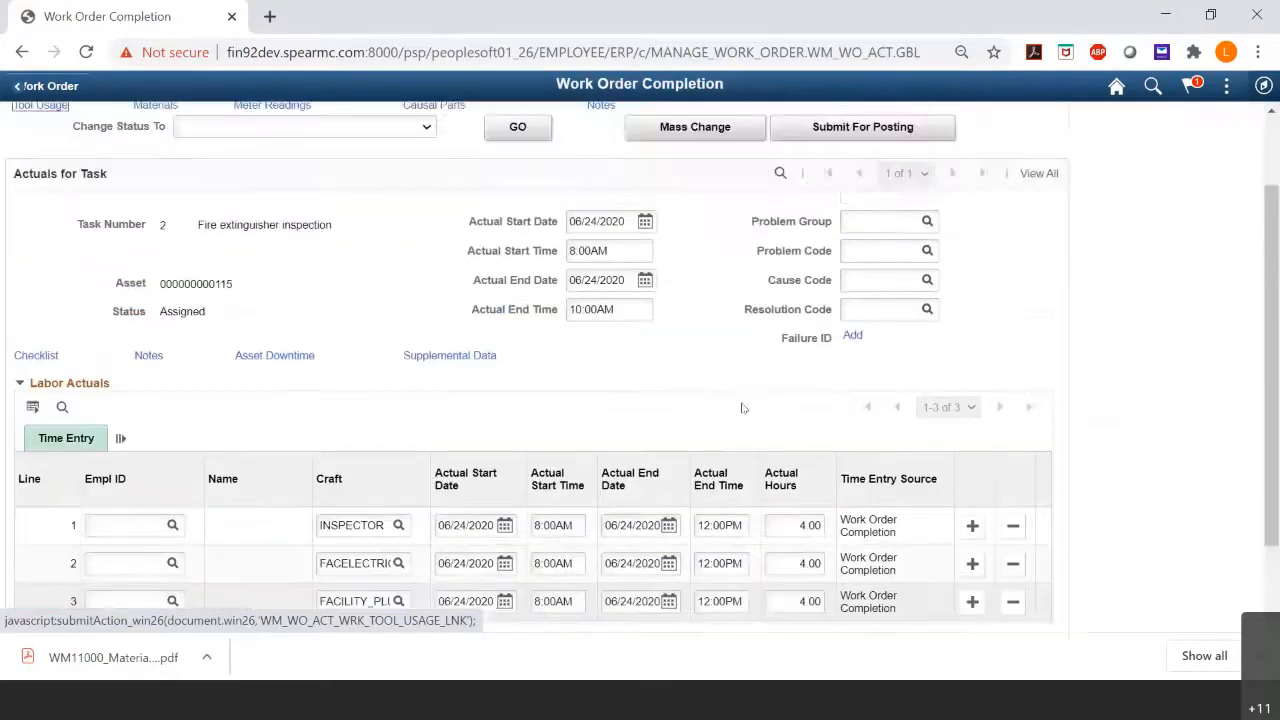
pyautogui.scroll(2, 742, 408)
pyautogui.scroll(-3, 714, 449)
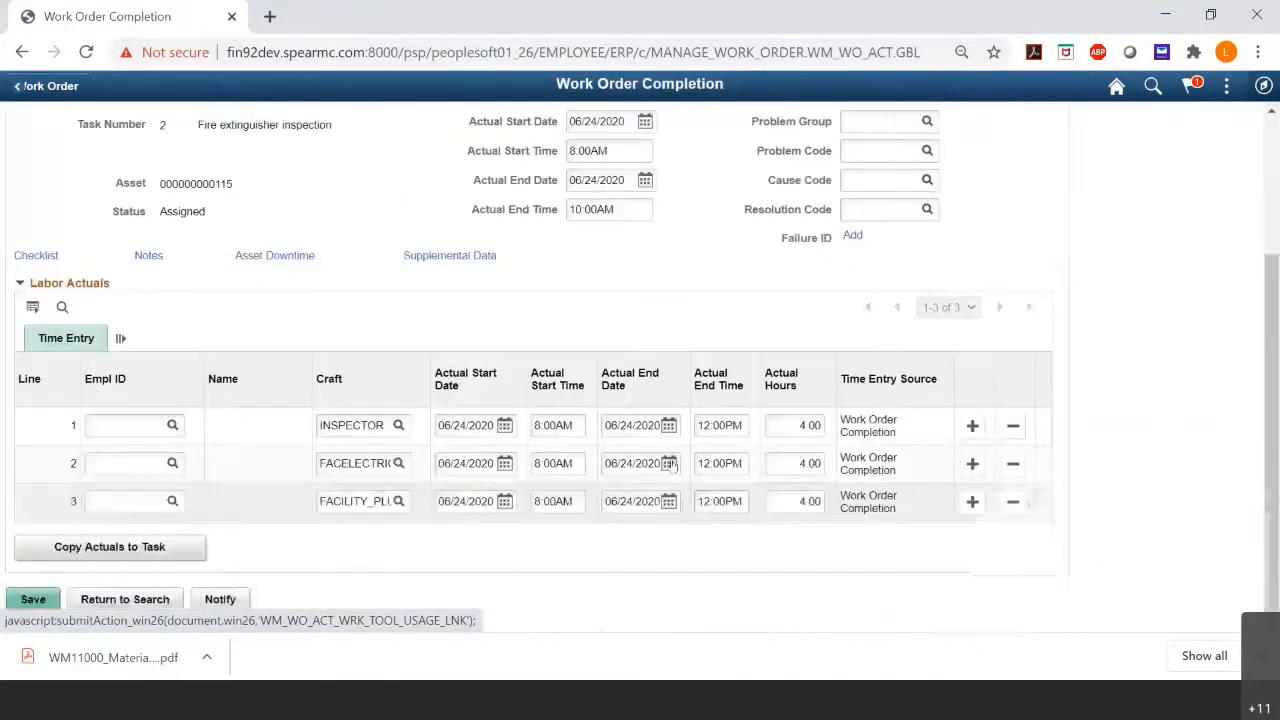
pyautogui.scroll(1, 700, 463)
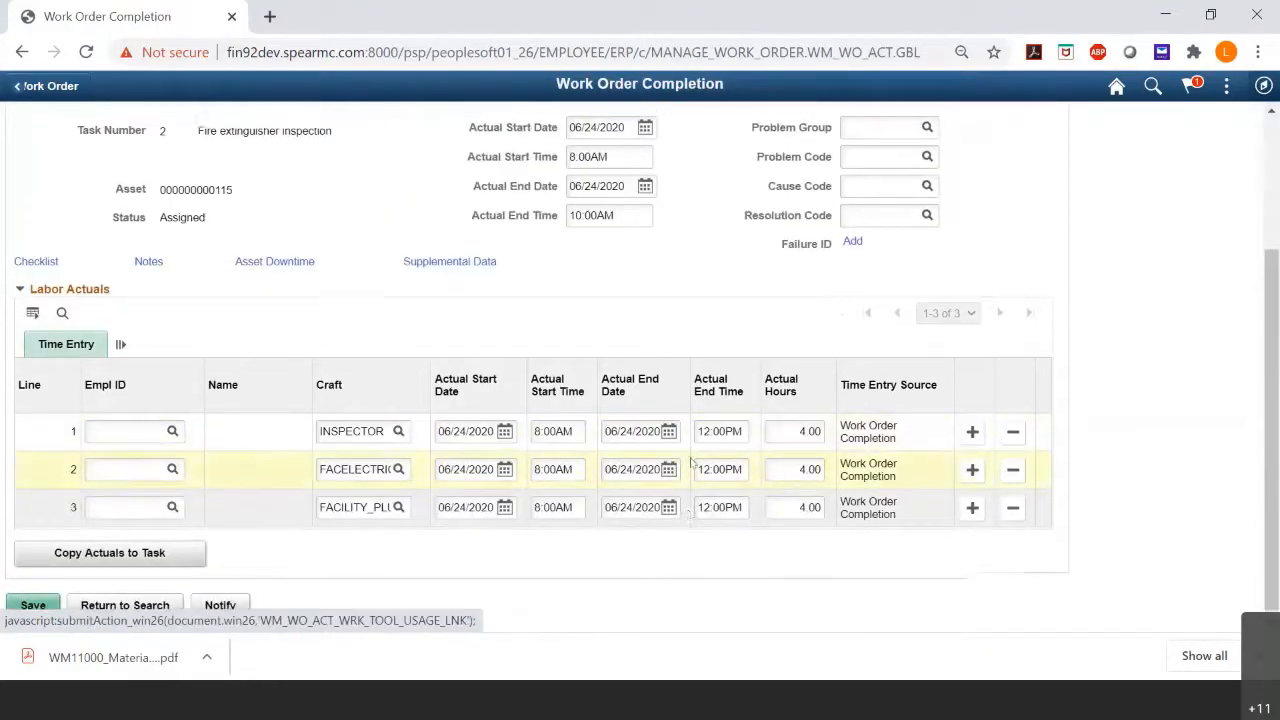
pyautogui.scroll(3, 690, 463)
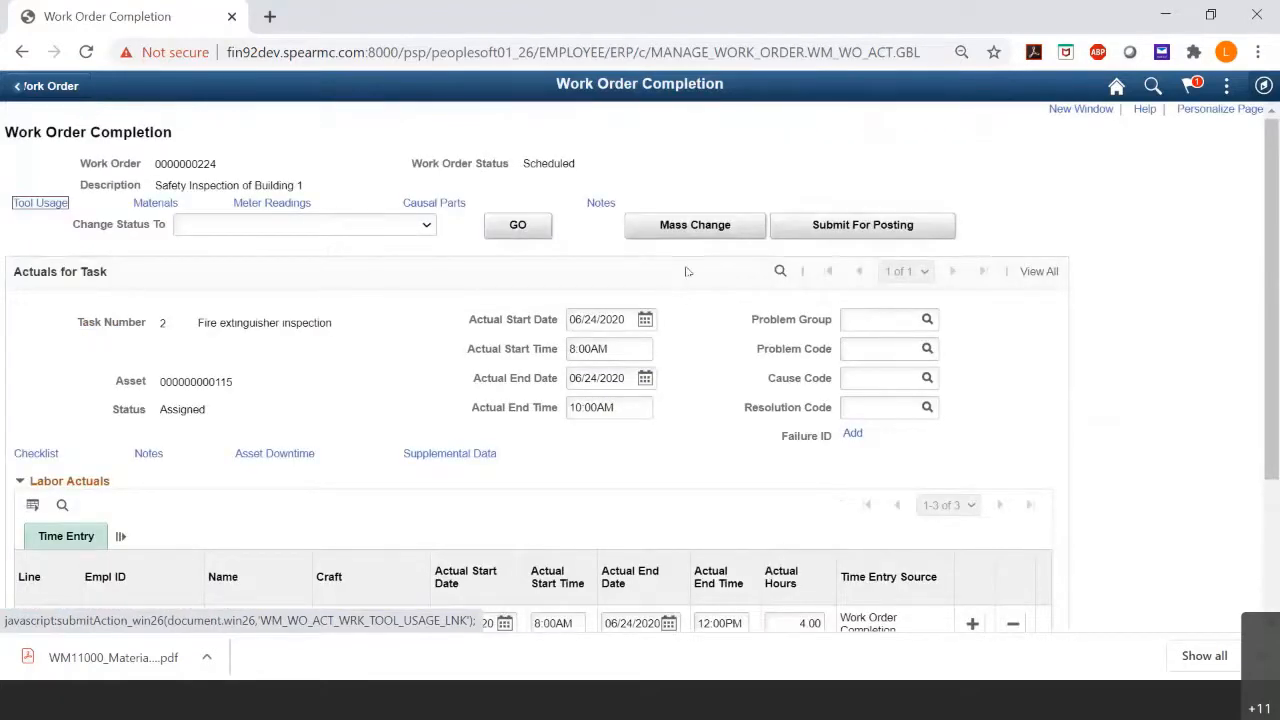
pyautogui.click(700, 229)
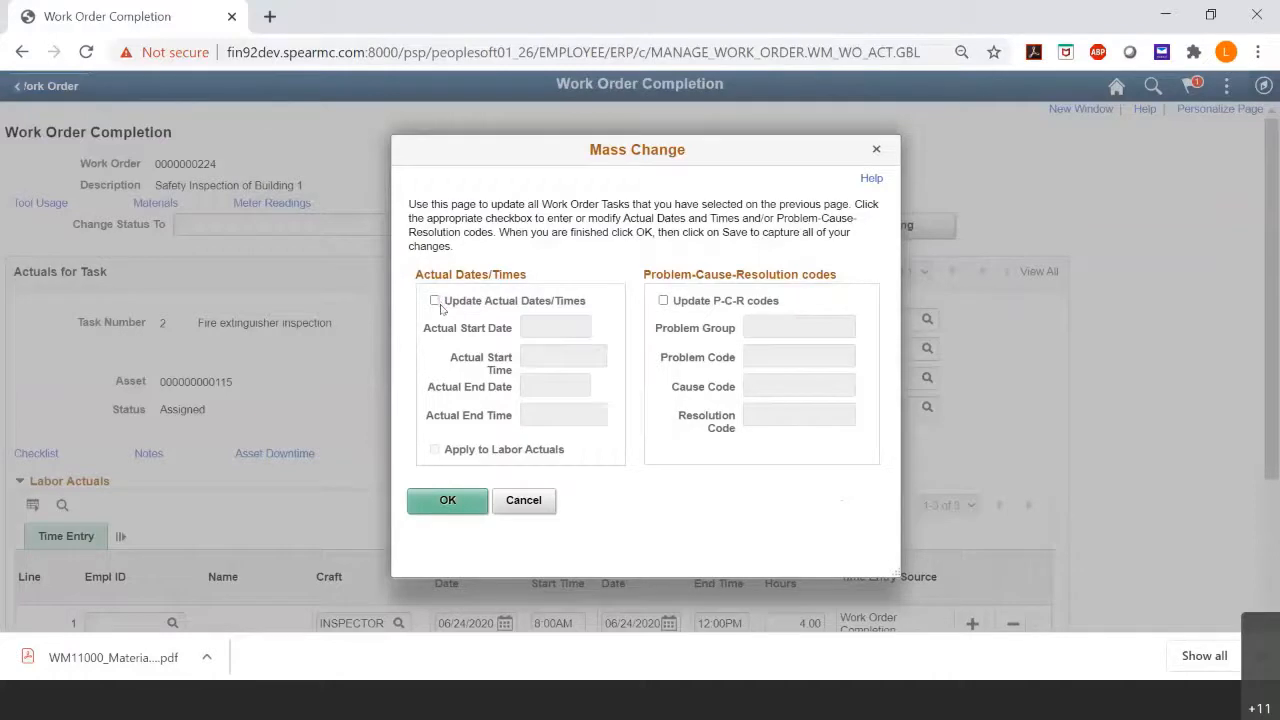
pyautogui.click(434, 301)
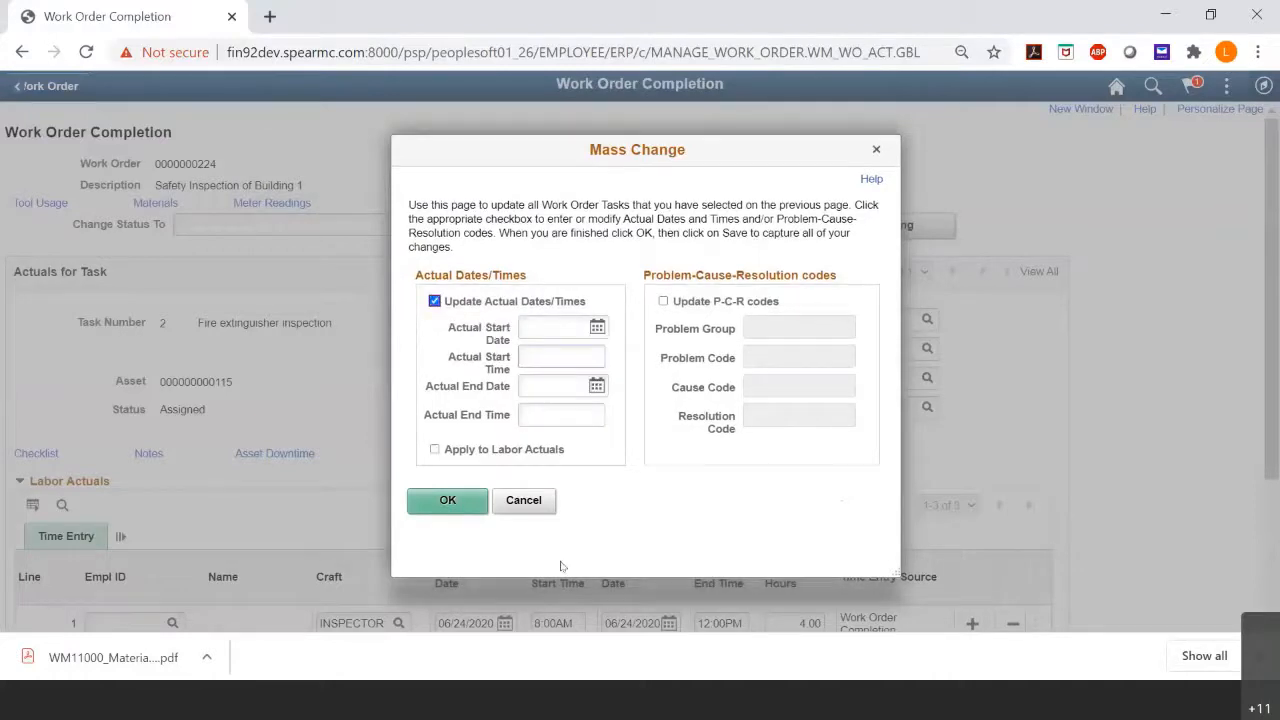
pyautogui.click(523, 500)
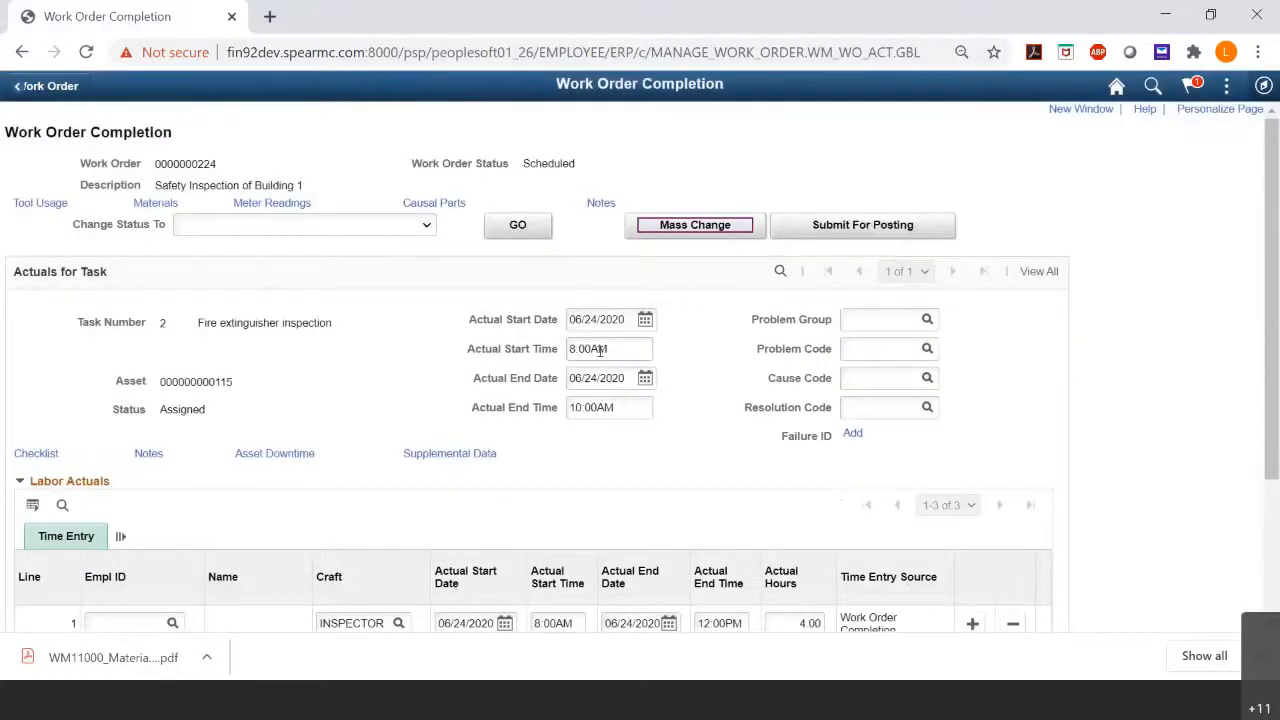
# Change the work order's fire extinguisher inspection task status to Complete with Notify Scheduler enabled, and save the work order completion.
pyautogui.click(395, 230)
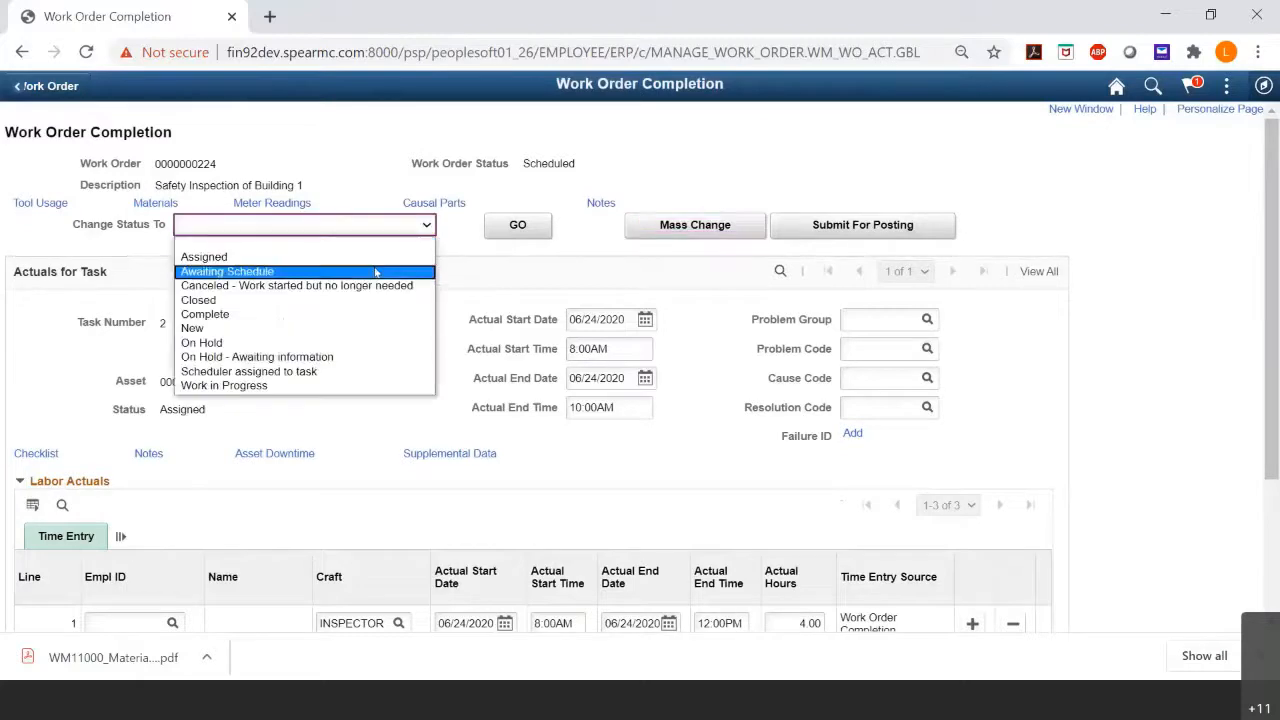
pyautogui.click(350, 314)
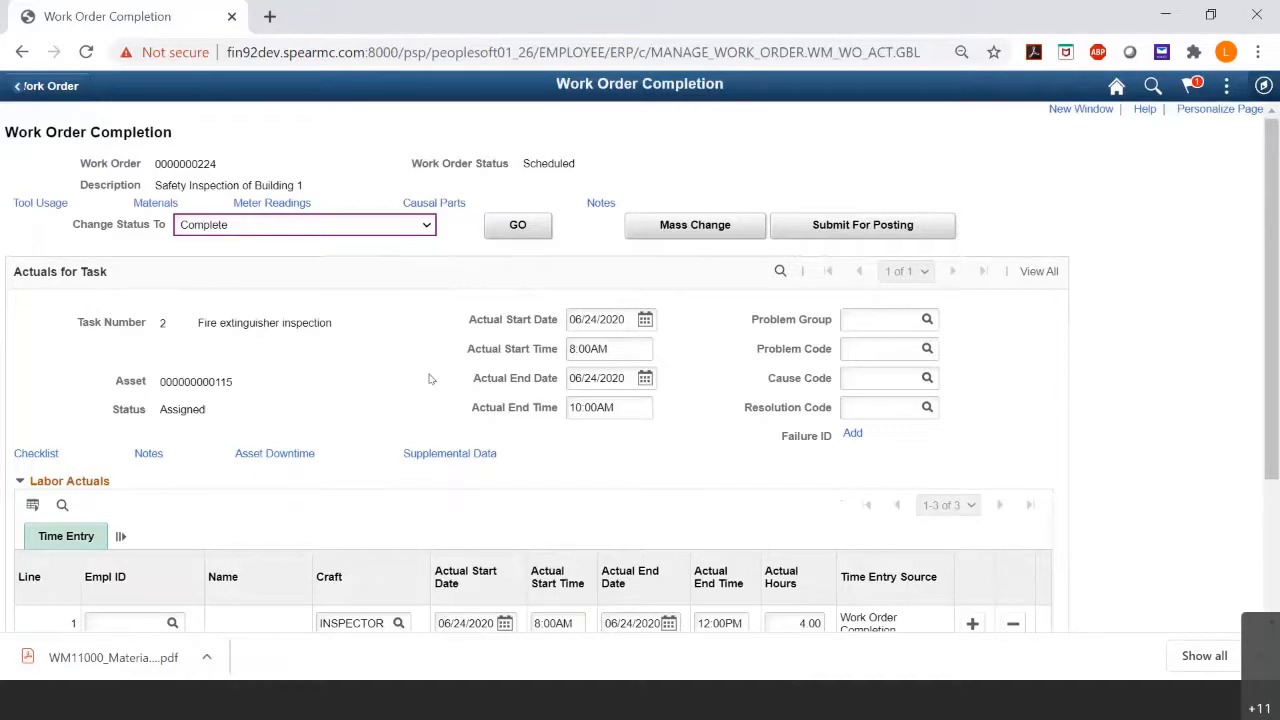
pyautogui.click(517, 225)
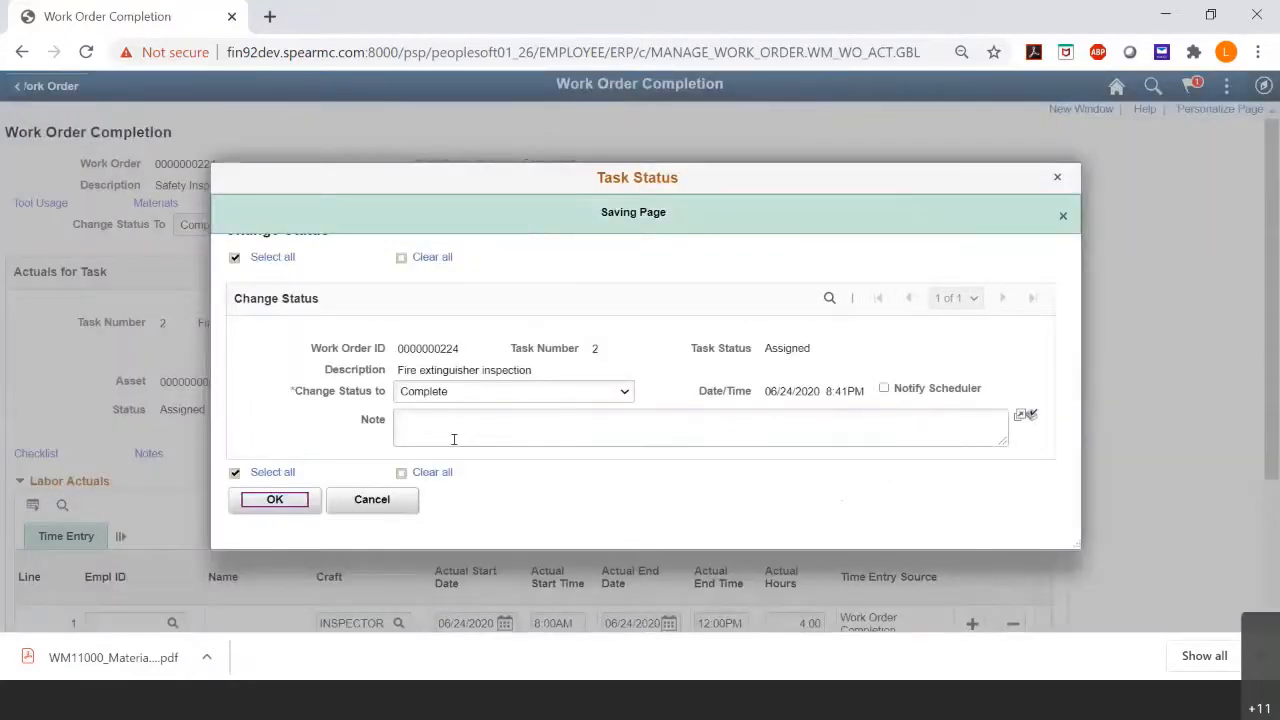
pyautogui.click(475, 428)
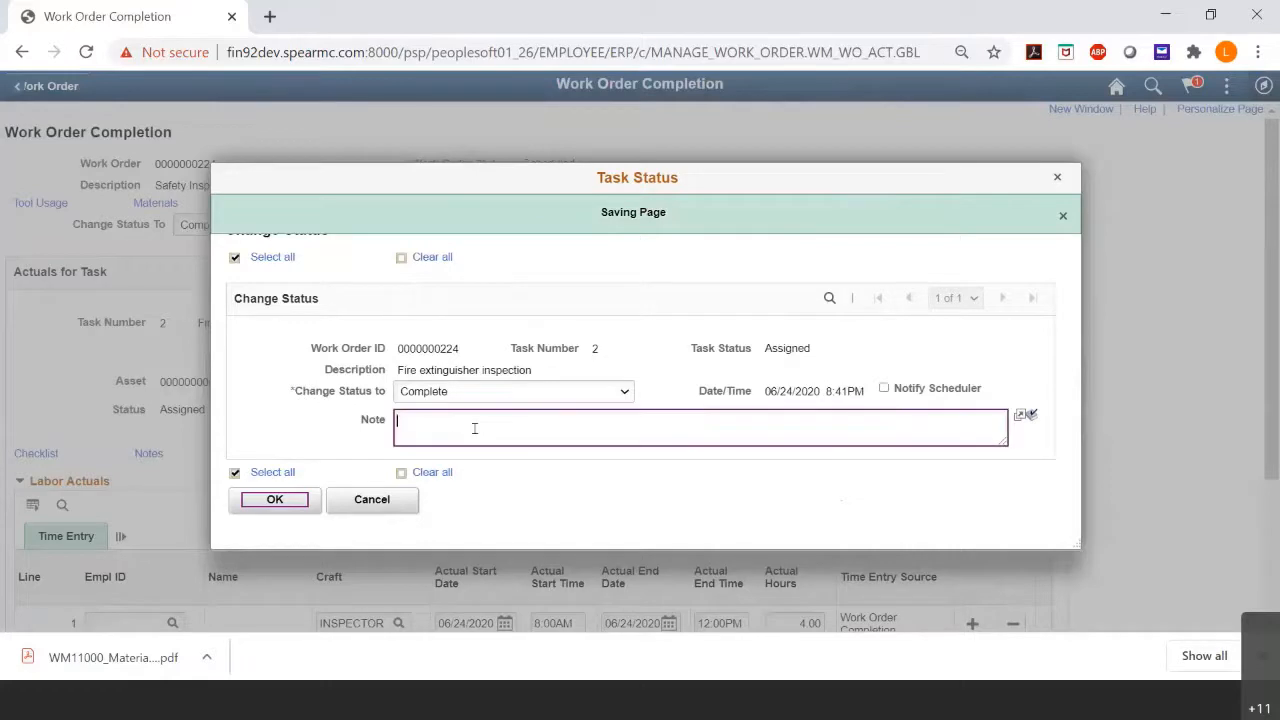
pyautogui.click(884, 388)
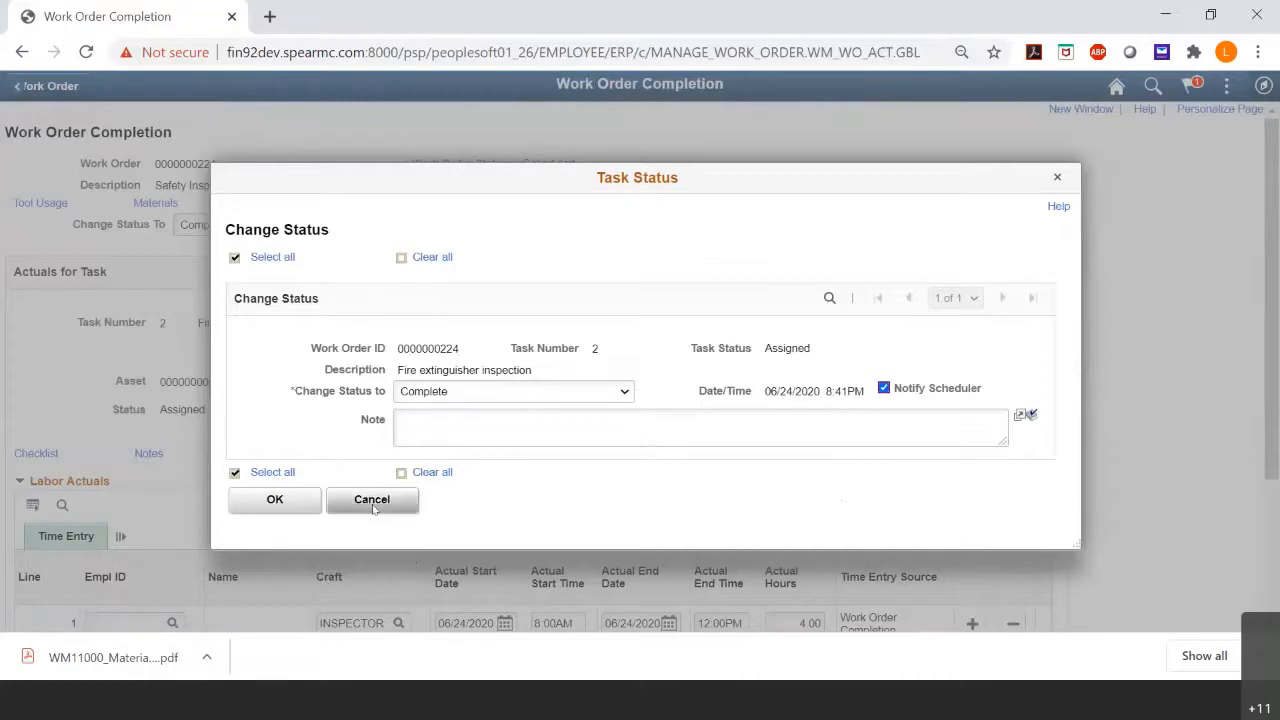
pyautogui.click(273, 499)
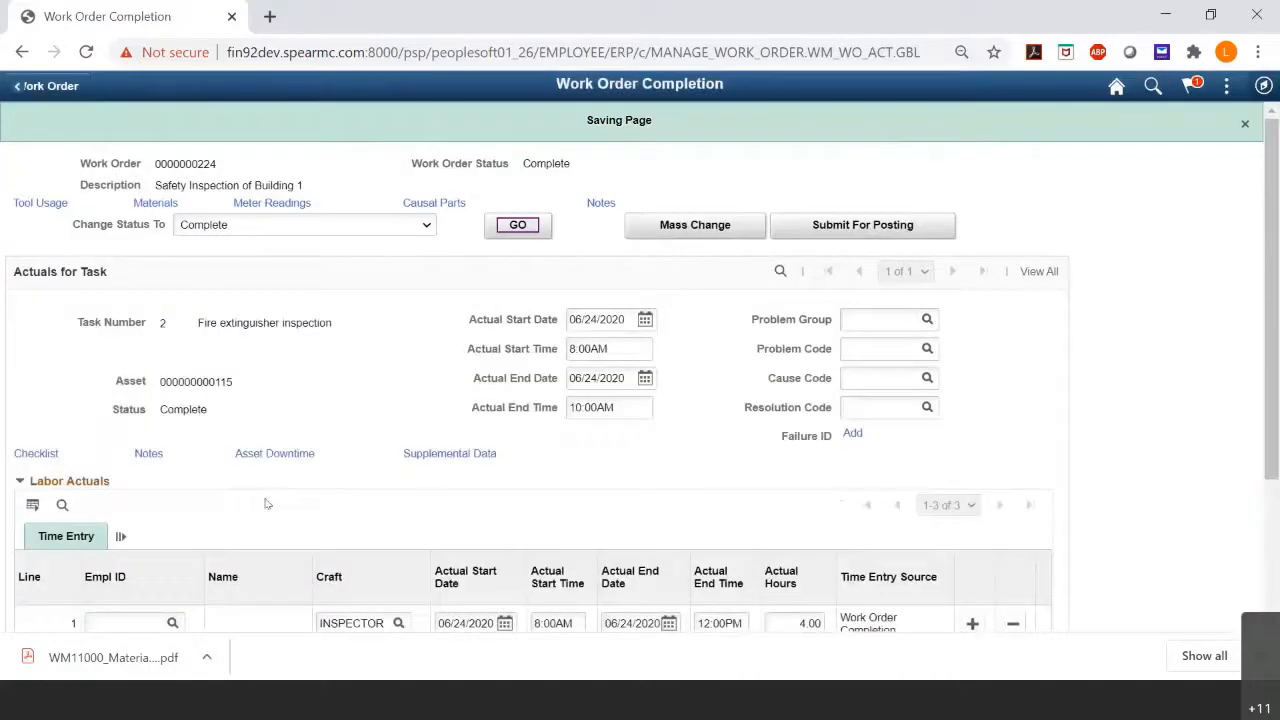
pyautogui.scroll(-1, 266, 509)
pyautogui.scroll(-3, 266, 509)
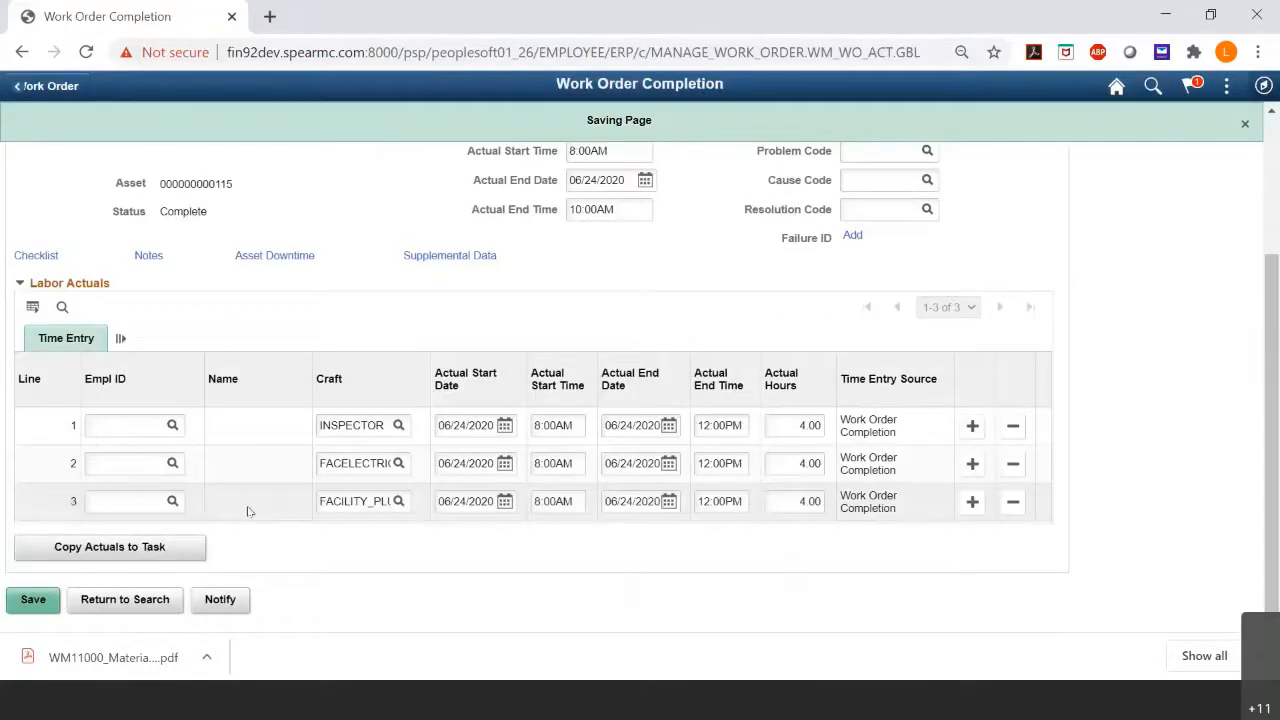
pyautogui.click(31, 600)
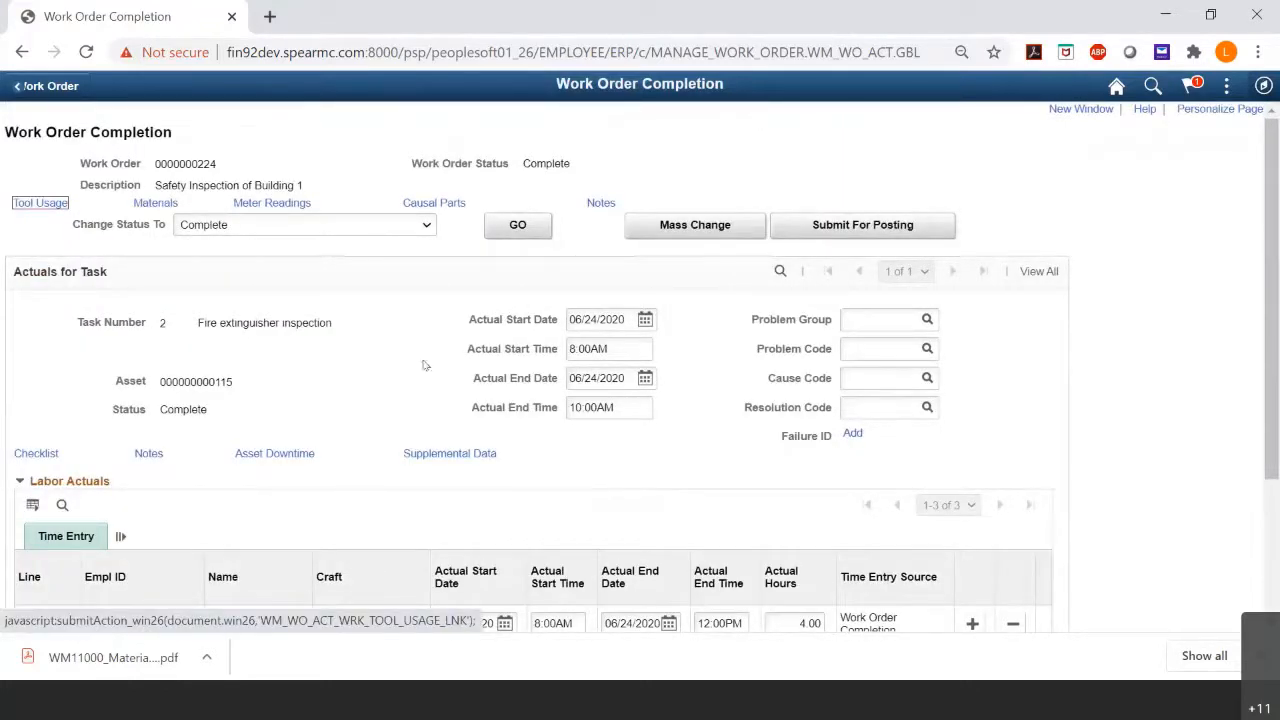
# Review the completed work order's status, the task's actual dates and times, and the craft and hours on its labor actuals lines.
pyautogui.scroll(-5, 418, 412)
pyautogui.scroll(5, 420, 408)
pyautogui.scroll(-3, 418, 410)
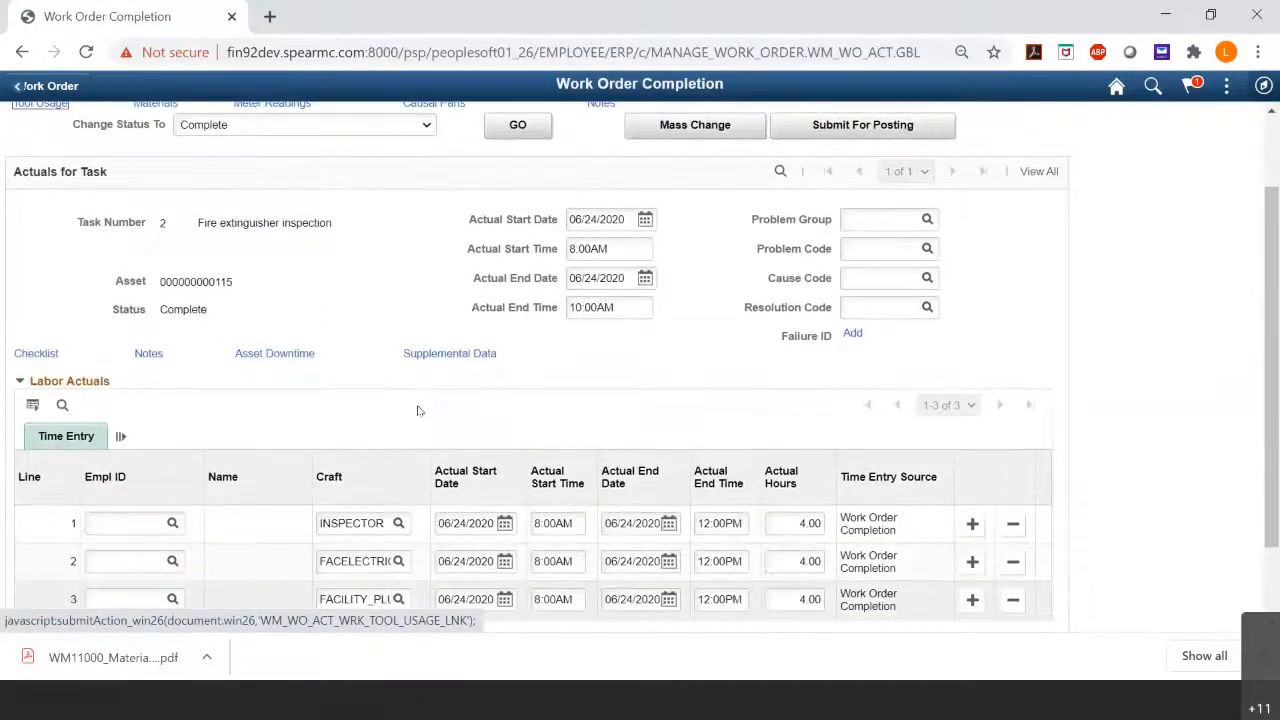
pyautogui.scroll(1, 418, 410)
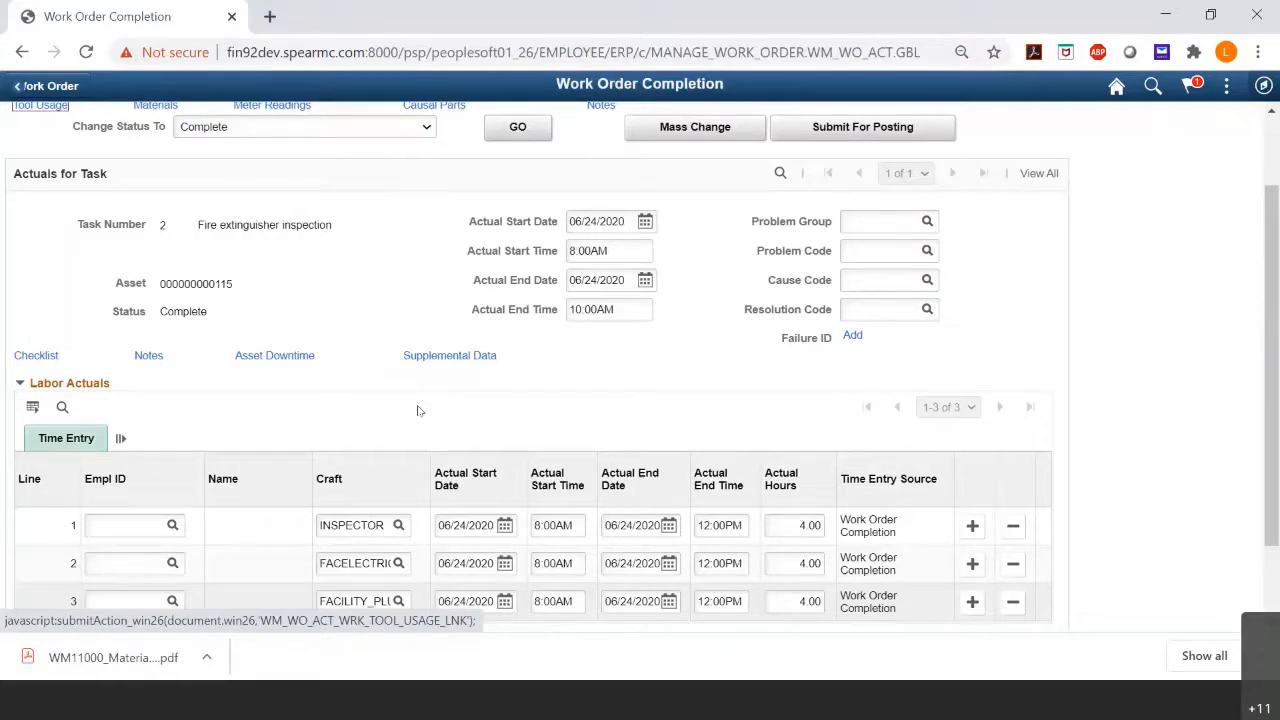
pyautogui.scroll(1, 372, 412)
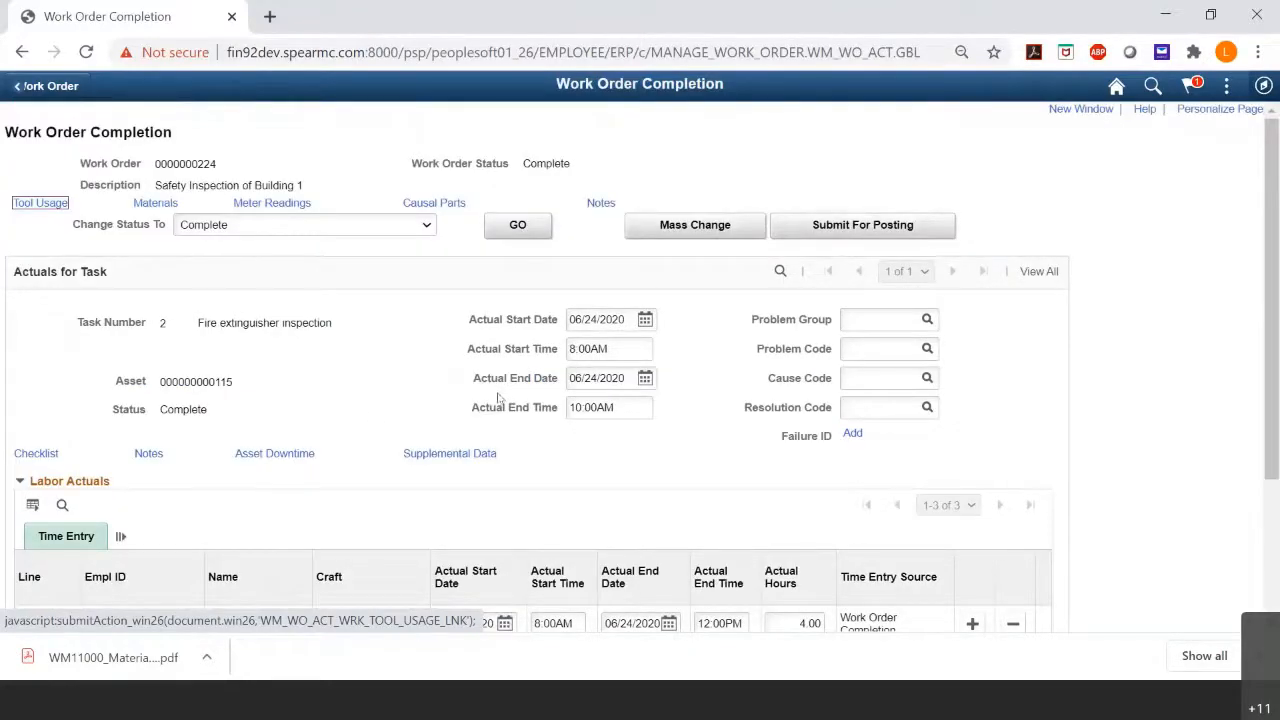
pyautogui.scroll(-1, 494, 406)
pyautogui.scroll(-1, 491, 410)
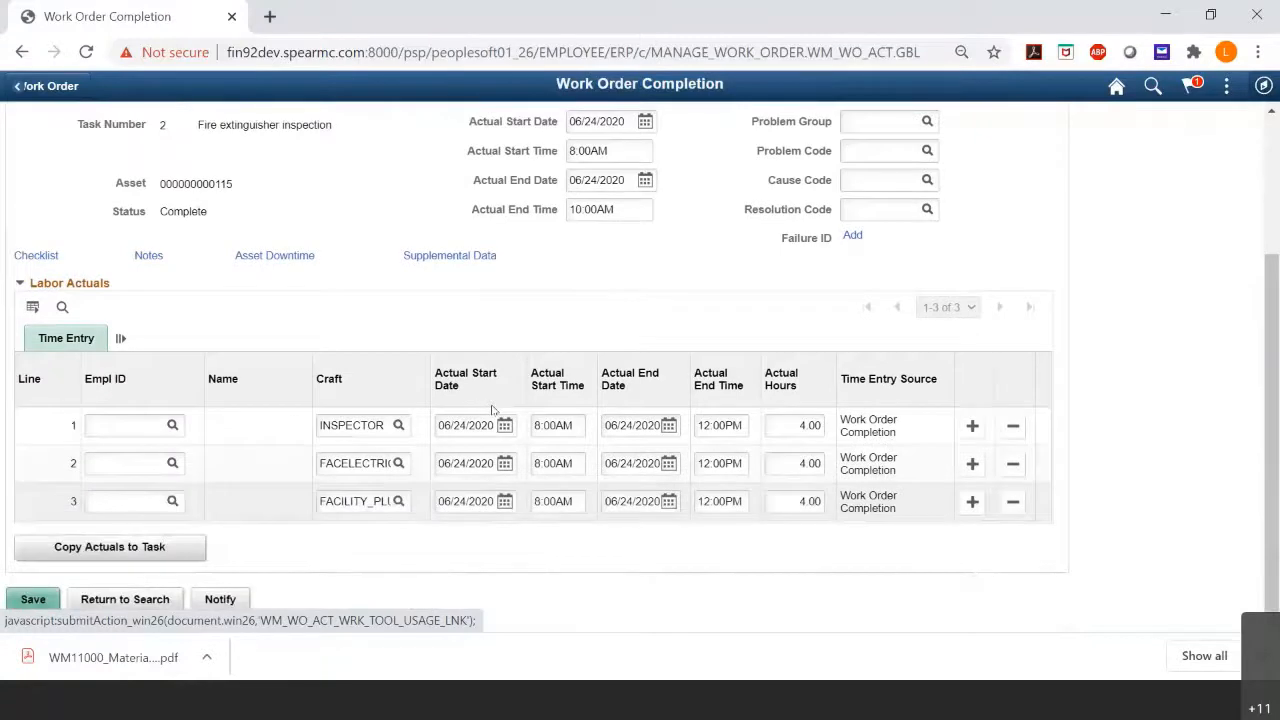
pyautogui.scroll(1, 491, 410)
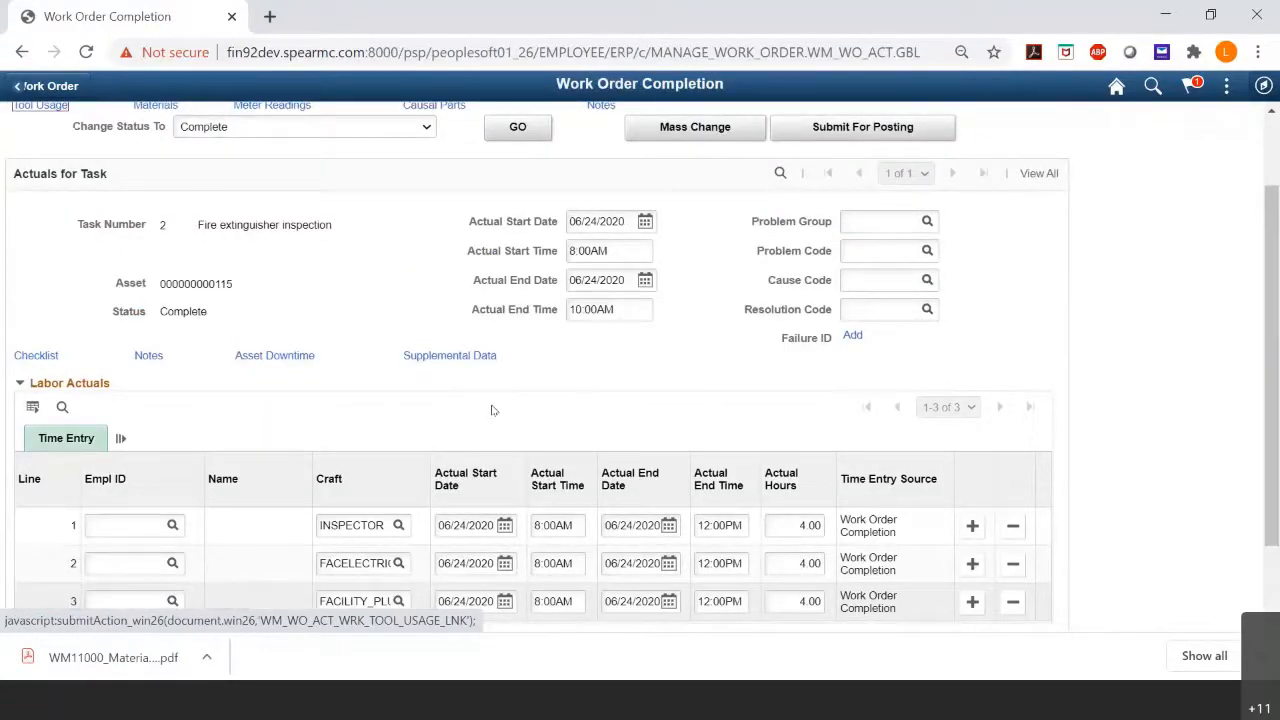
pyautogui.scroll(-1, 491, 410)
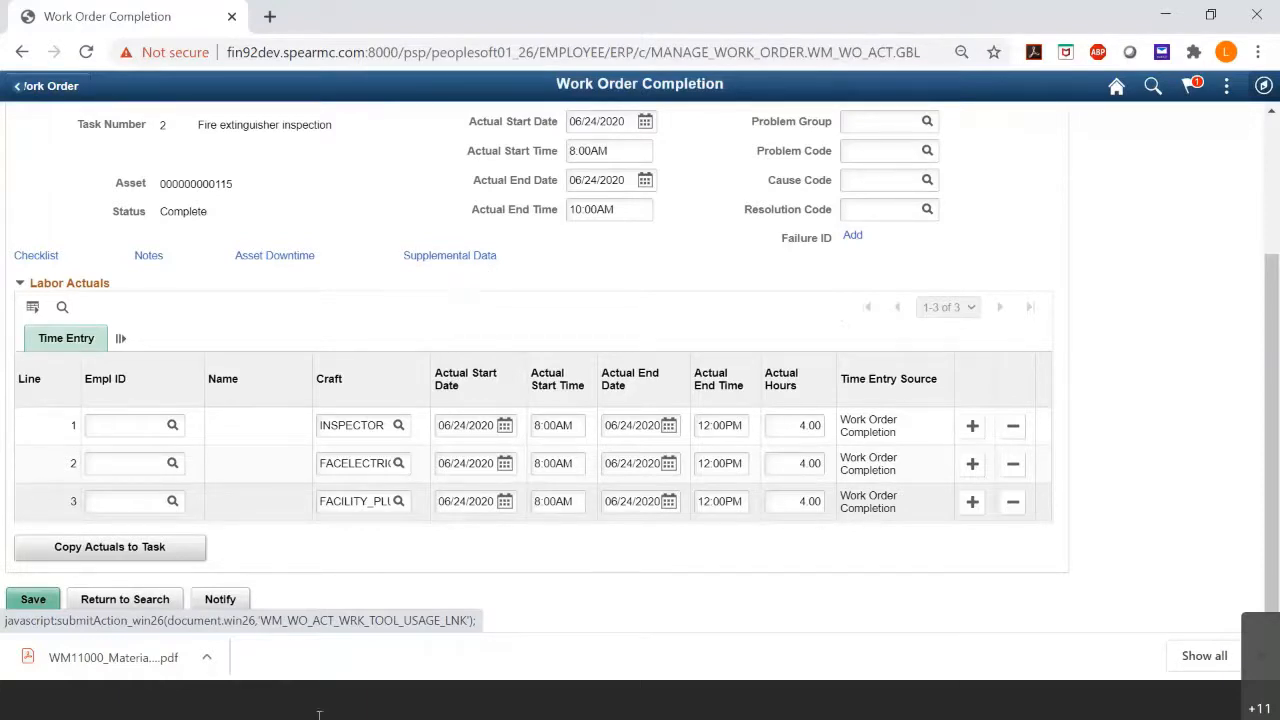
pyautogui.scroll(1, 342, 460)
pyautogui.scroll(1, 342, 460)
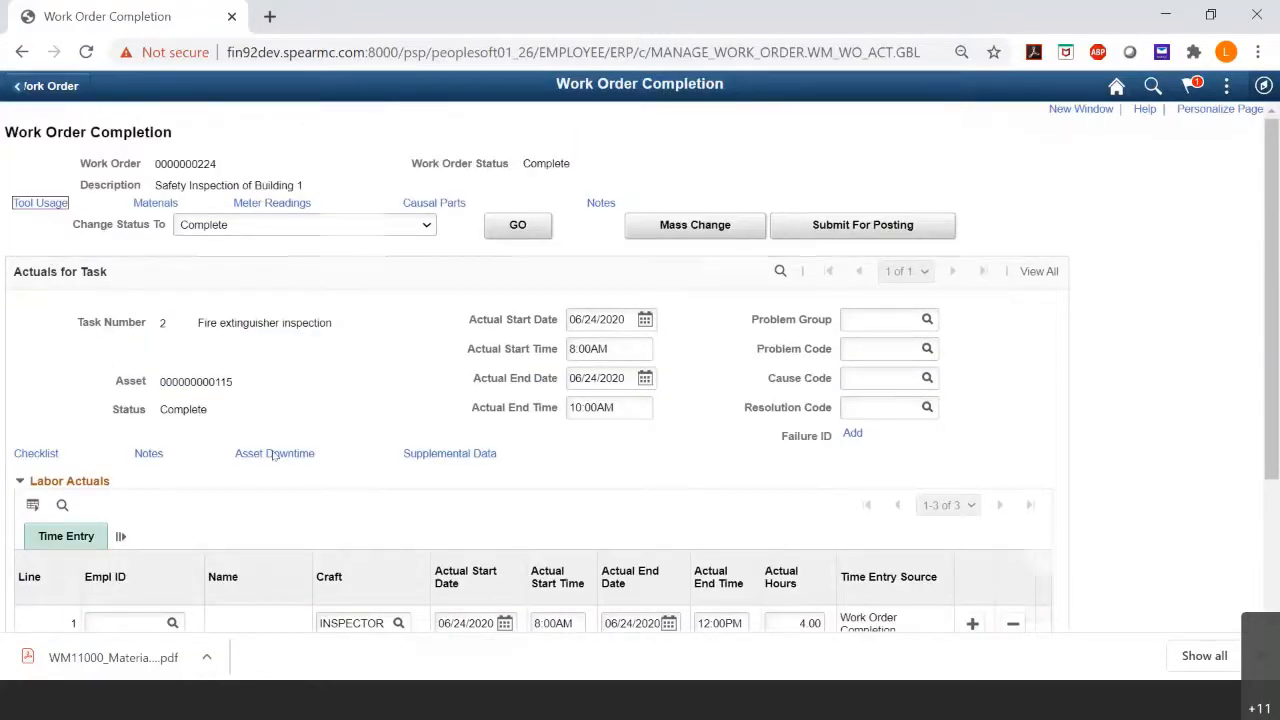
pyautogui.scroll(-2, 326, 474)
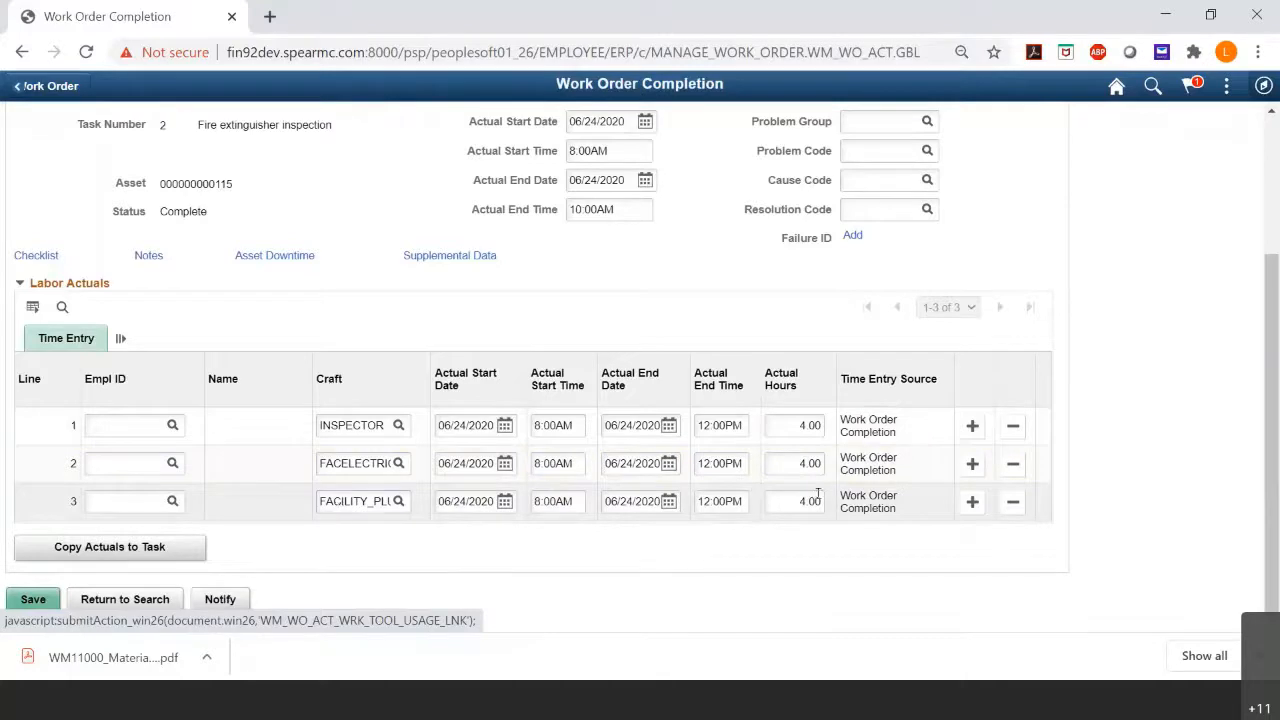
pyautogui.scroll(2, 508, 534)
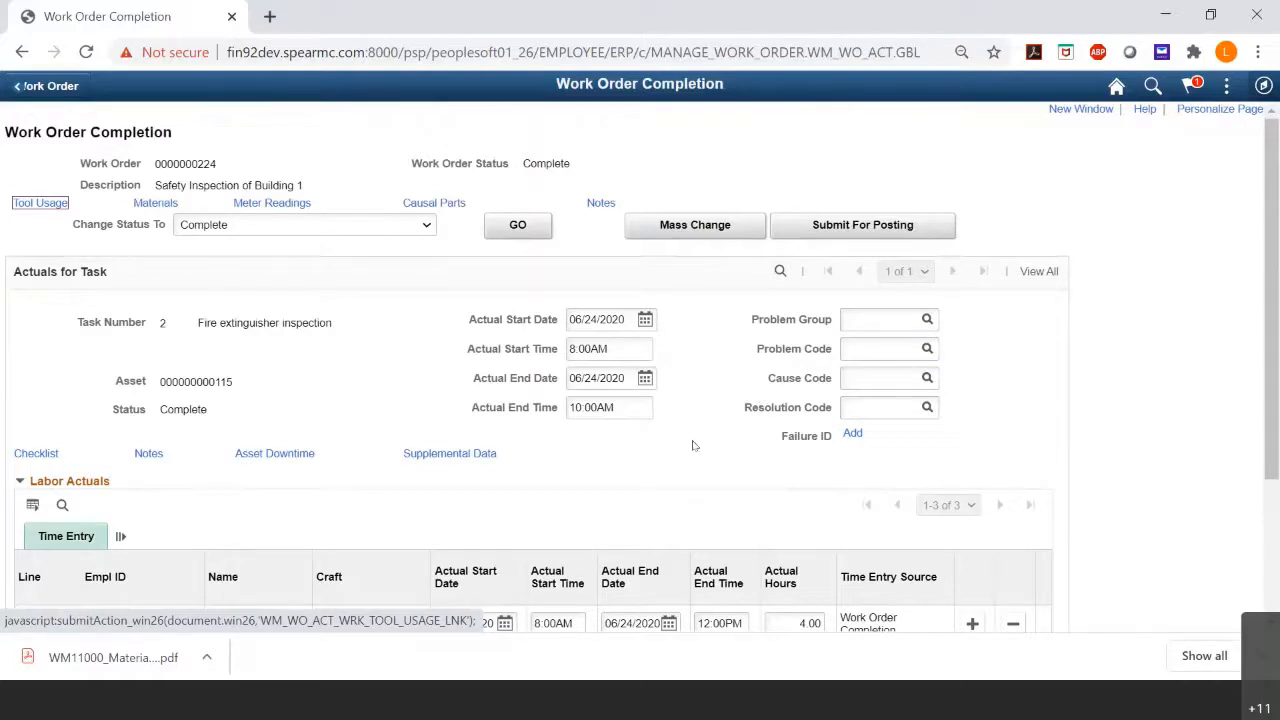
pyautogui.scroll(-2, 694, 445)
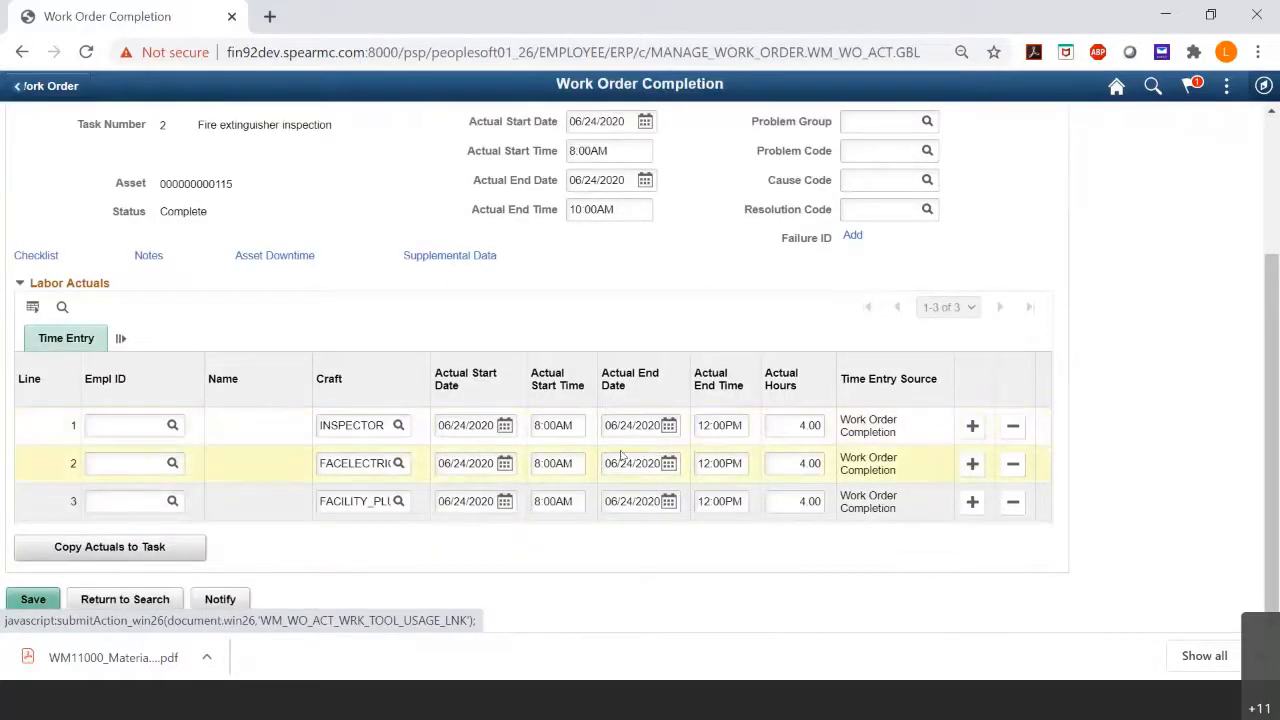
pyautogui.scroll(2, 620, 452)
pyautogui.scroll(-2, 620, 456)
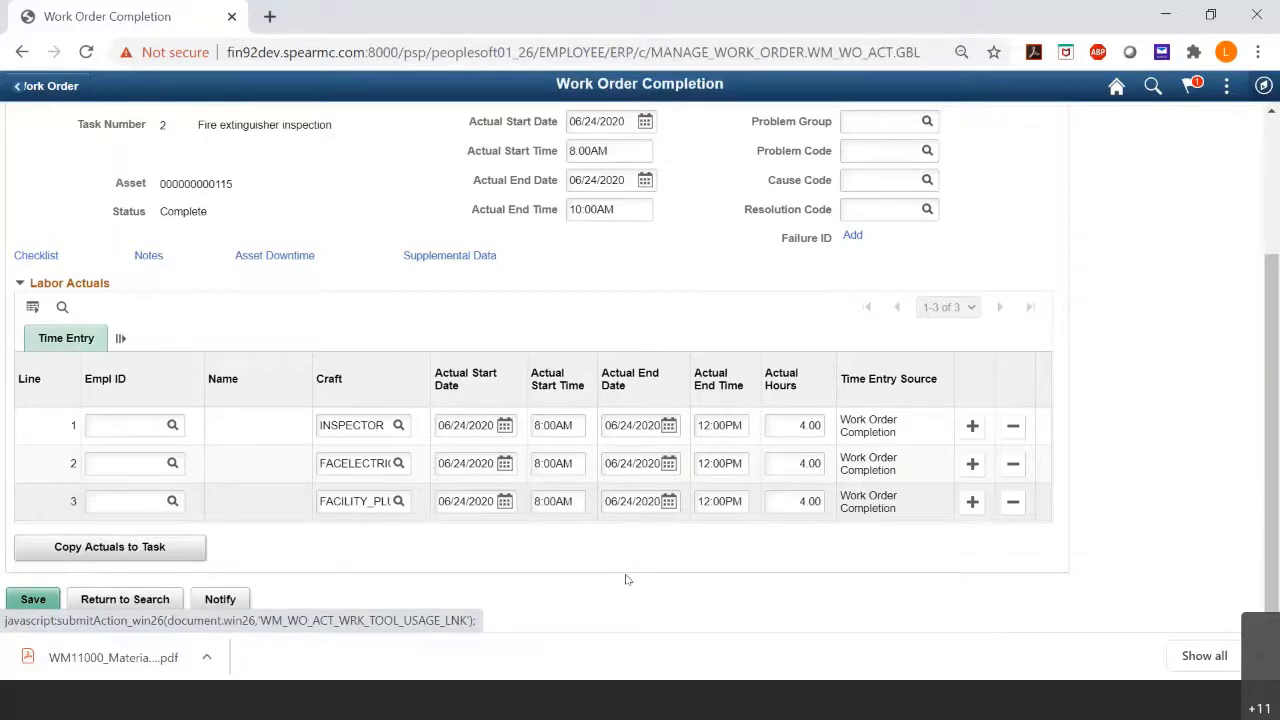
# Leave the work order completion and open the Work Order search page in Work Order Management.
pyautogui.click(148, 606)
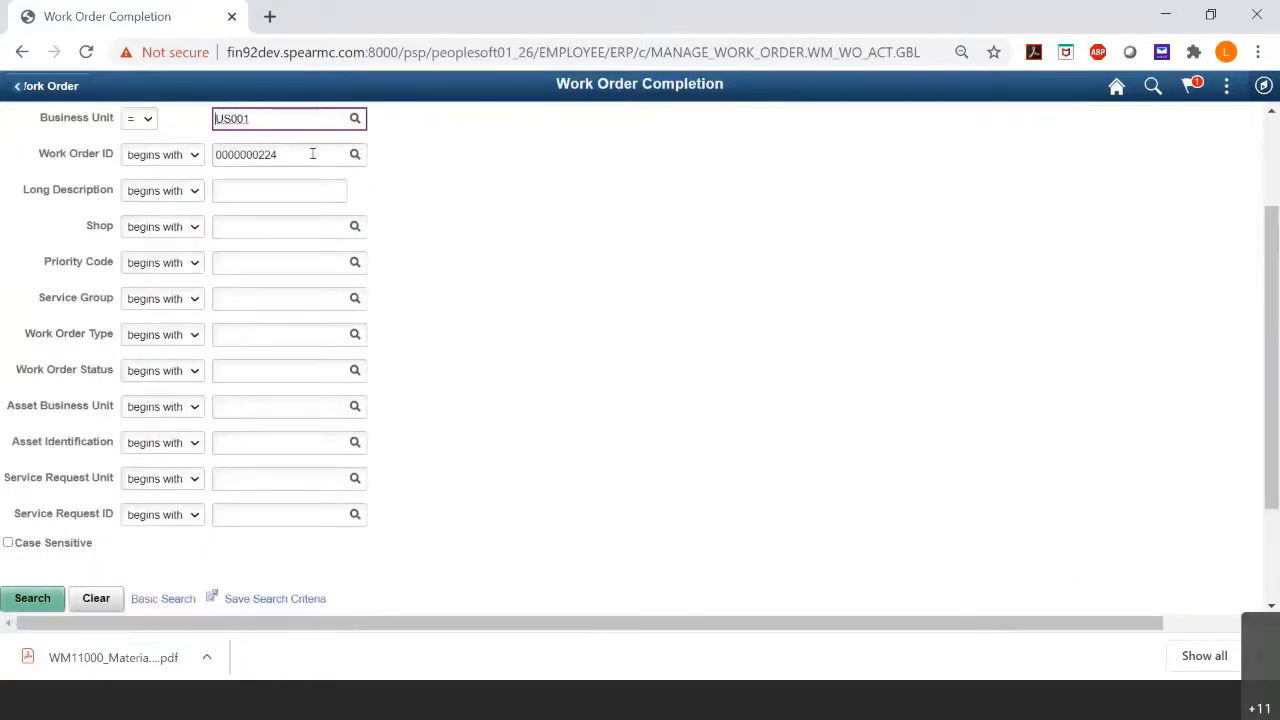
pyautogui.doubleClick(312, 154)
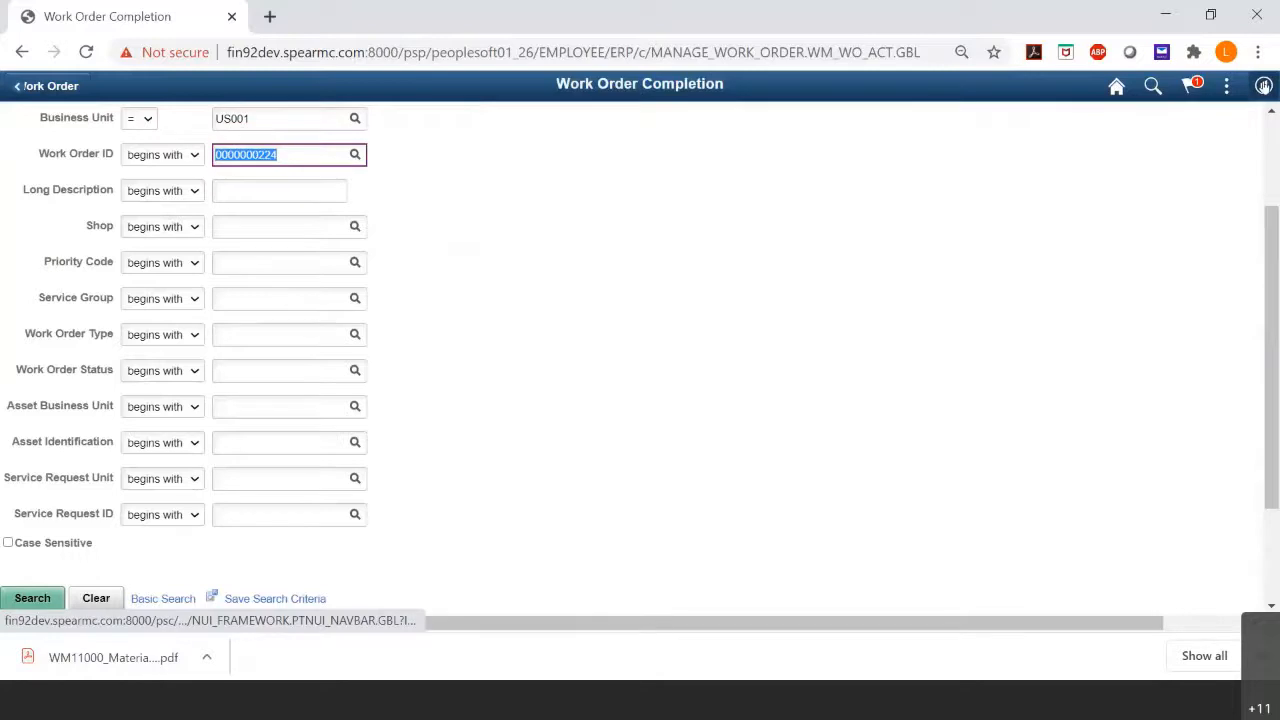
pyautogui.click(1263, 86)
pyautogui.click(1228, 330)
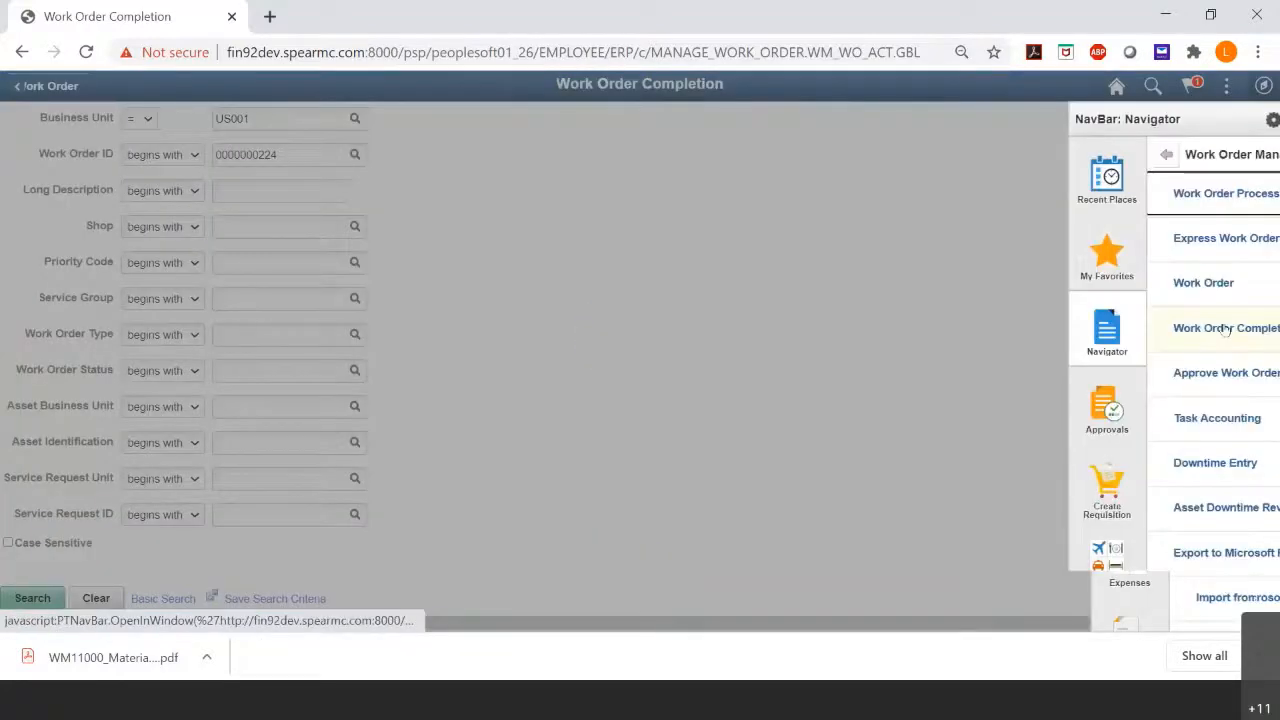
pyautogui.click(1089, 283)
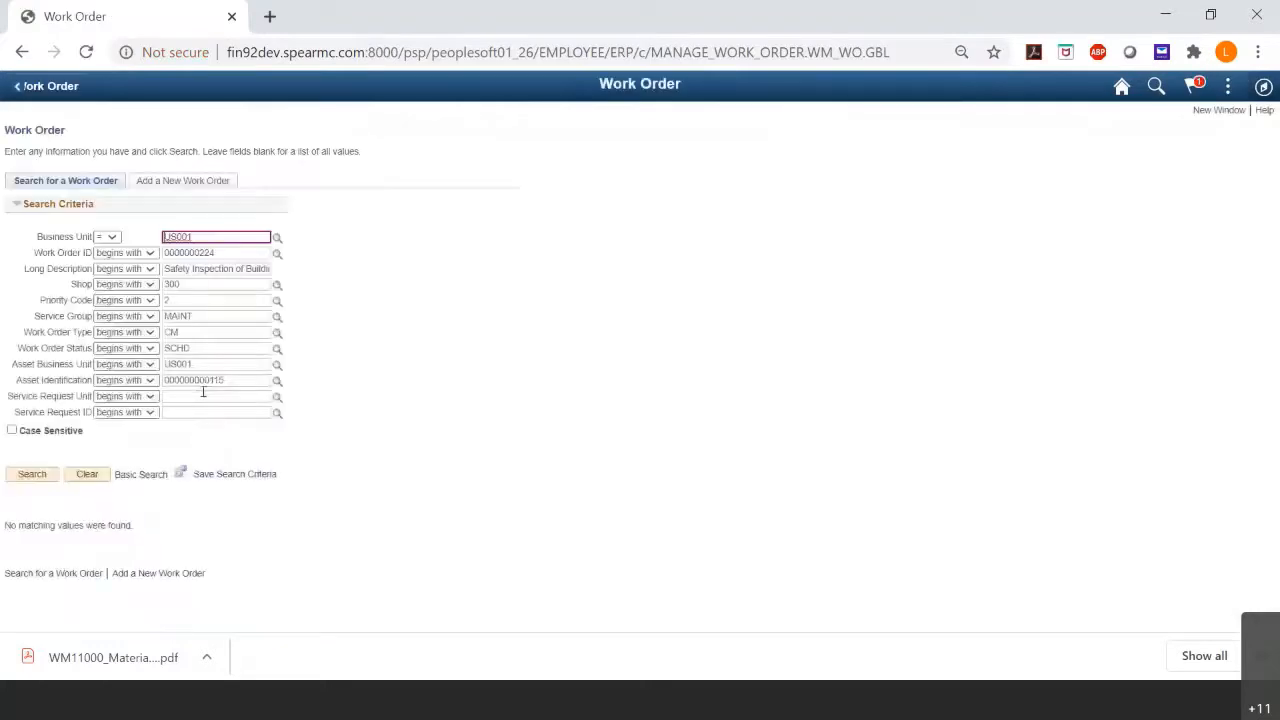
# Clear the old search criteria, search business unit US001 for work order type Capital Work Order, and open the matching work order.
pyautogui.click(84, 477)
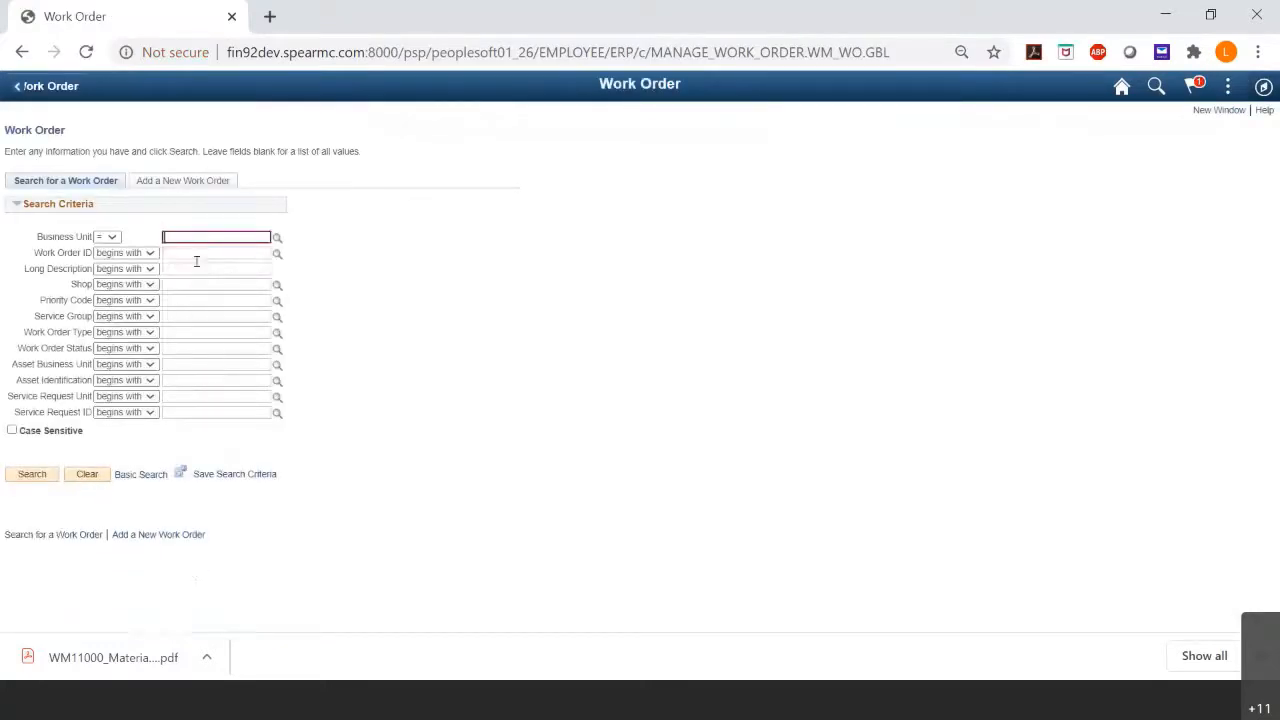
pyautogui.write('US001')
pyautogui.press('Return')
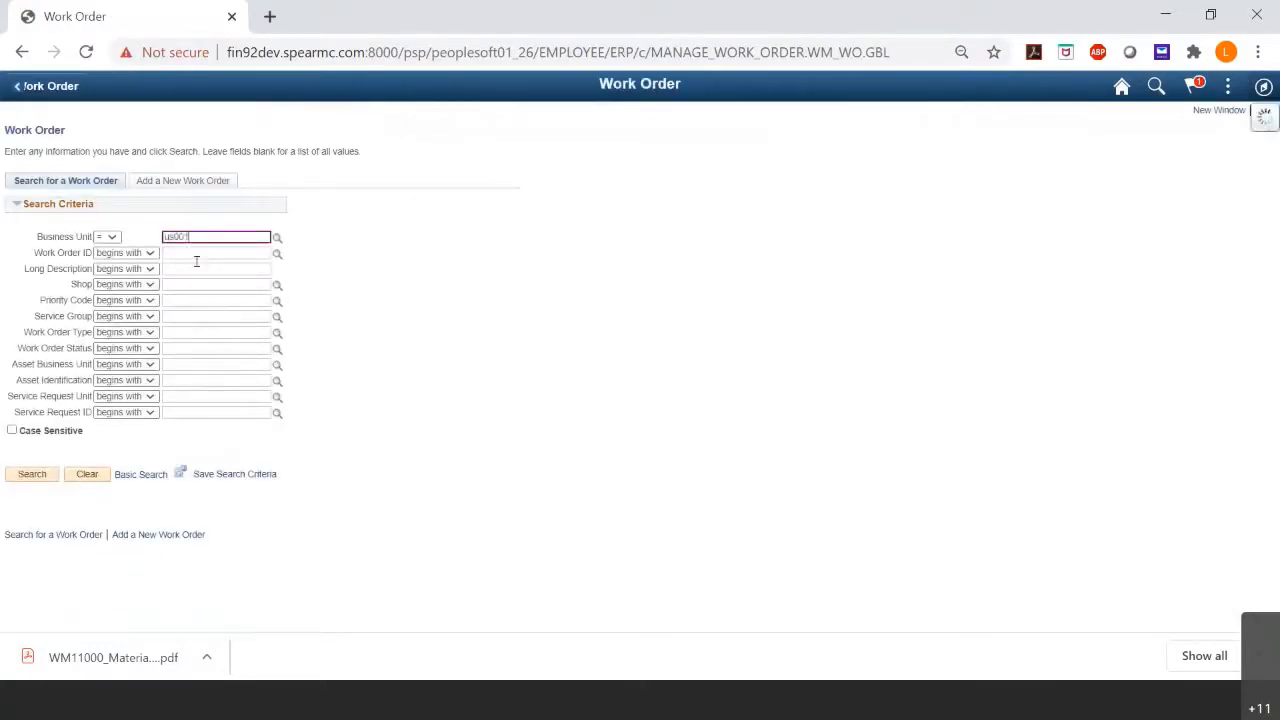
pyautogui.click(277, 334)
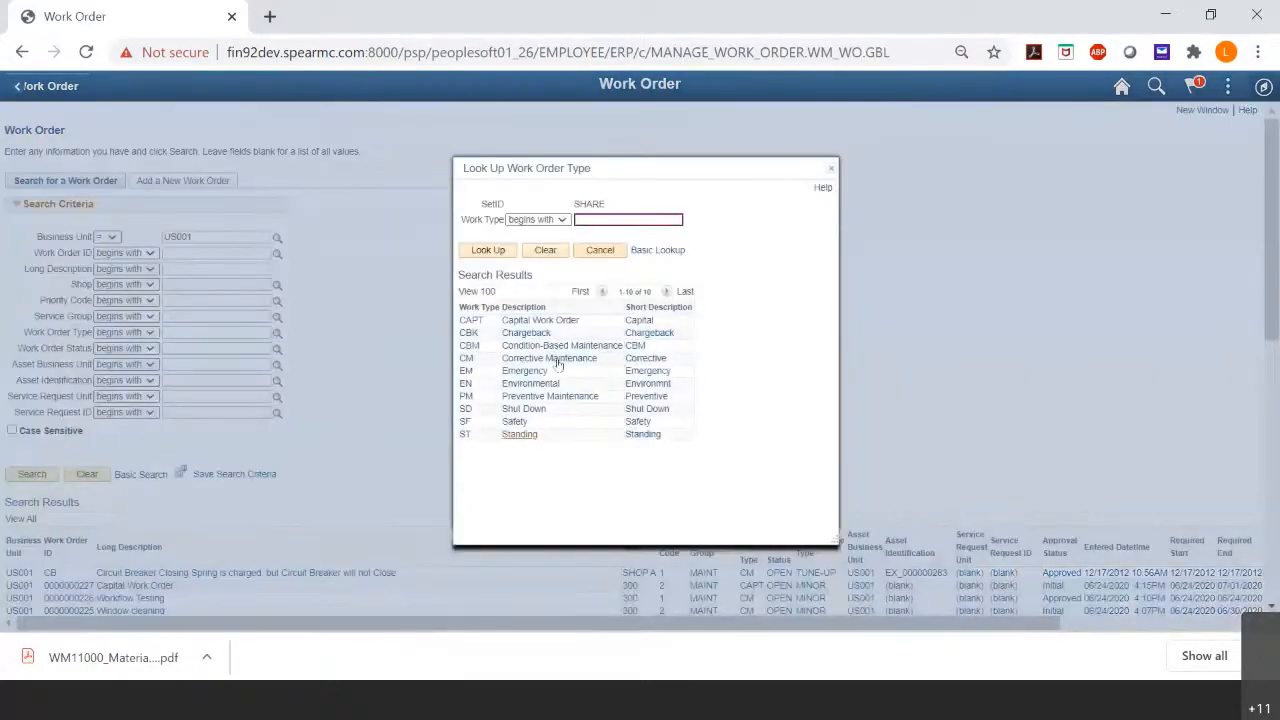
pyautogui.click(540, 320)
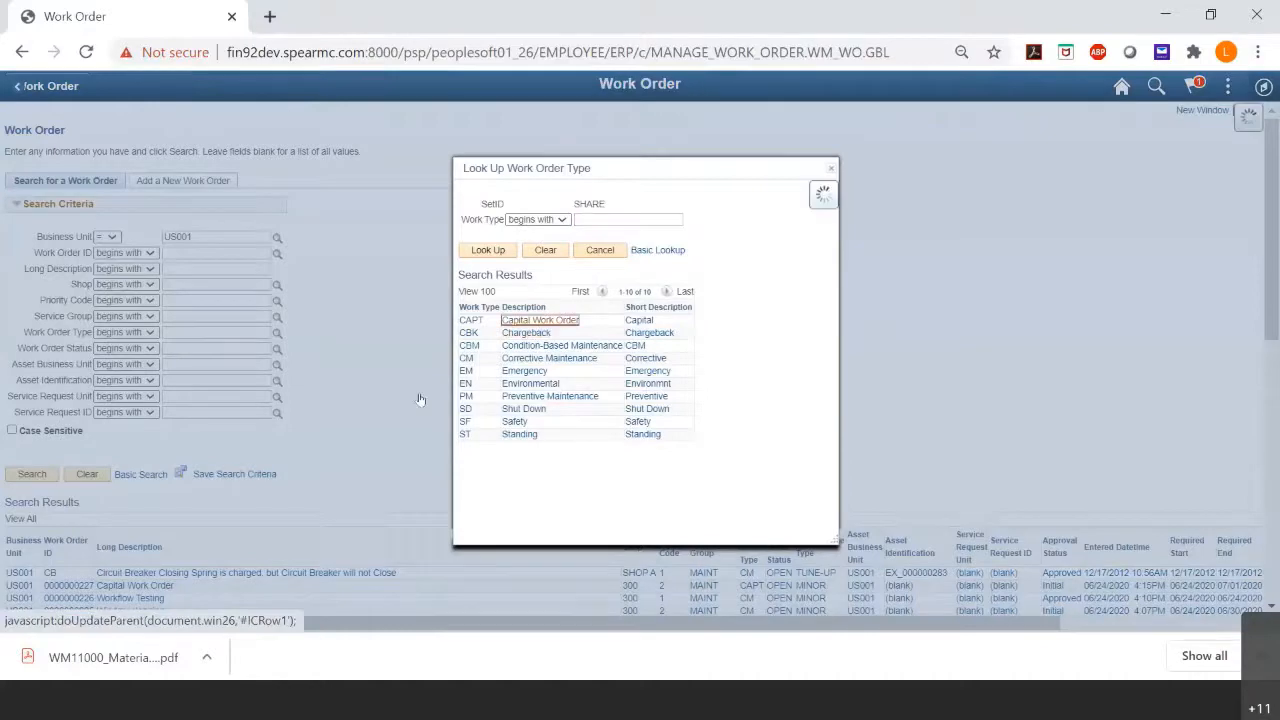
pyautogui.press('Return')
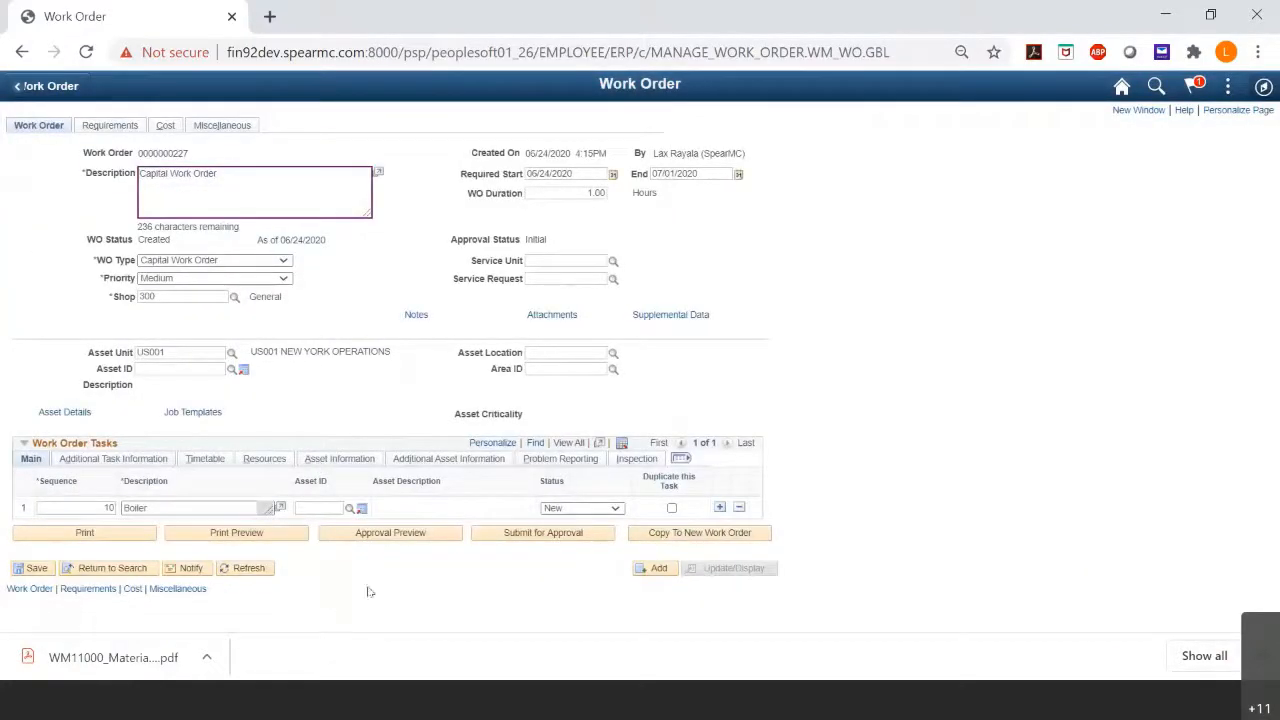
# Preview the capital work order's approval paths, check the option to insert an approver before the cost-based step, and return to the work order.
pyautogui.click(418, 536)
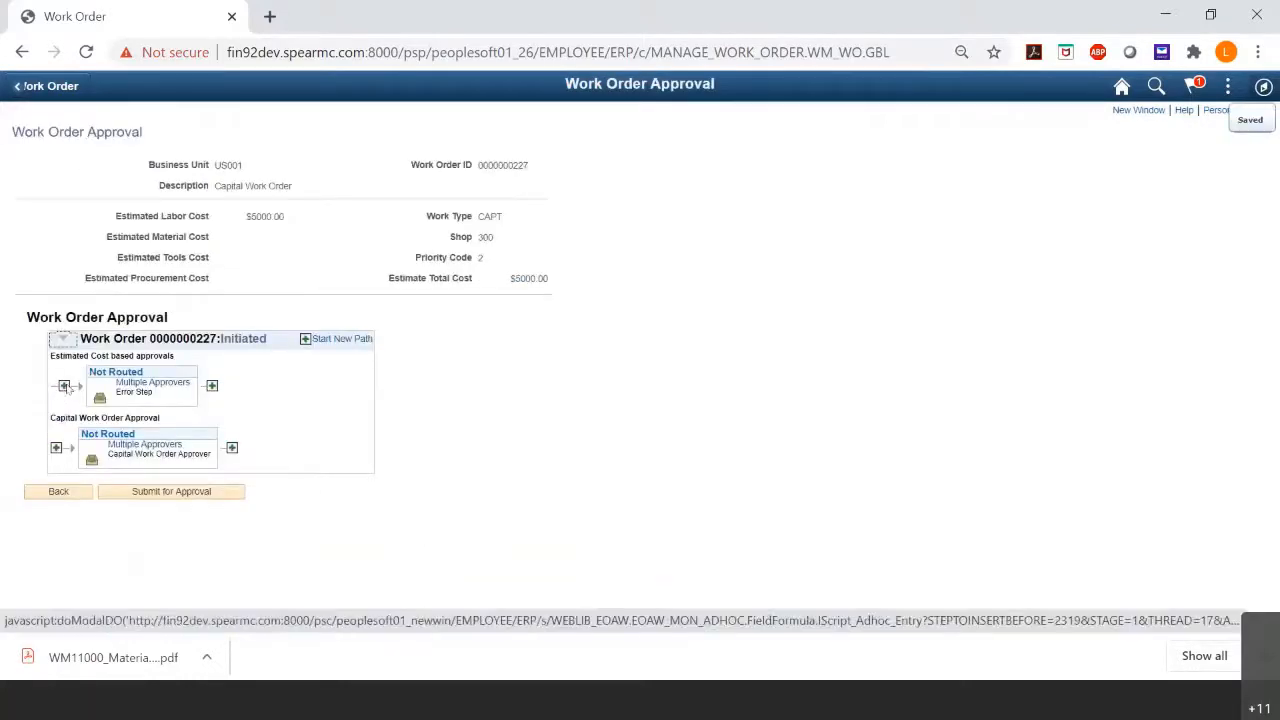
pyautogui.click(65, 386)
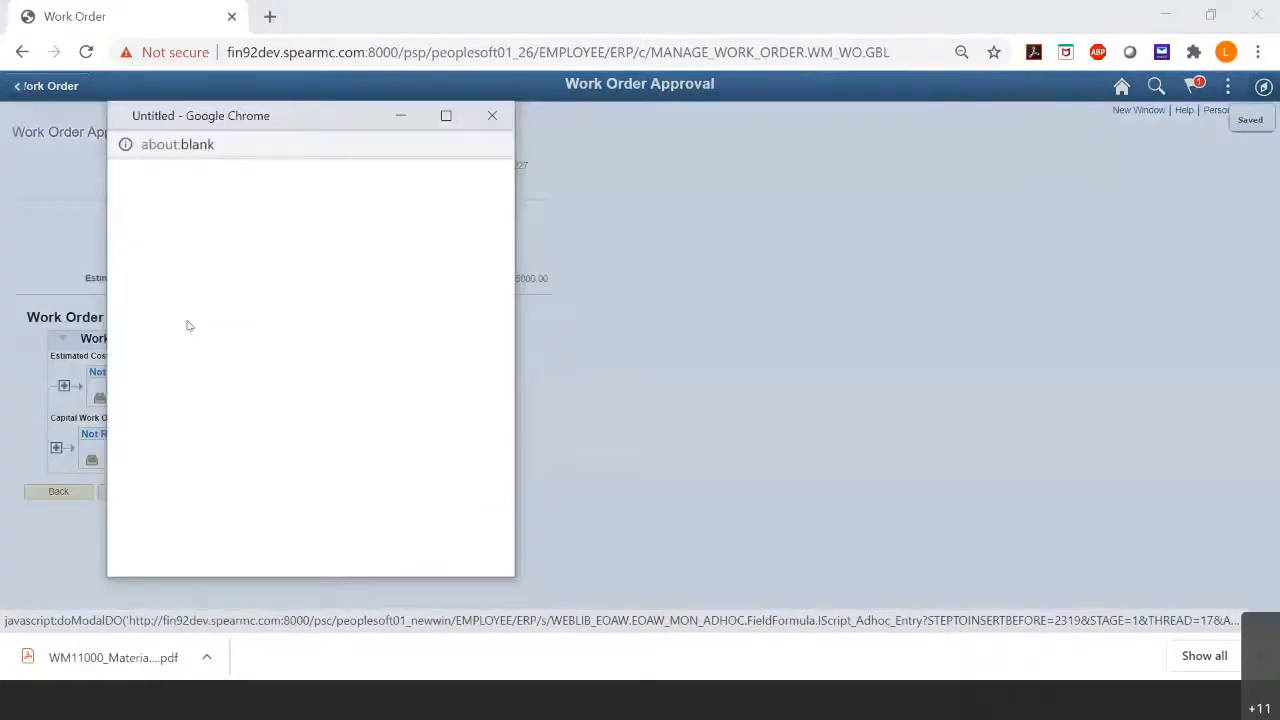
pyautogui.click(503, 120)
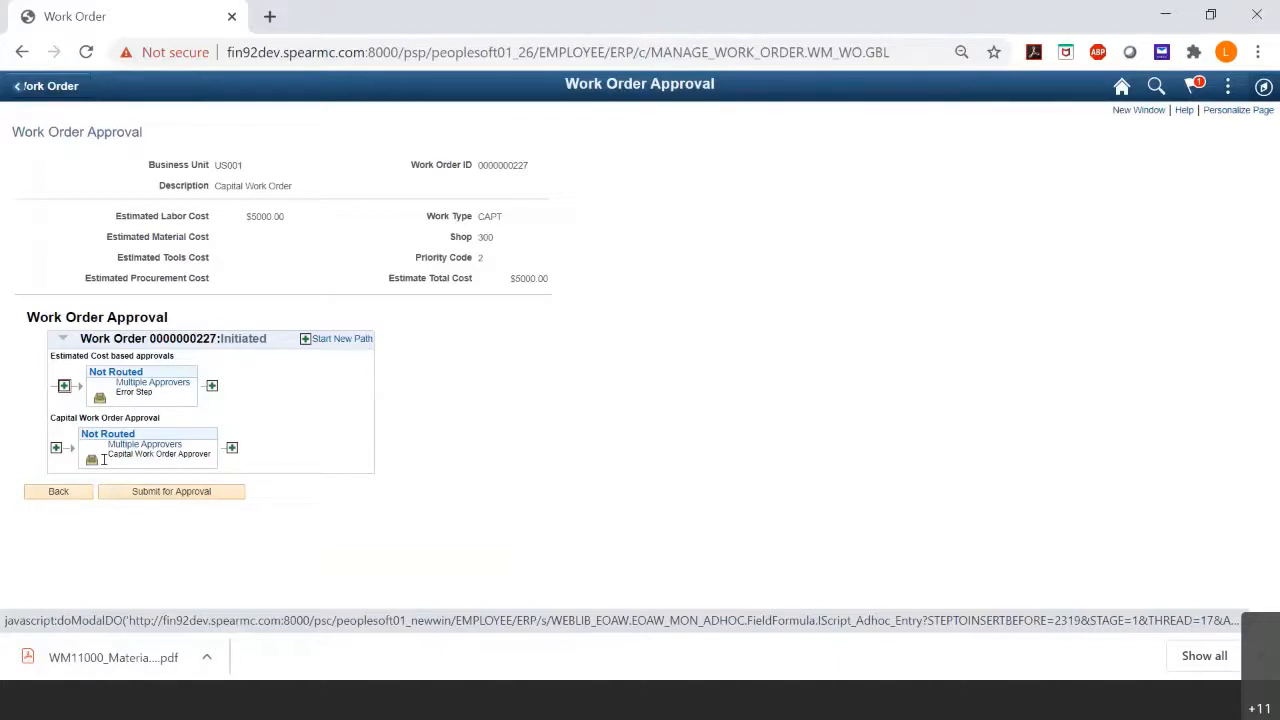
pyautogui.click(58, 492)
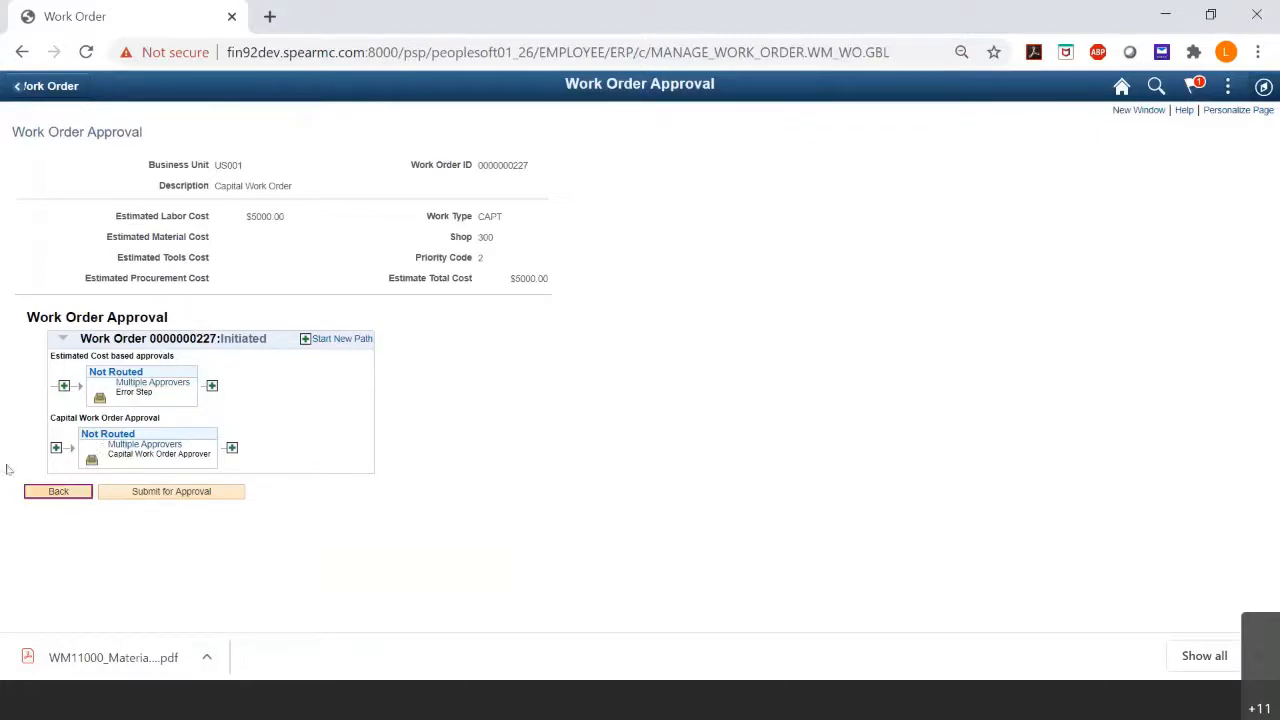
pyautogui.click(80, 493)
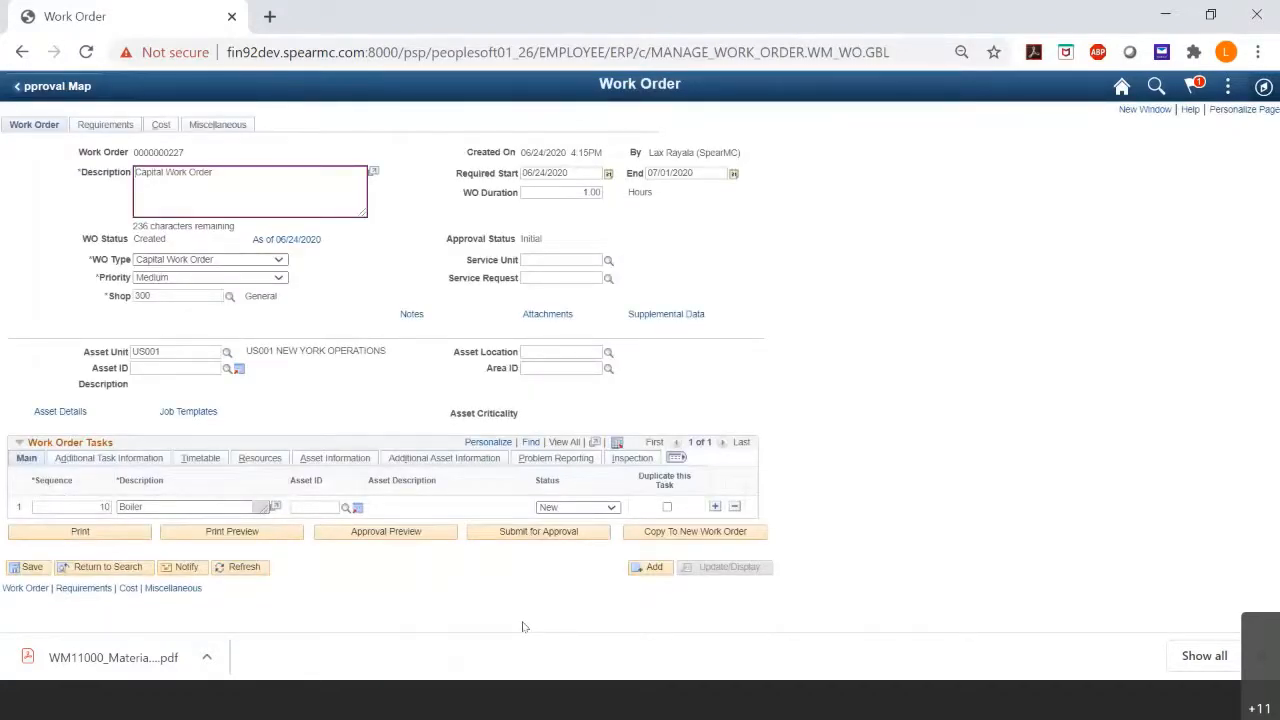
pyautogui.click(470, 621)
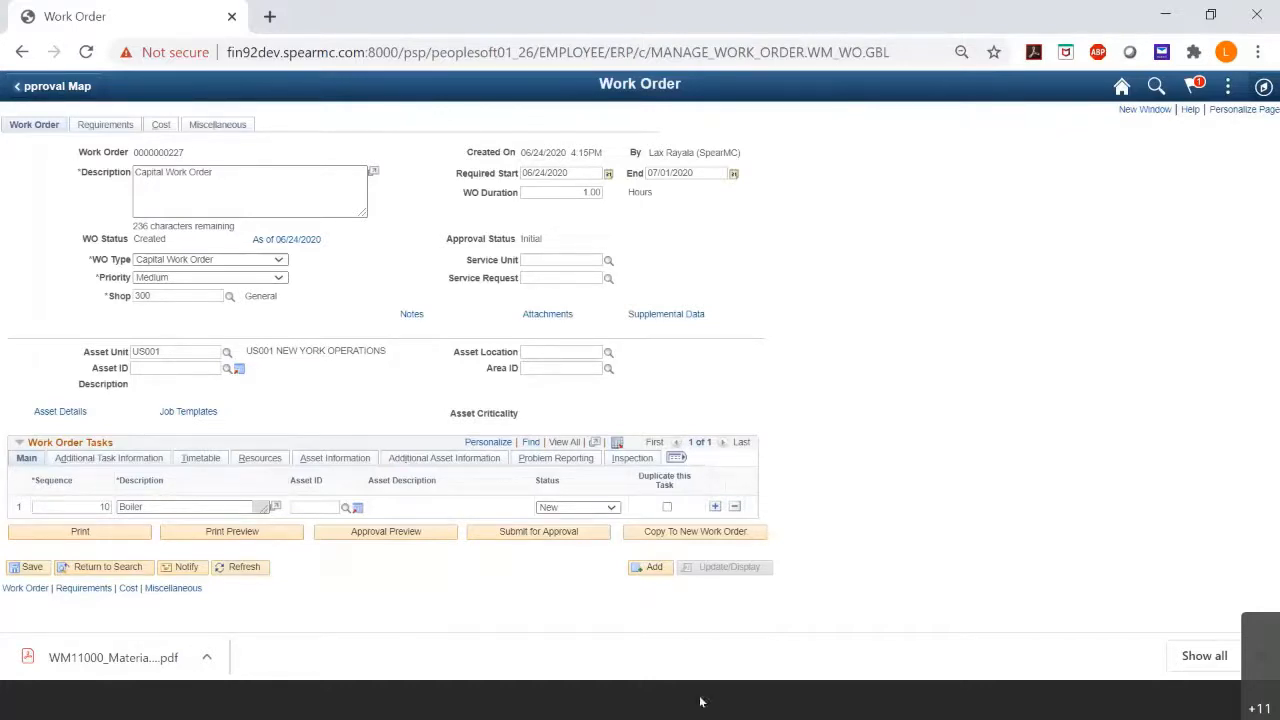
pyautogui.click(742, 705)
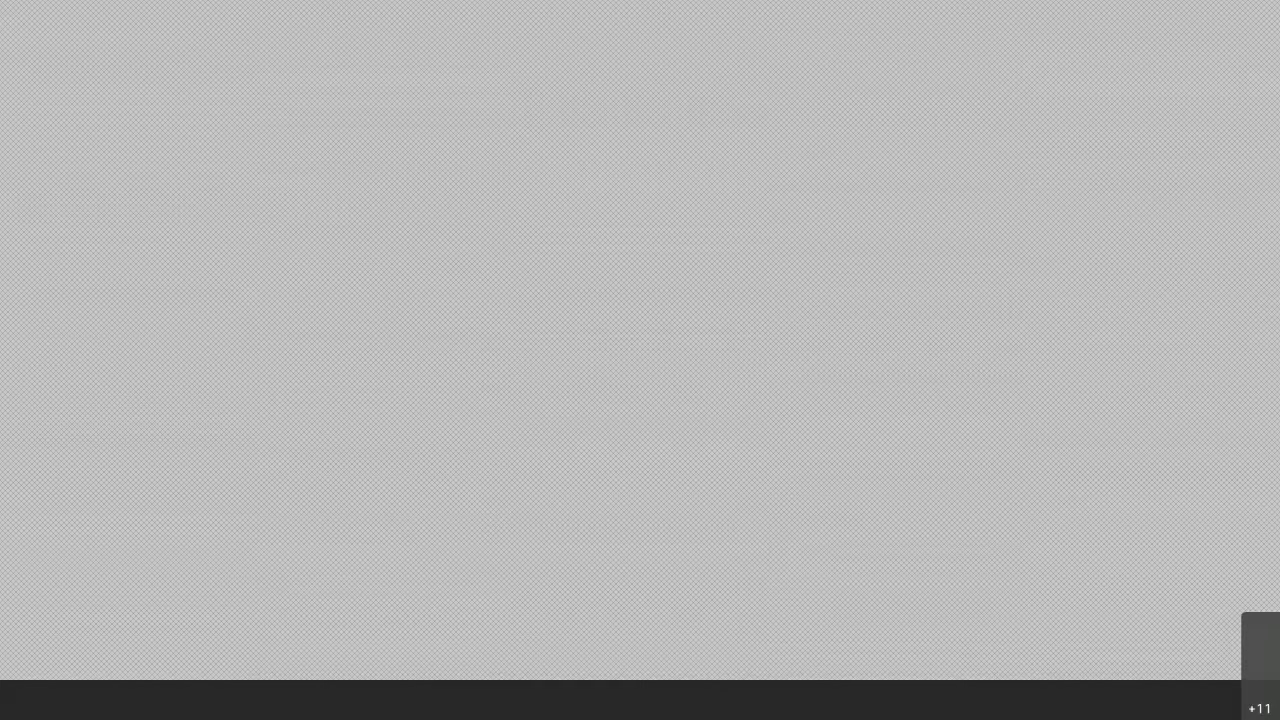
# Check the available work order types and the assigned shop on the capital work order.
pyautogui.click(1164, 17)
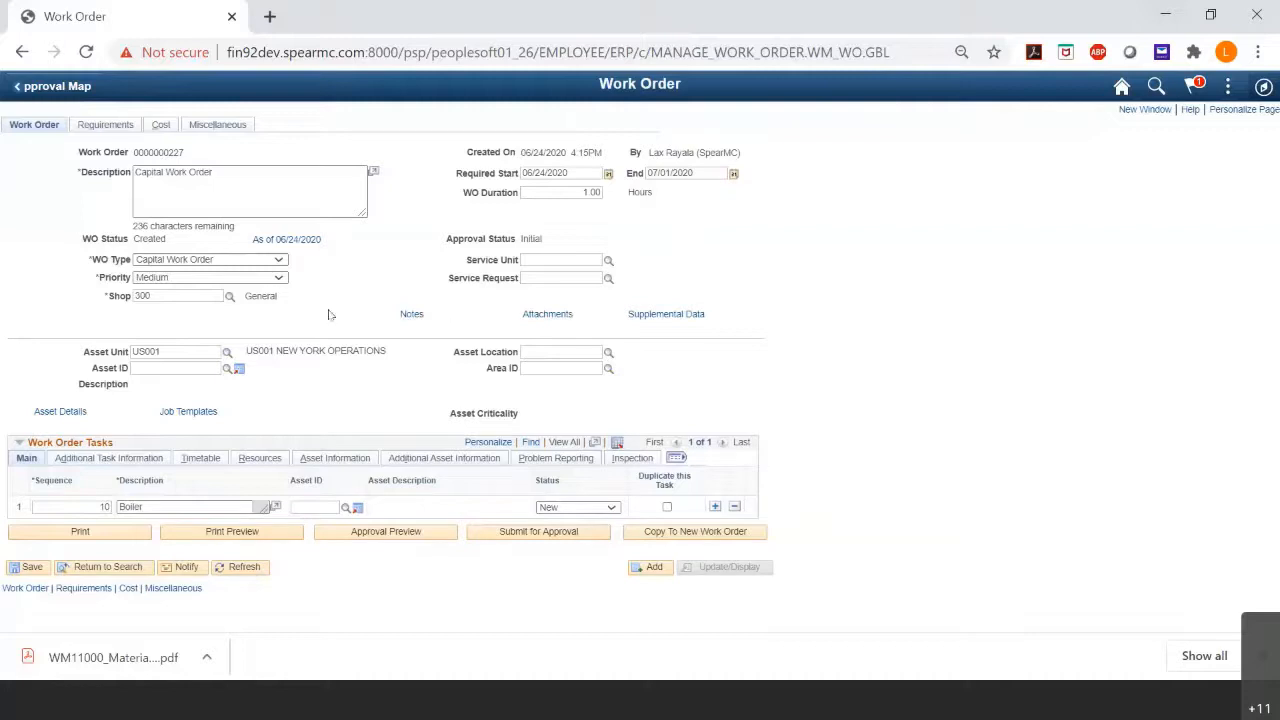
pyautogui.click(208, 260)
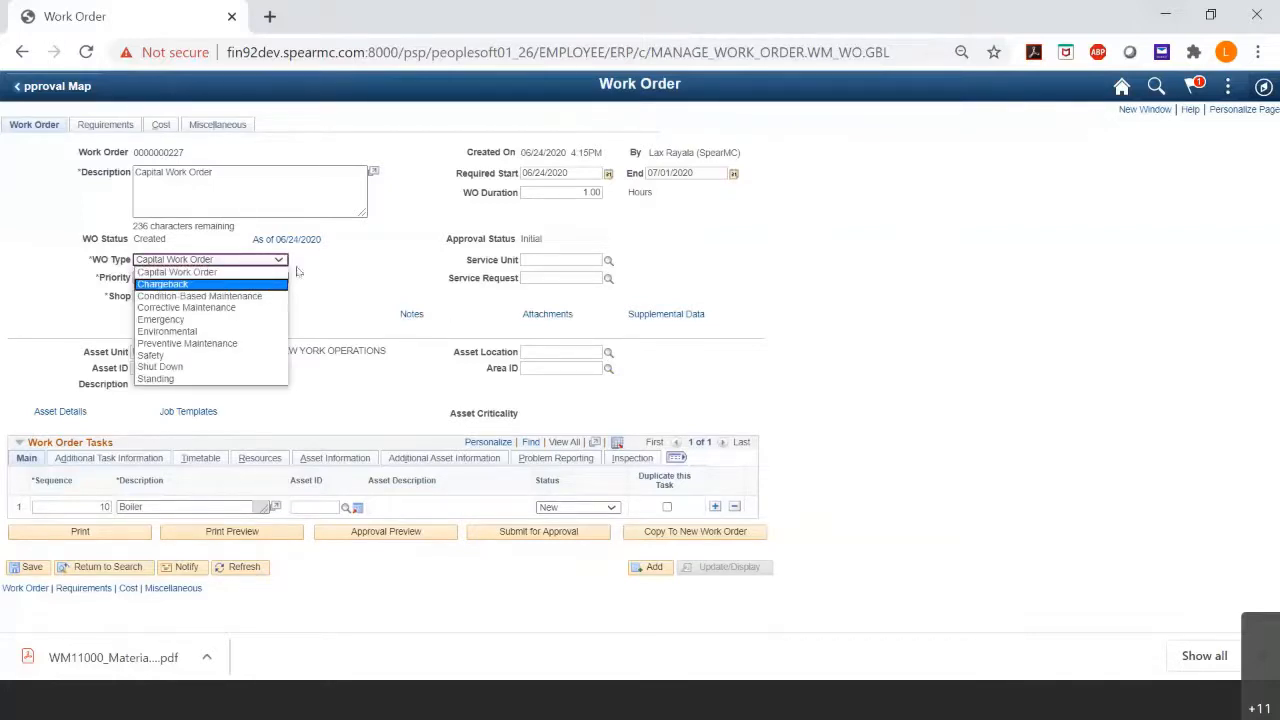
pyautogui.click(347, 275)
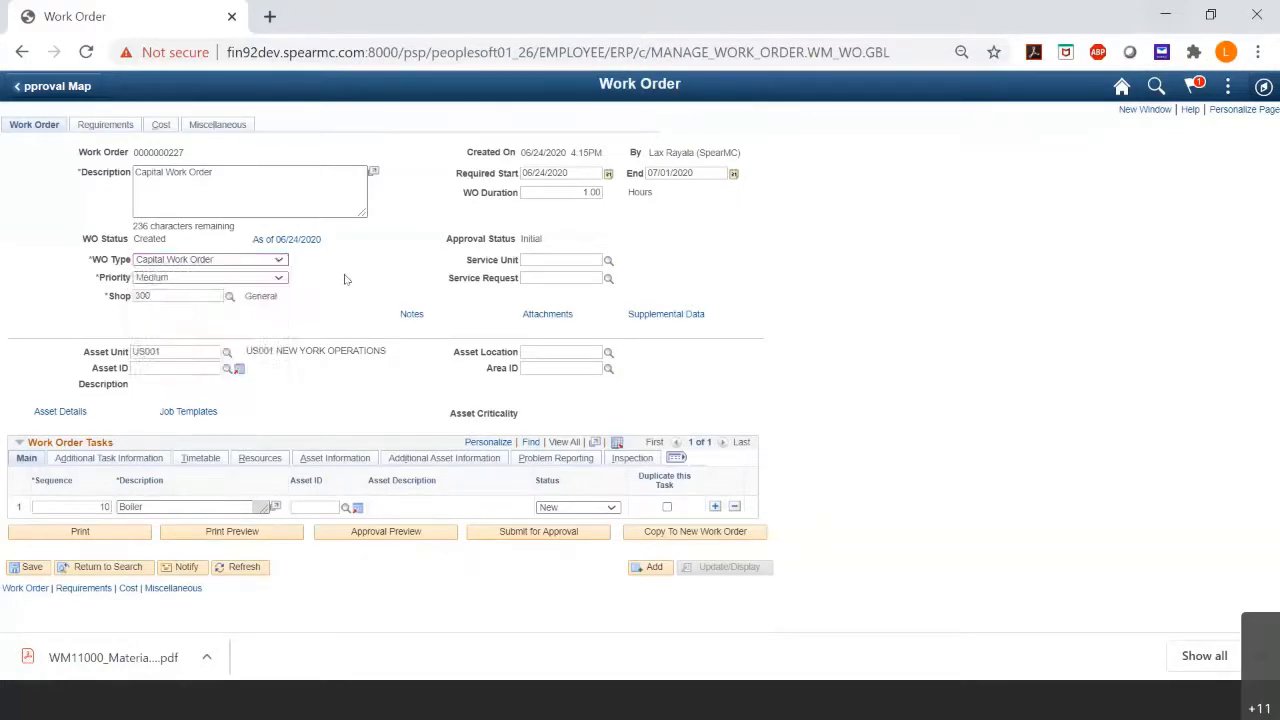
pyautogui.doubleClick(184, 297)
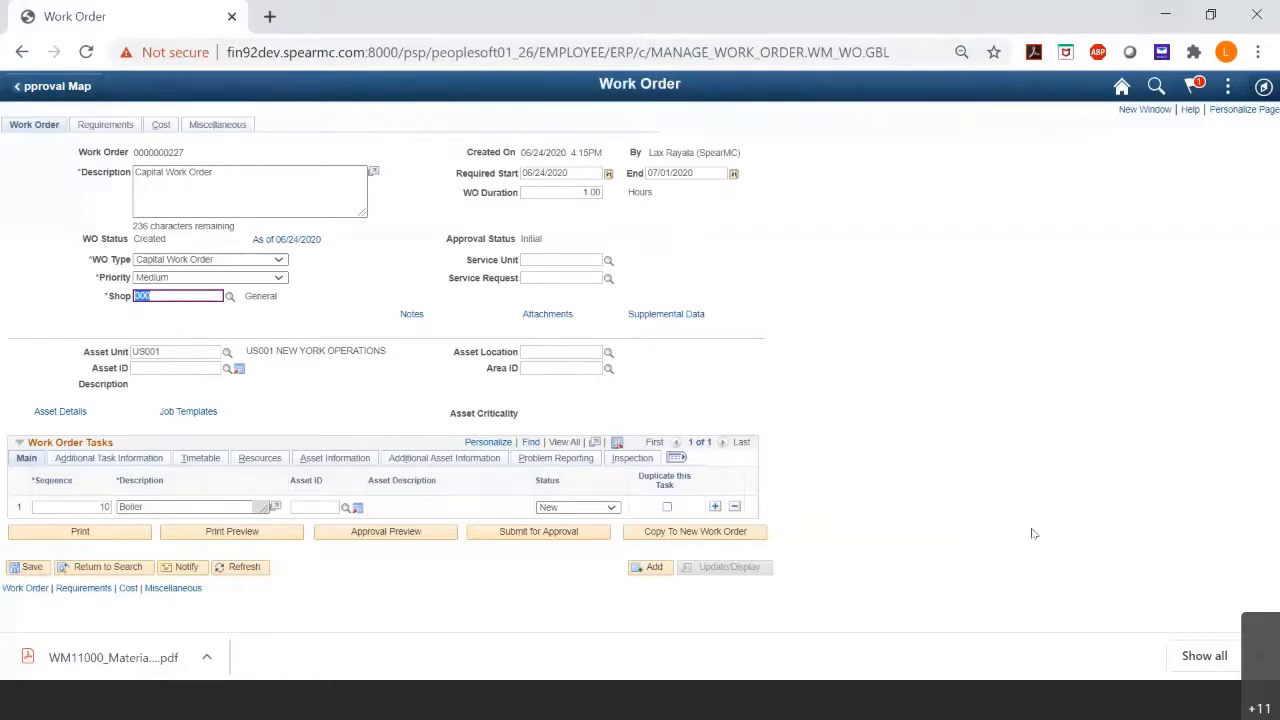
pyautogui.click(995, 335)
# Open the PM Schedule search page from the PM Schedule Management Setup area of Preventive Maintenance.
pyautogui.click(1262, 88)
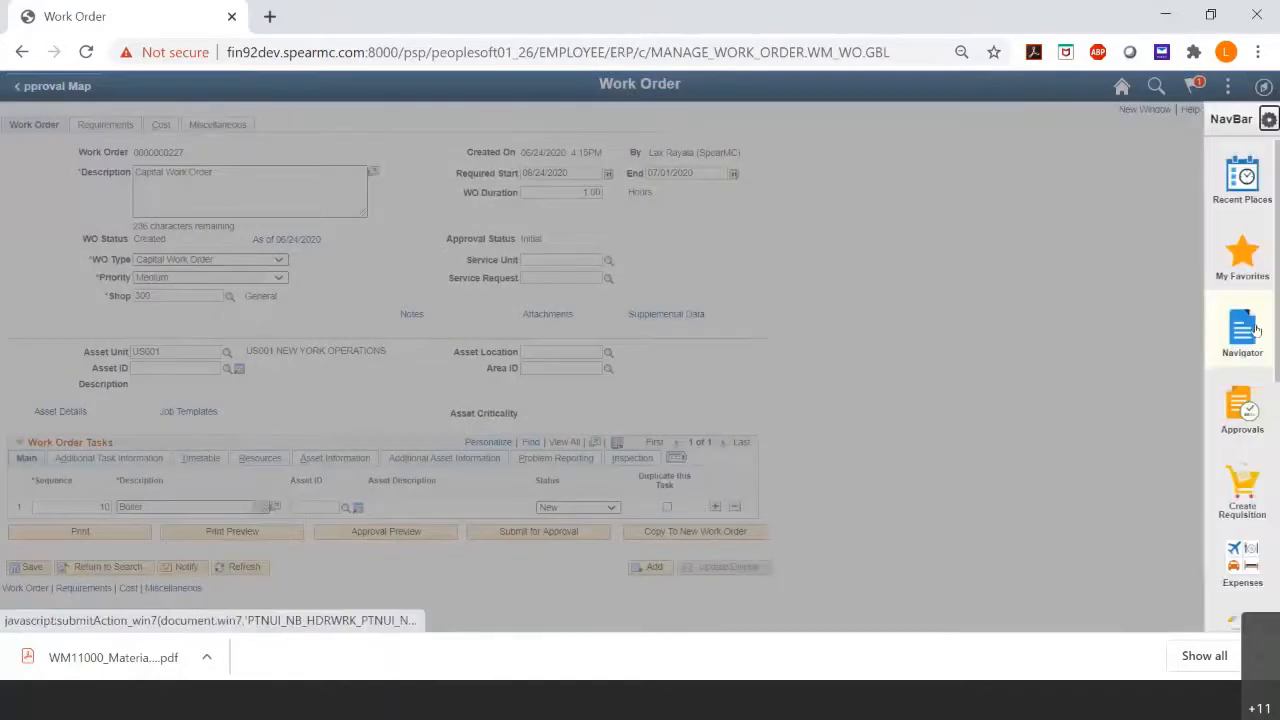
pyautogui.click(1245, 332)
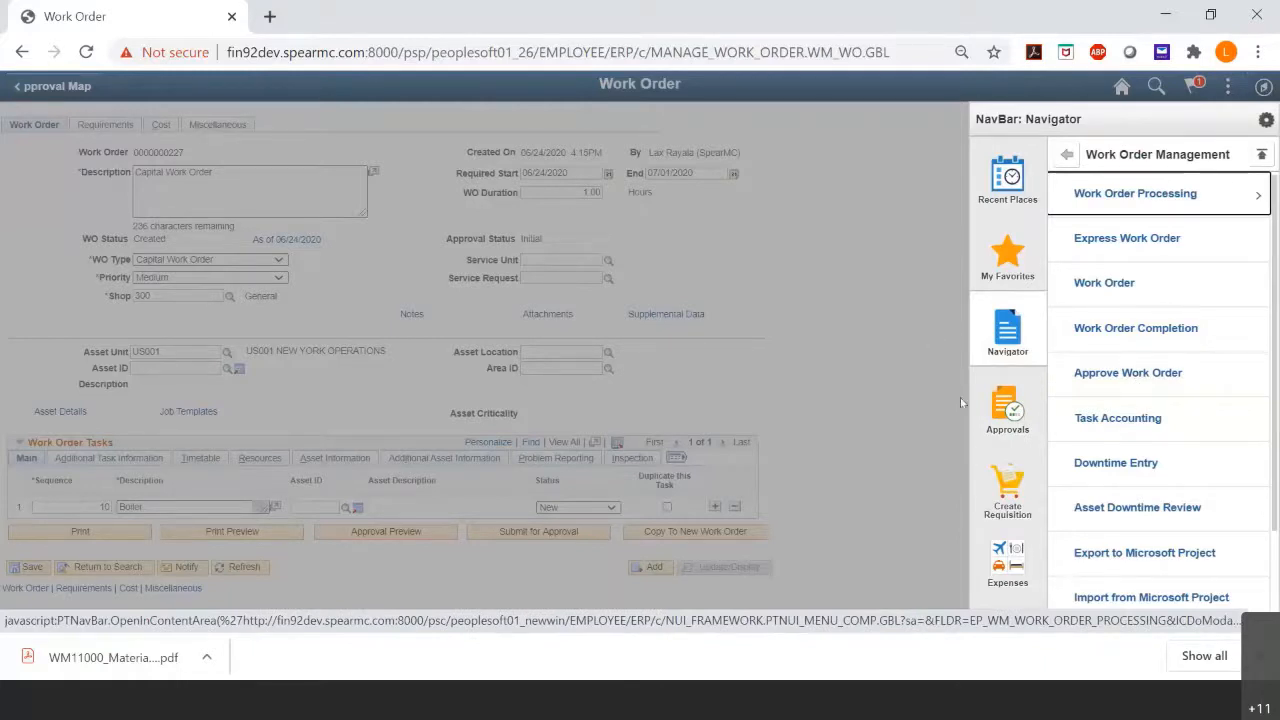
pyautogui.click(1067, 154)
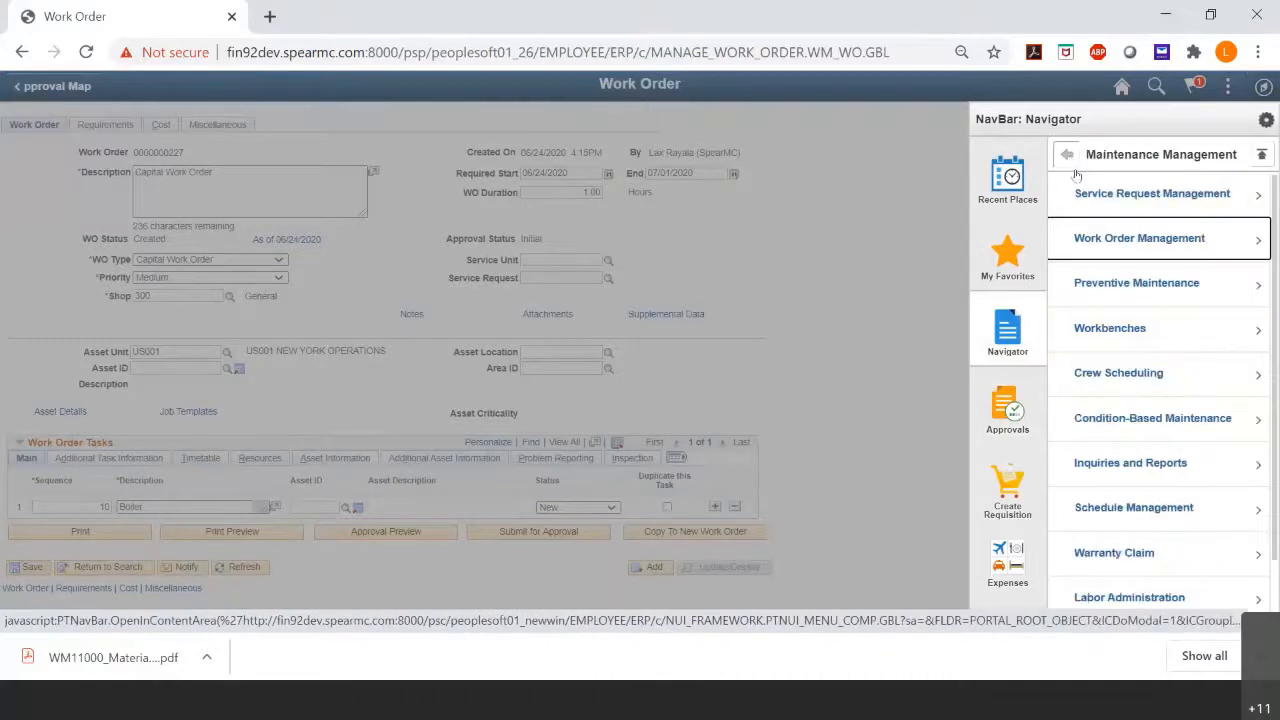
pyautogui.click(1137, 286)
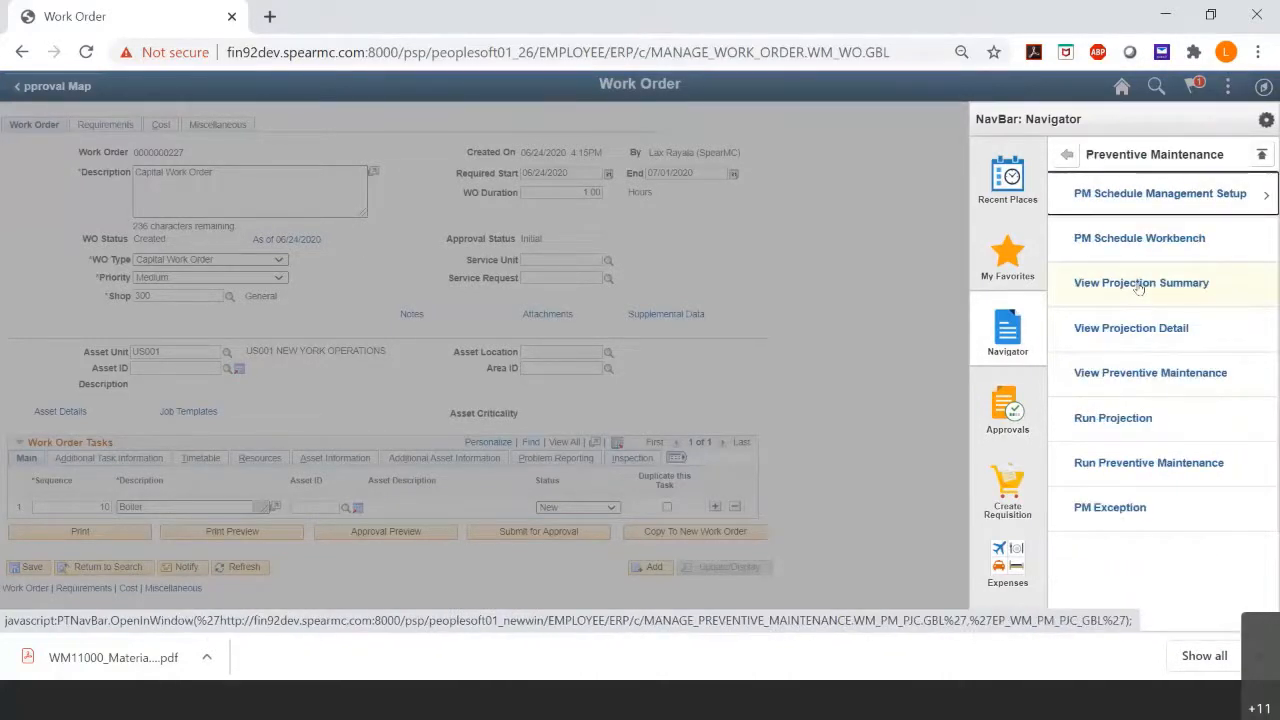
pyautogui.click(1139, 197)
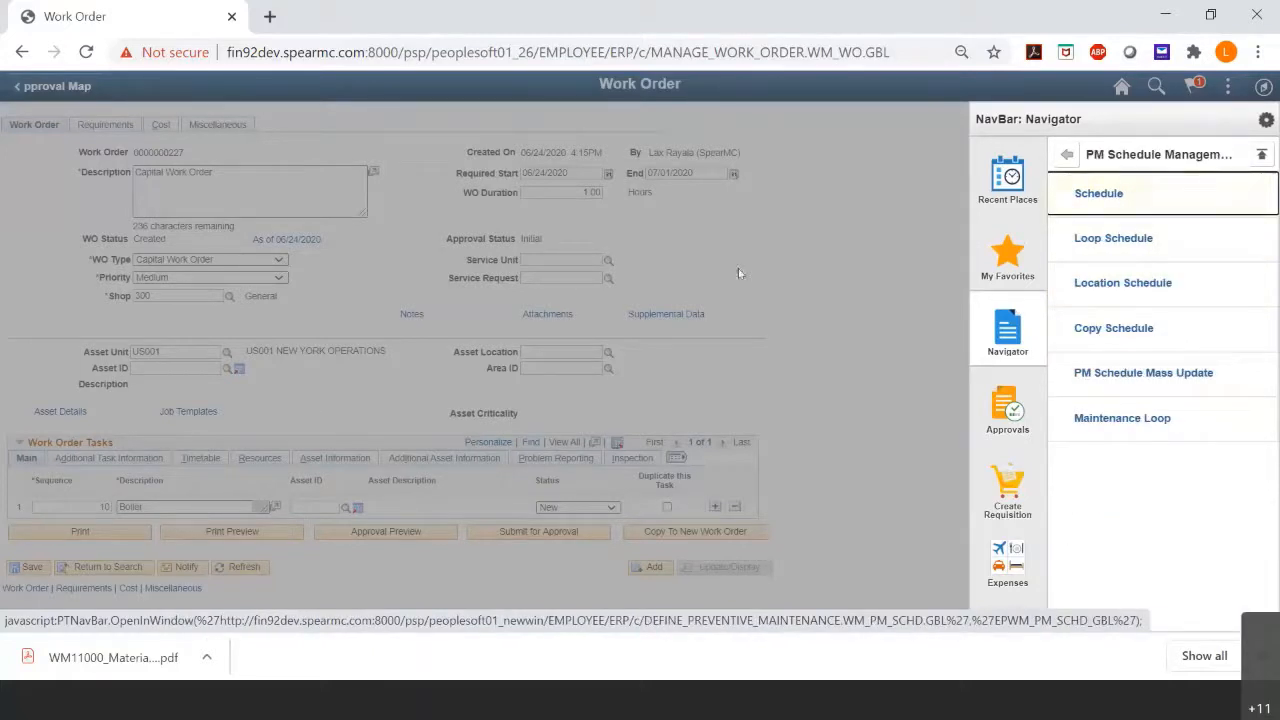
pyautogui.click(1094, 197)
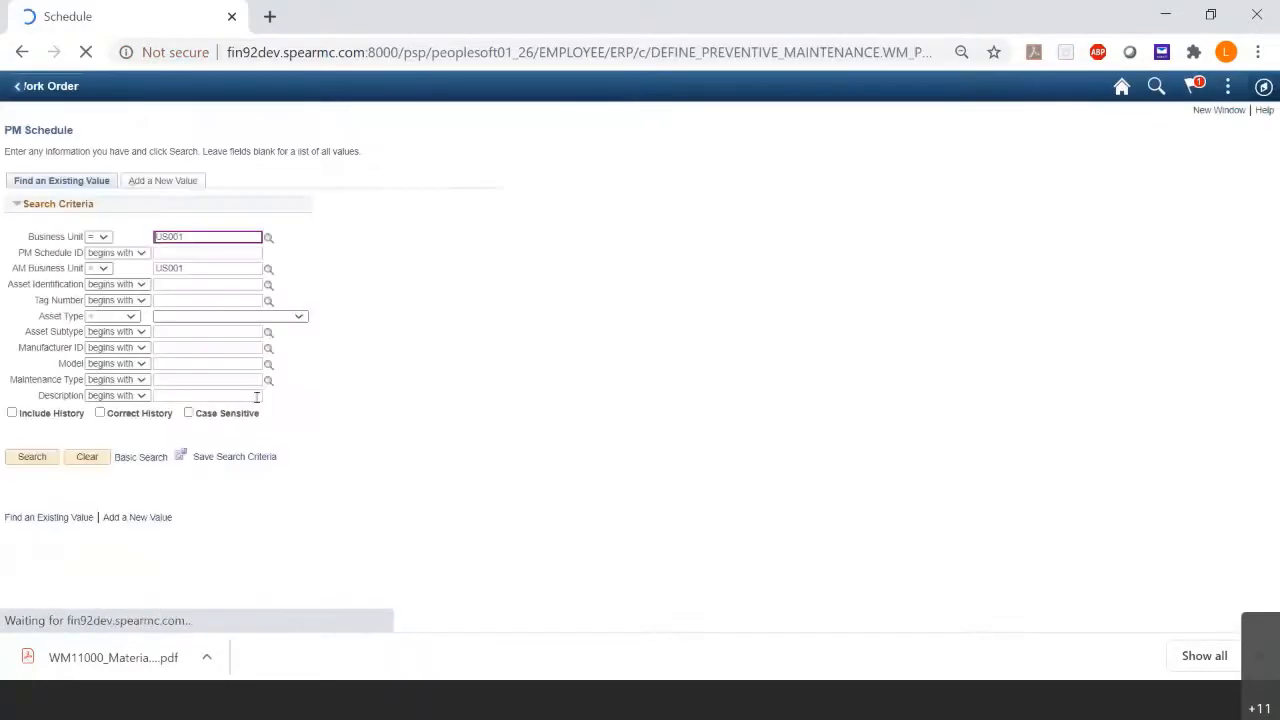
pyautogui.click(33, 457)
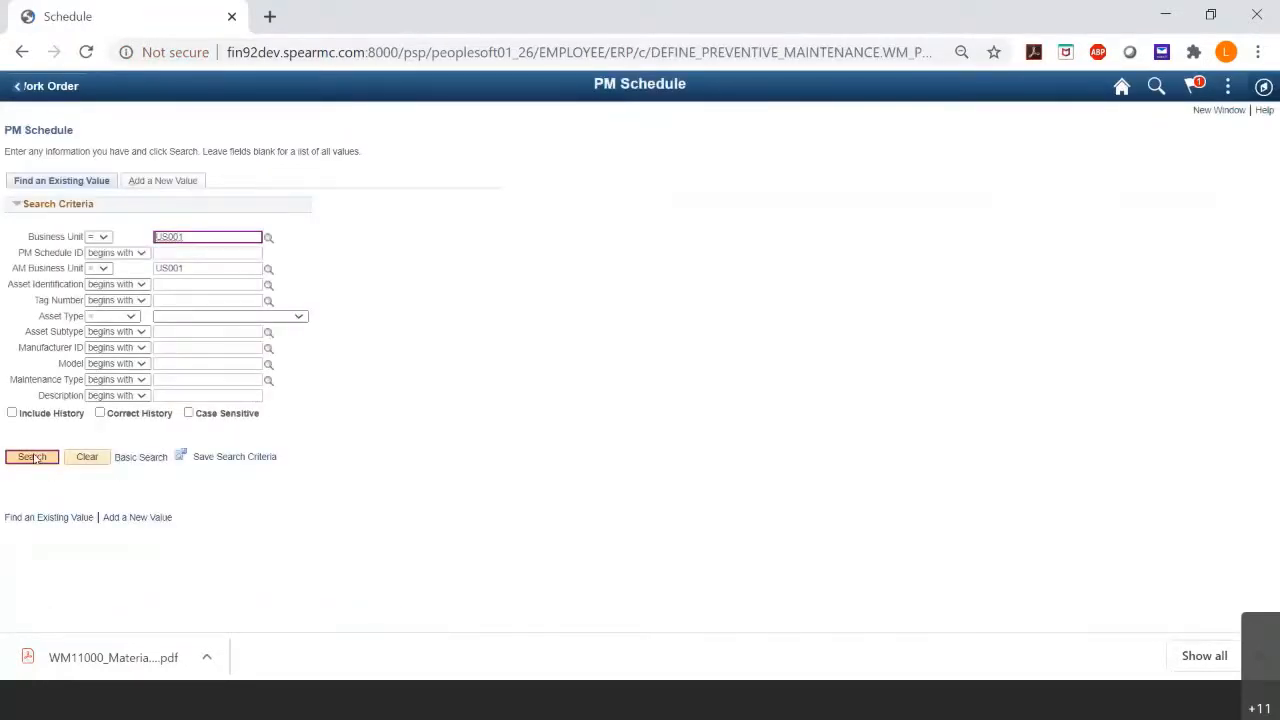
pyautogui.scroll(-1, 90, 565)
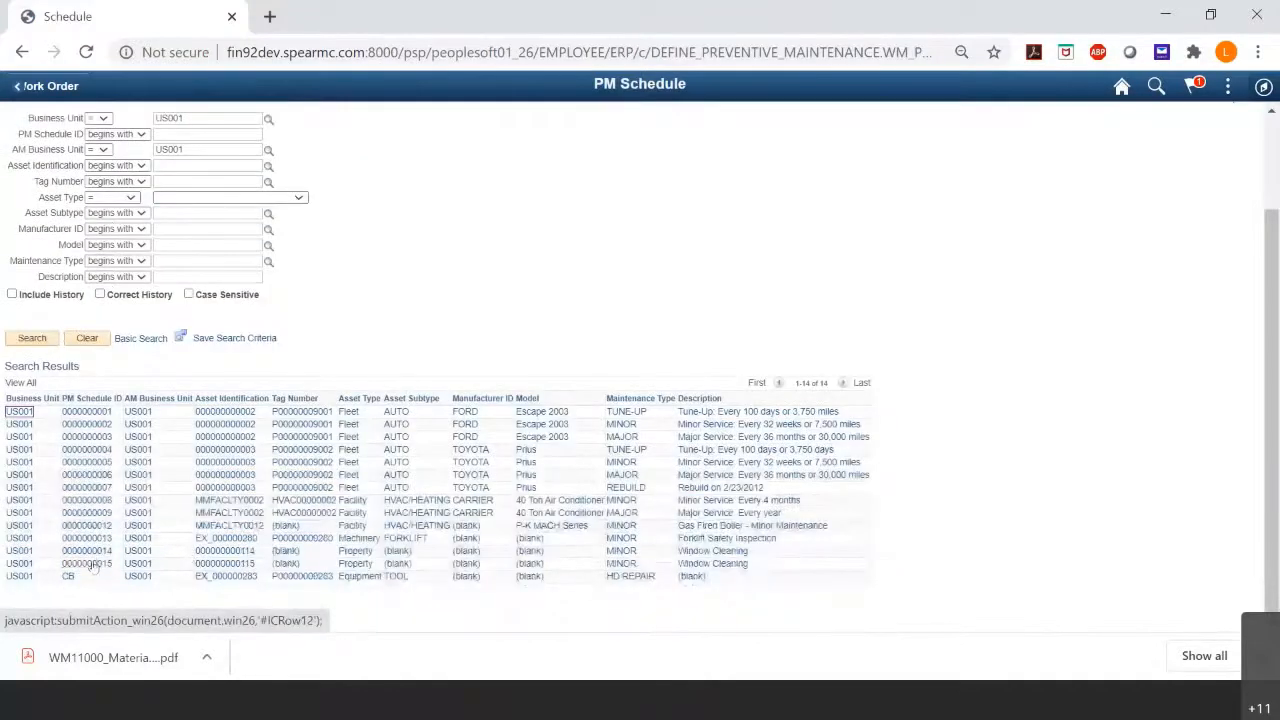
pyautogui.click(93, 566)
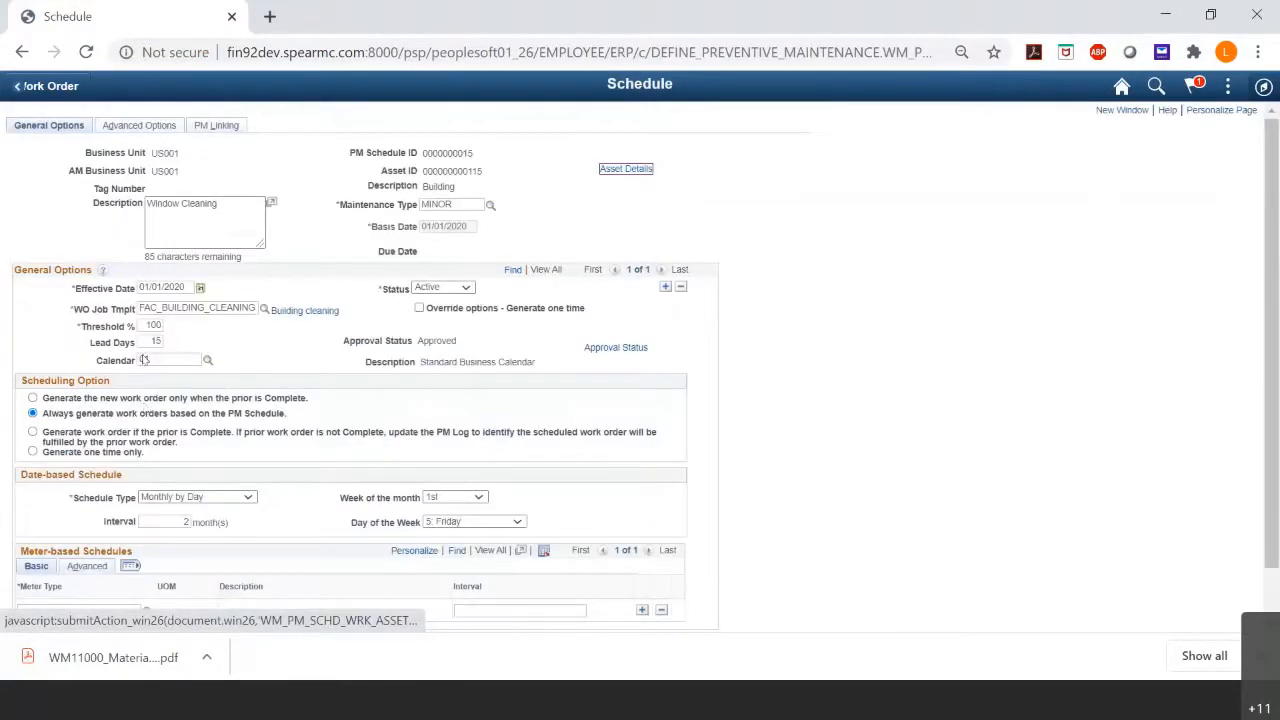
# Review the Window Cleaning schedule's general options, including its description, effective date, scheduling option and date-based interval.
pyautogui.scroll(-1, 165, 501)
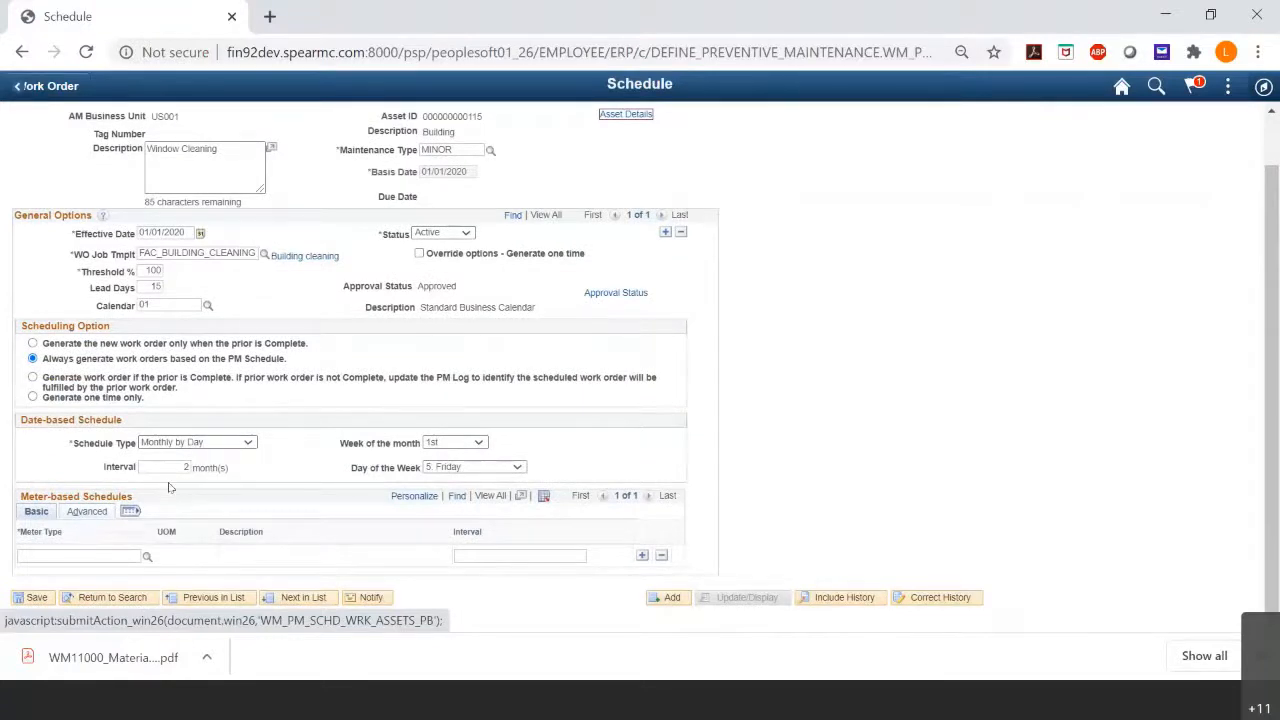
pyautogui.scroll(1, 169, 487)
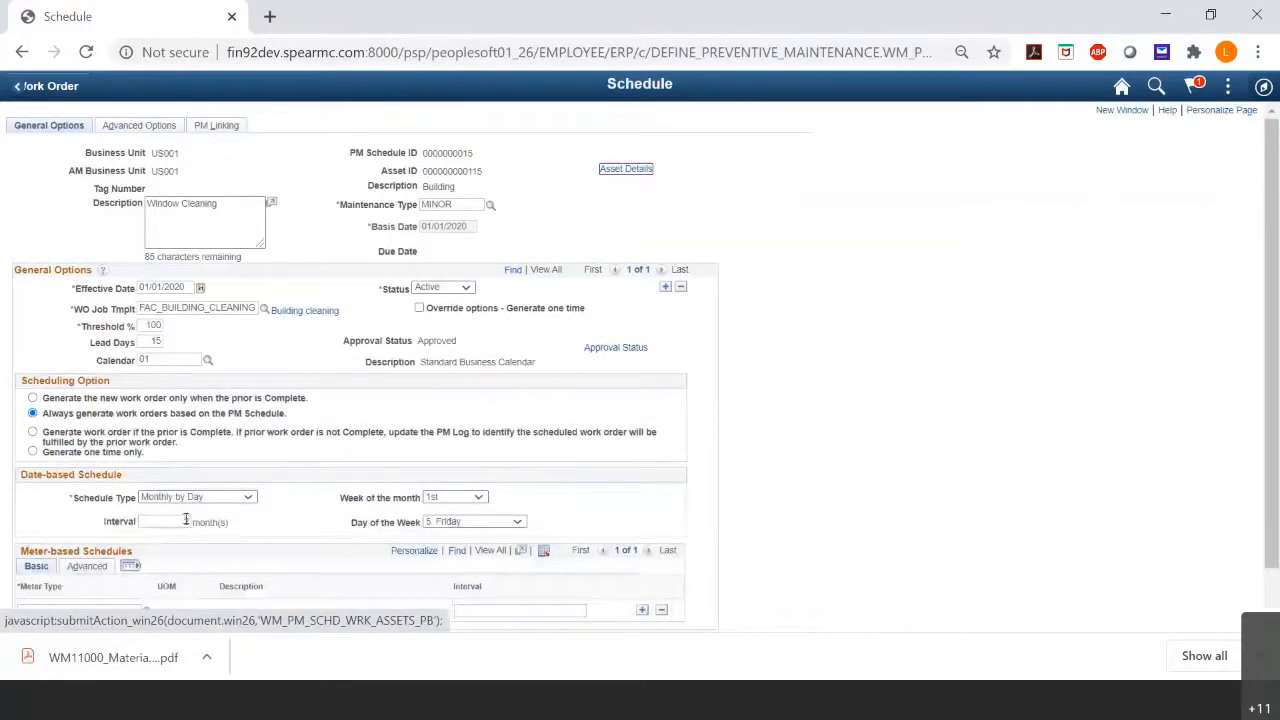
pyautogui.moveTo(231, 202); pyautogui.dragTo(30, 213)
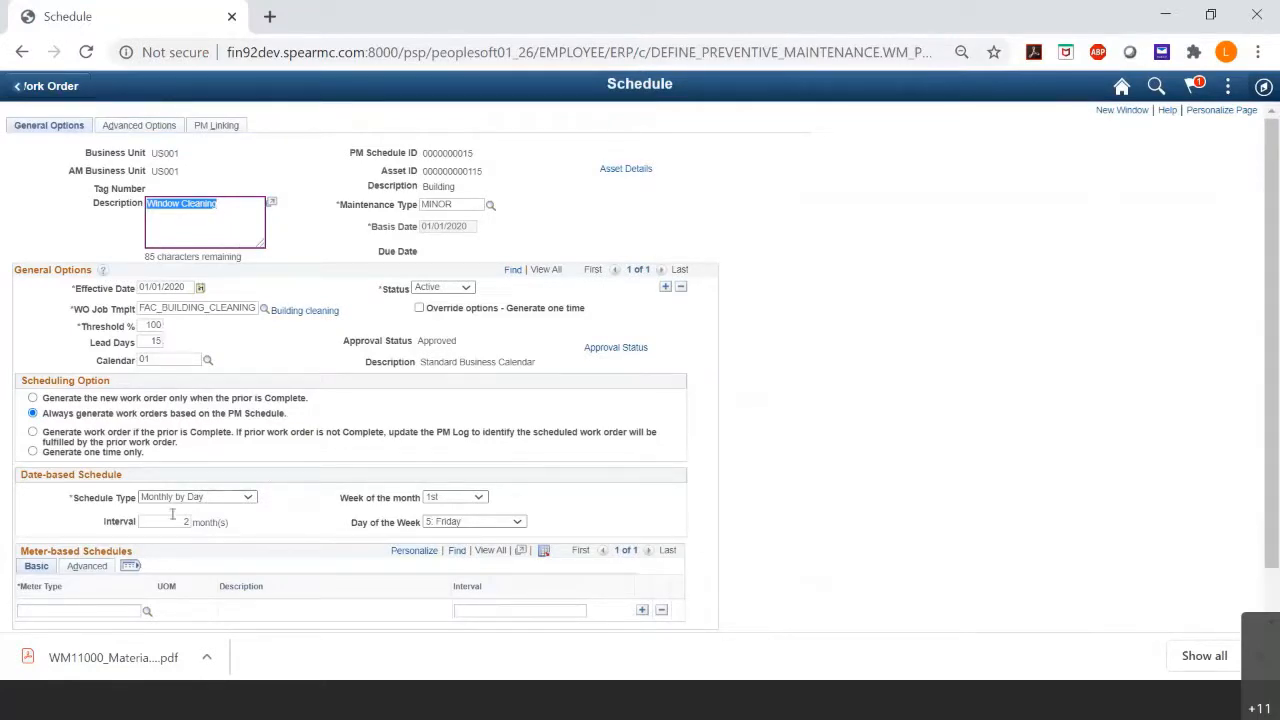
pyautogui.click(165, 286)
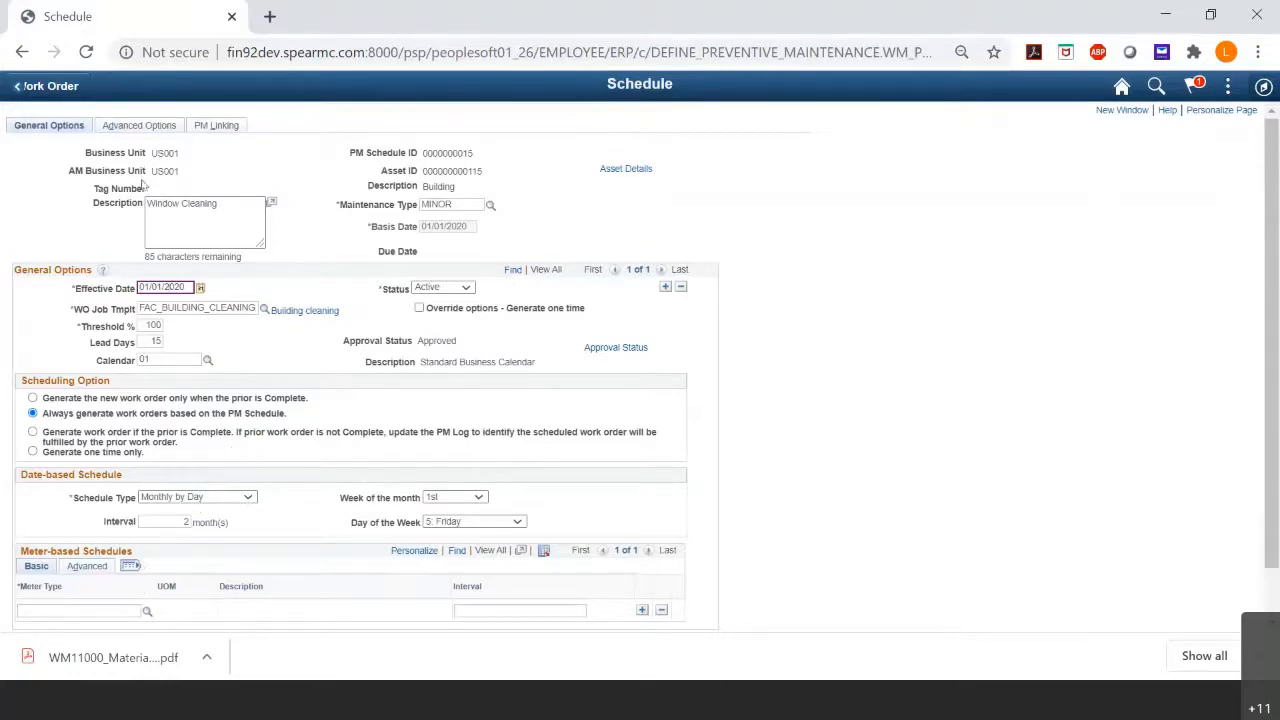
# Review the schedule's advanced options, including the project, activity and effective date, and view its PM linking settings.
pyautogui.click(138, 127)
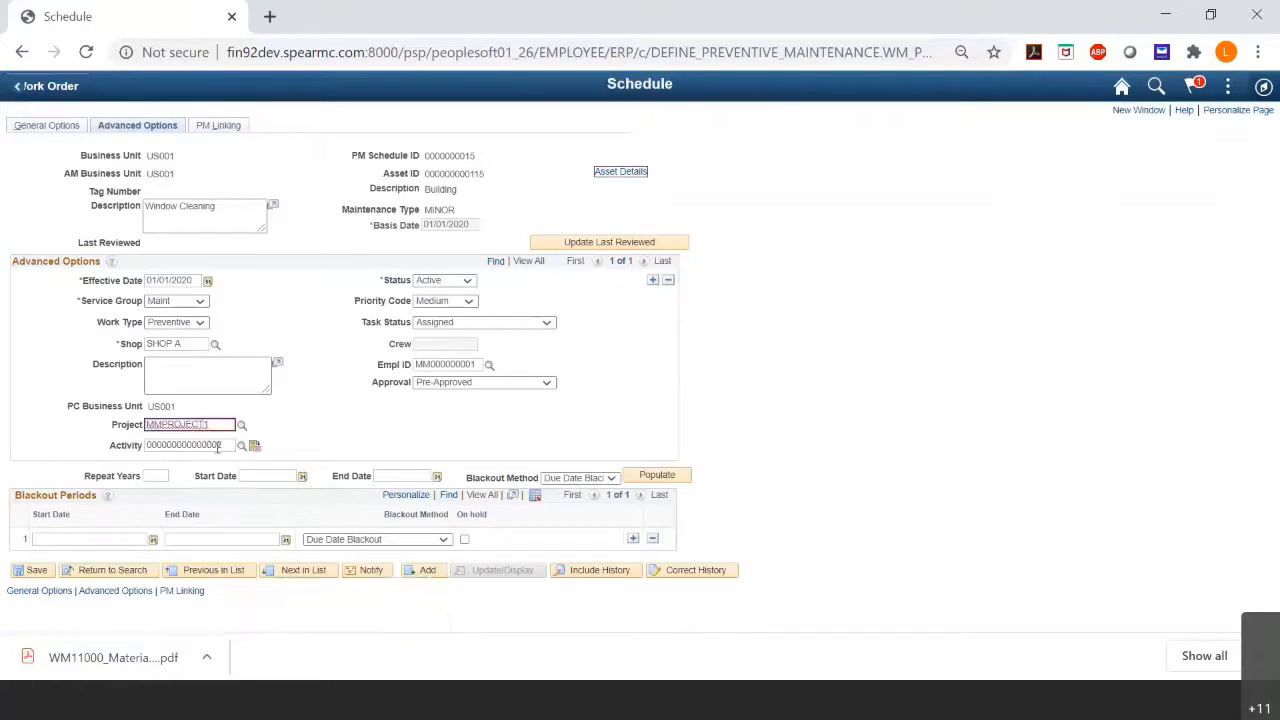
pyautogui.click(208, 444)
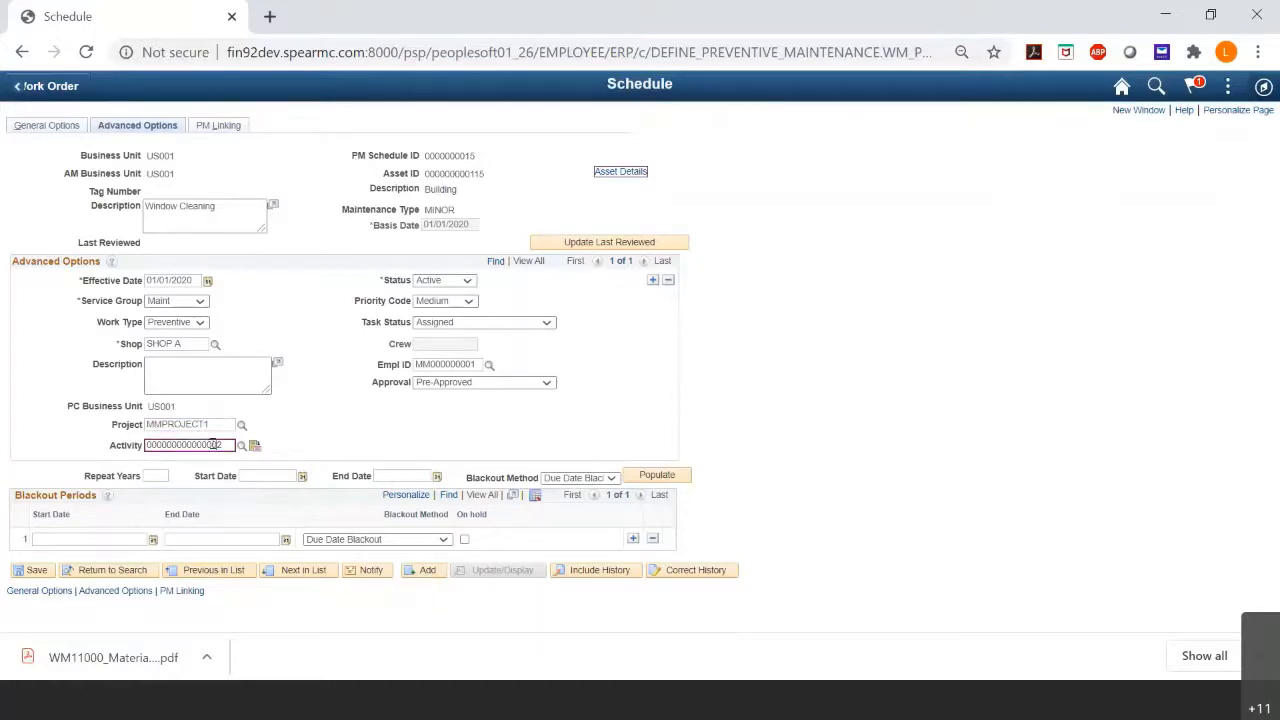
pyautogui.click(171, 280)
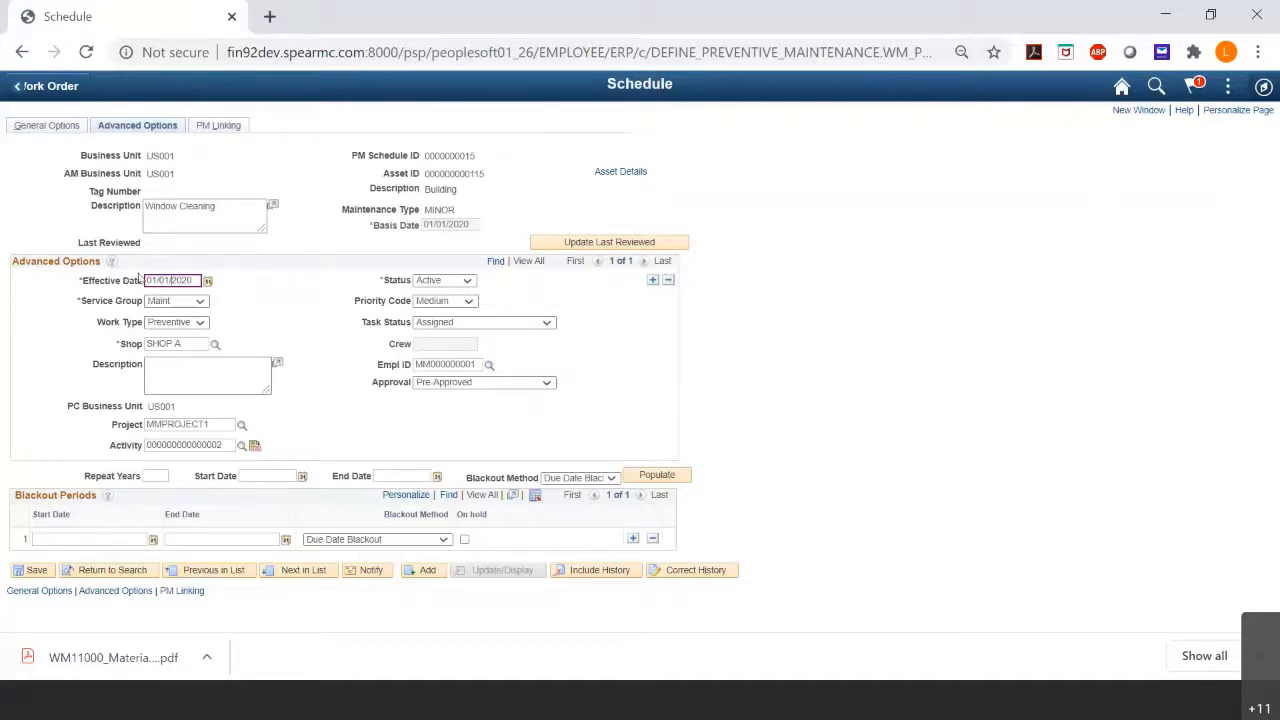
pyautogui.click(222, 130)
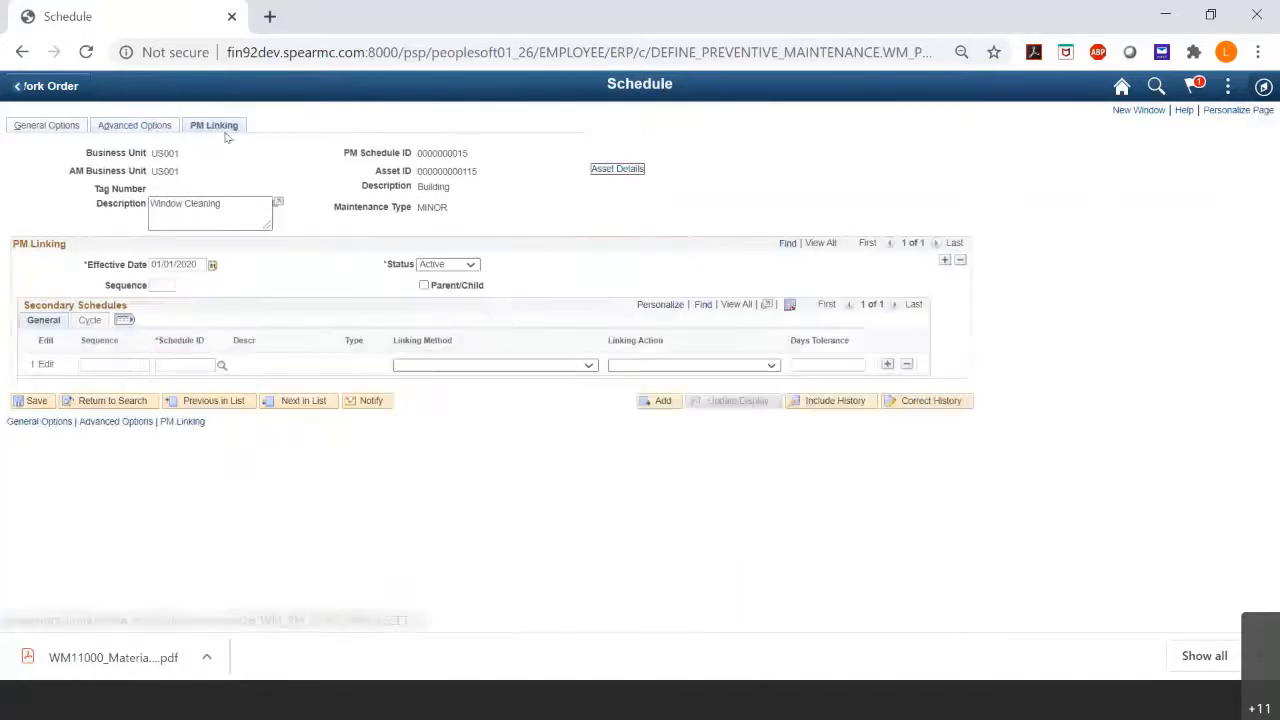
# Return to the schedule's general options and examine the schedule type choices, the approval status and the meter-based schedule fields.
pyautogui.click(78, 126)
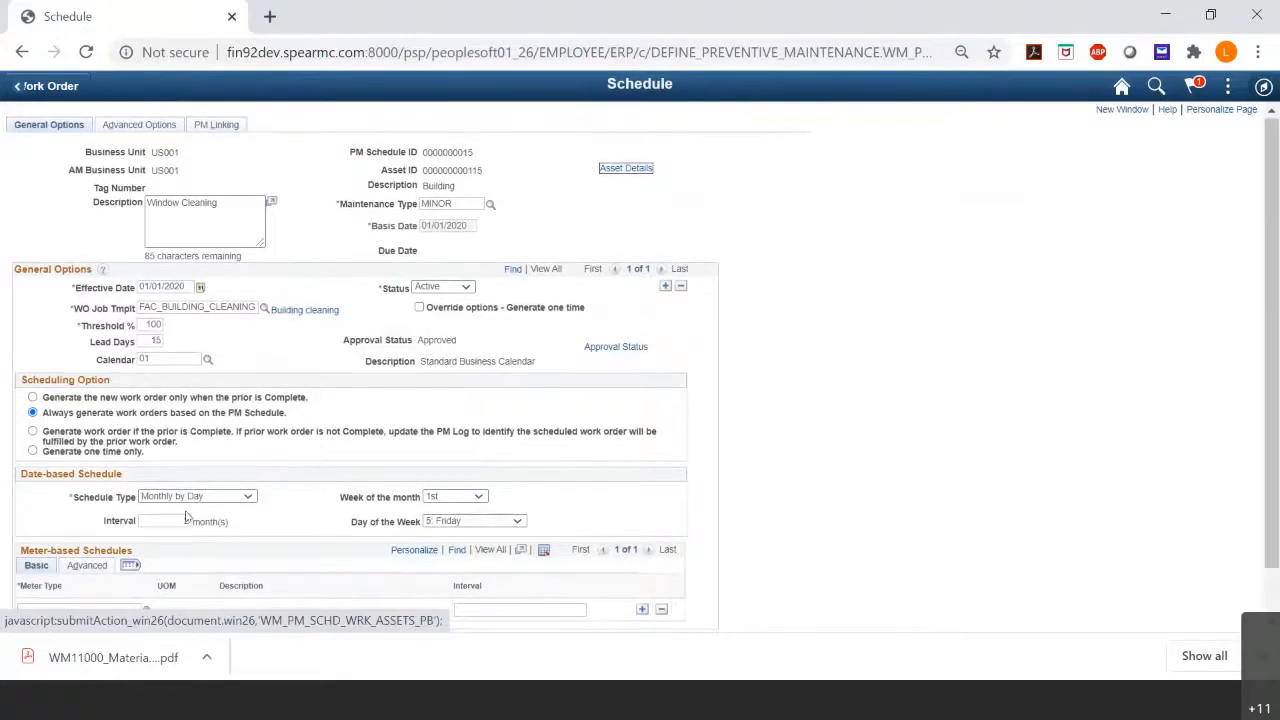
pyautogui.scroll(-1, 313, 491)
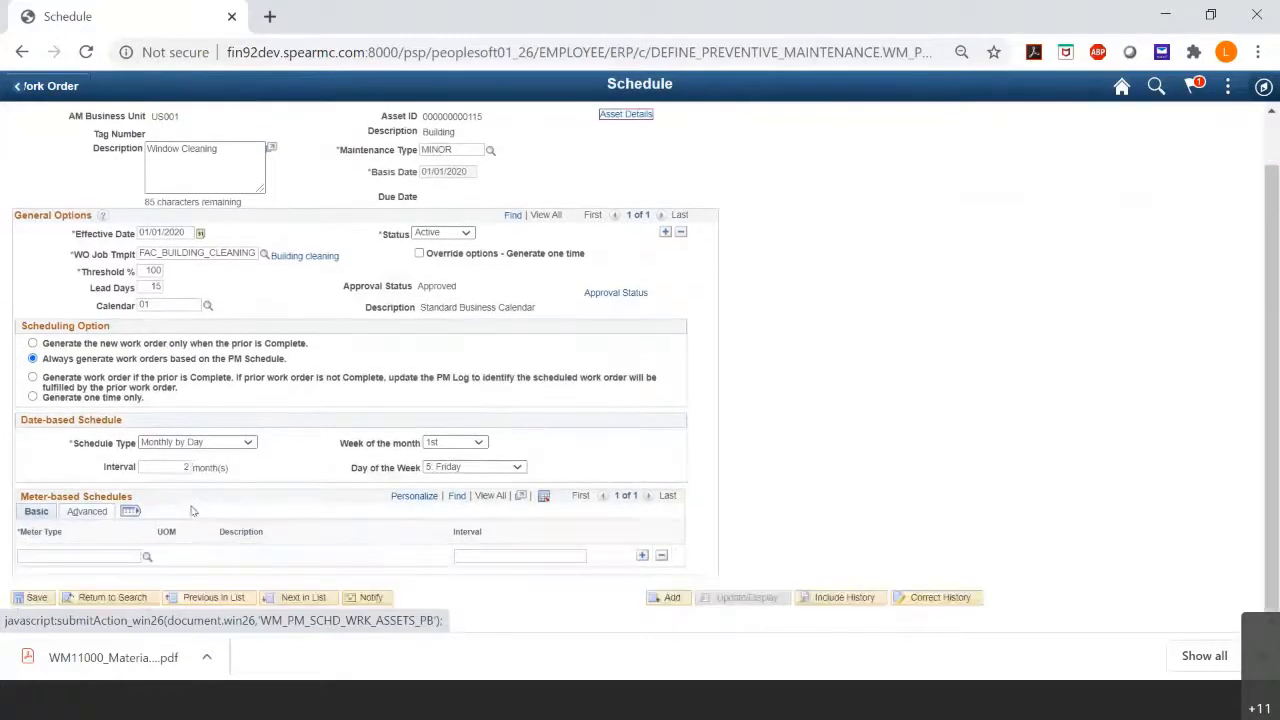
pyautogui.click(230, 443)
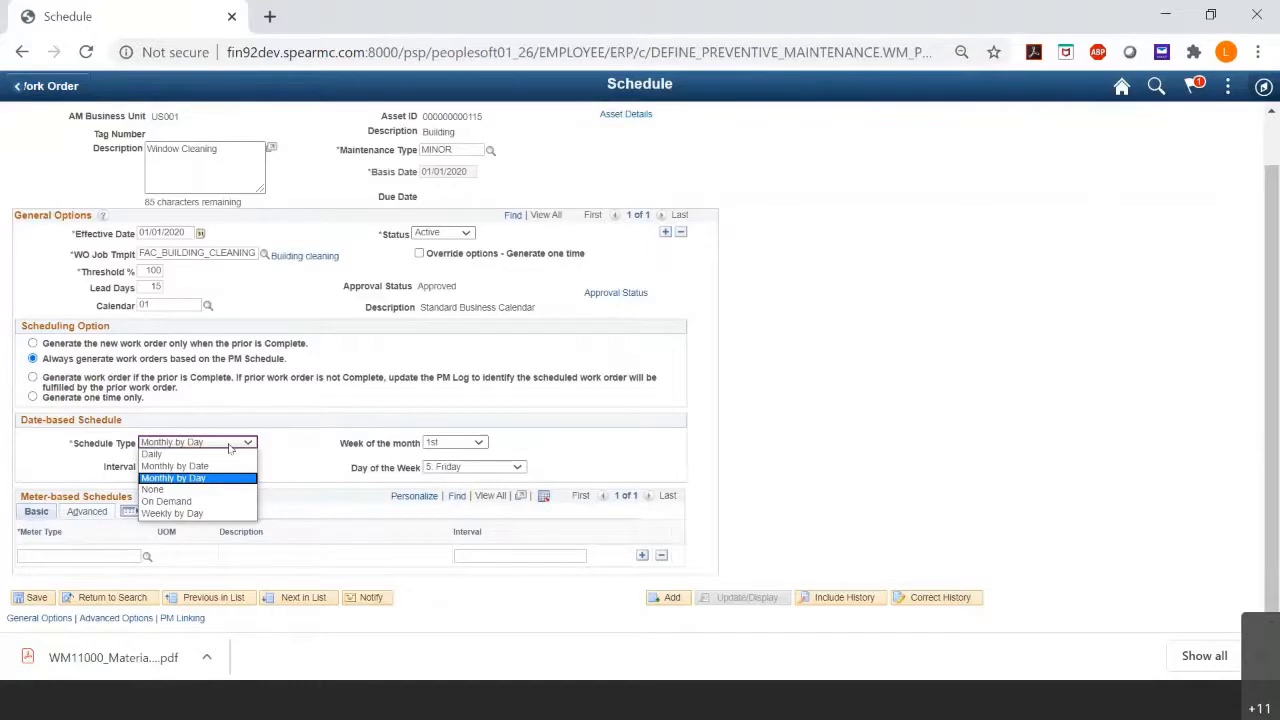
pyautogui.click(320, 467)
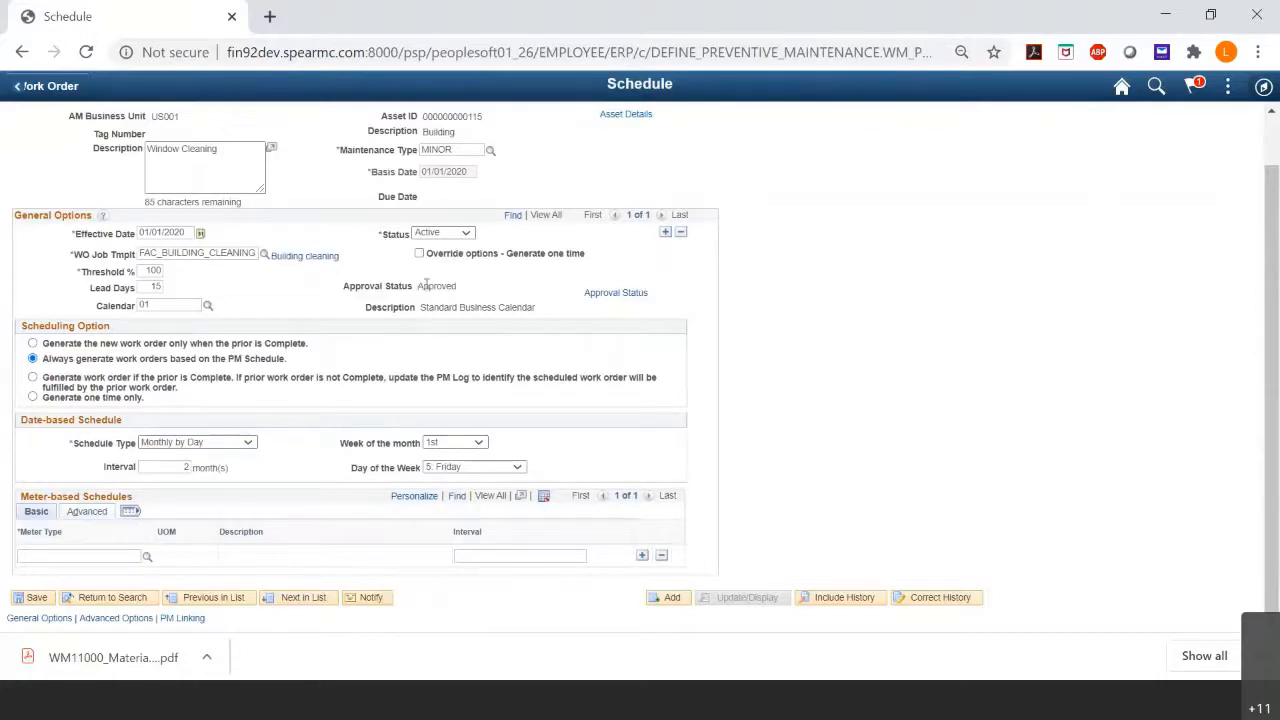
pyautogui.moveTo(420, 286); pyautogui.dragTo(460, 289)
pyautogui.click(91, 557)
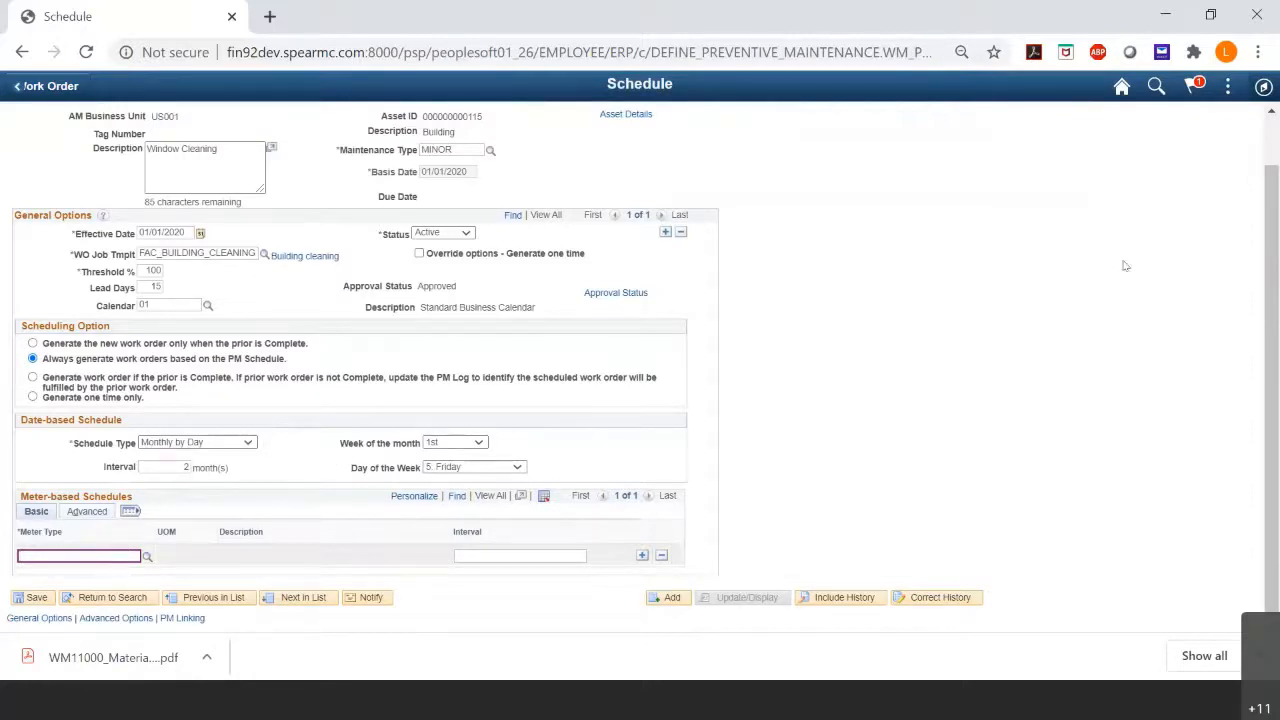
# Go to View Projection Summary under Preventive Maintenance and search without criteria to open the projection1 run.
pyautogui.click(1262, 88)
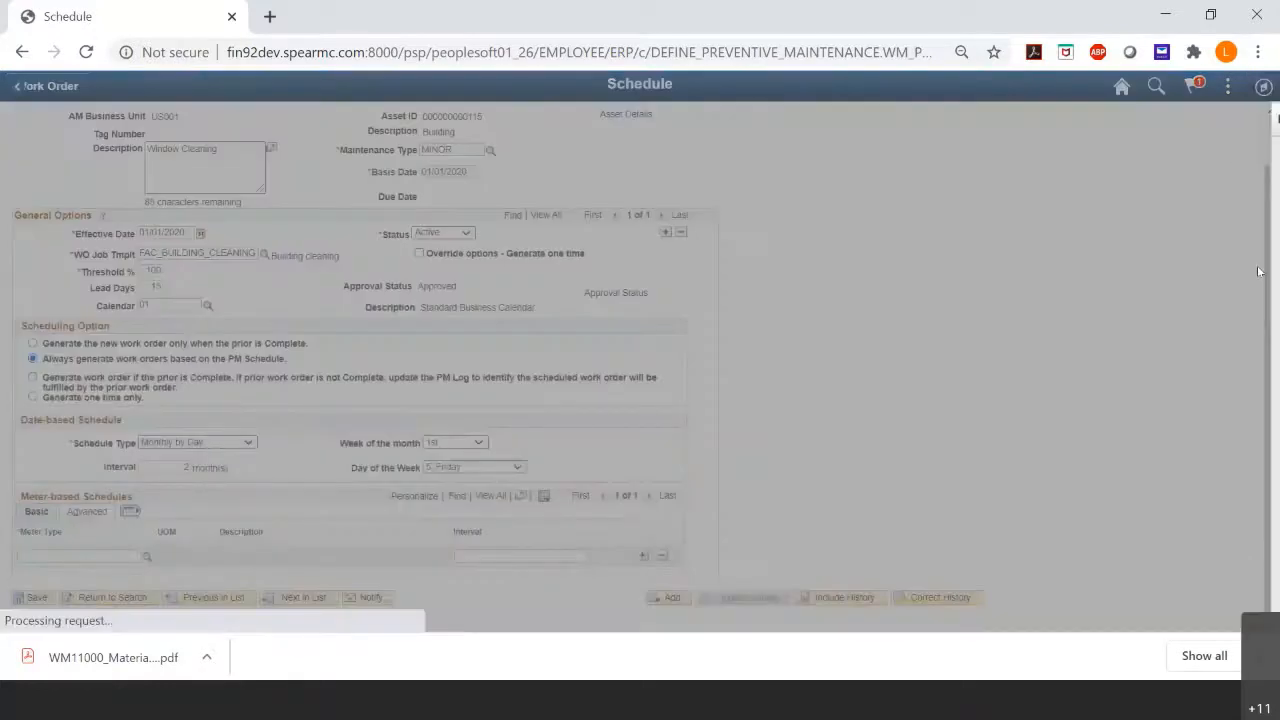
pyautogui.click(1243, 338)
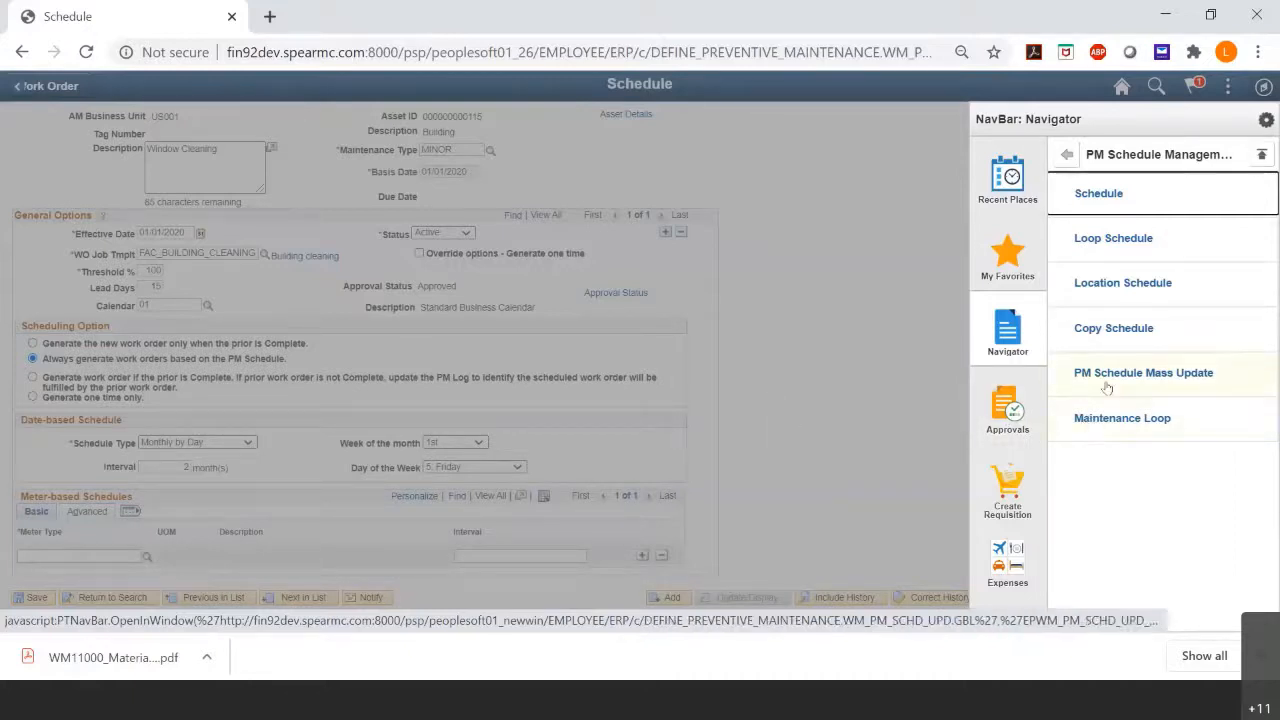
pyautogui.click(1066, 155)
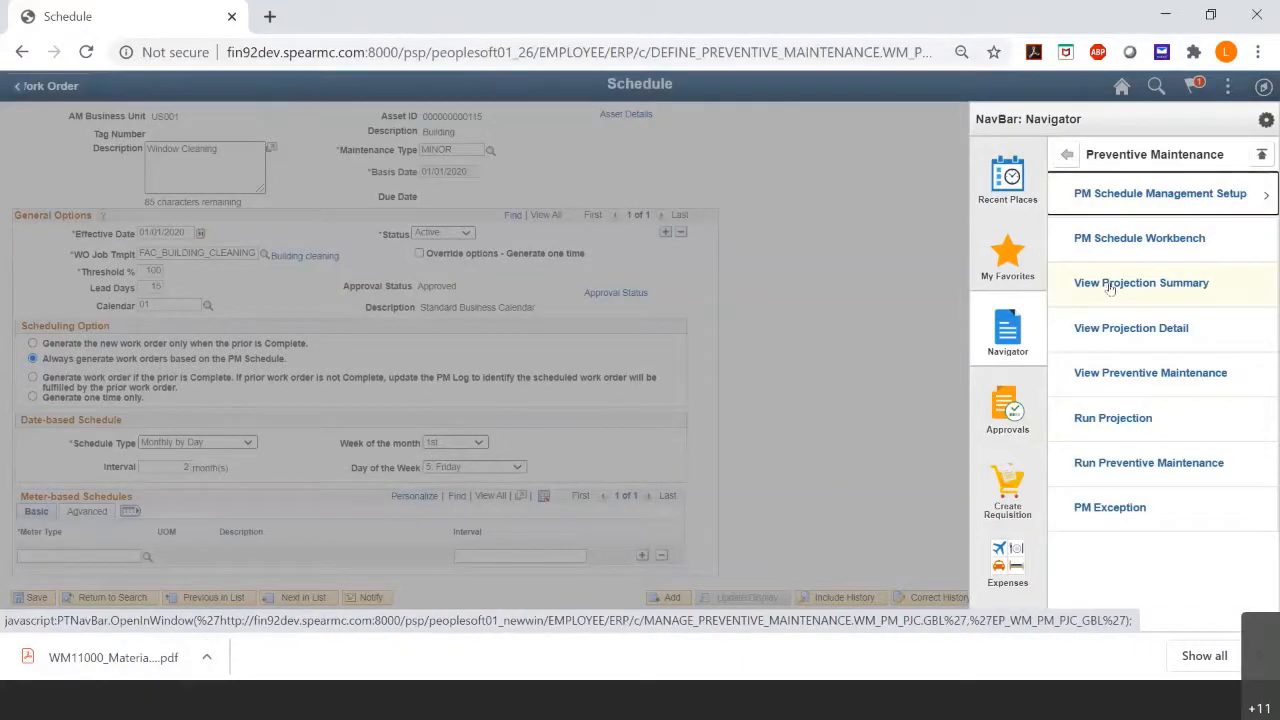
pyautogui.click(1108, 286)
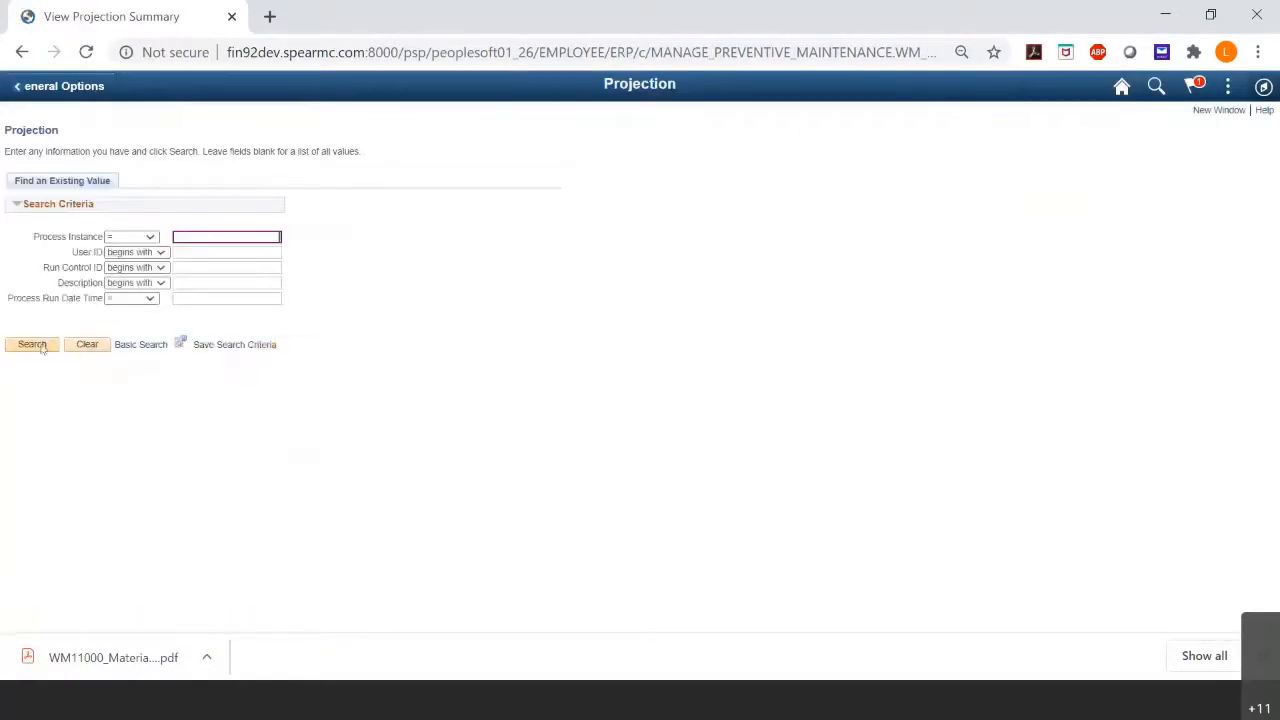
pyautogui.click(32, 344)
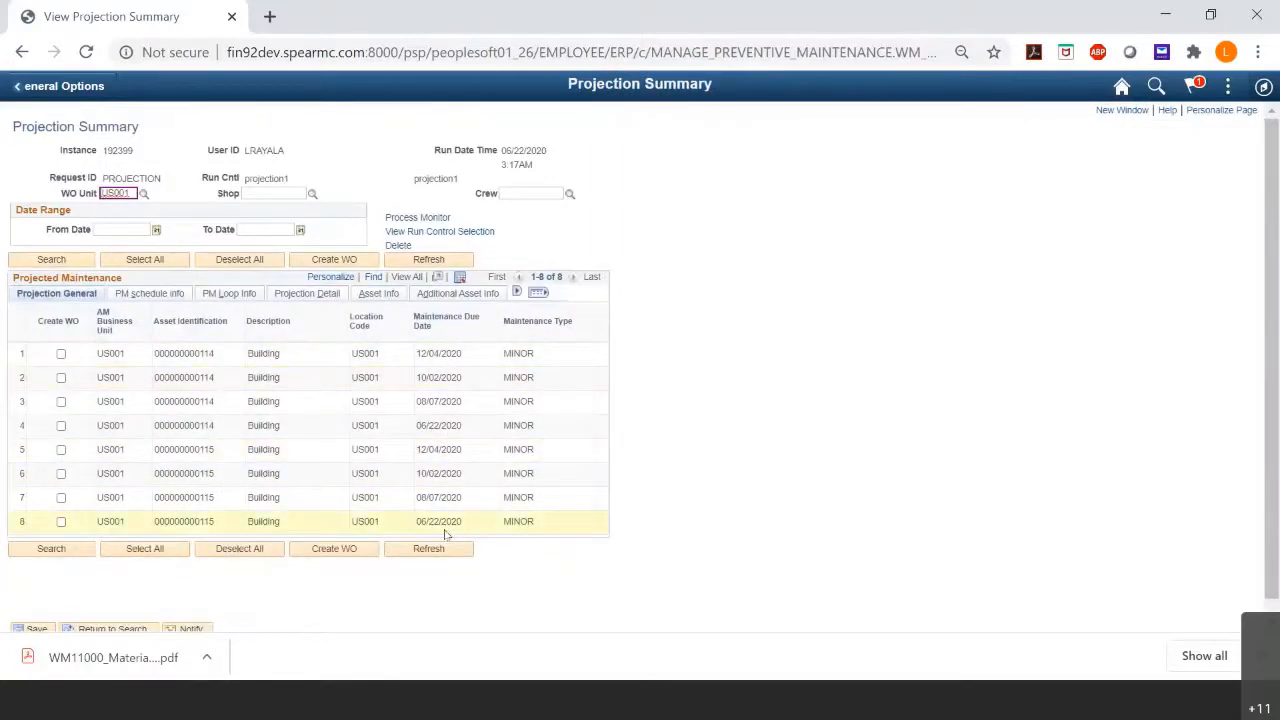
pyautogui.click(443, 495)
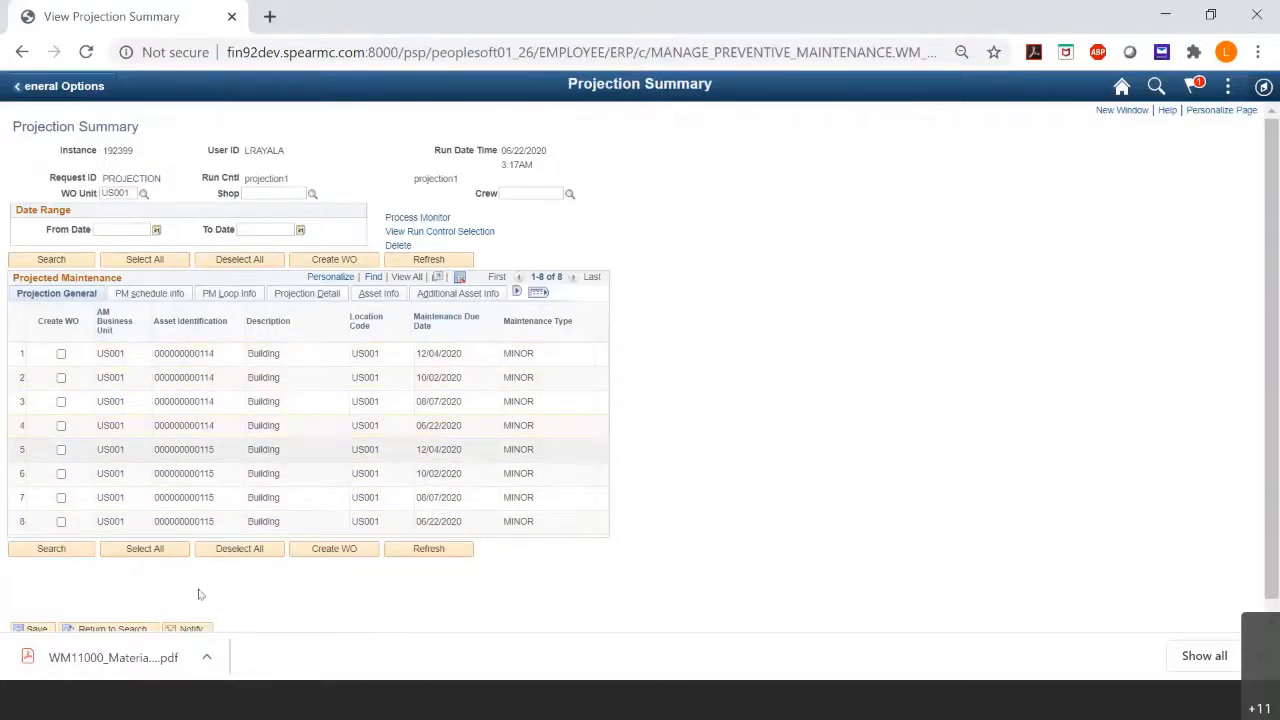
pyautogui.click(60, 522)
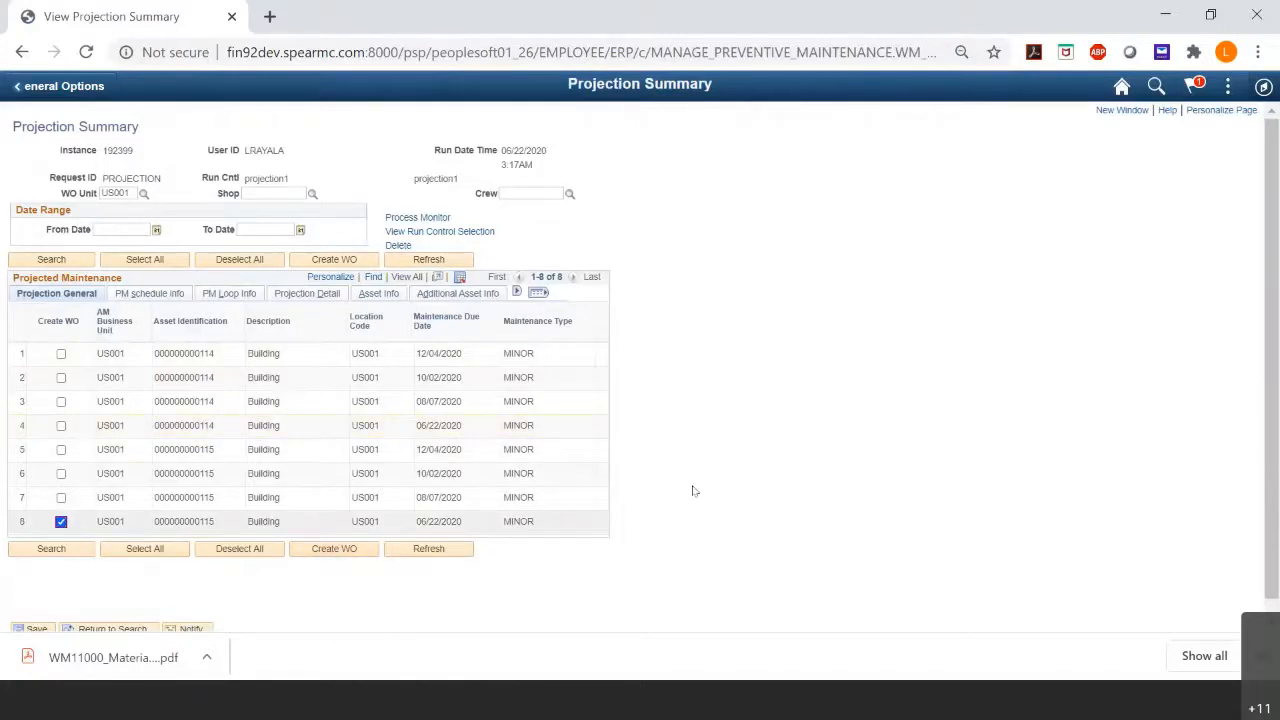
pyautogui.click(335, 553)
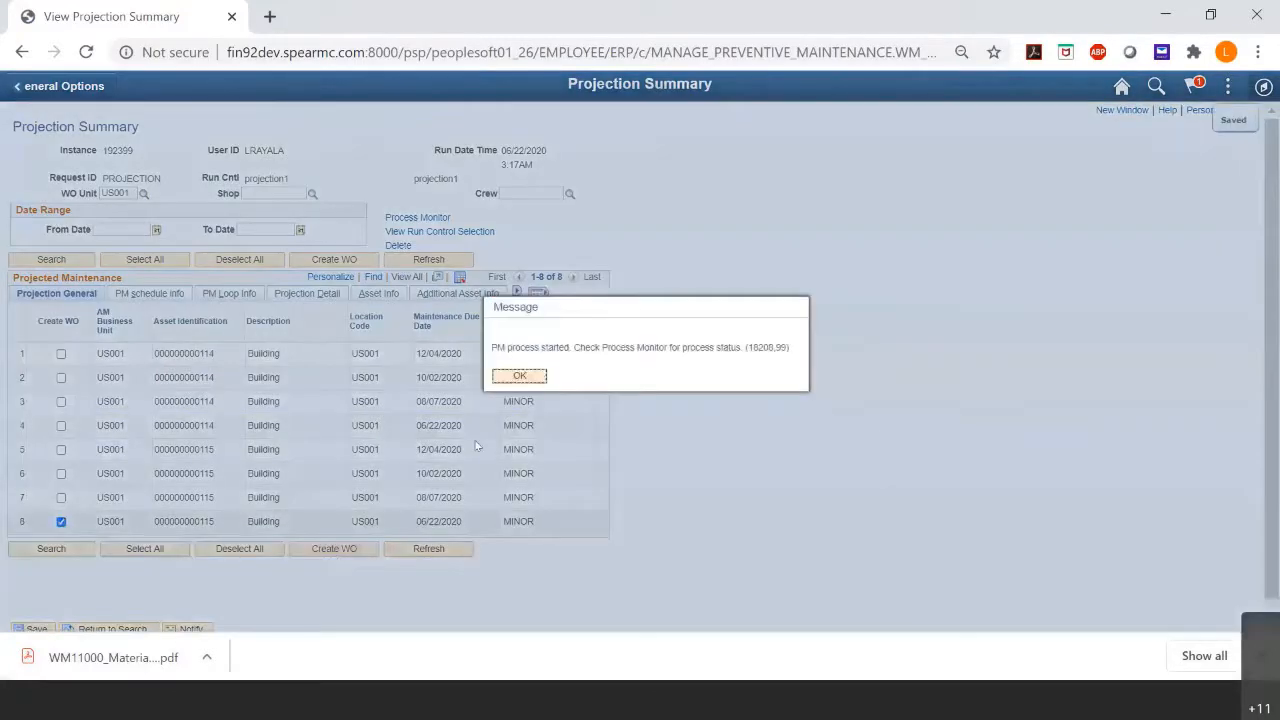
pyautogui.click(521, 377)
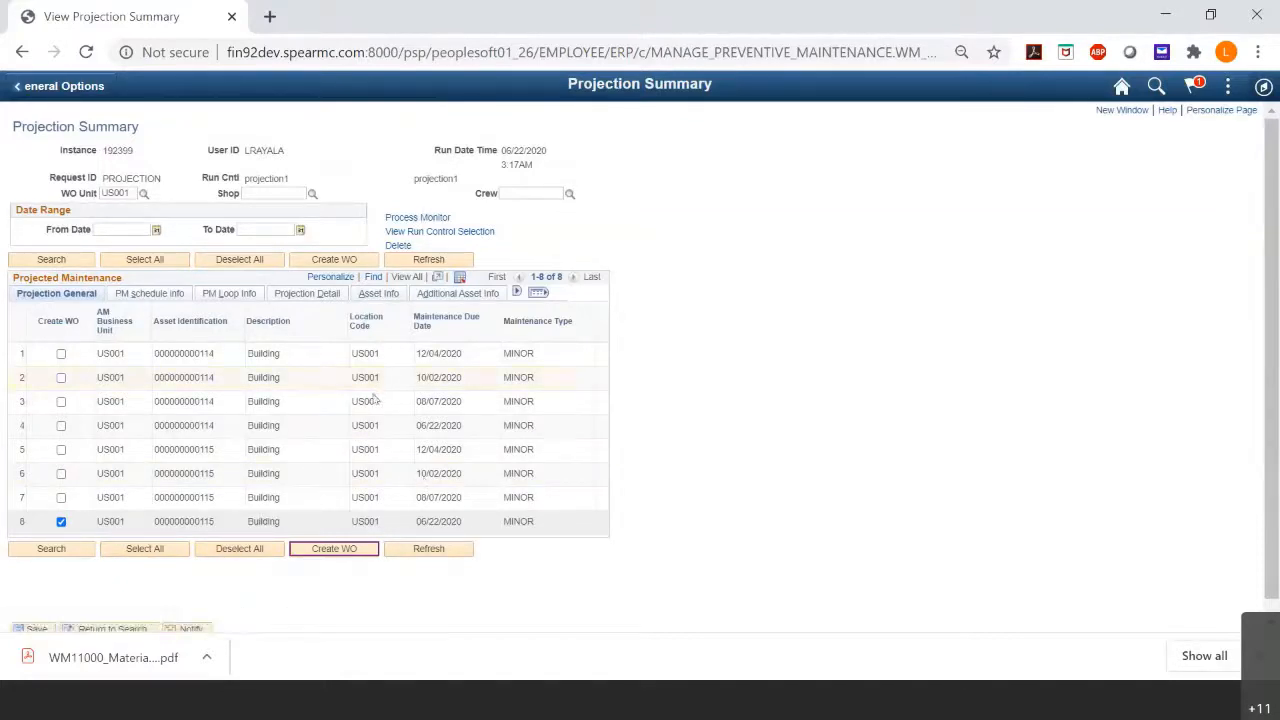
# Open the Process Monitor from the projection summary, refresh it for the last 7 days and look through the process list.
pyautogui.click(434, 221)
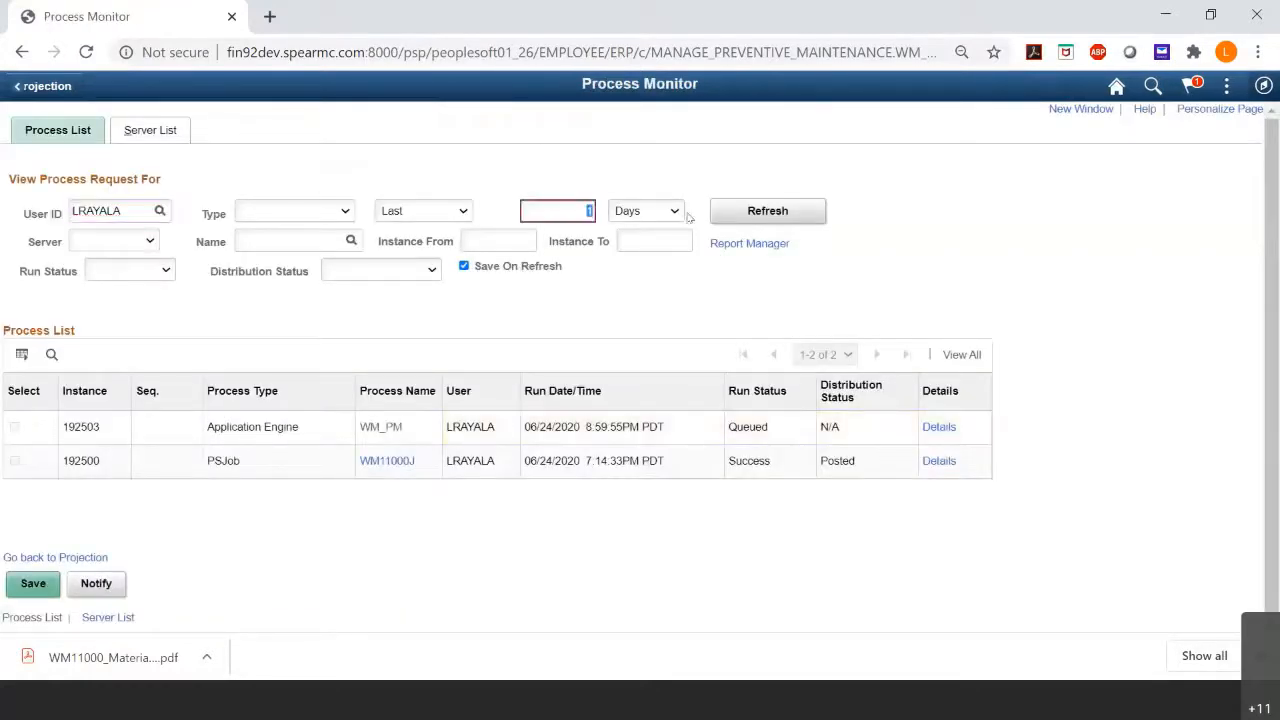
pyautogui.write('7')
pyautogui.click(793, 210)
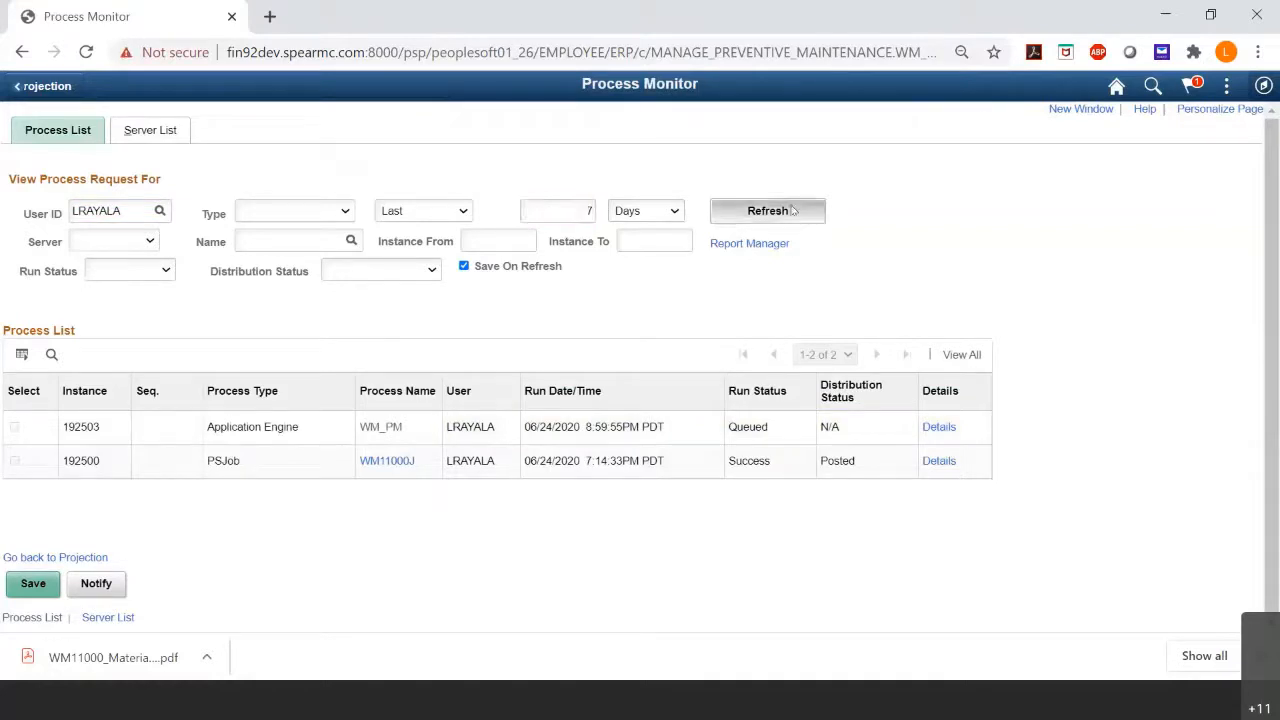
pyautogui.scroll(-3, 735, 318)
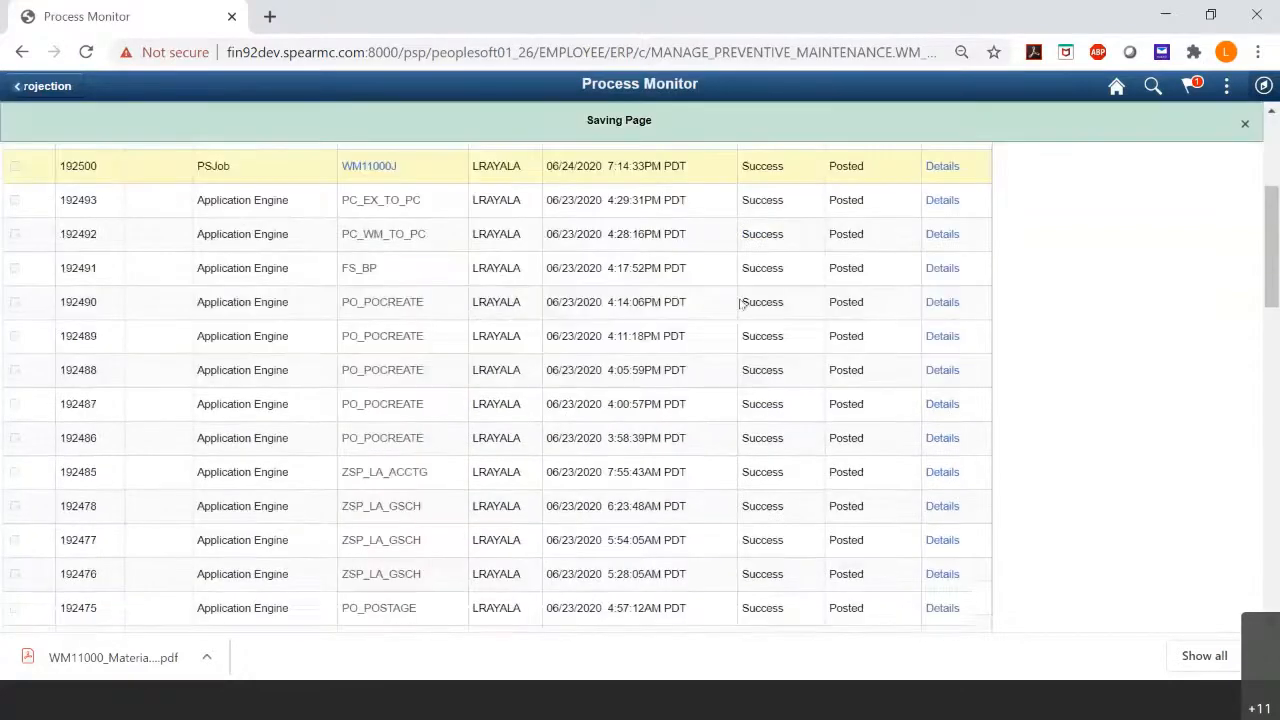
pyautogui.scroll(-1, 531, 350)
pyautogui.scroll(-4, 531, 400)
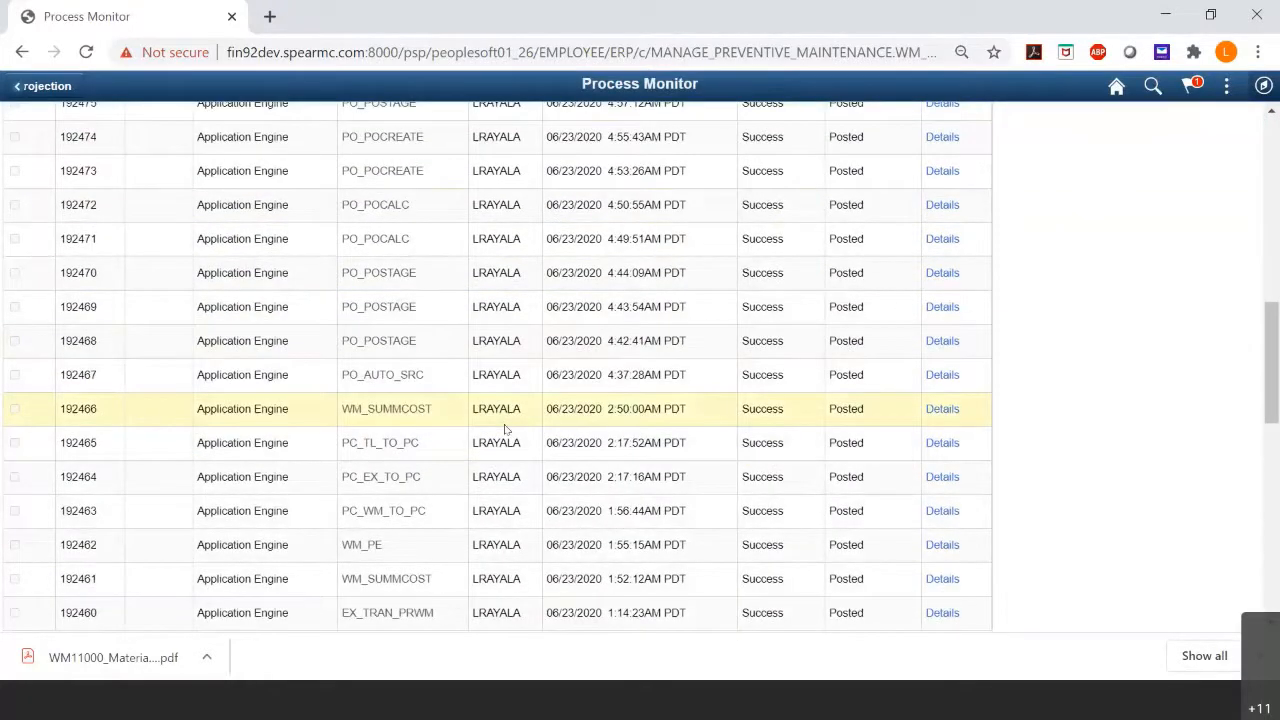
pyautogui.scroll(-1, 480, 432)
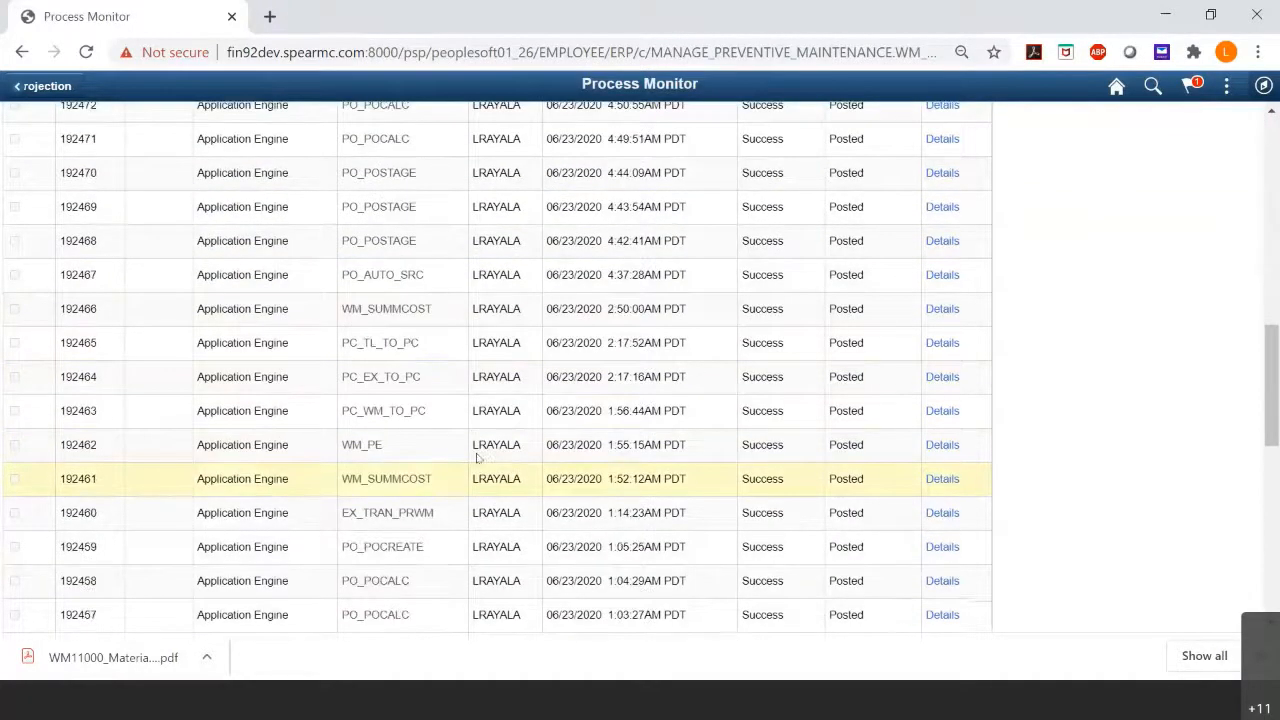
# View the process details and the log/trace file list of PC_WM_TO_PC instance 192463, and return to the process list.
pyautogui.click(944, 410)
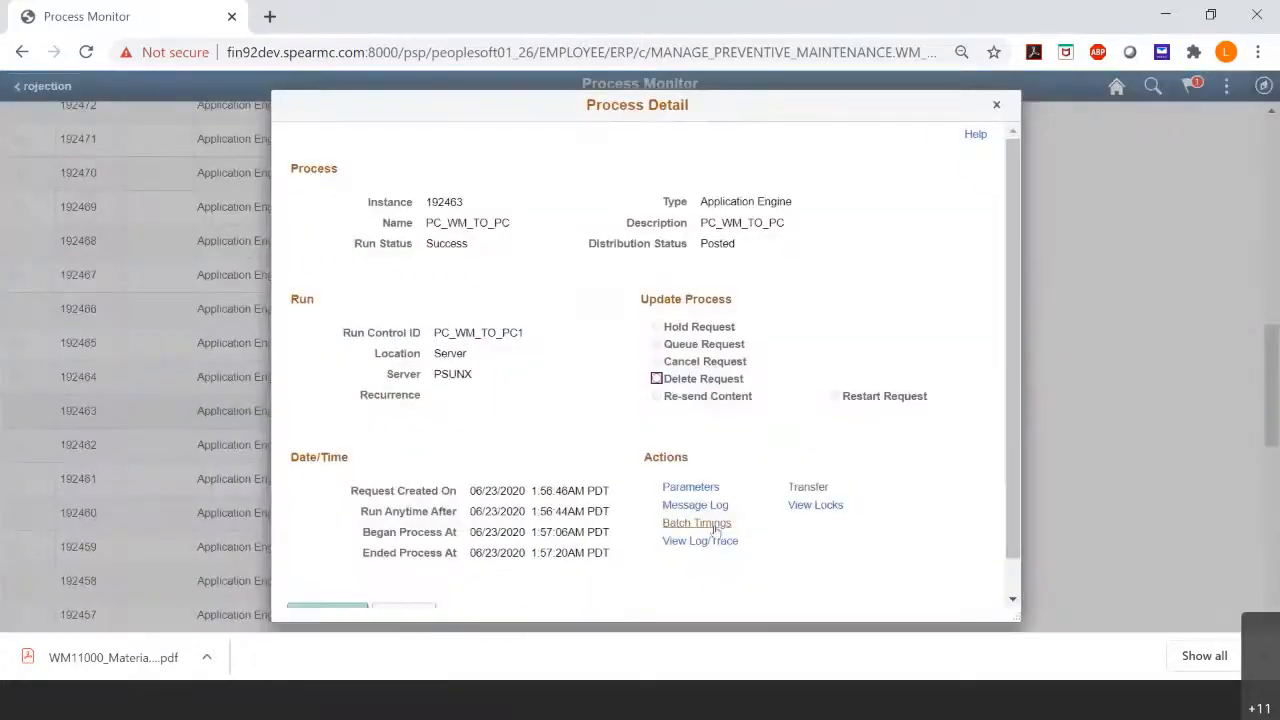
pyautogui.click(702, 541)
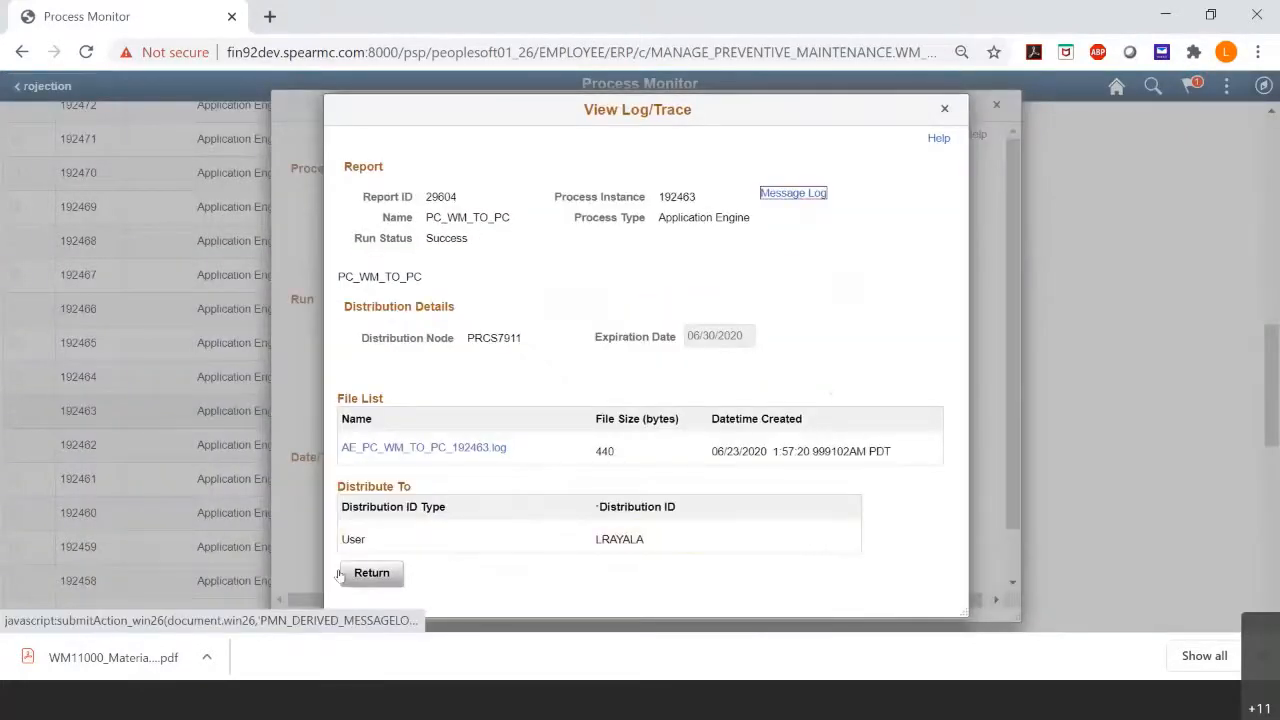
pyautogui.click(345, 575)
pyautogui.scroll(-1, 392, 577)
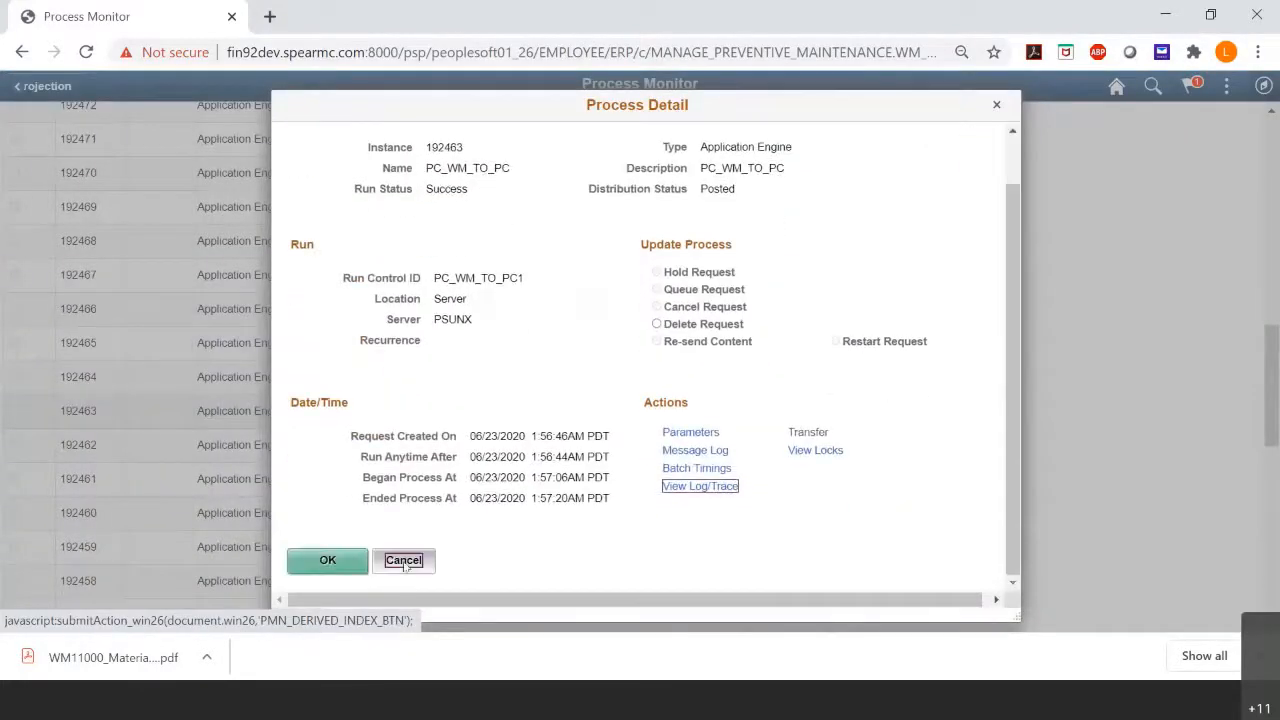
pyautogui.click(404, 562)
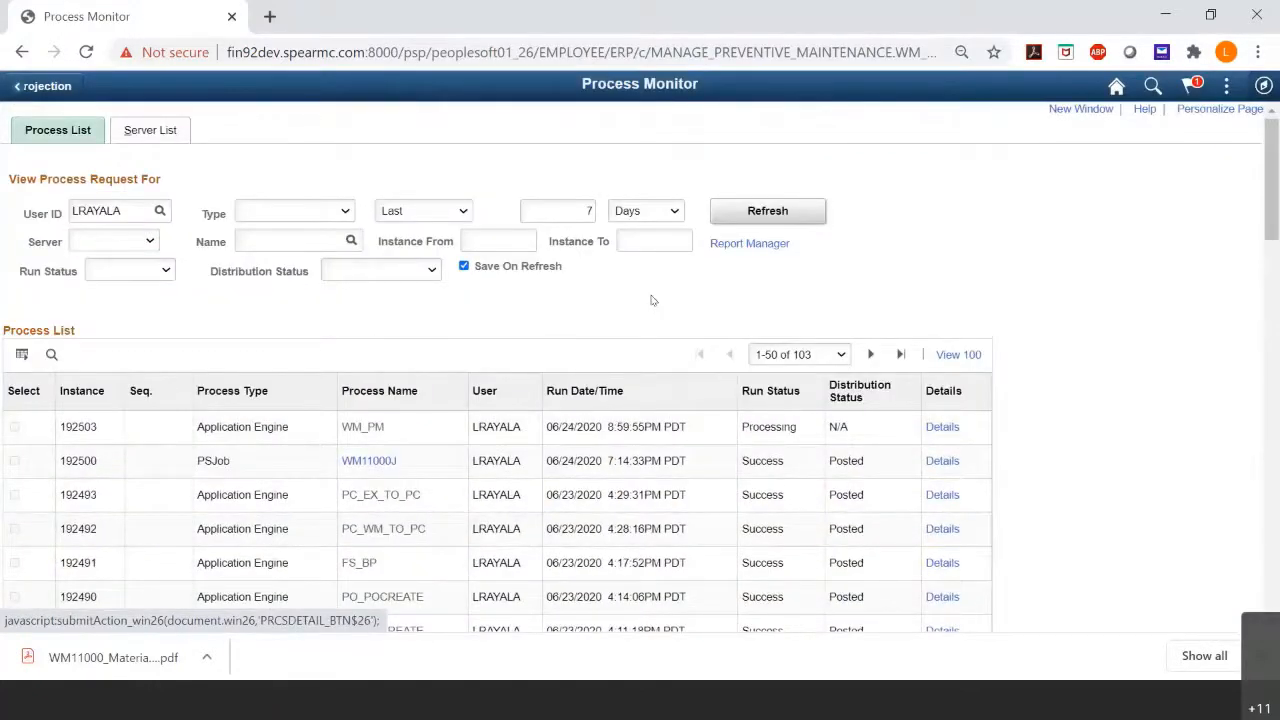
# Go to the Report Manager's administration view and refresh the report list for the last 7 days.
pyautogui.click(750, 243)
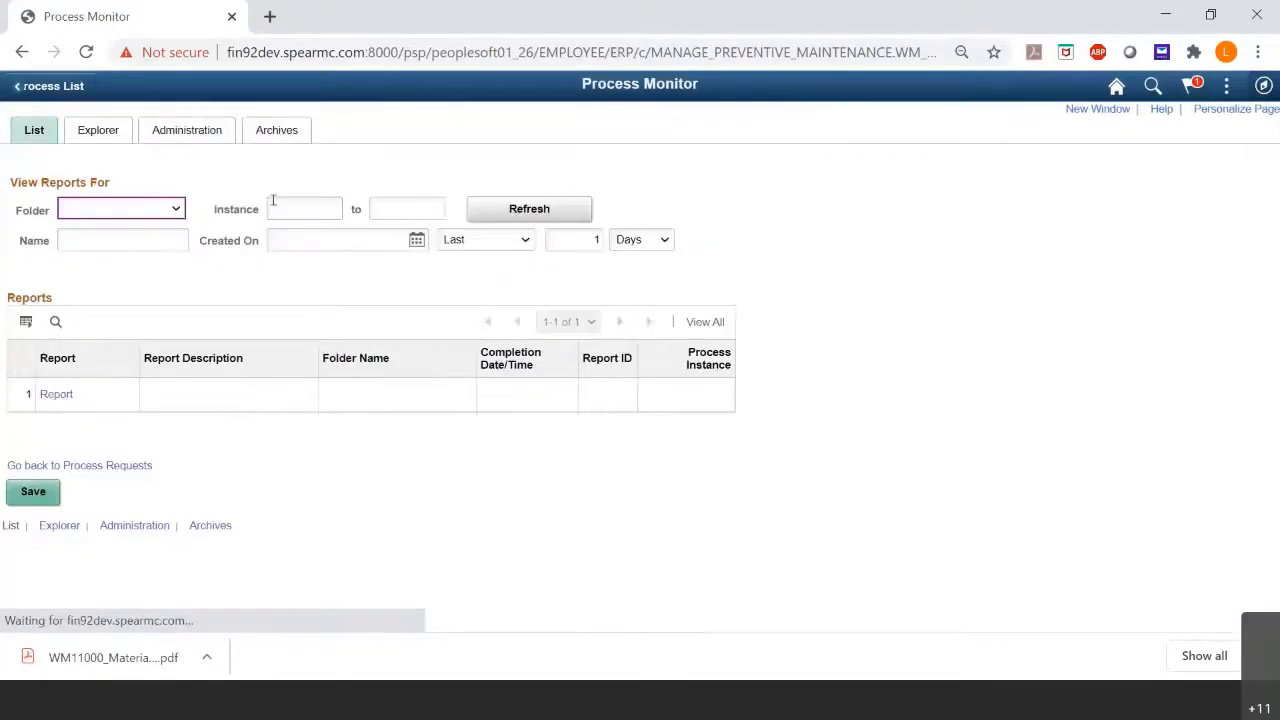
pyautogui.click(203, 130)
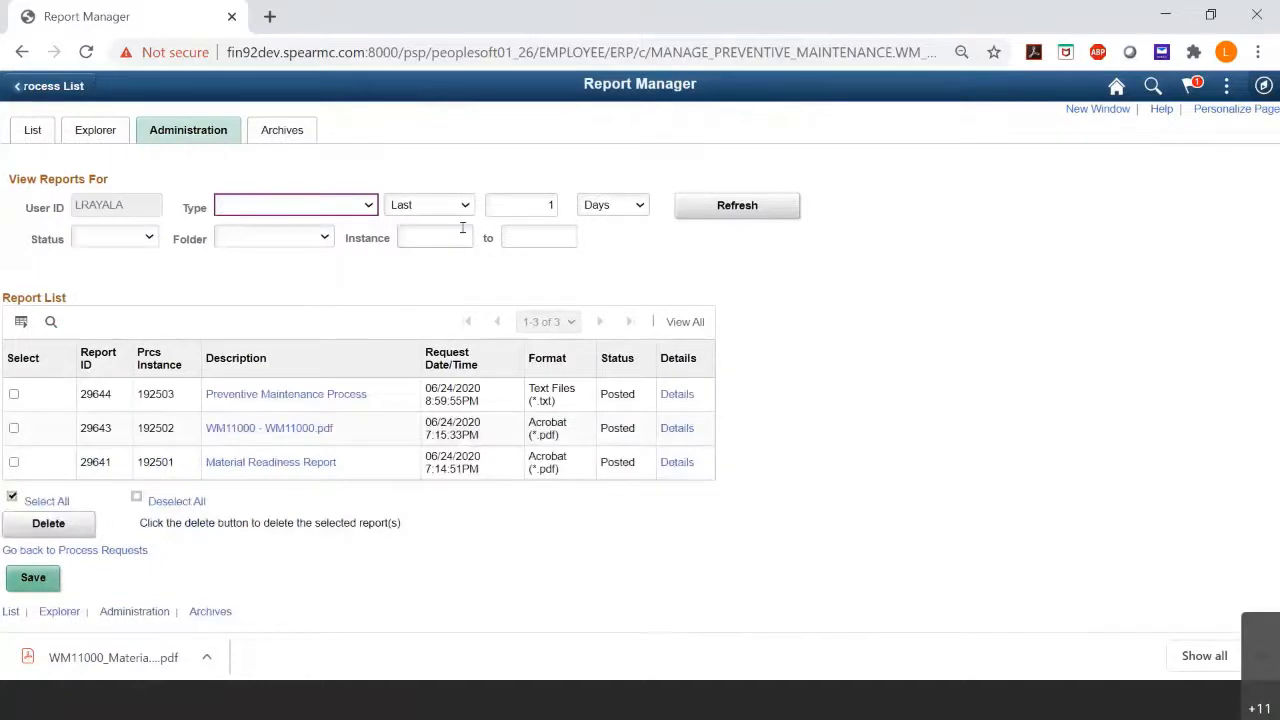
pyautogui.moveTo(536, 204); pyautogui.dragTo(758, 211)
pyautogui.write('7')
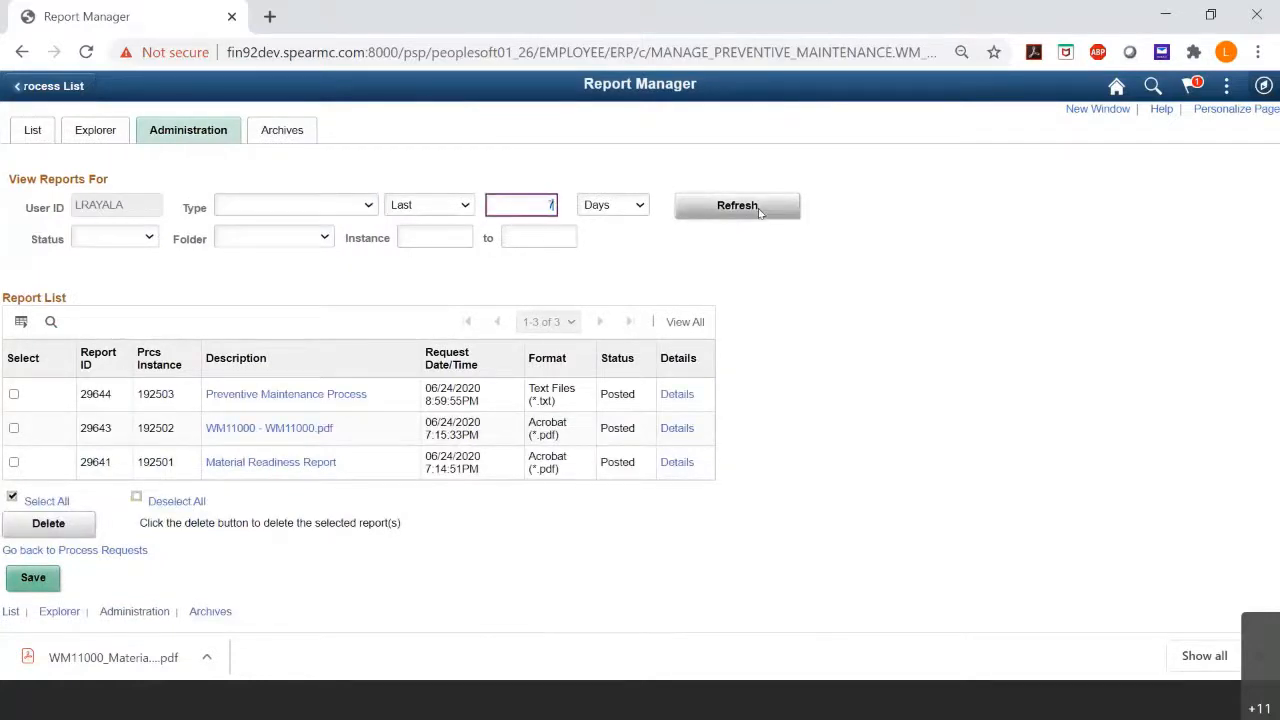
pyautogui.click(705, 208)
# Look through the first two pages of the report list for preventive maintenance process output.
pyautogui.scroll(-10, 575, 420)
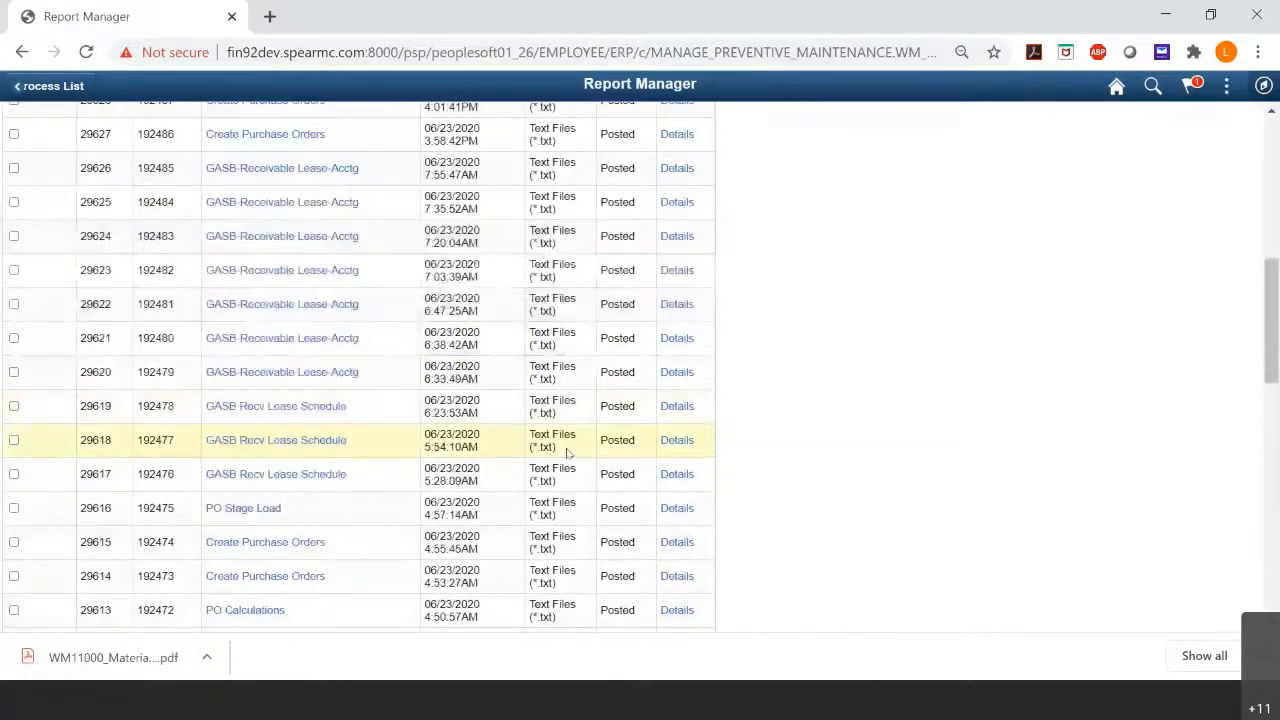
pyautogui.scroll(-3, 400, 515)
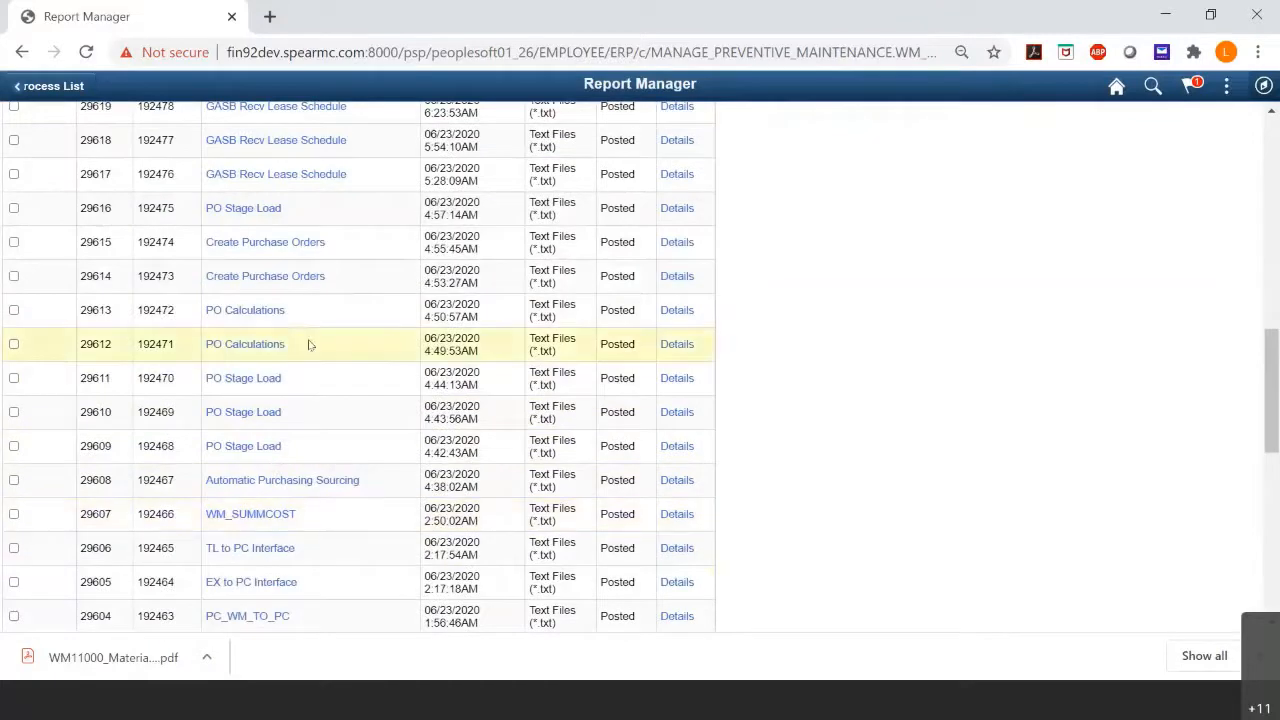
pyautogui.scroll(-1, 307, 545)
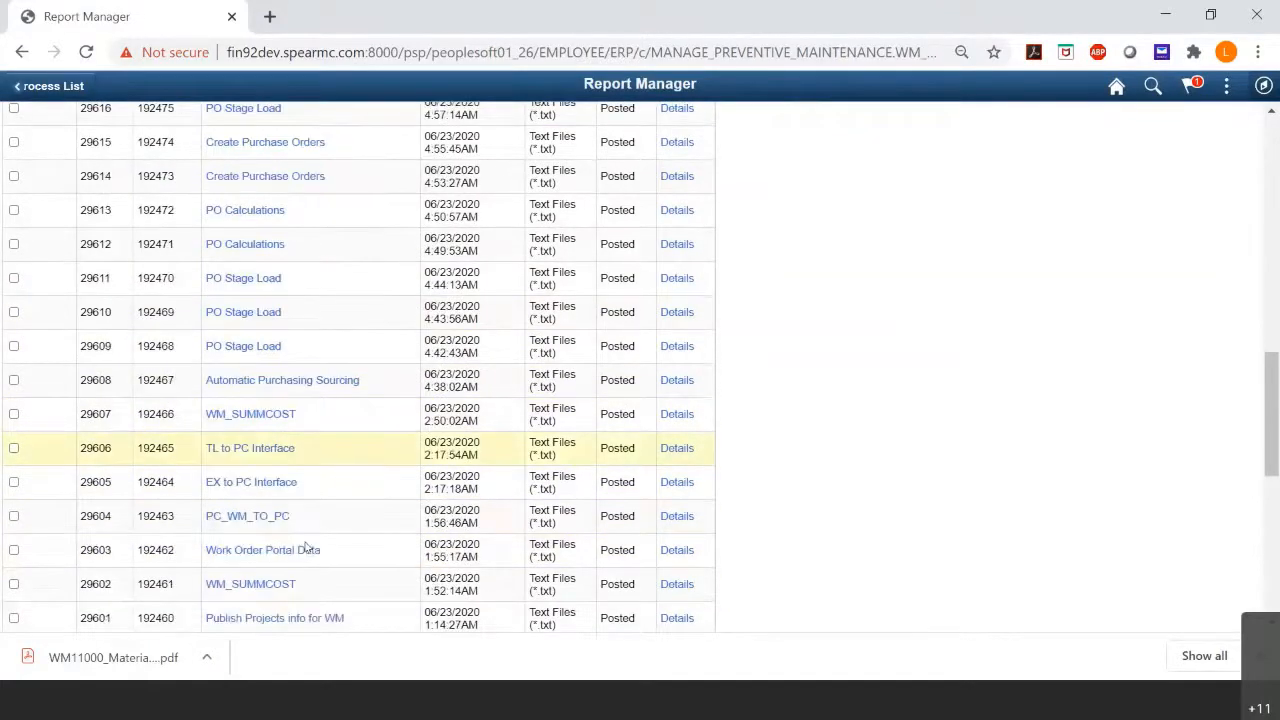
pyautogui.scroll(-1, 337, 548)
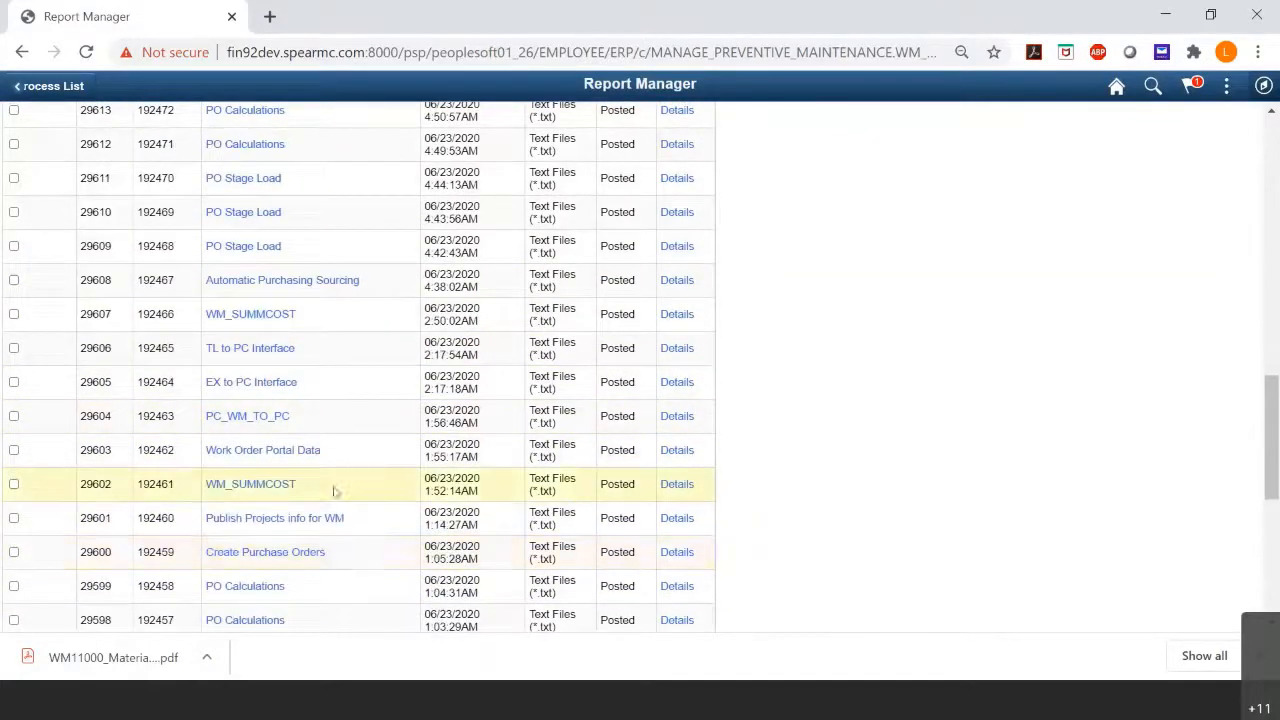
pyautogui.scroll(-1, 337, 552)
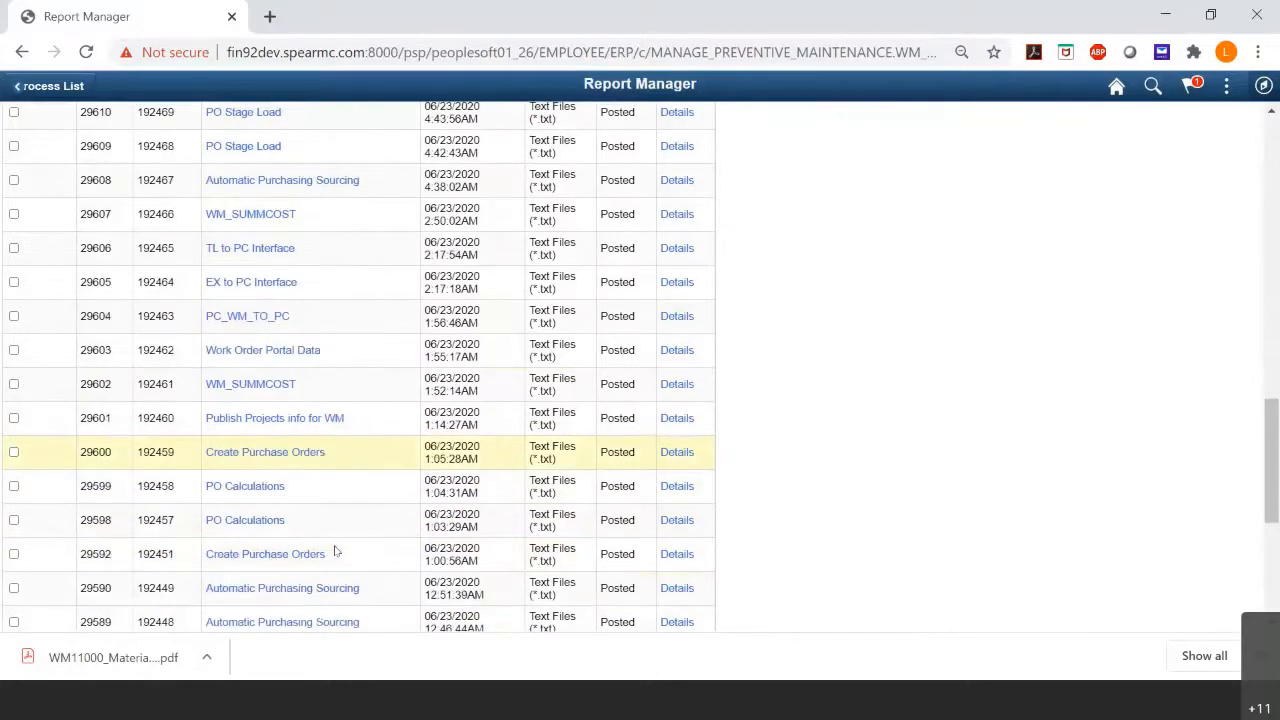
pyautogui.scroll(-1, 337, 552)
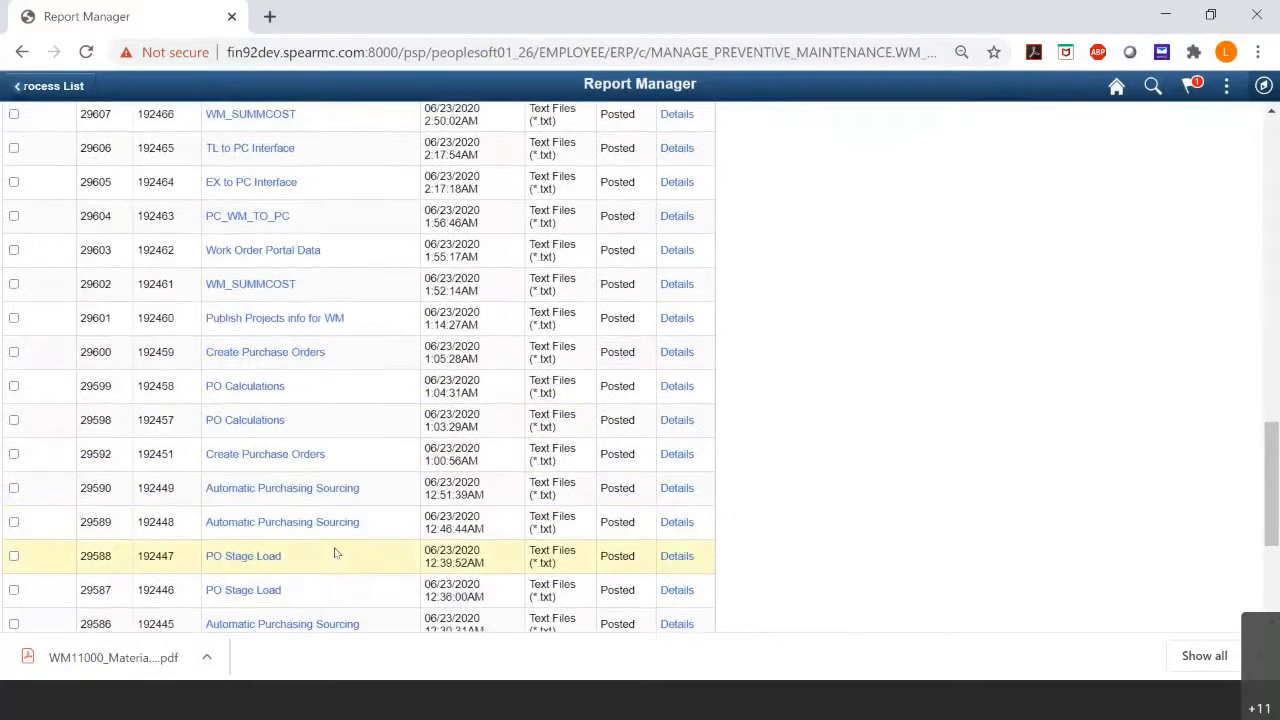
pyautogui.scroll(-3, 337, 552)
pyautogui.scroll(15, 337, 557)
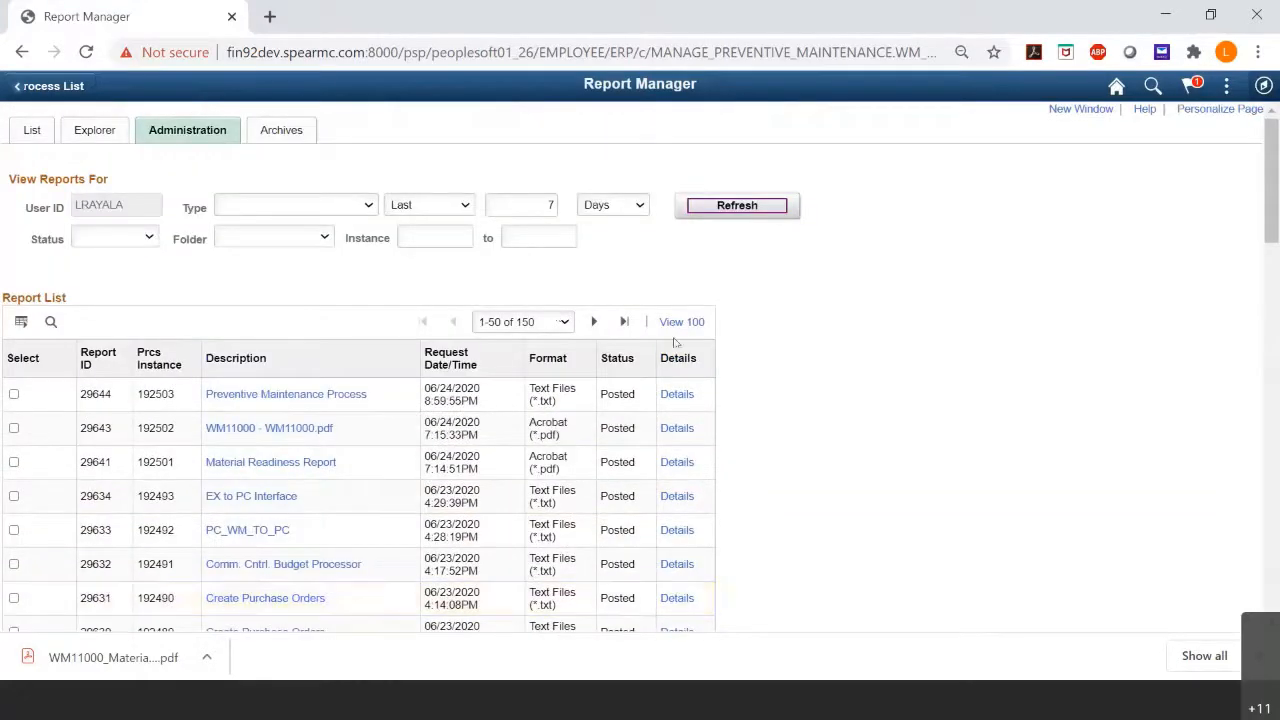
pyautogui.click(594, 321)
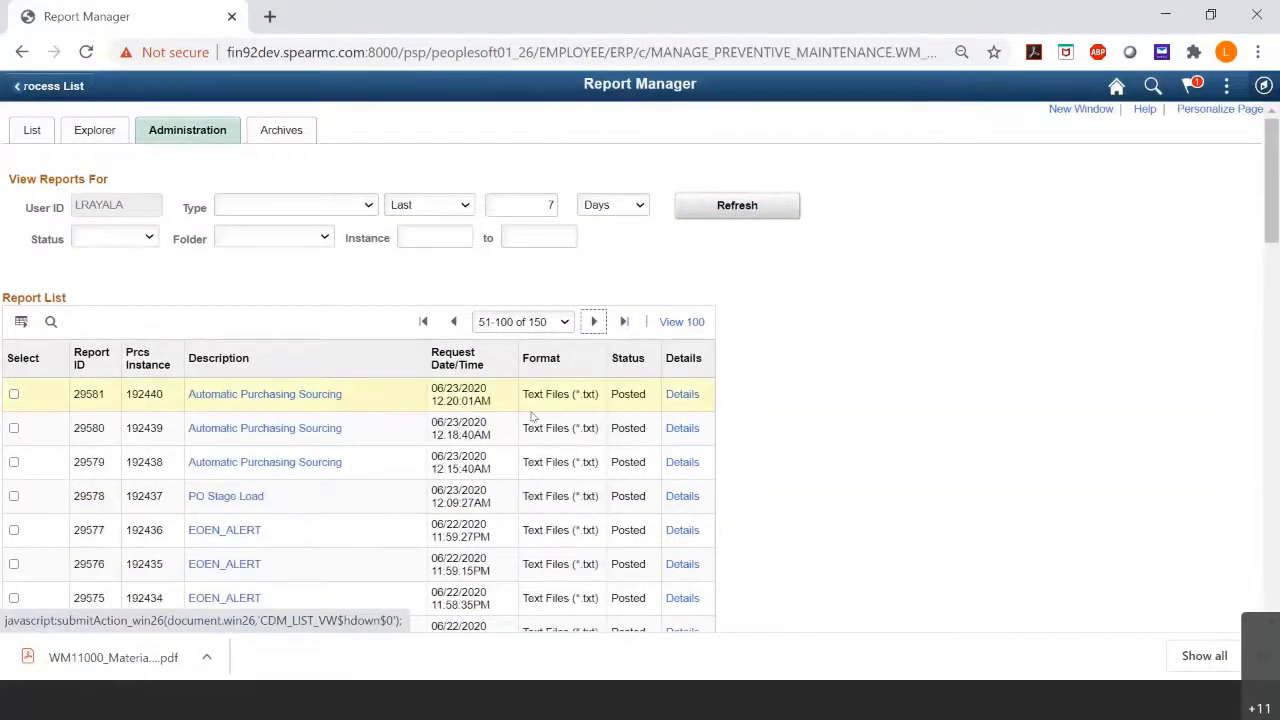
pyautogui.scroll(-3, 428, 470)
pyautogui.scroll(-3, 424, 494)
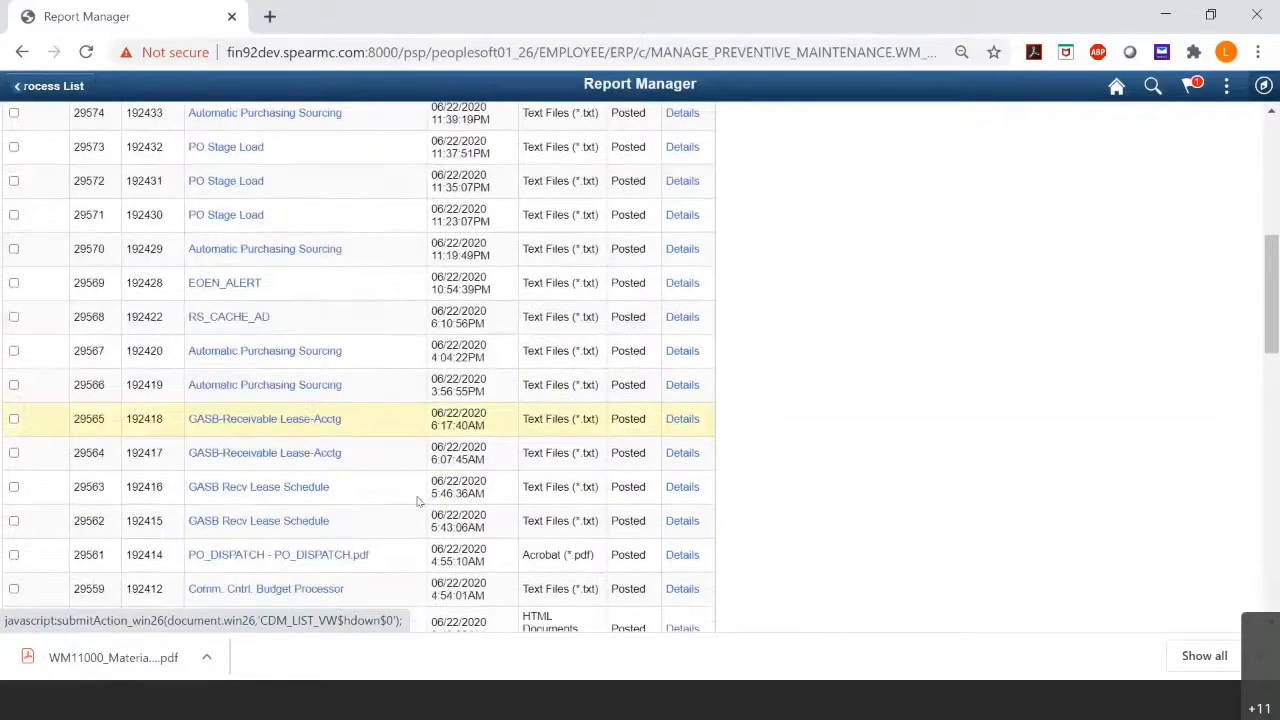
pyautogui.scroll(-1, 418, 502)
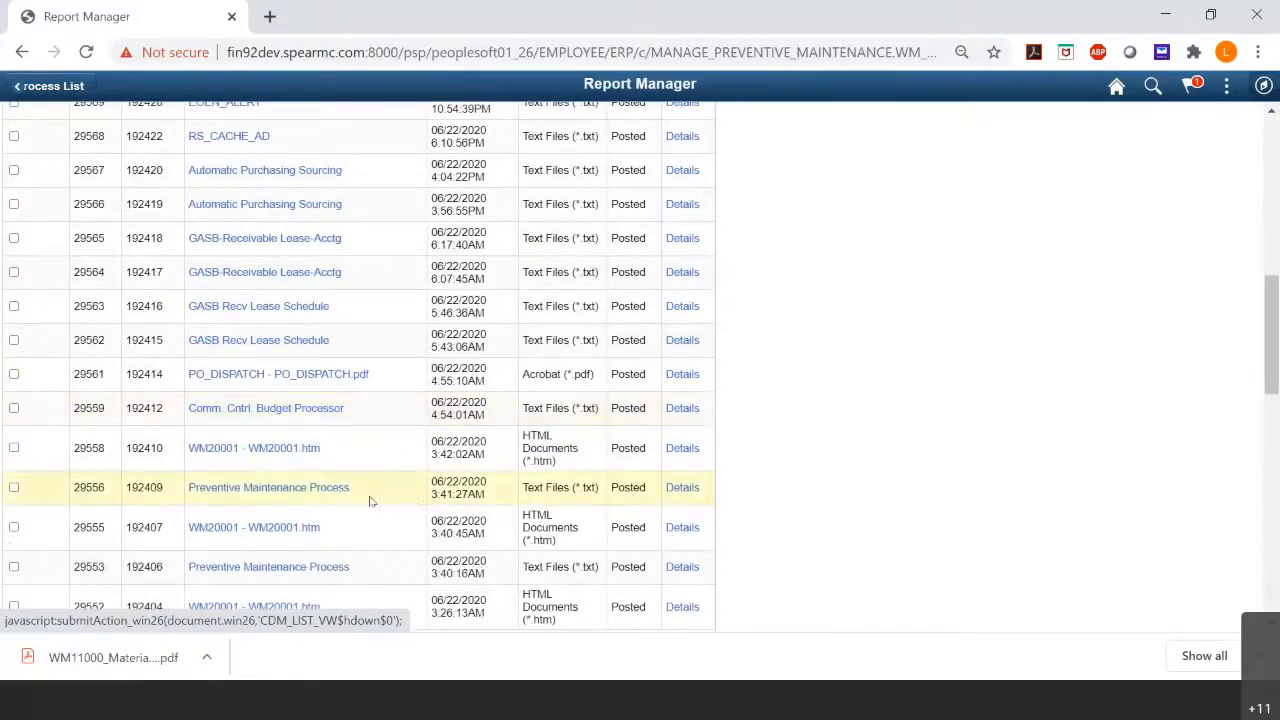
# Check the details of the Preventive Maintenance Process report for instance 192409, and open WM20001.htm for report ID 29555.
pyautogui.click(312, 494)
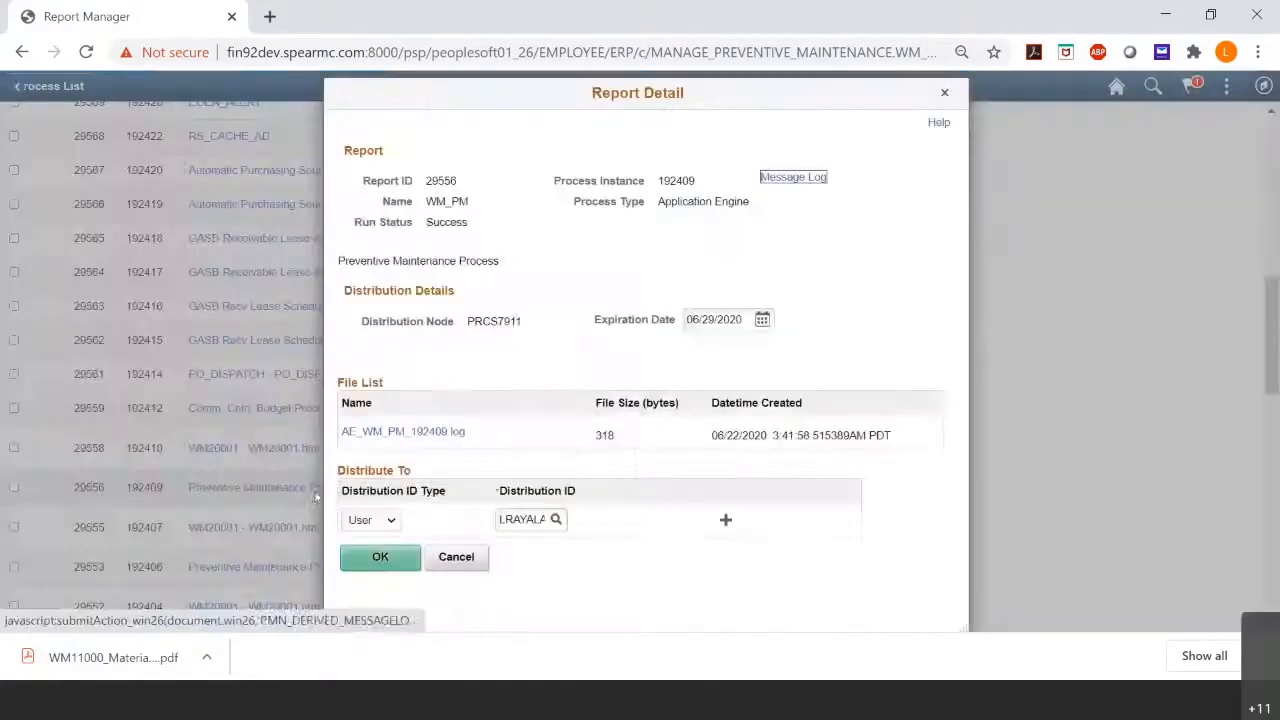
pyautogui.click(456, 556)
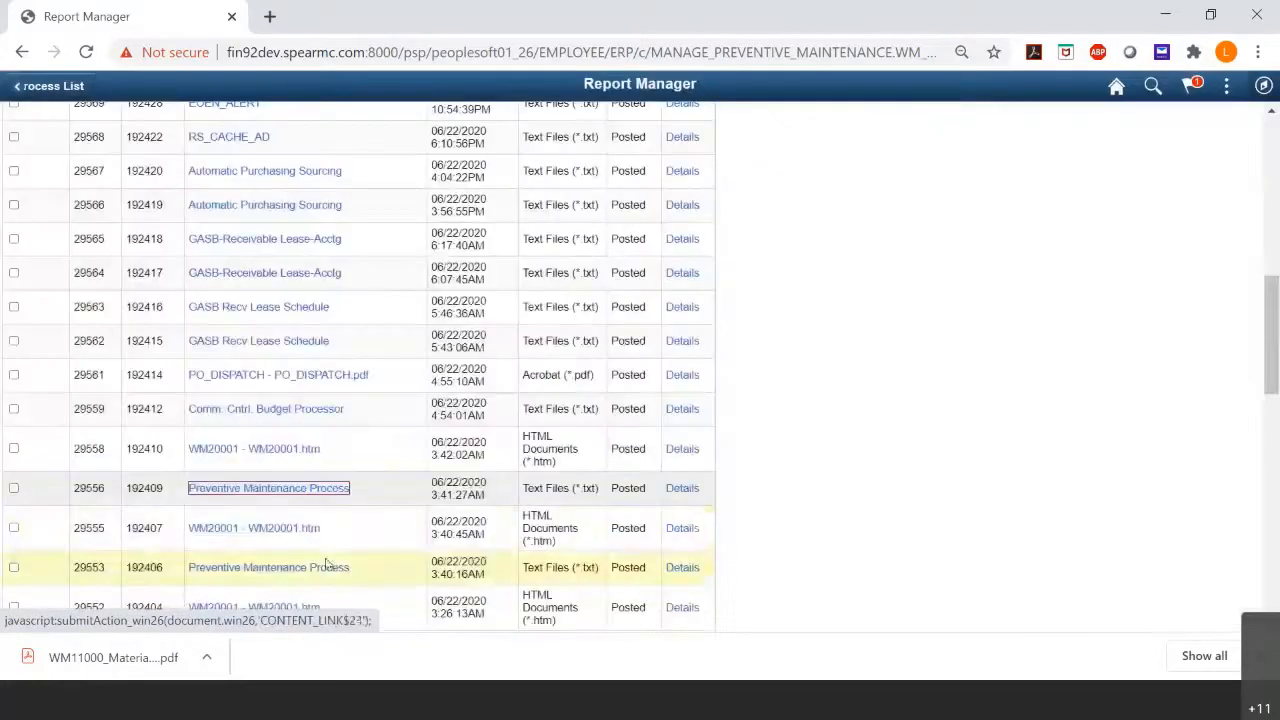
pyautogui.click(296, 528)
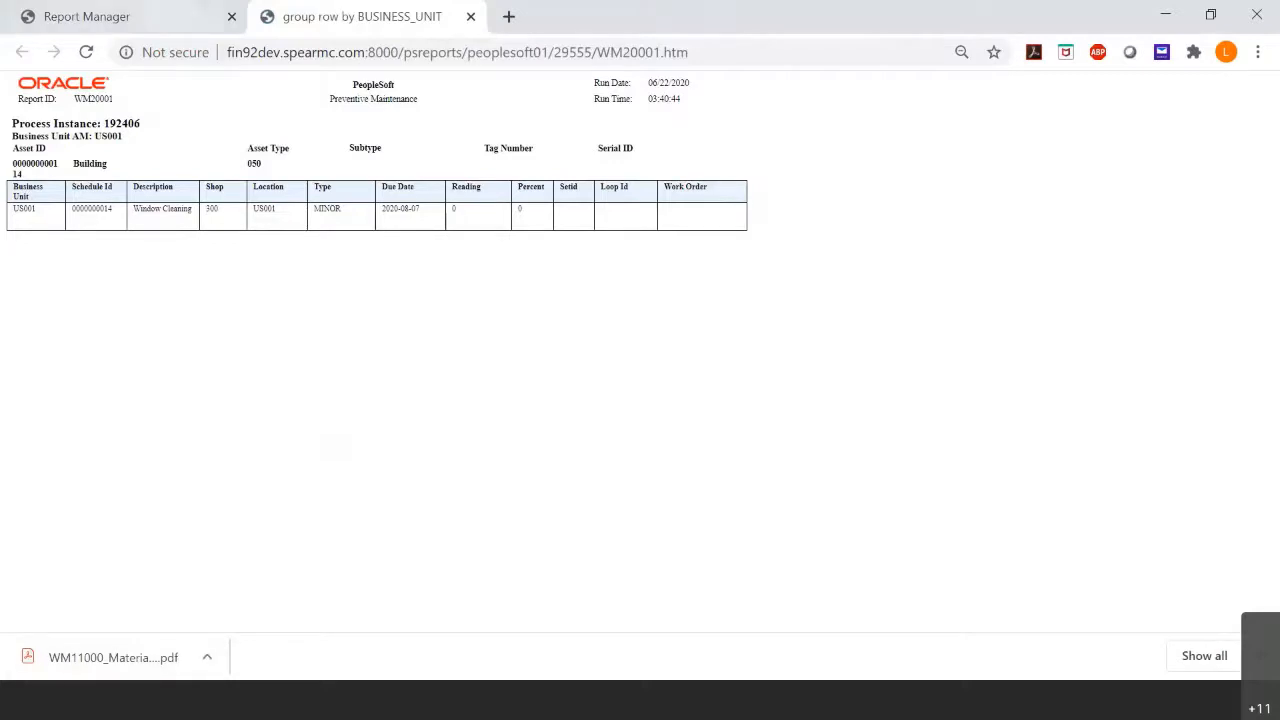
# Return to the Report Manager and go back to the process requests, discarding the changes.
pyautogui.click(200, 18)
pyautogui.scroll(-10, 210, 140)
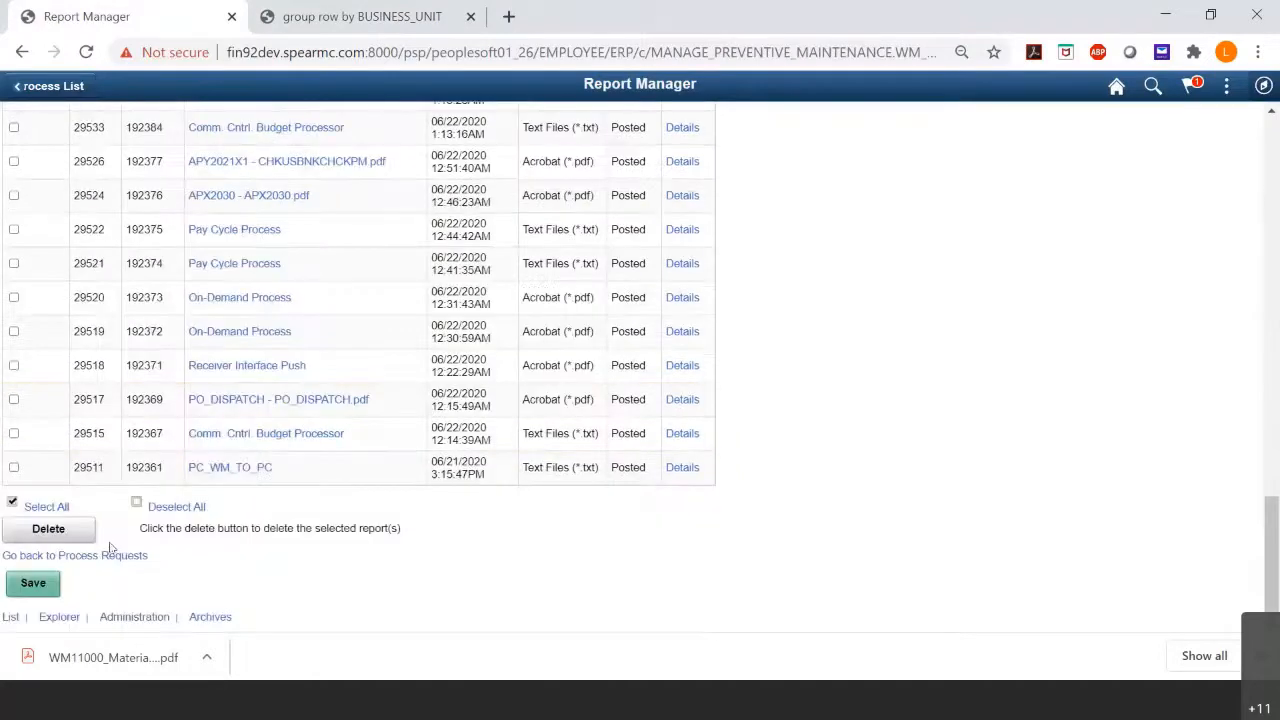
pyautogui.click(95, 558)
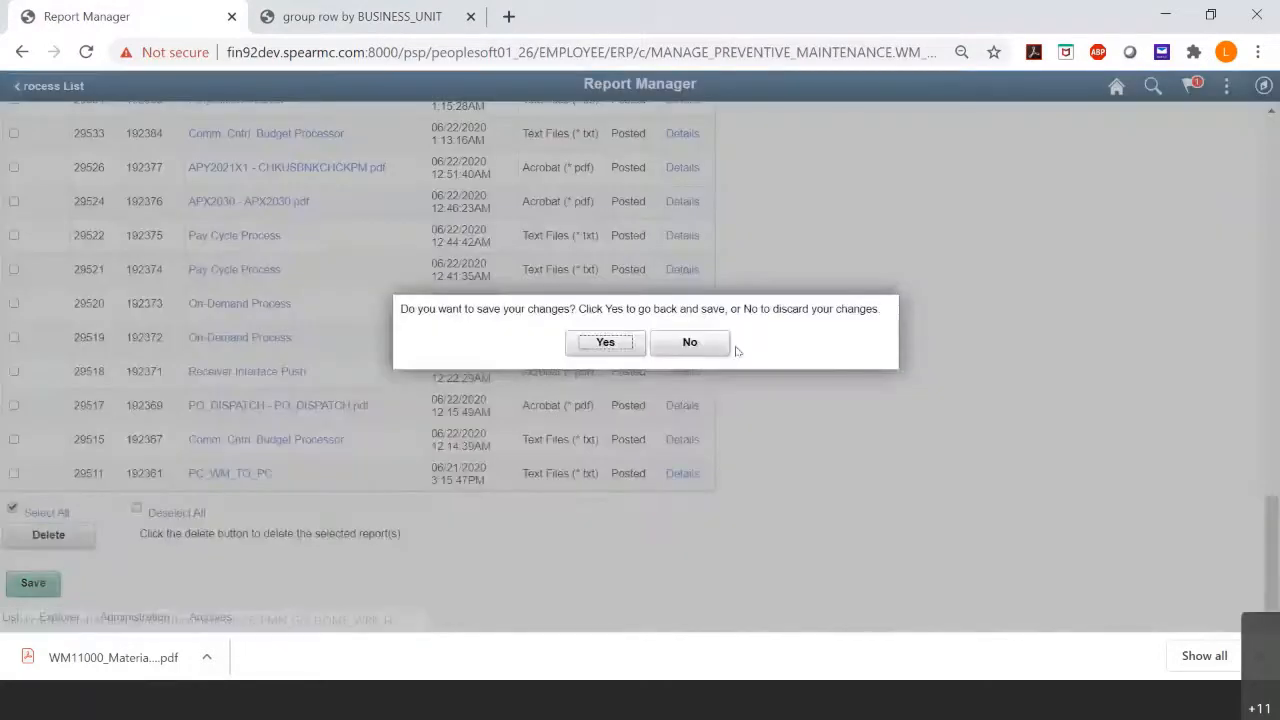
pyautogui.click(703, 352)
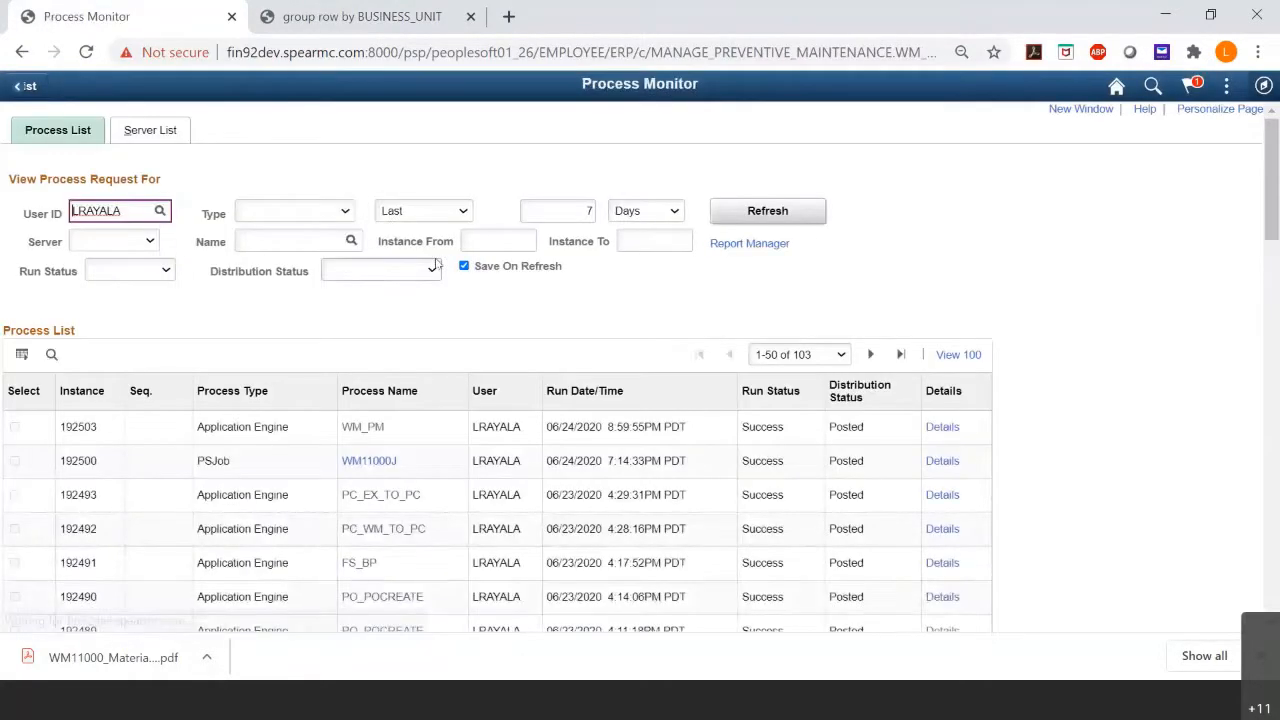
# Go to Run Preventive Maintenance under Preventive Maintenance and search without criteria to open the pm1 run control.
pyautogui.click(1265, 87)
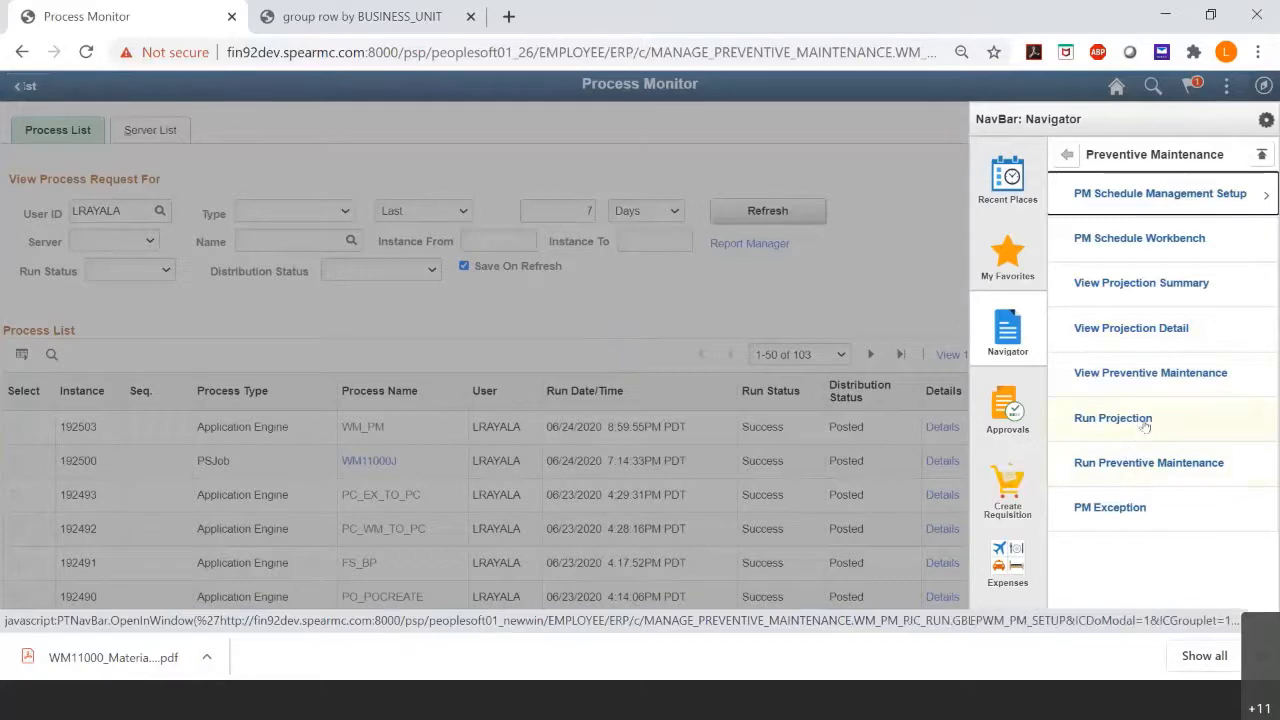
pyautogui.click(1144, 466)
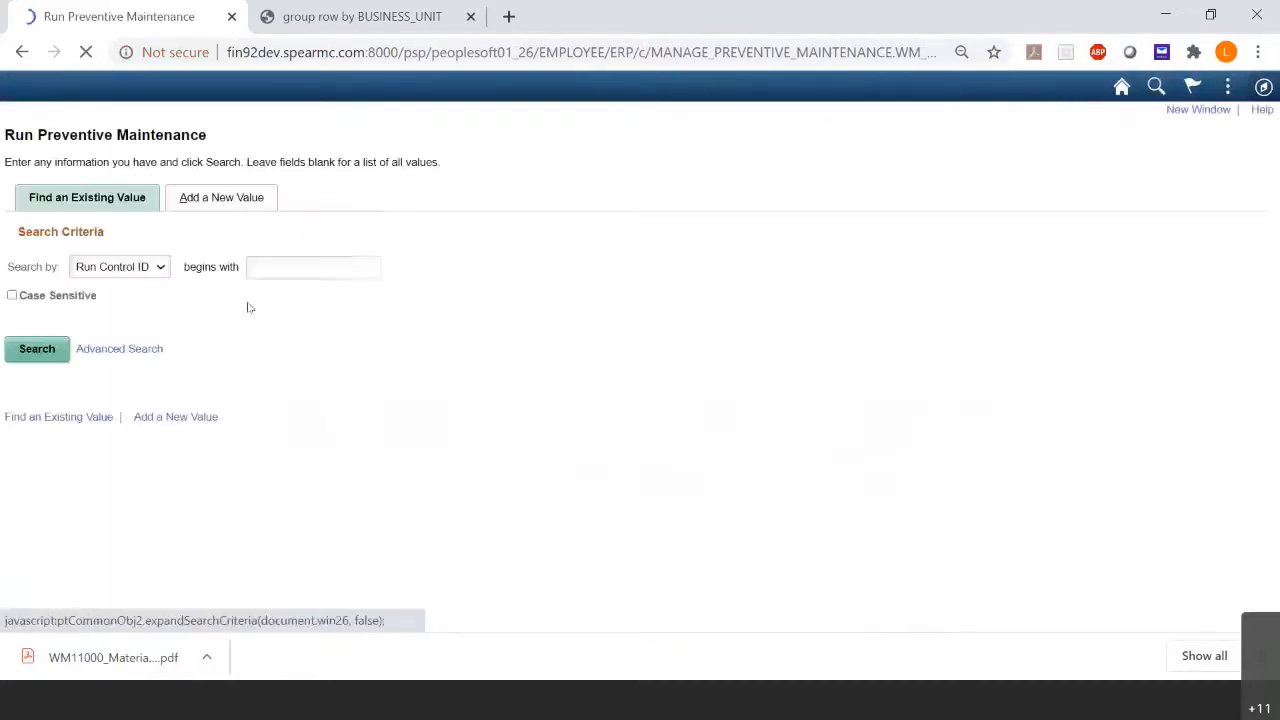
pyautogui.click(60, 350)
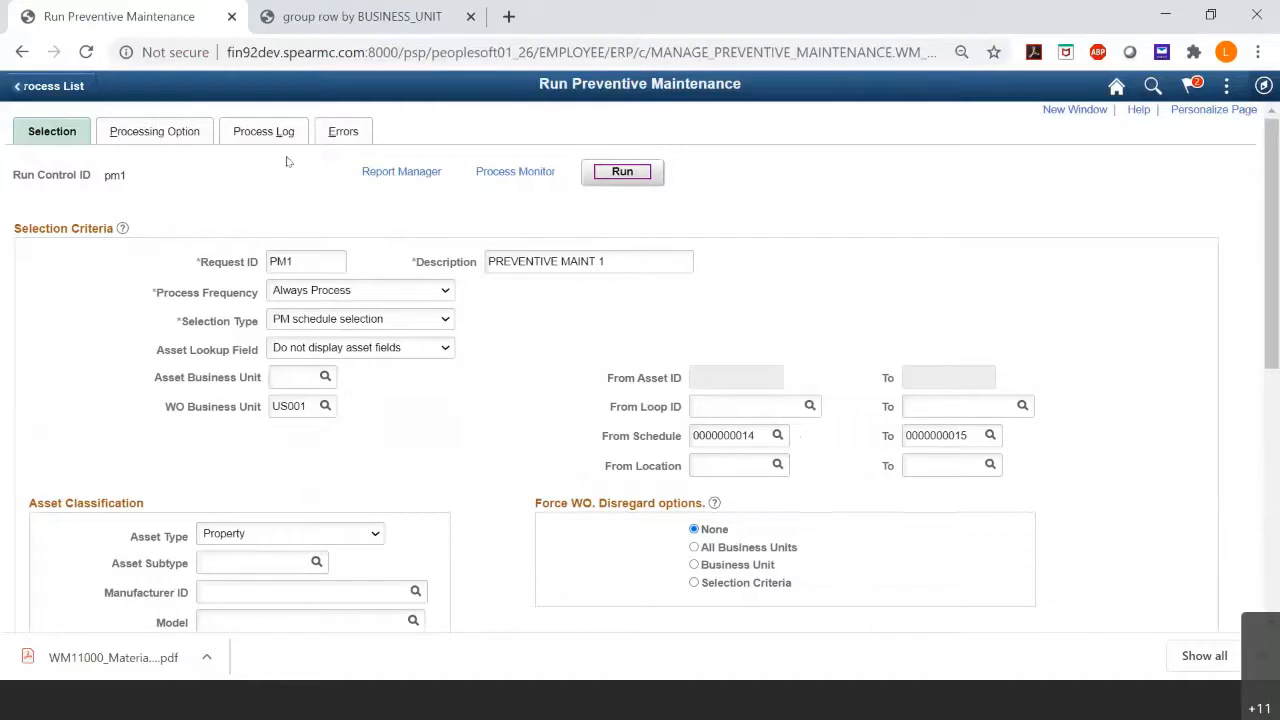
# Review the pm1 run control's processing option and process log, and return to its selection criteria.
pyautogui.click(160, 131)
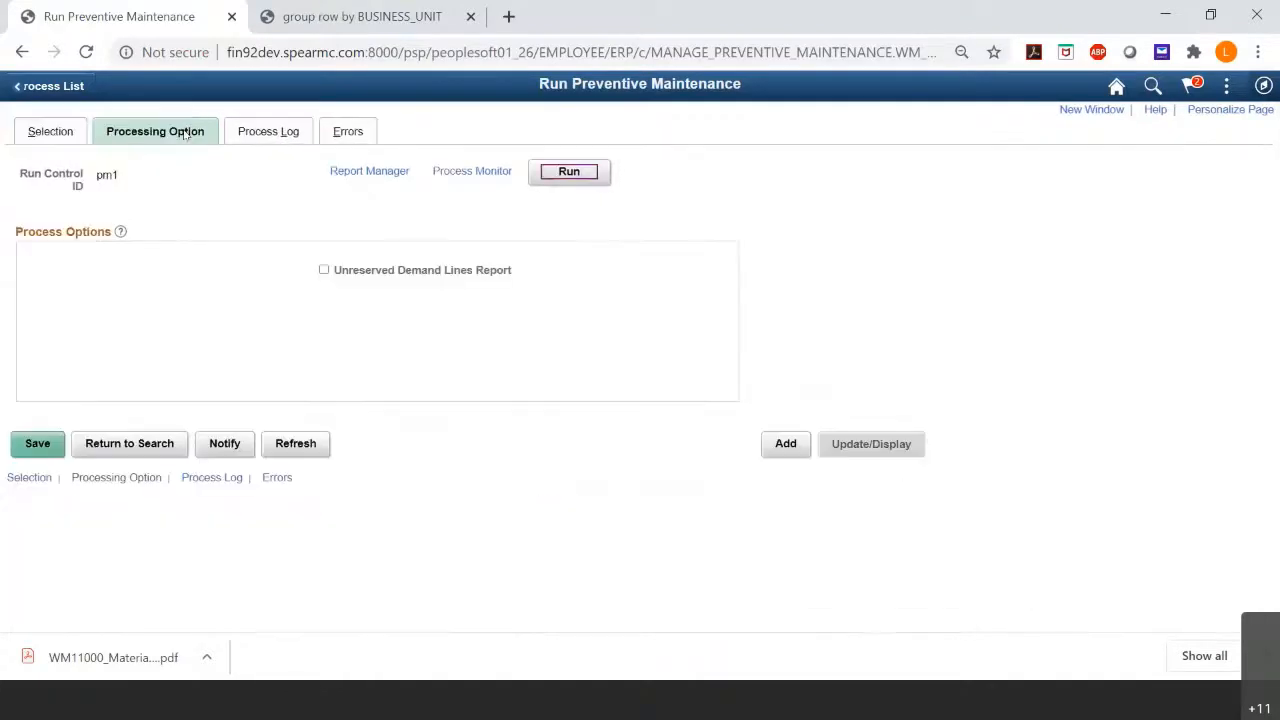
pyautogui.click(285, 135)
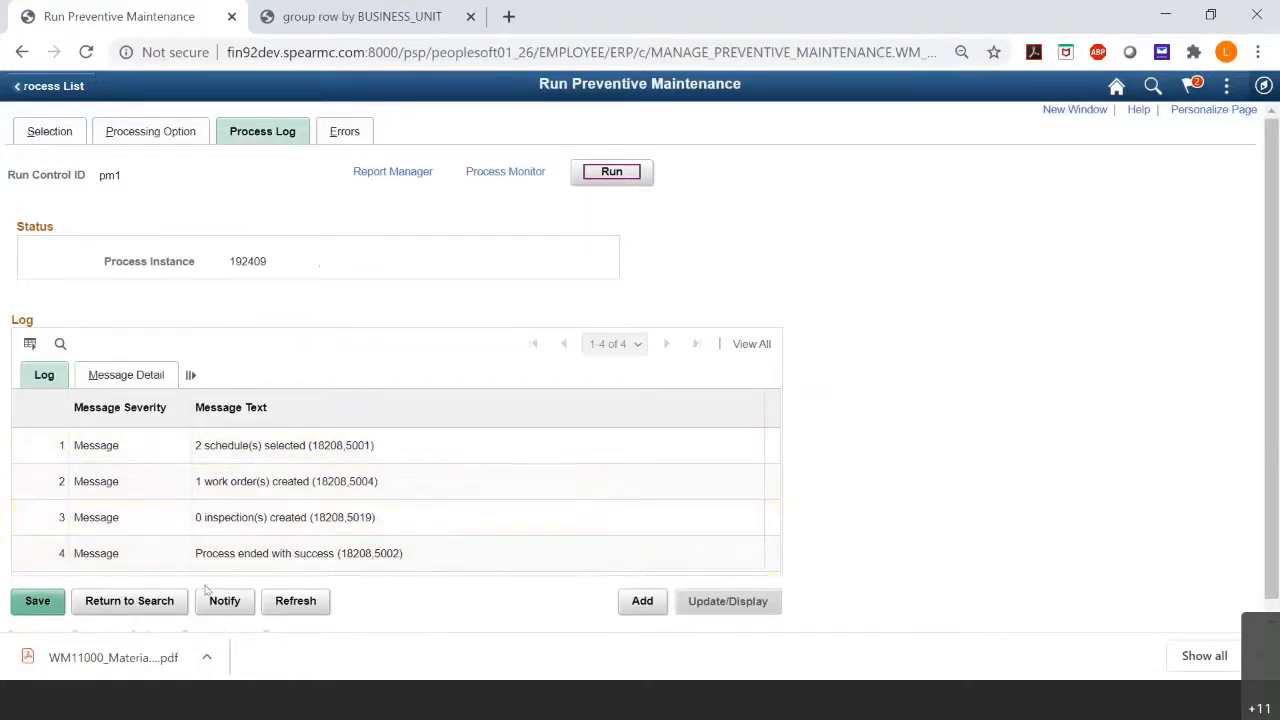
pyautogui.click(47, 134)
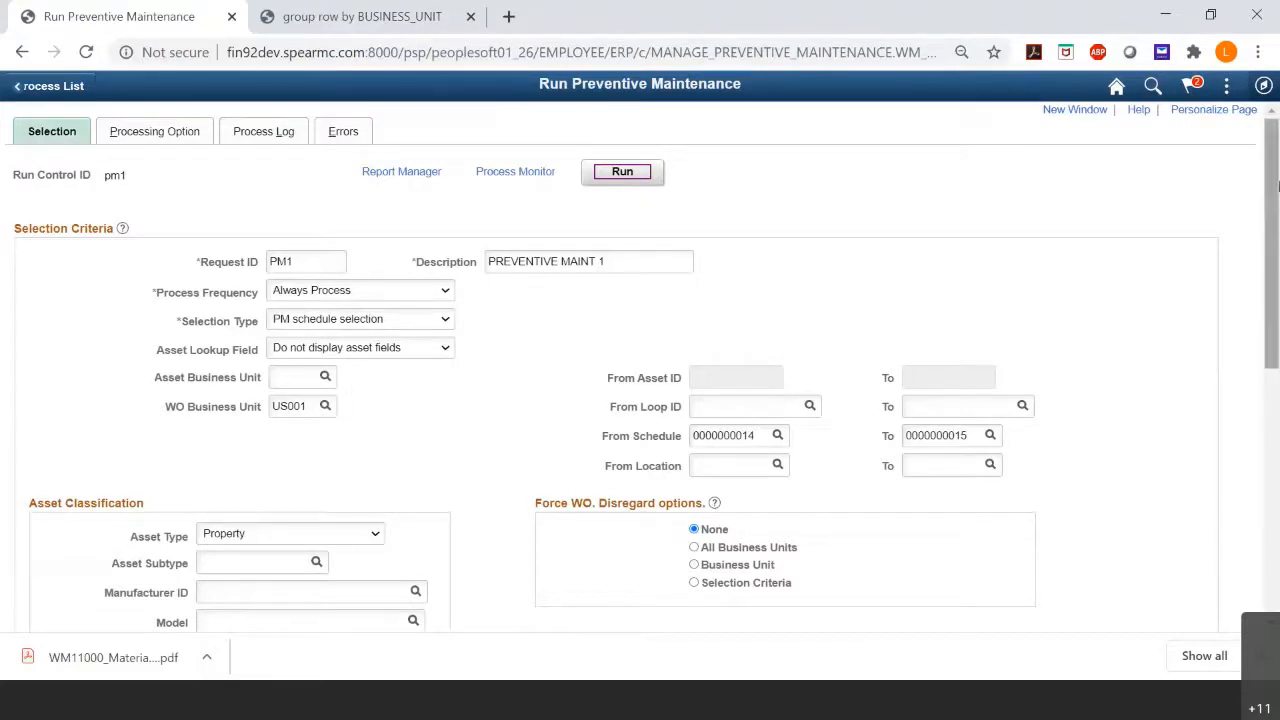
# Go to the PM Schedule search page in PM Schedule Management Setup under Preventive Maintenance.
pyautogui.click(1264, 85)
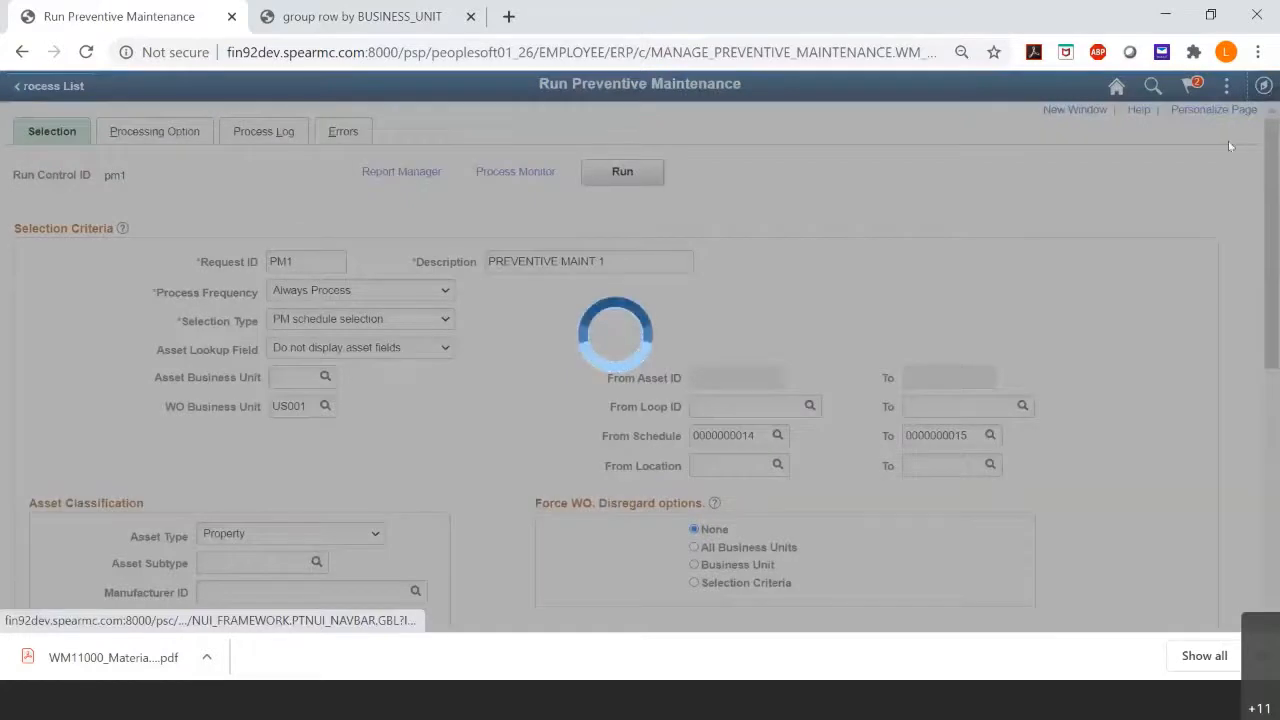
pyautogui.click(1210, 300)
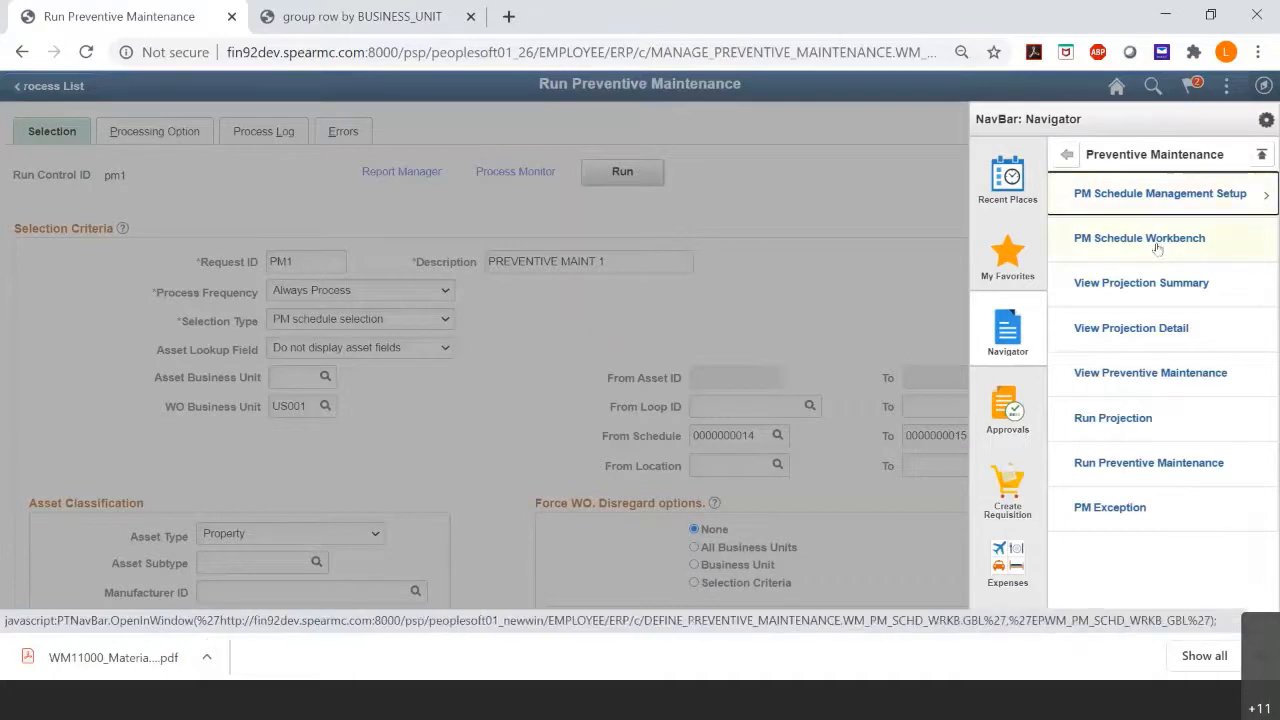
pyautogui.click(1066, 155)
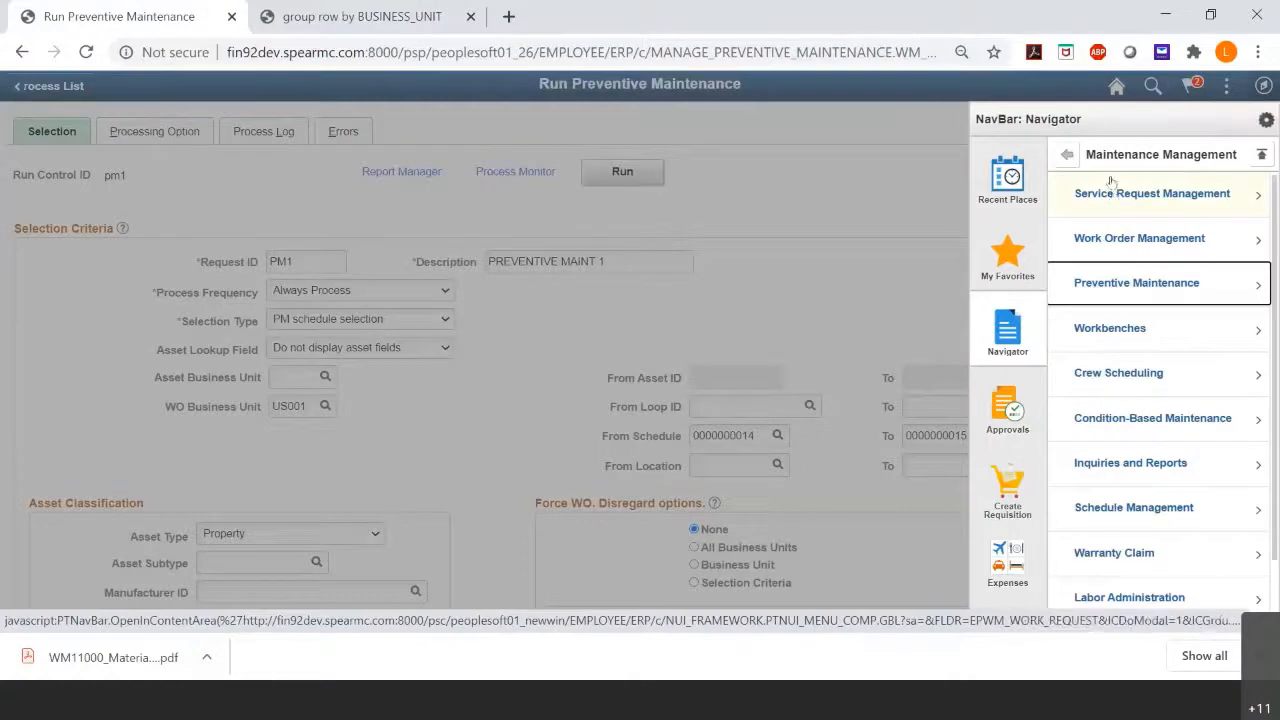
pyautogui.click(1122, 285)
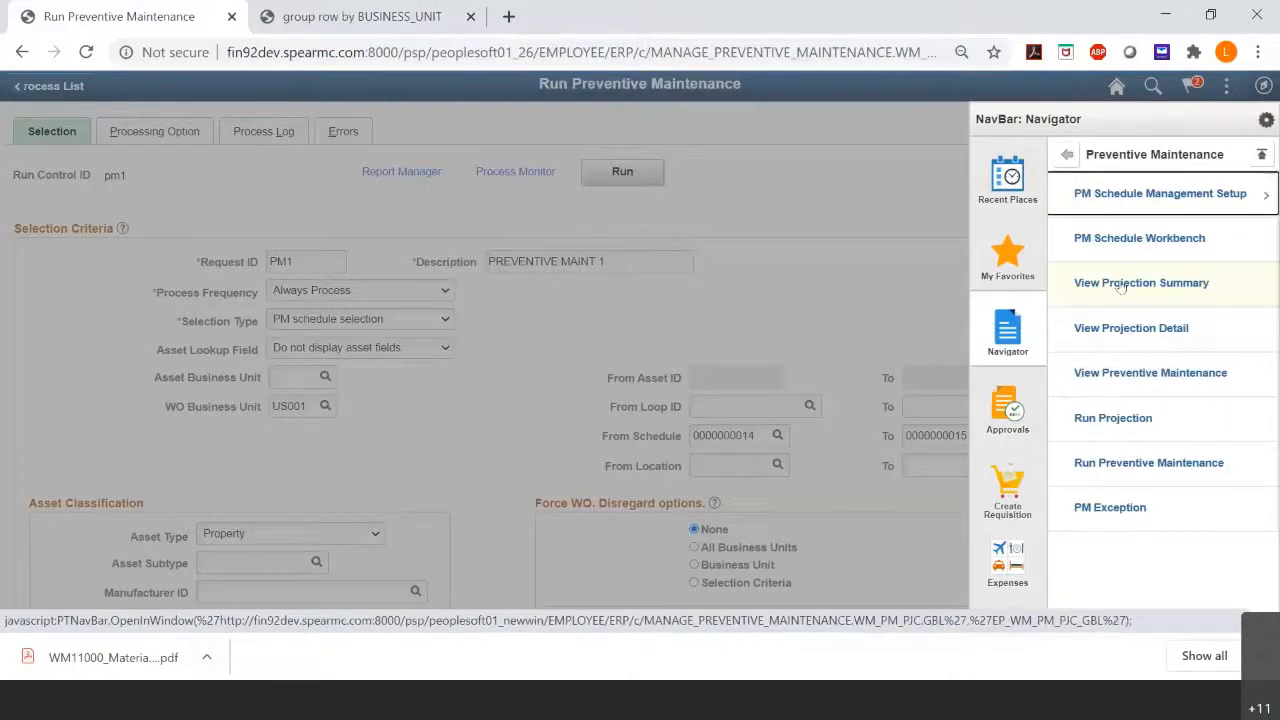
pyautogui.click(1140, 200)
pyautogui.click(1140, 200)
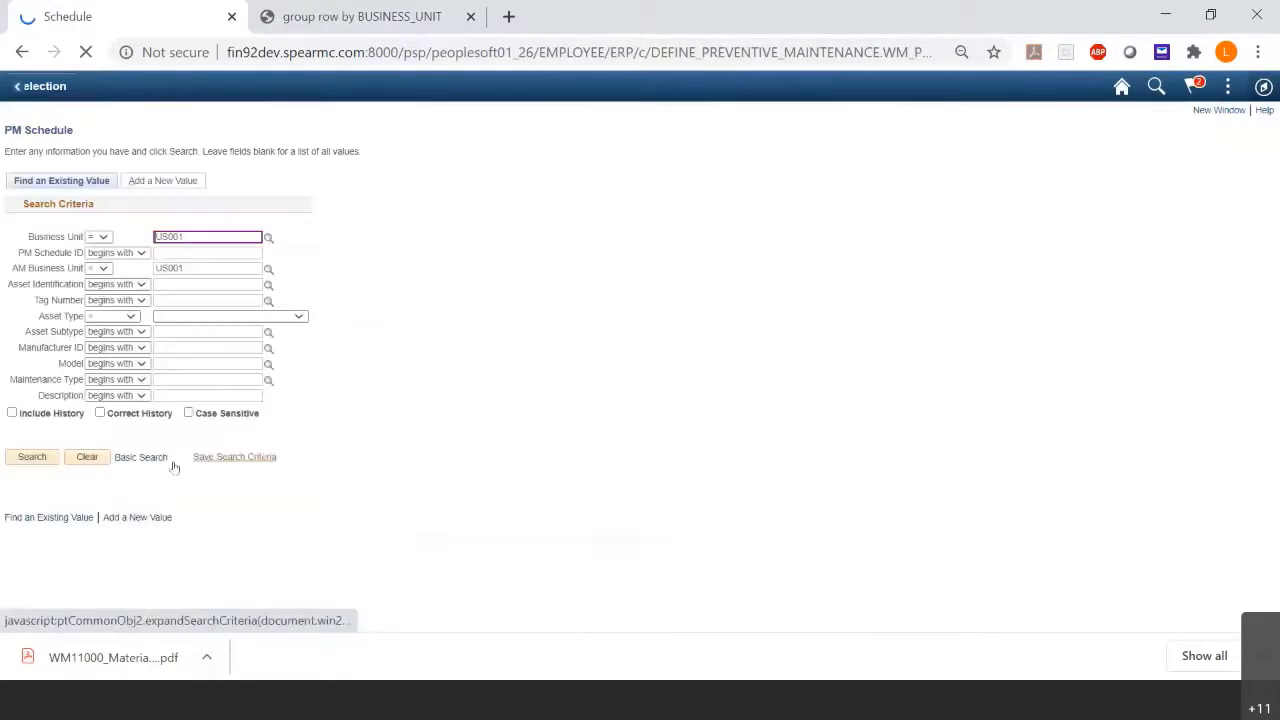
pyautogui.click(32, 456)
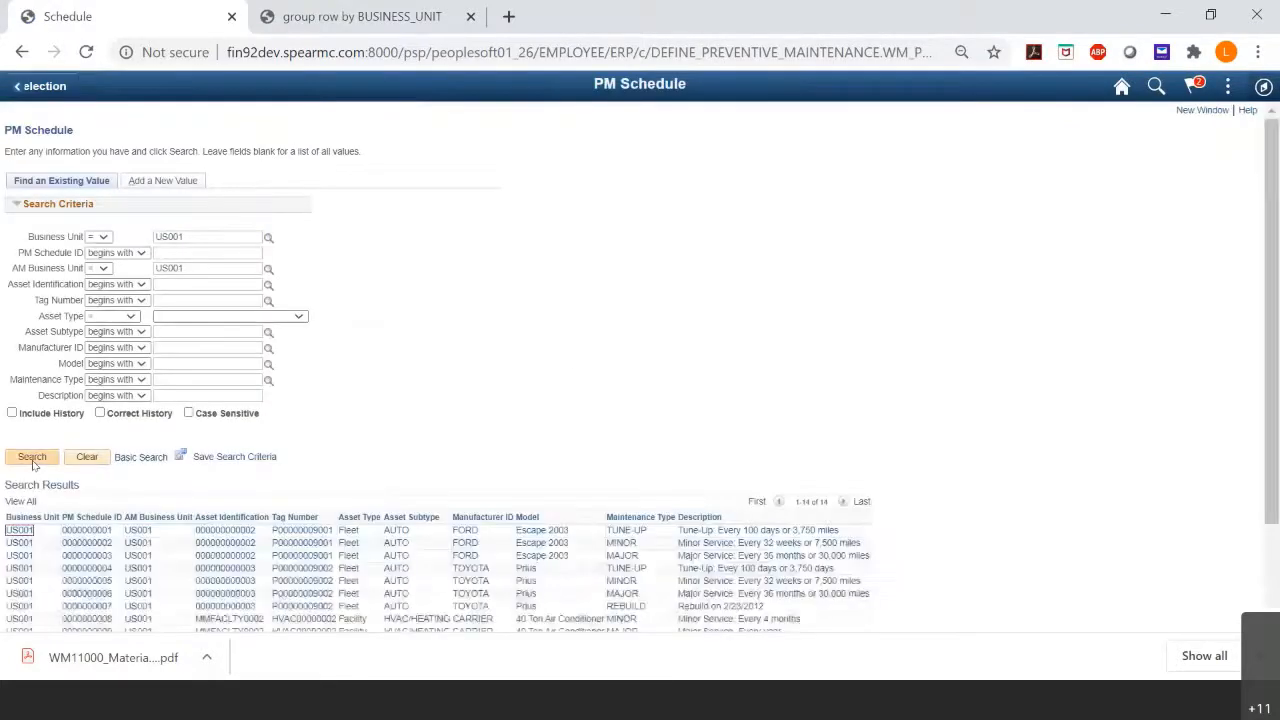
pyautogui.scroll(-1, 80, 490)
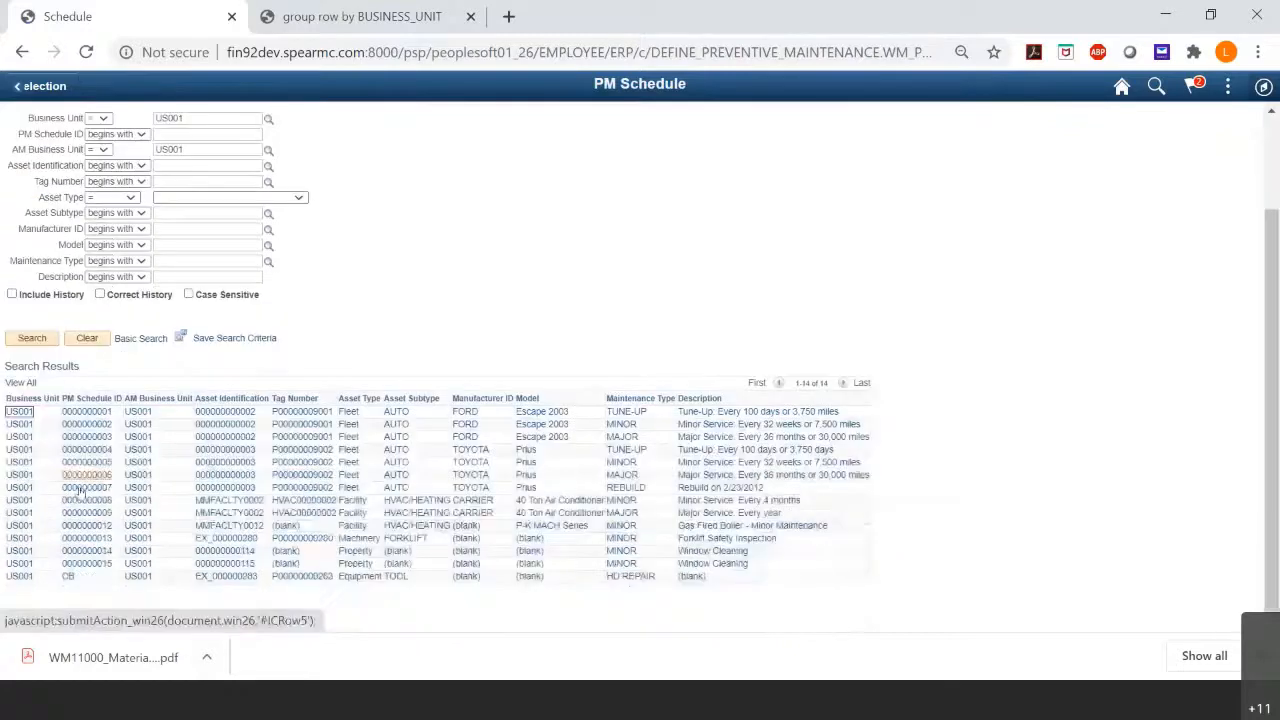
pyautogui.click(95, 552)
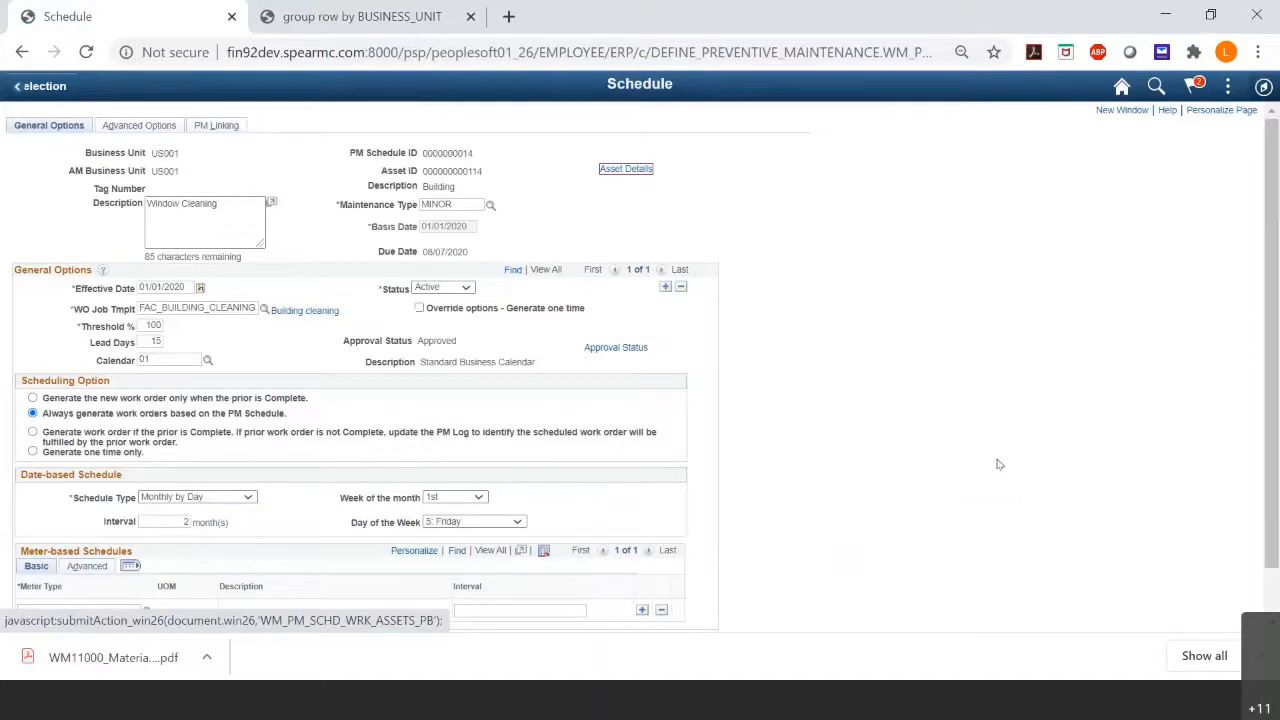
pyautogui.scroll(-1, 997, 464)
pyautogui.scroll(1, 997, 464)
pyautogui.scroll(-2, 323, 494)
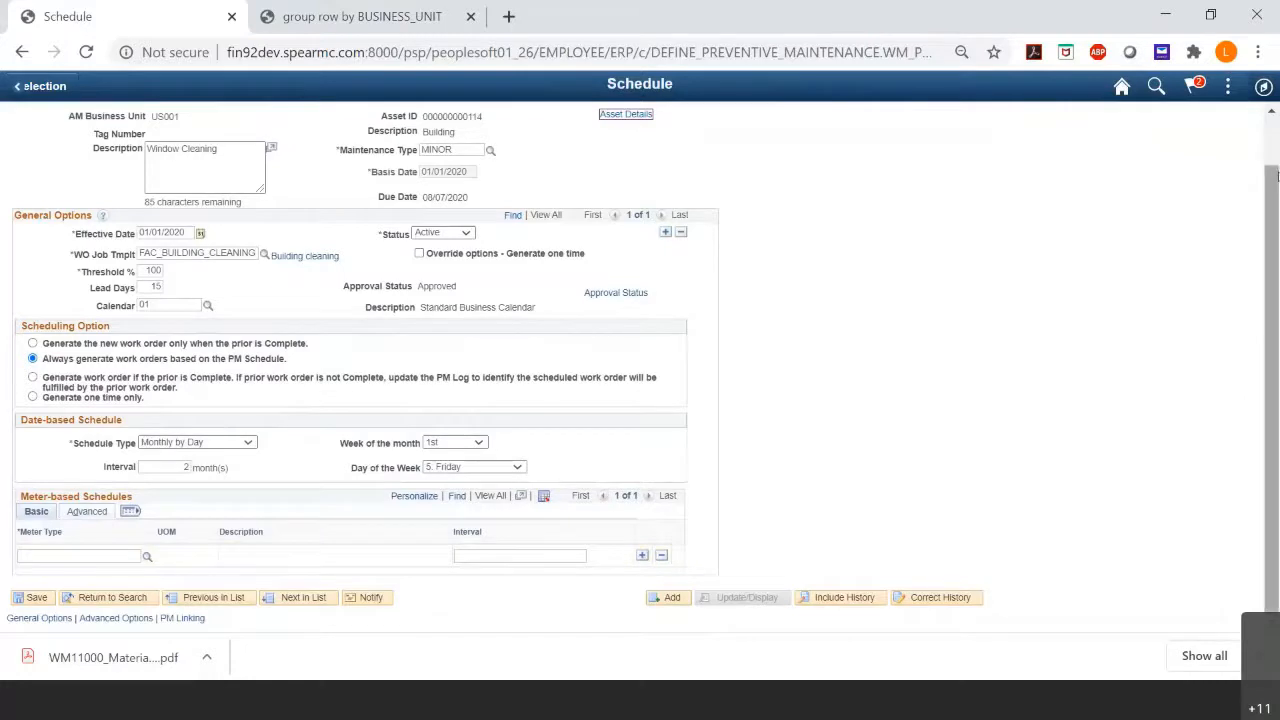
pyautogui.scroll(2, 1270, 175)
# Open a new window and go to the Work Order search page in Work Order Management under Maintenance Management.
pyautogui.click(1108, 110)
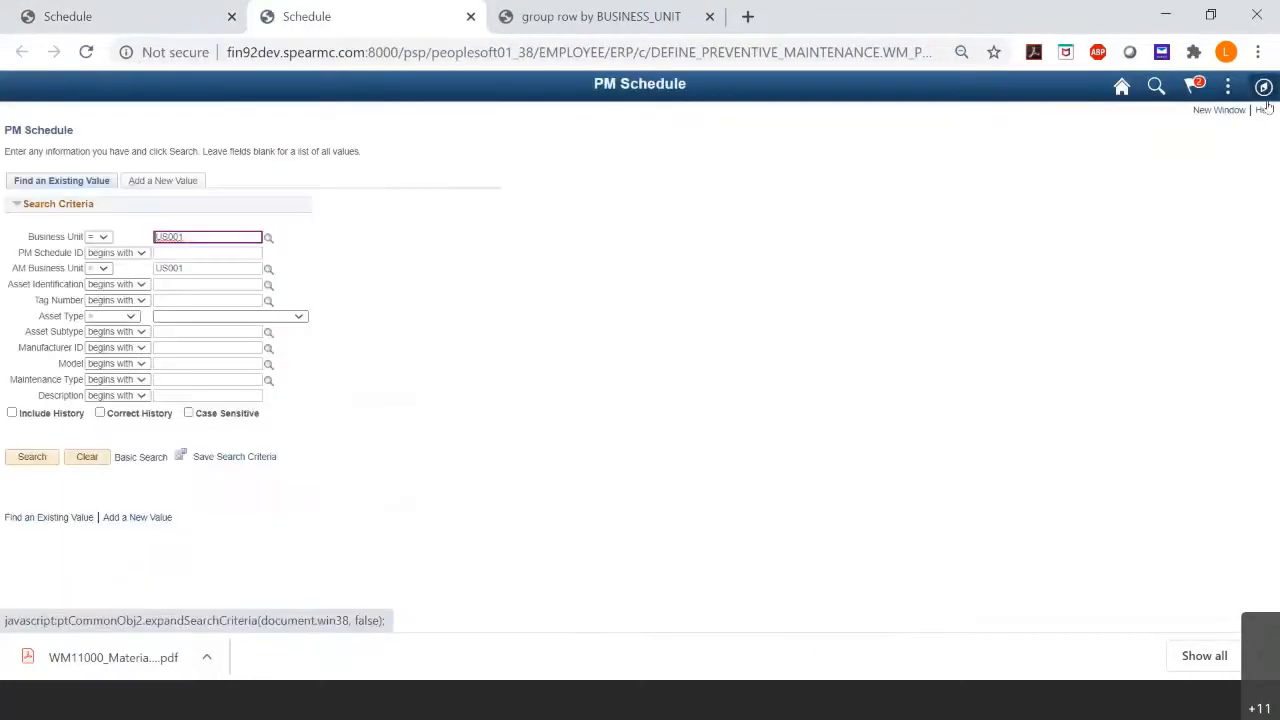
pyautogui.click(1264, 87)
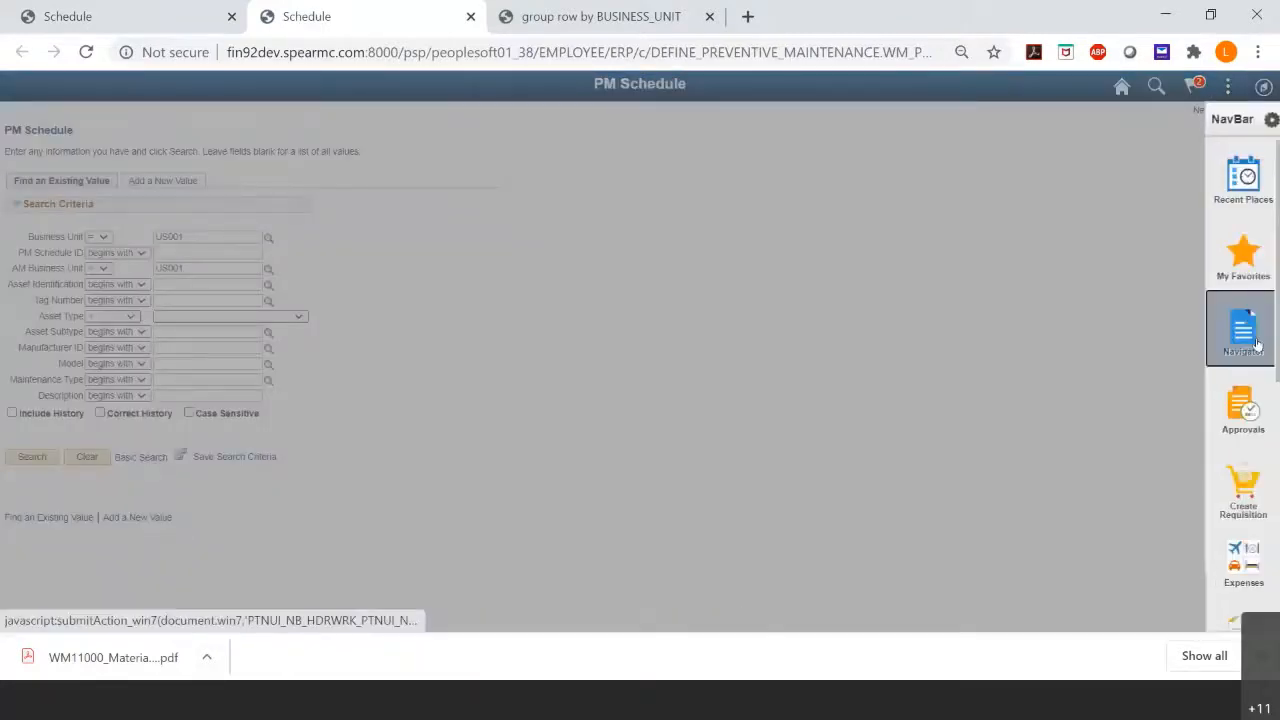
pyautogui.click(1257, 345)
pyautogui.click(1070, 158)
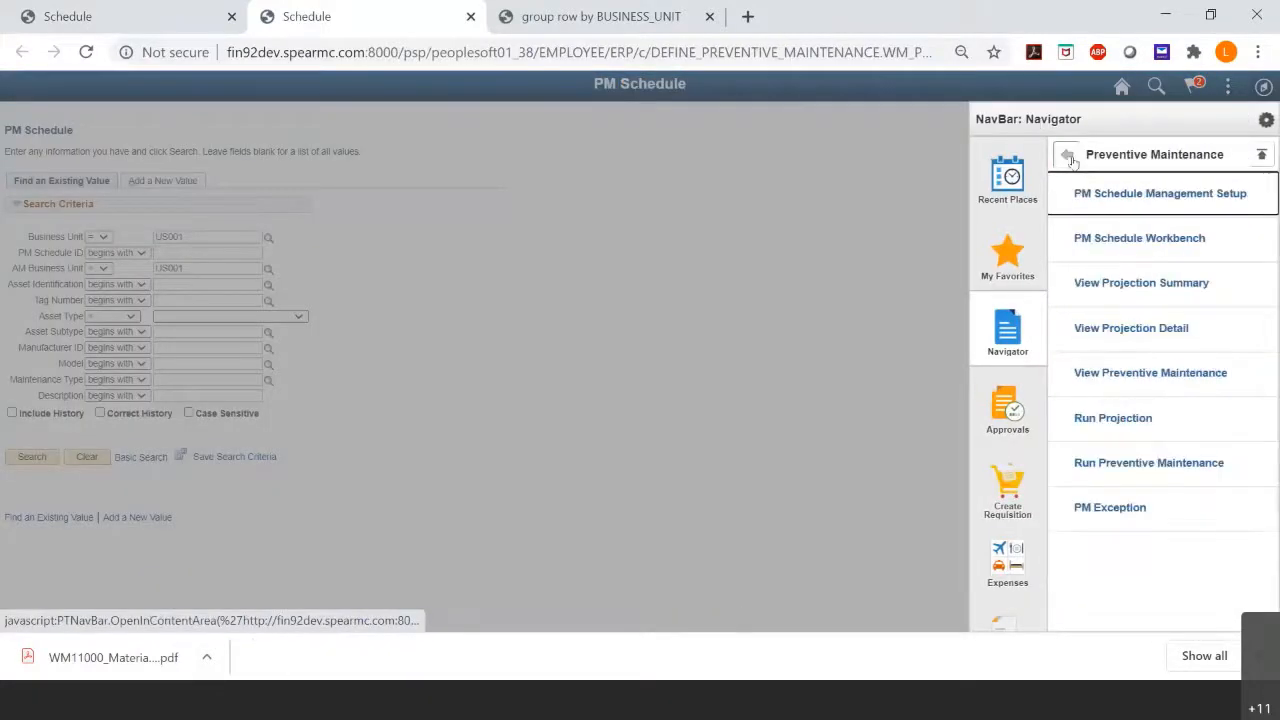
pyautogui.click(1068, 156)
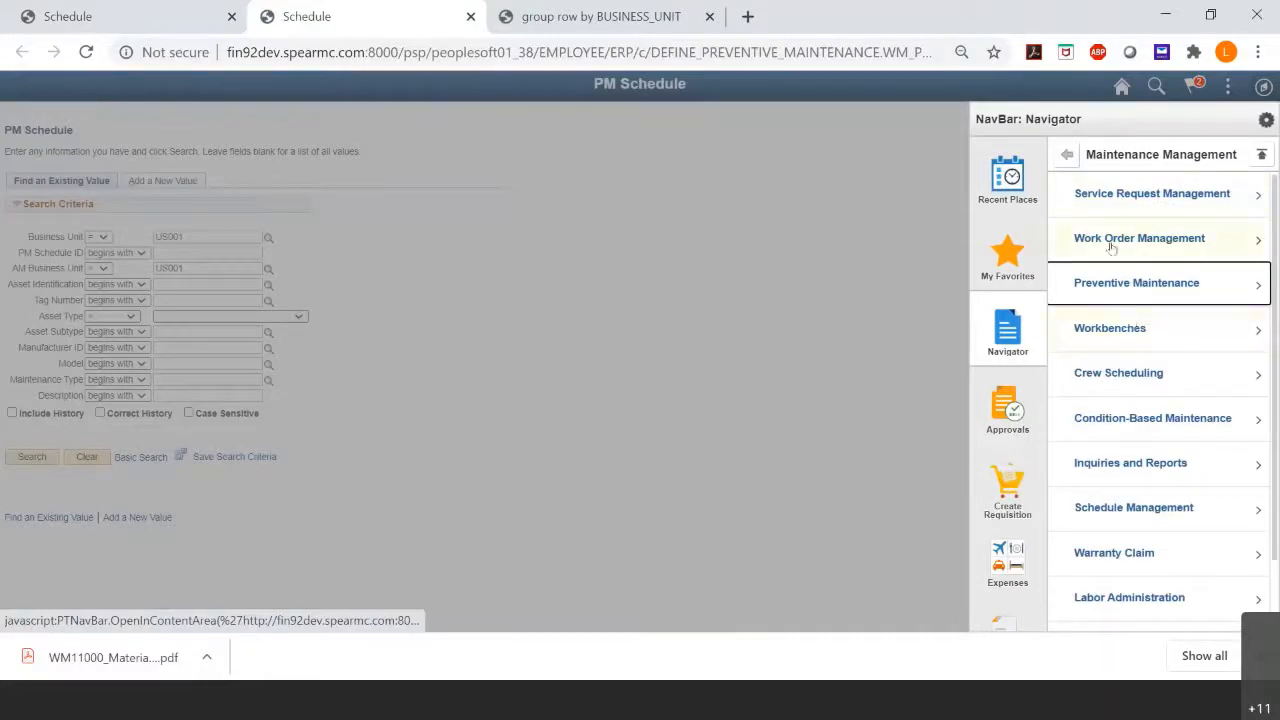
pyautogui.click(1113, 246)
pyautogui.click(1117, 283)
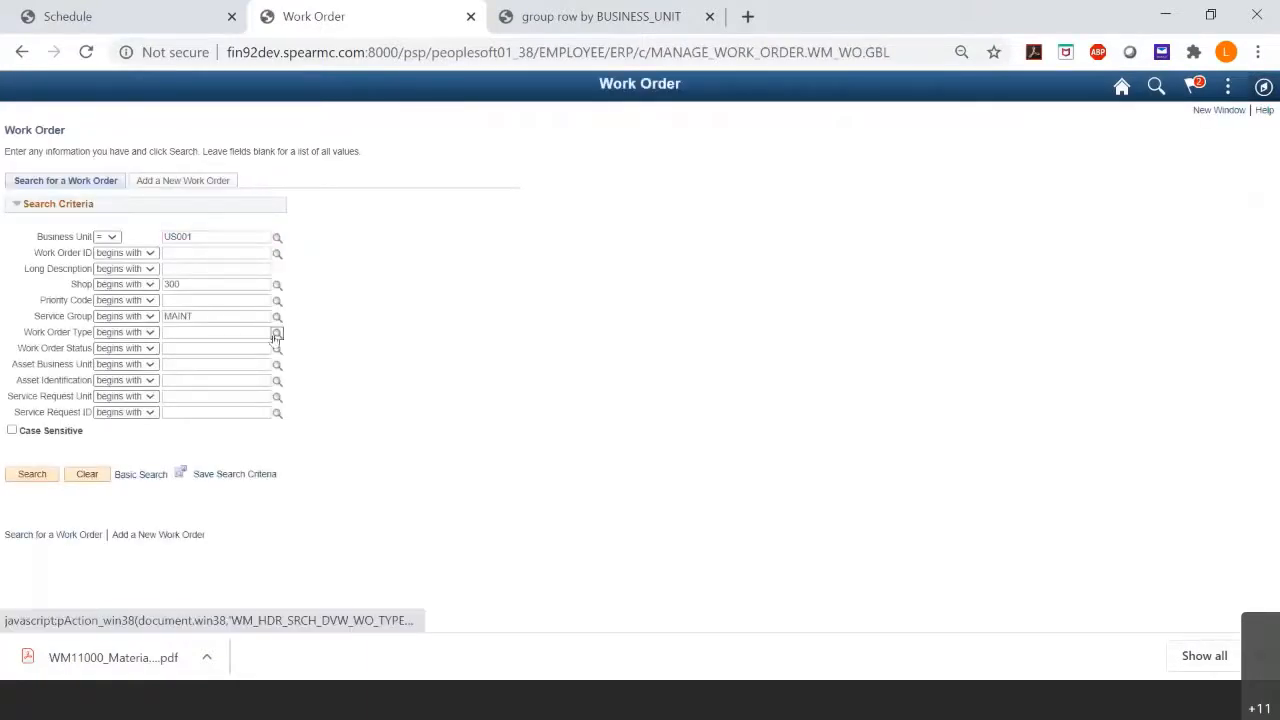
pyautogui.click(276, 336)
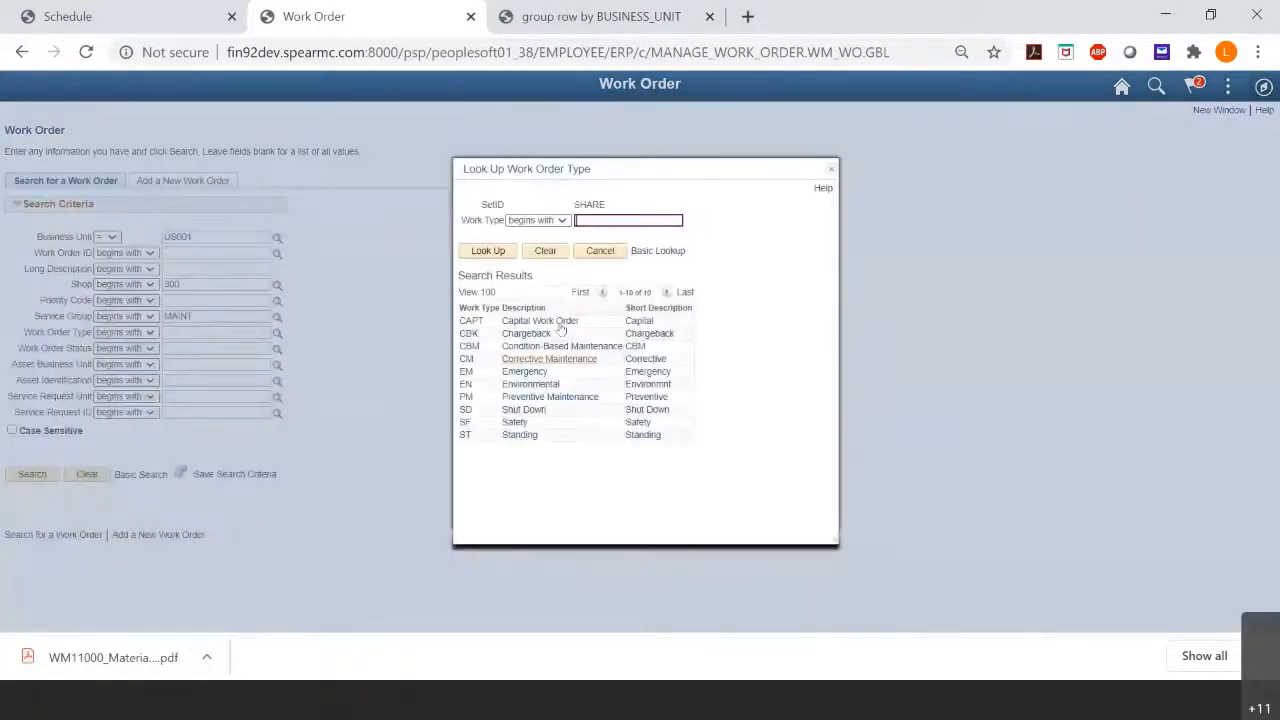
pyautogui.click(548, 397)
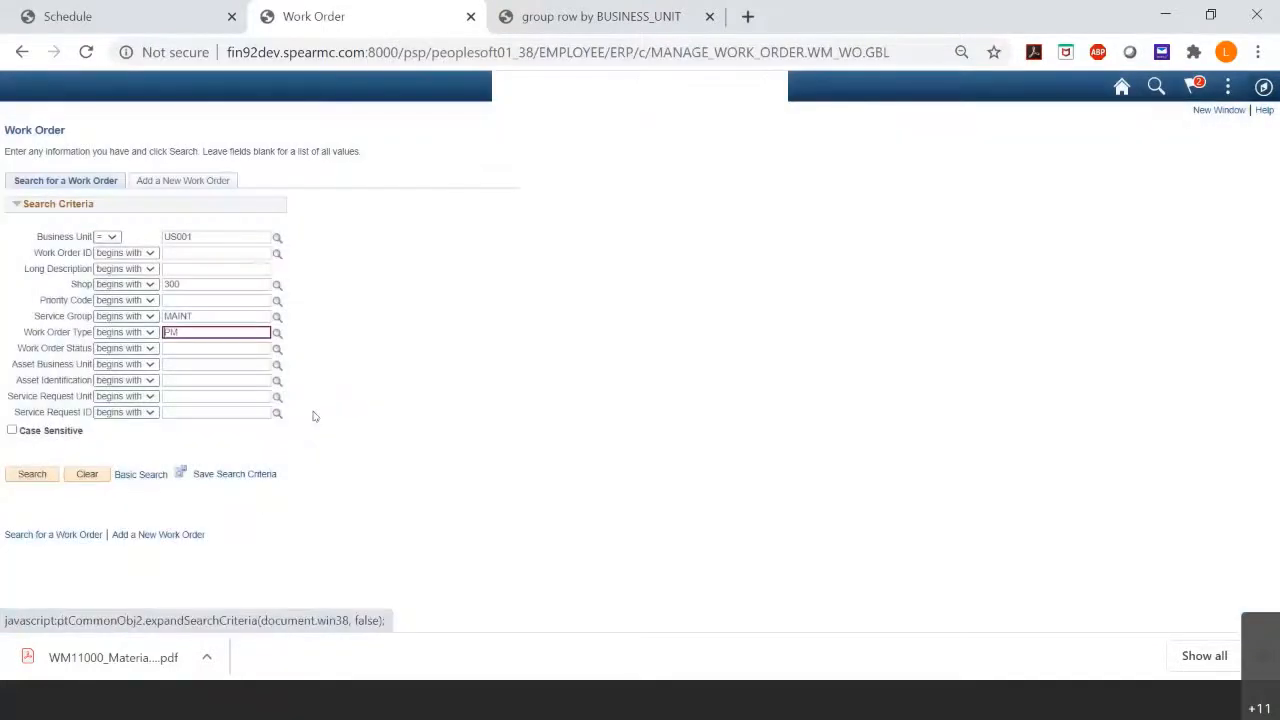
pyautogui.click(33, 475)
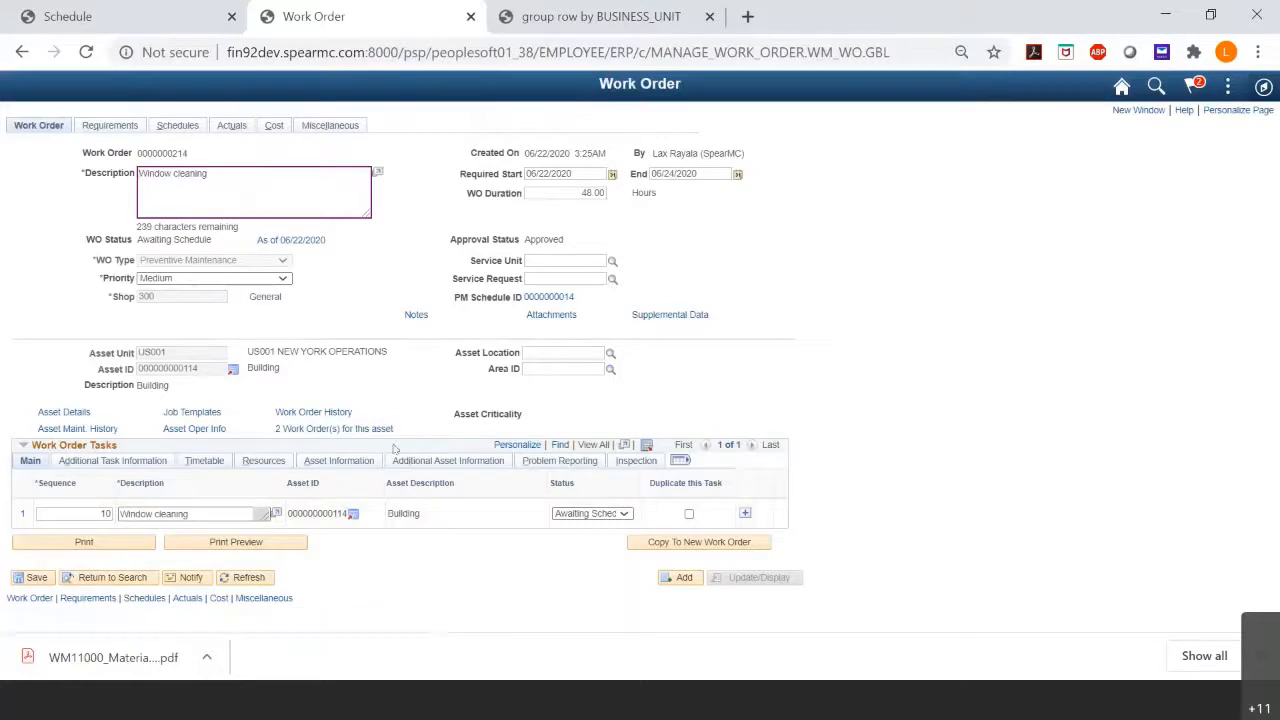
pyautogui.click(343, 432)
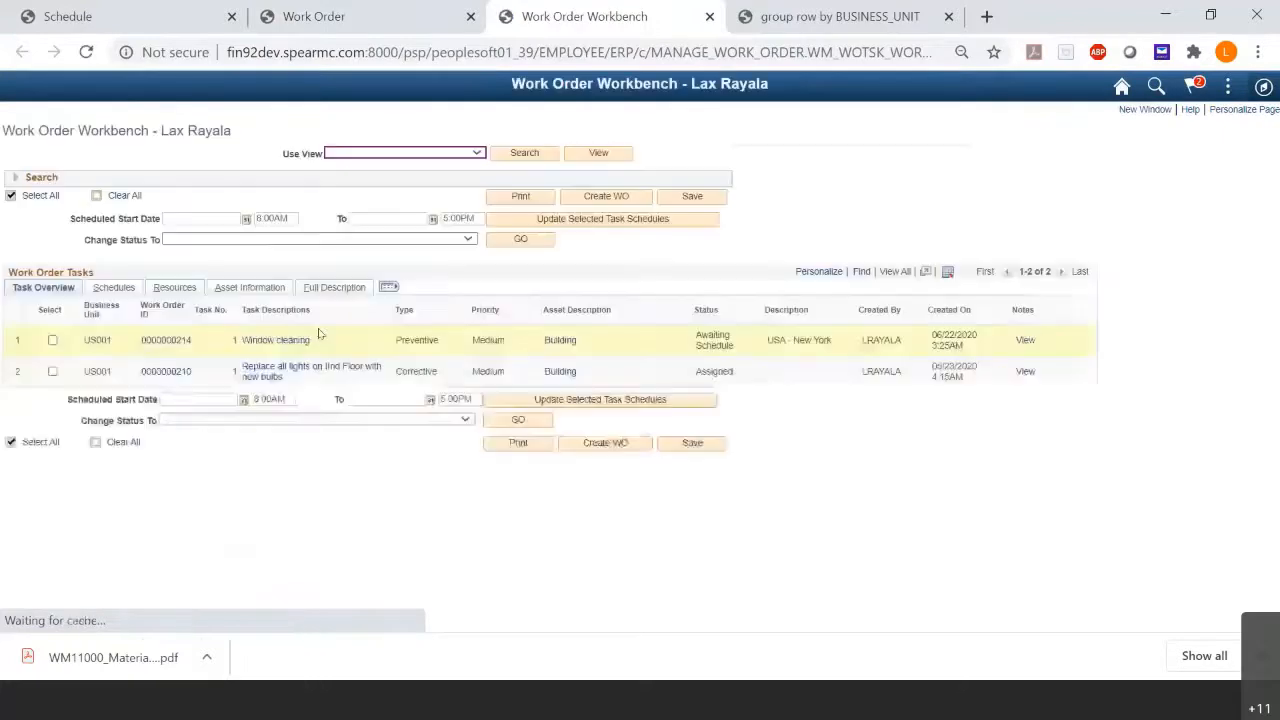
pyautogui.doubleClick(416, 371)
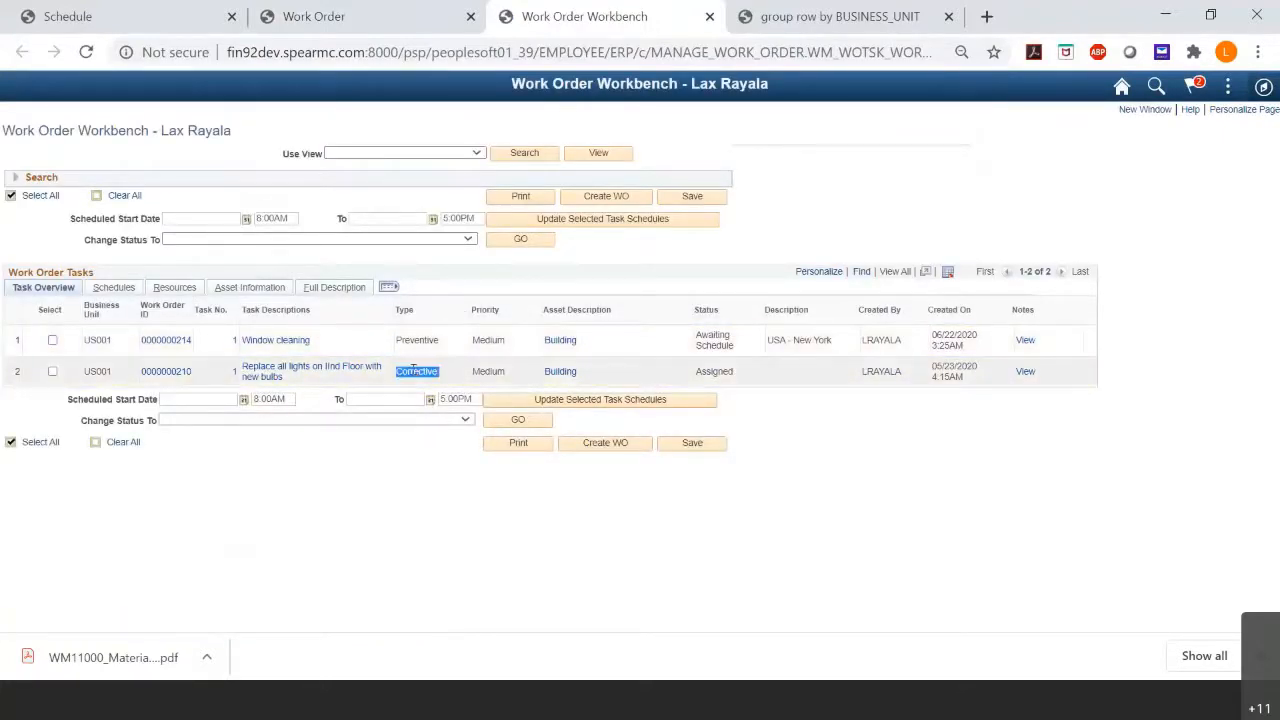
pyautogui.doubleClick(417, 340)
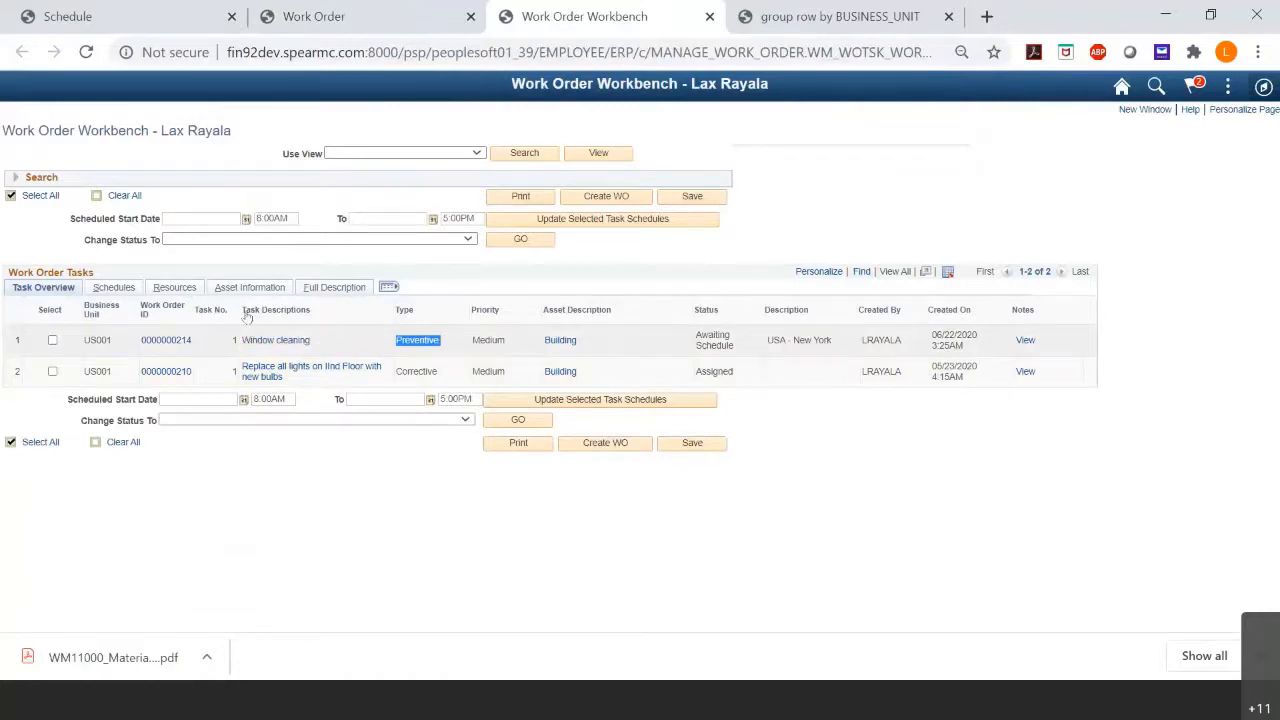
pyautogui.click(113, 288)
pyautogui.click(172, 290)
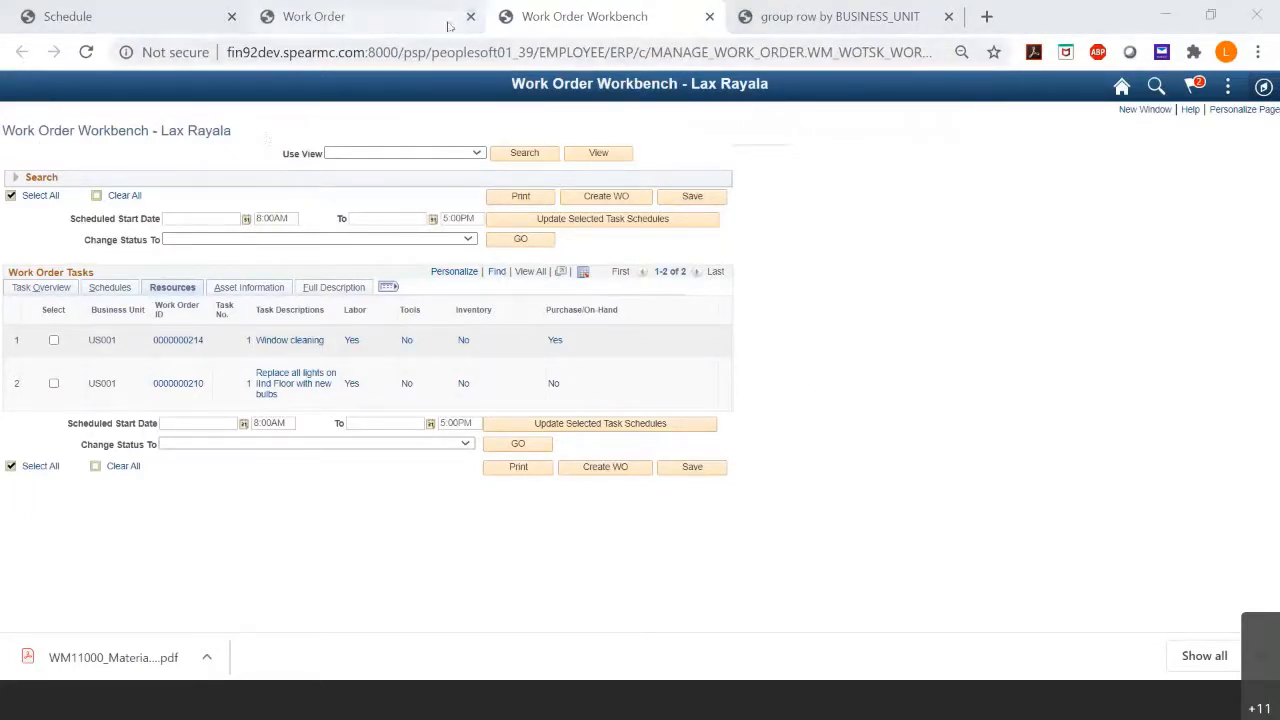
pyautogui.click(397, 30)
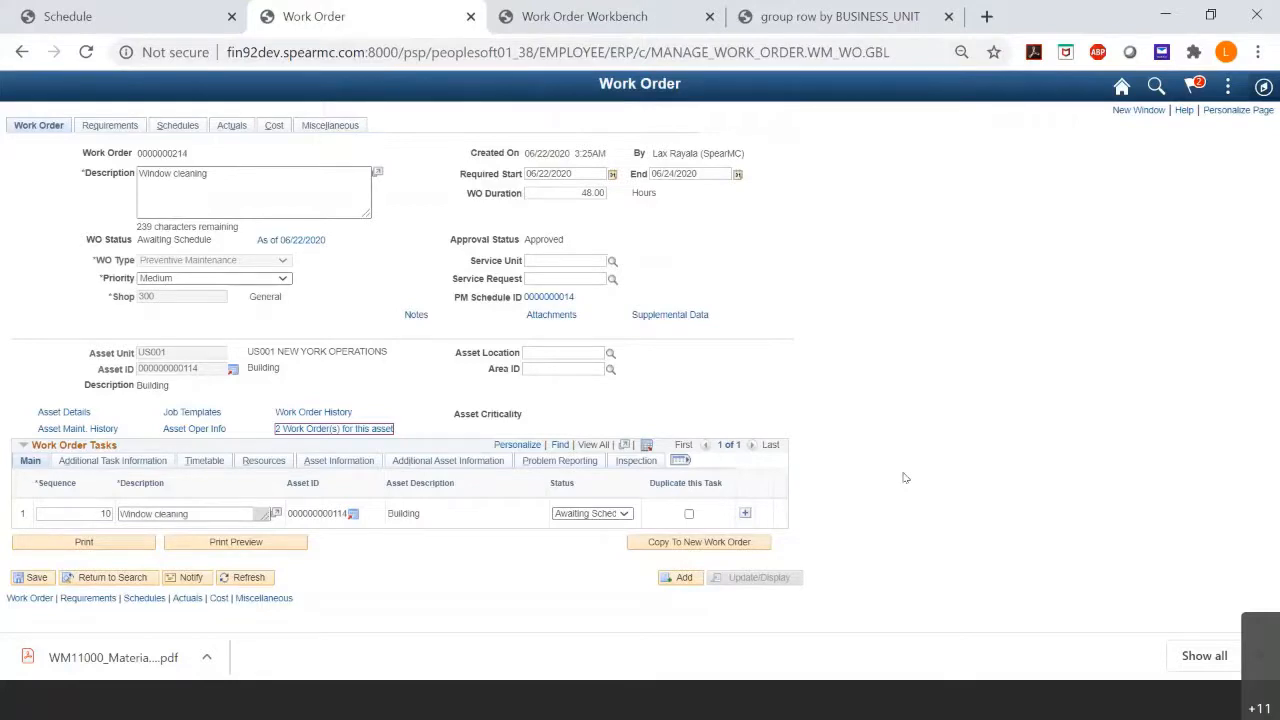
# Go to Express Work Order under Work Order Management.
pyautogui.click(1264, 88)
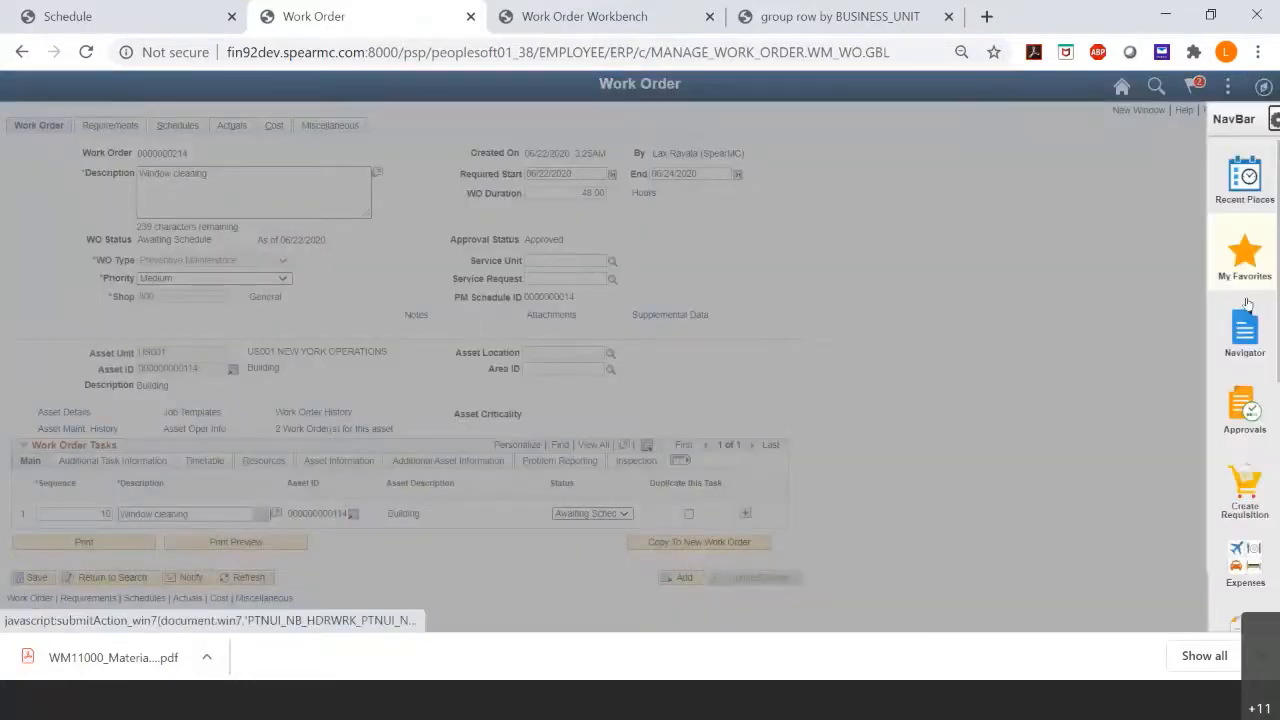
pyautogui.click(1245, 322)
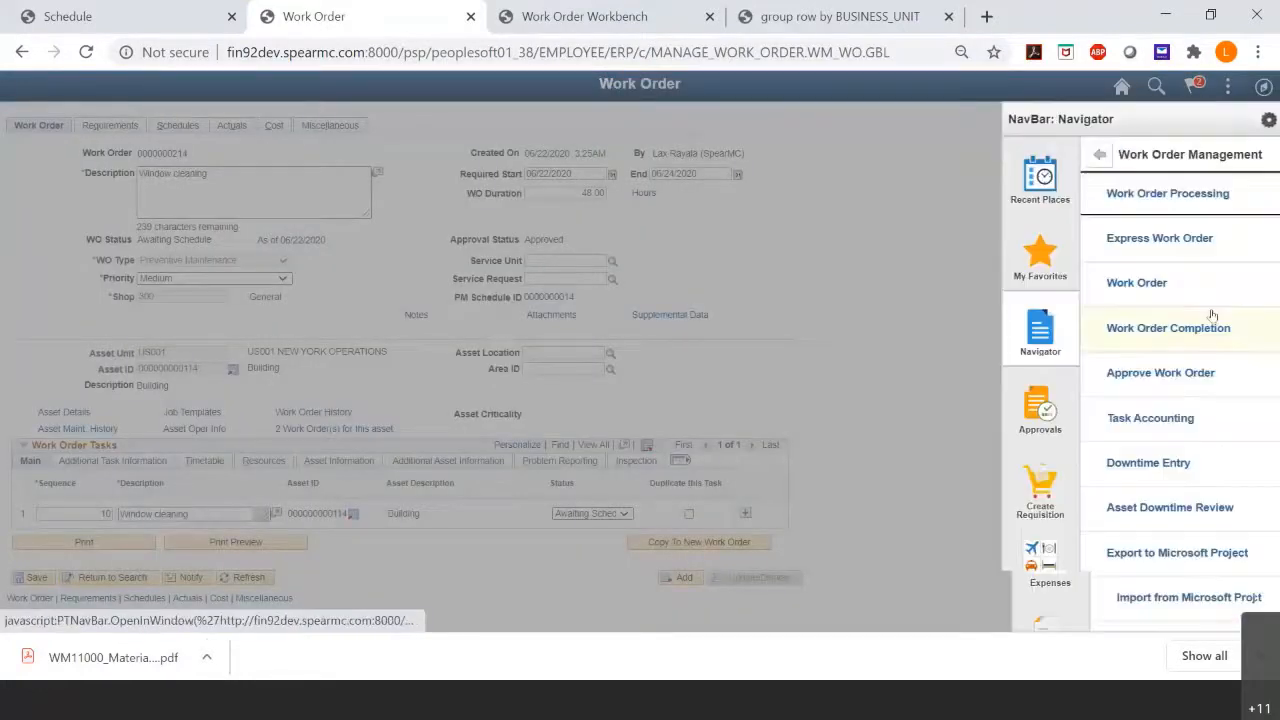
pyautogui.click(1127, 240)
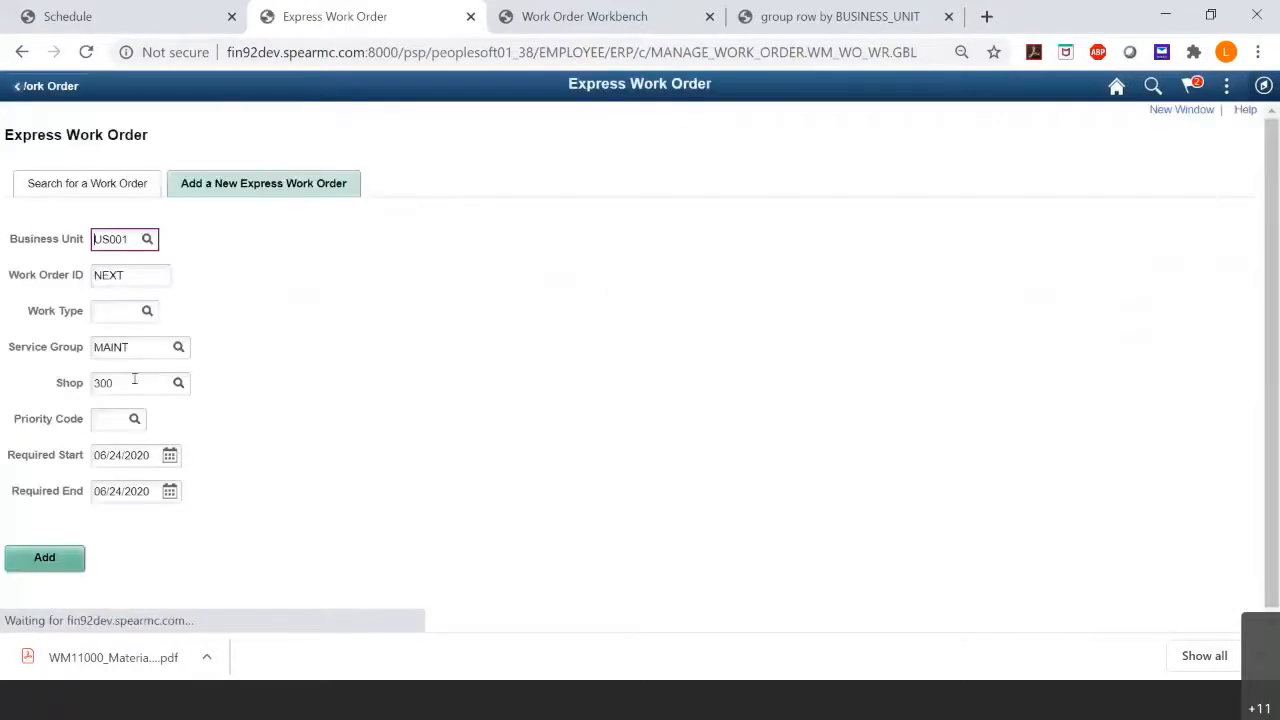
# Add a new express work order in US001 with work type CM and Medium priority.
pyautogui.click(50, 558)
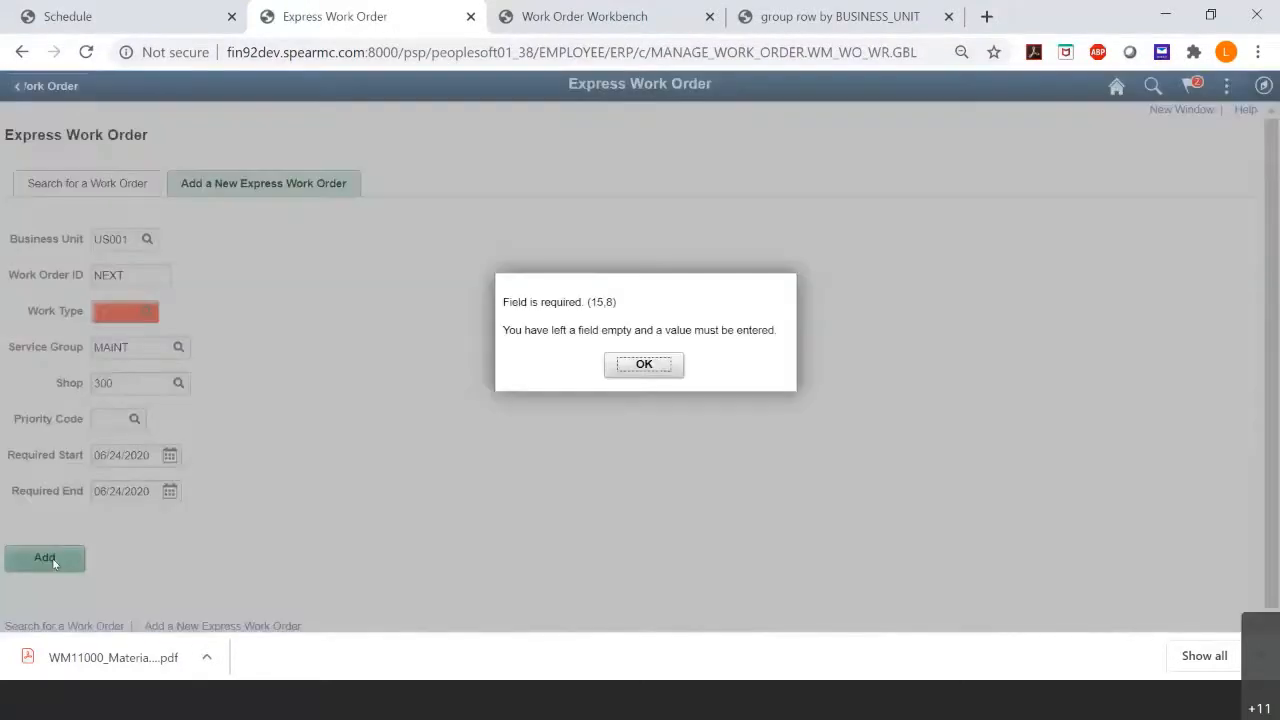
pyautogui.click(644, 364)
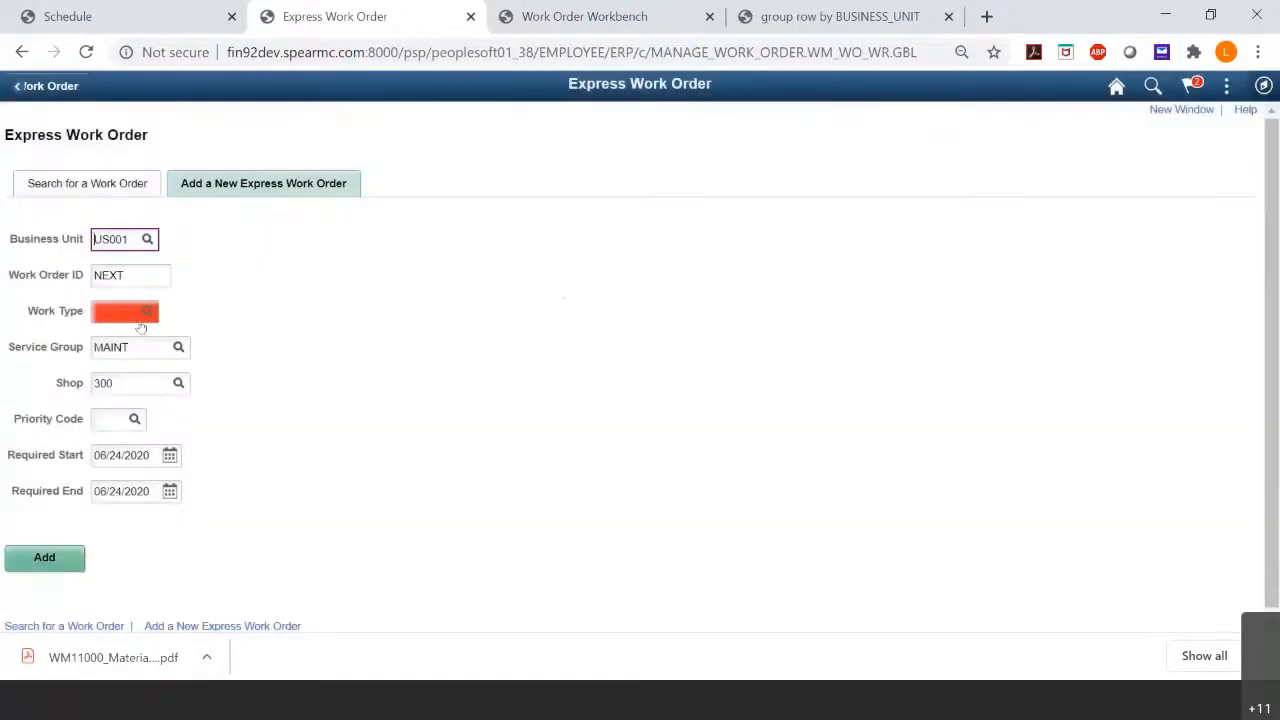
pyautogui.click(147, 314)
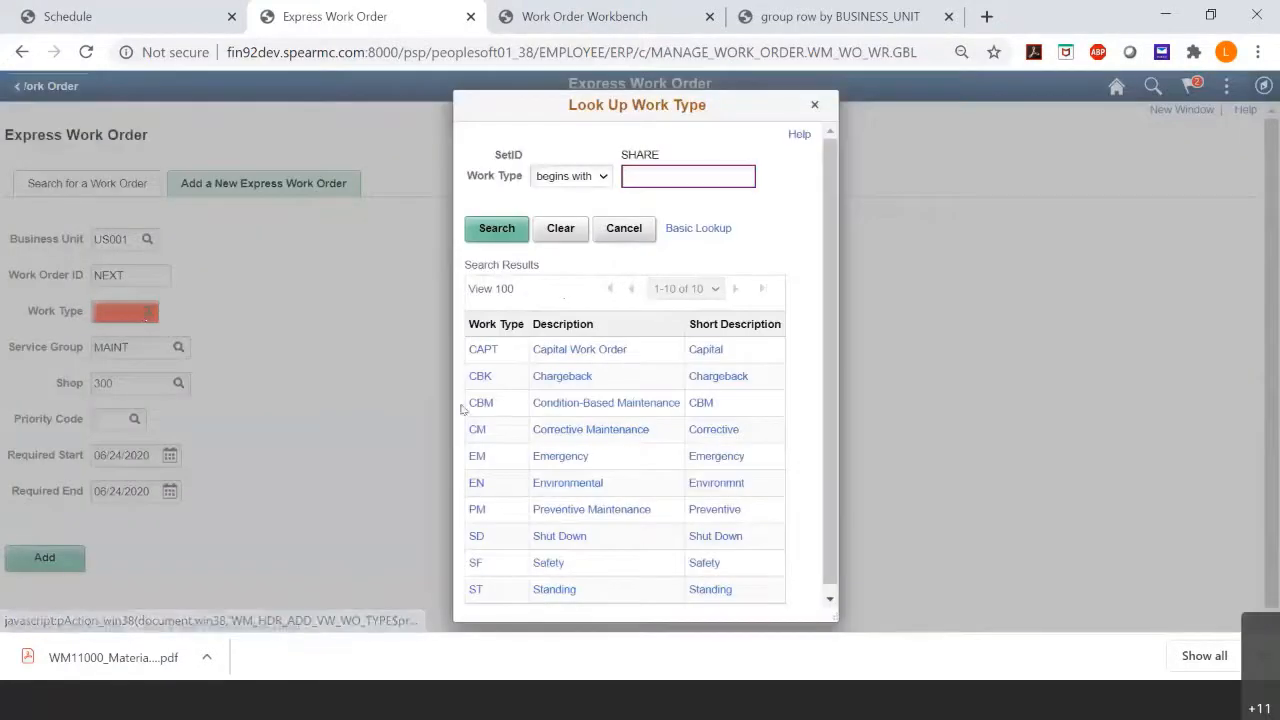
pyautogui.click(477, 429)
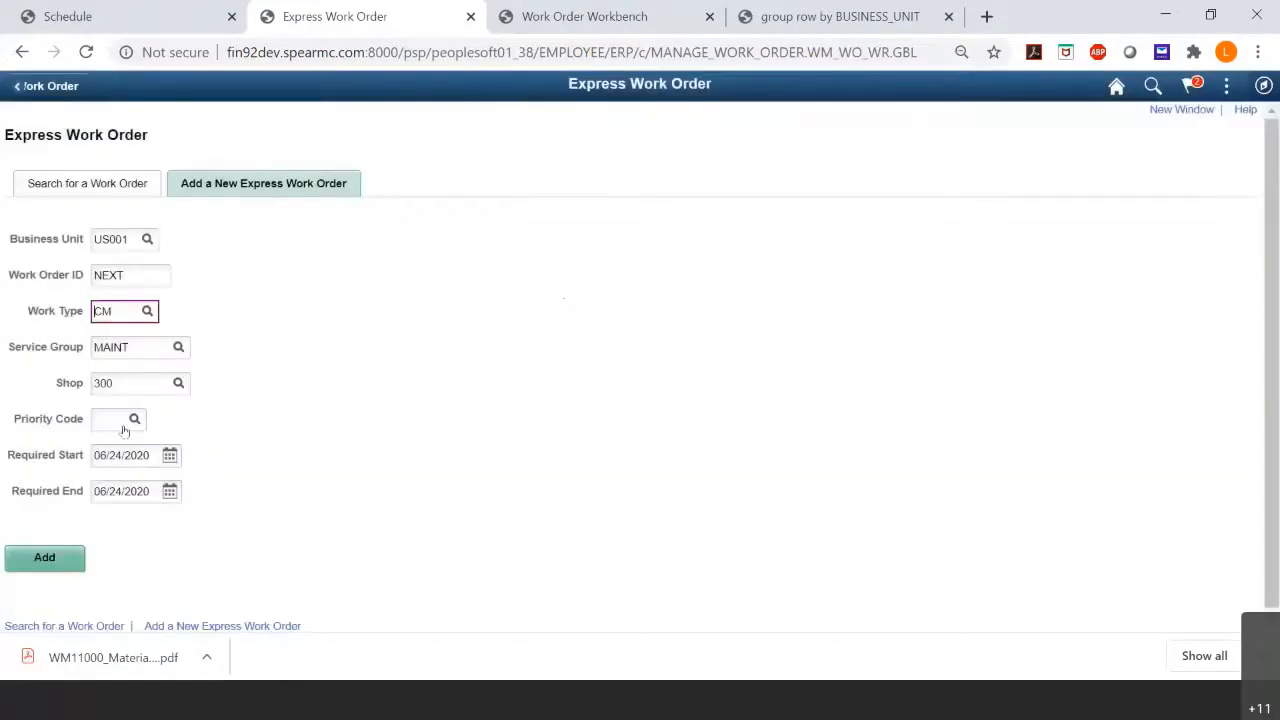
pyautogui.click(134, 420)
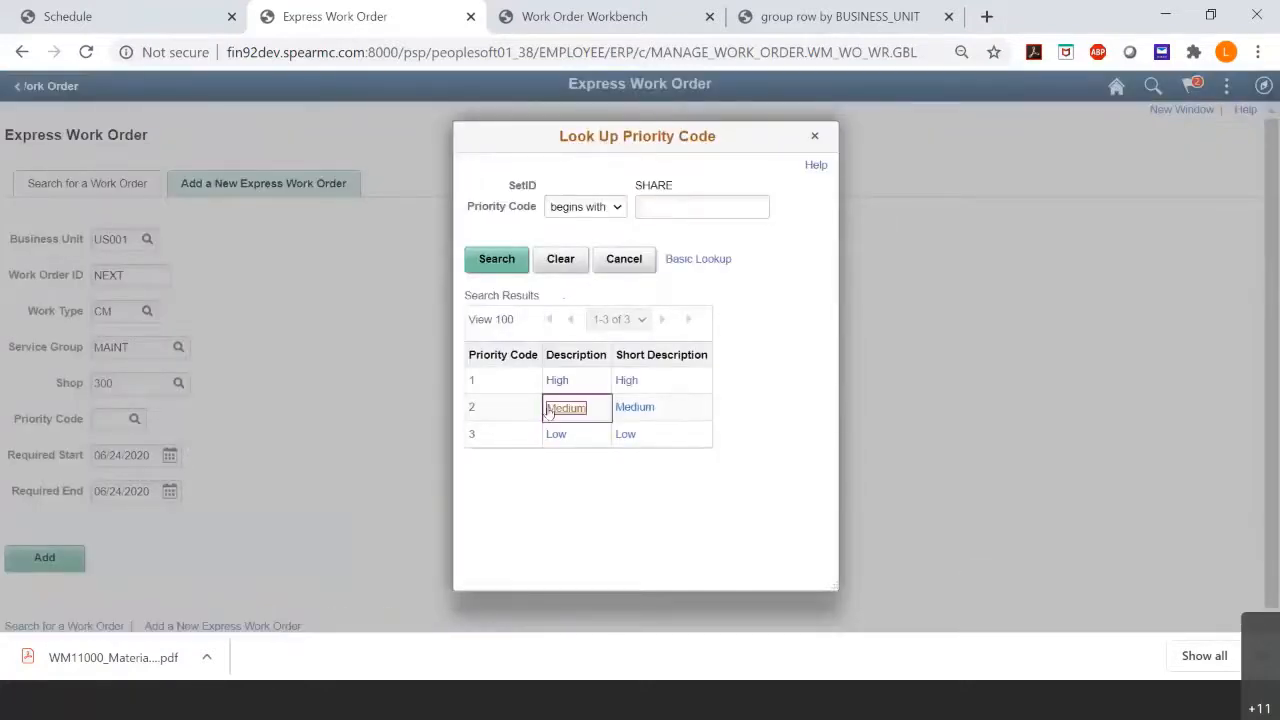
pyautogui.click(563, 406)
pyautogui.click(40, 558)
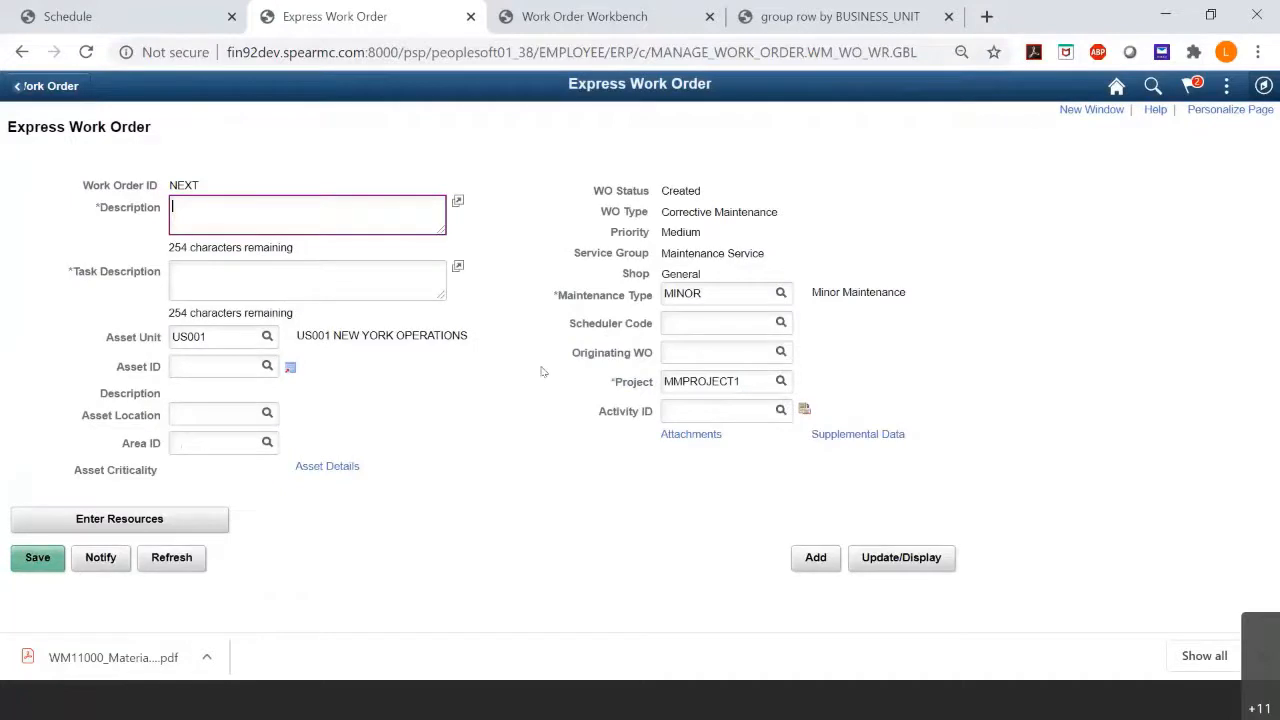
# Show the express work order's resources section and review the header fields and inventory requirements.
pyautogui.click(160, 526)
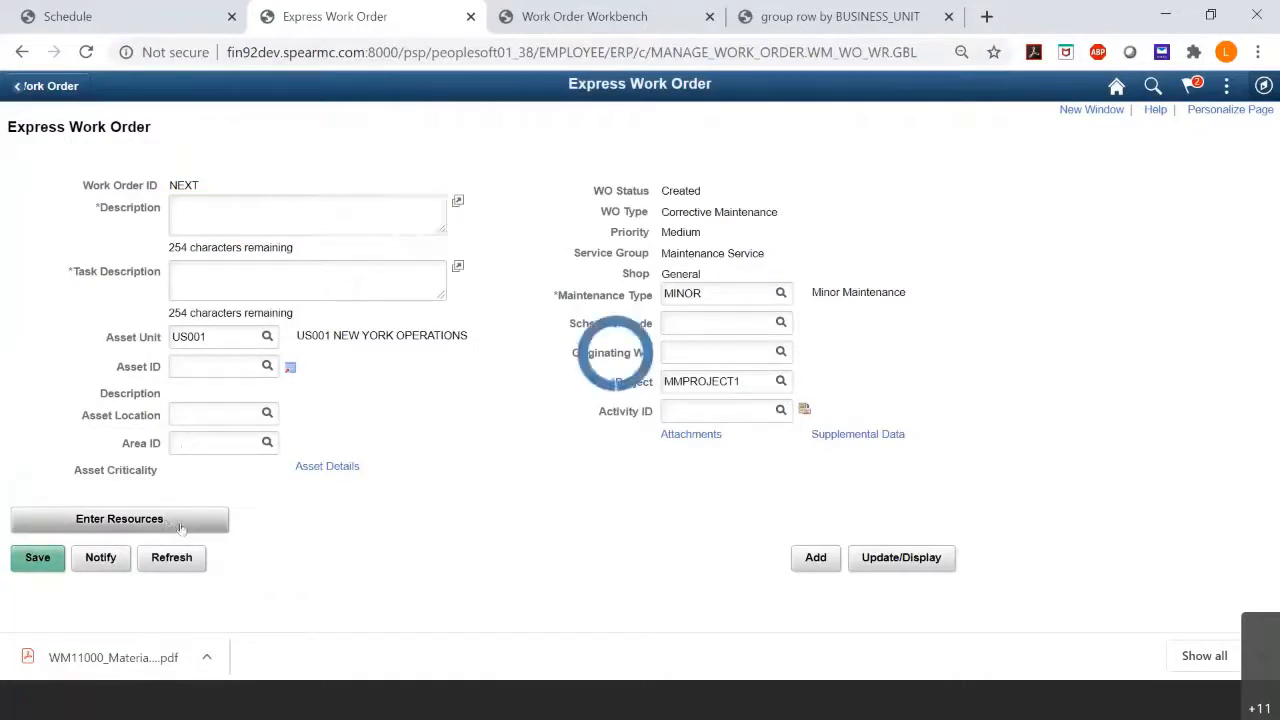
pyautogui.scroll(-2, 405, 495)
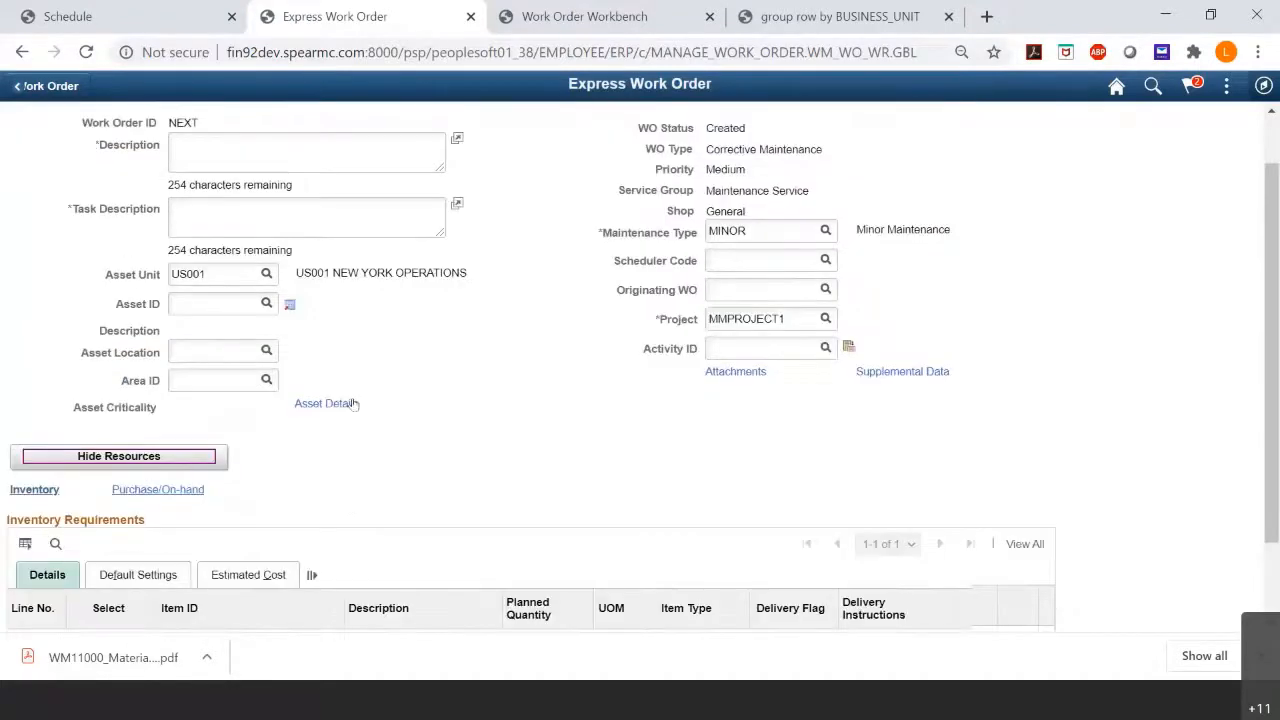
pyautogui.scroll(1, 354, 404)
pyautogui.scroll(1, 354, 404)
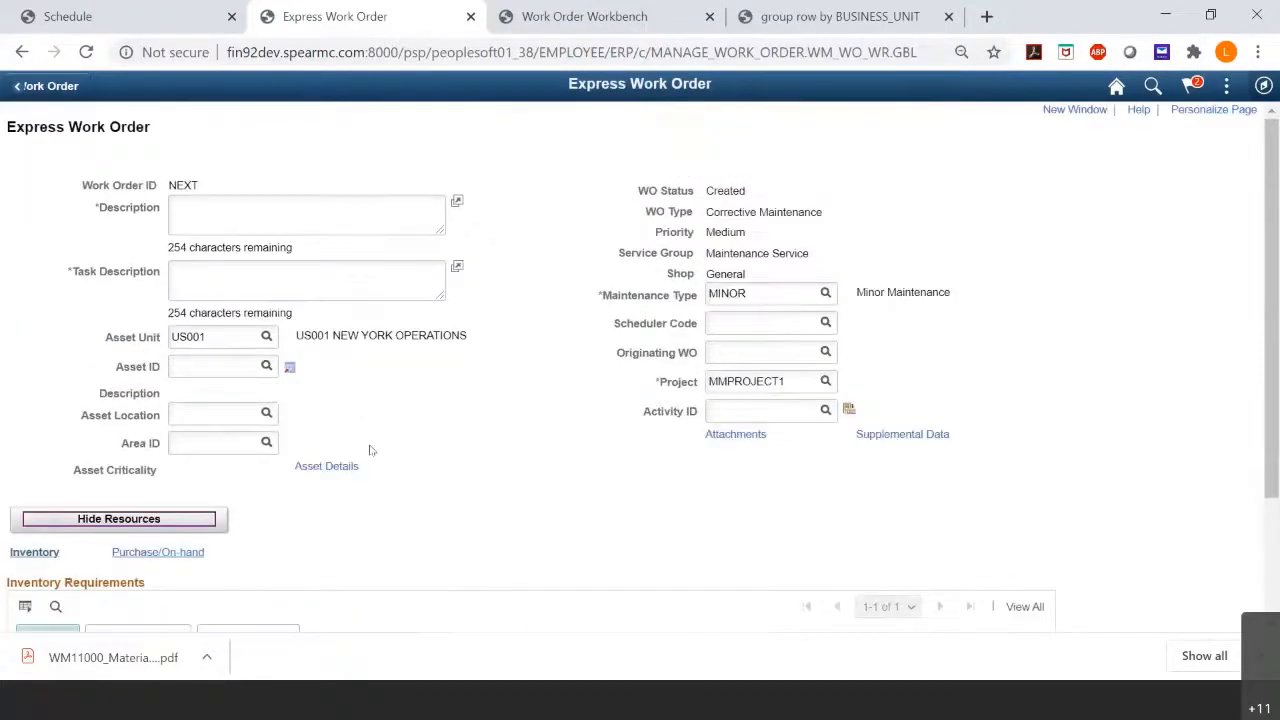
pyautogui.scroll(-2, 419, 457)
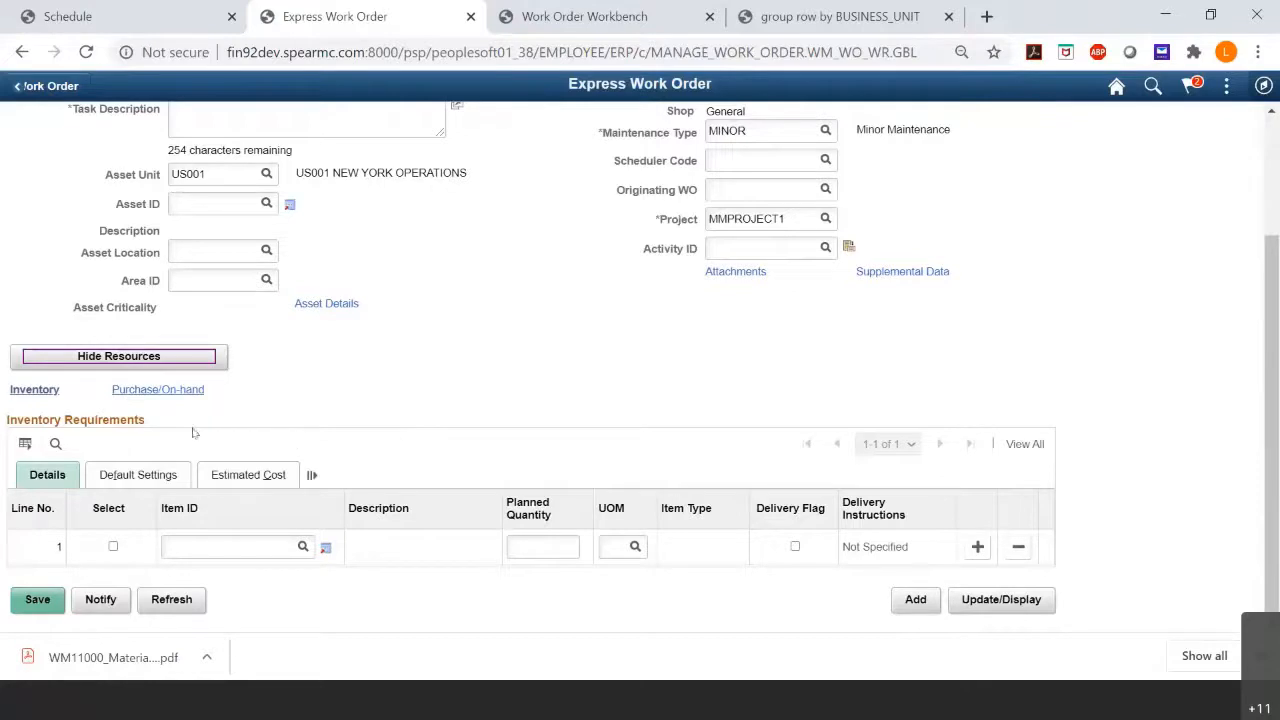
pyautogui.scroll(1, 463, 420)
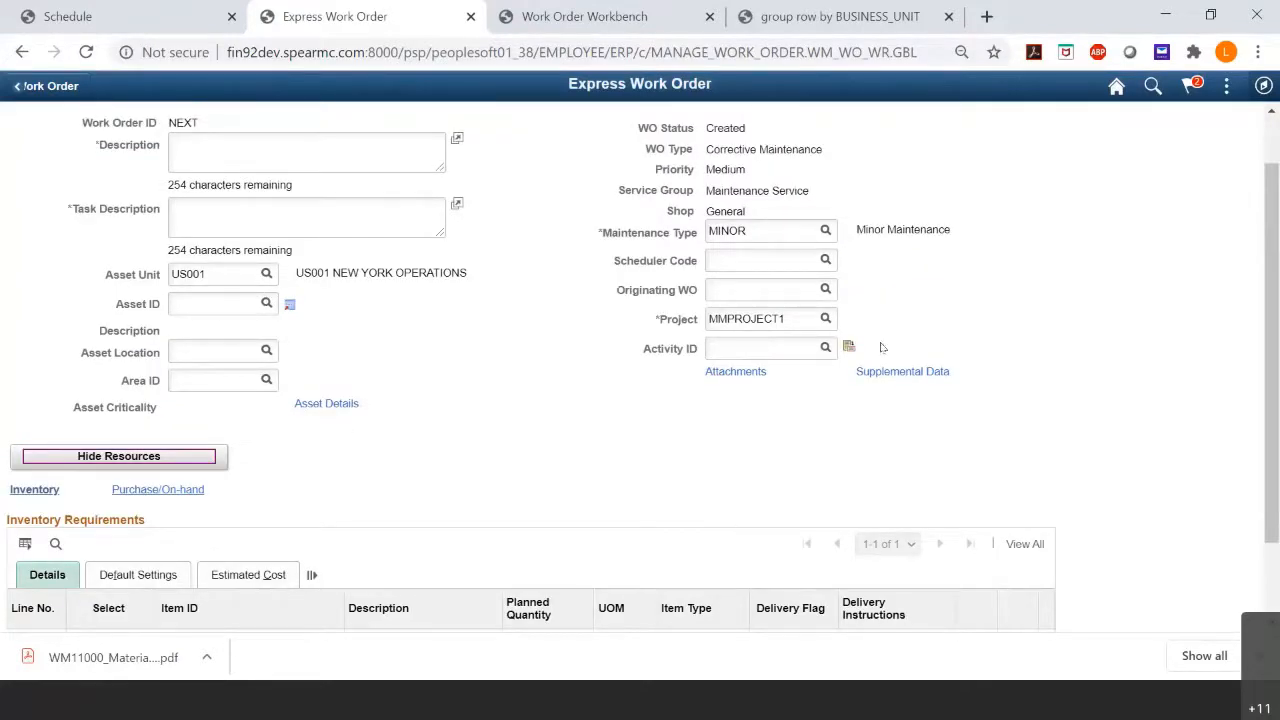
pyautogui.click(826, 347)
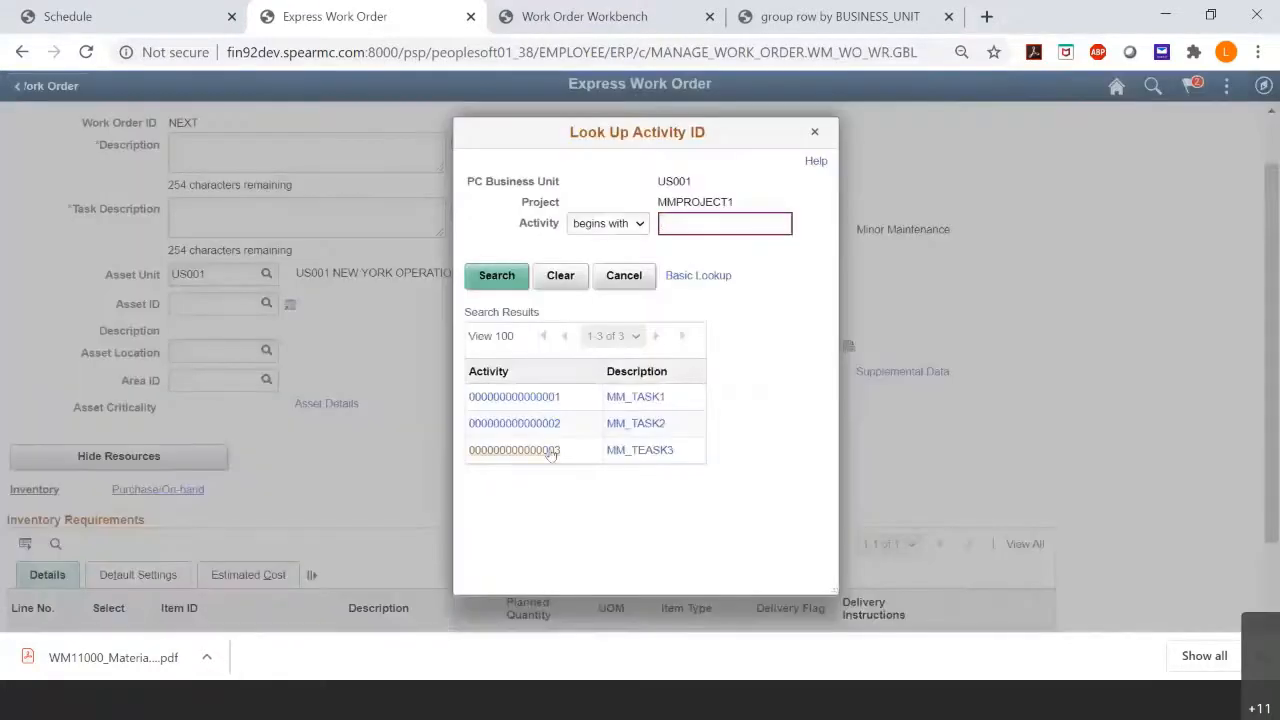
pyautogui.click(551, 451)
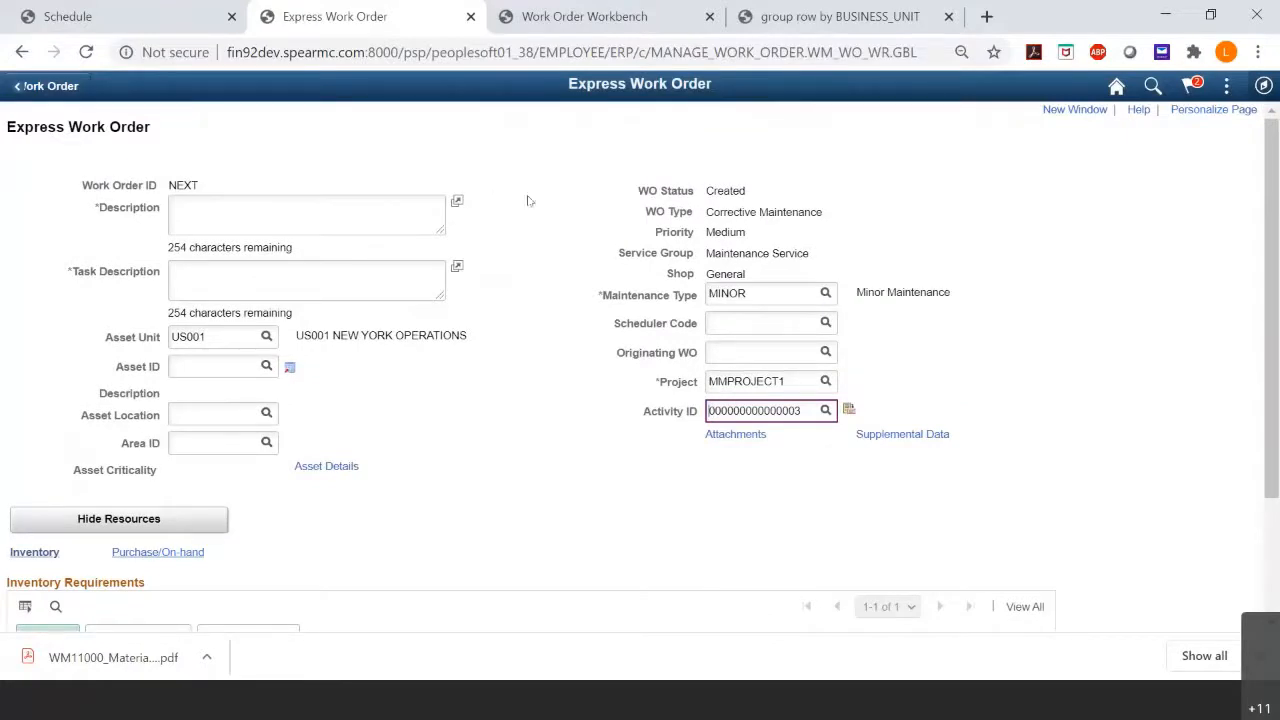
# Browse the Maintenance Management navigation and look at the workbenches available in its Workbenches folder.
pyautogui.click(1265, 85)
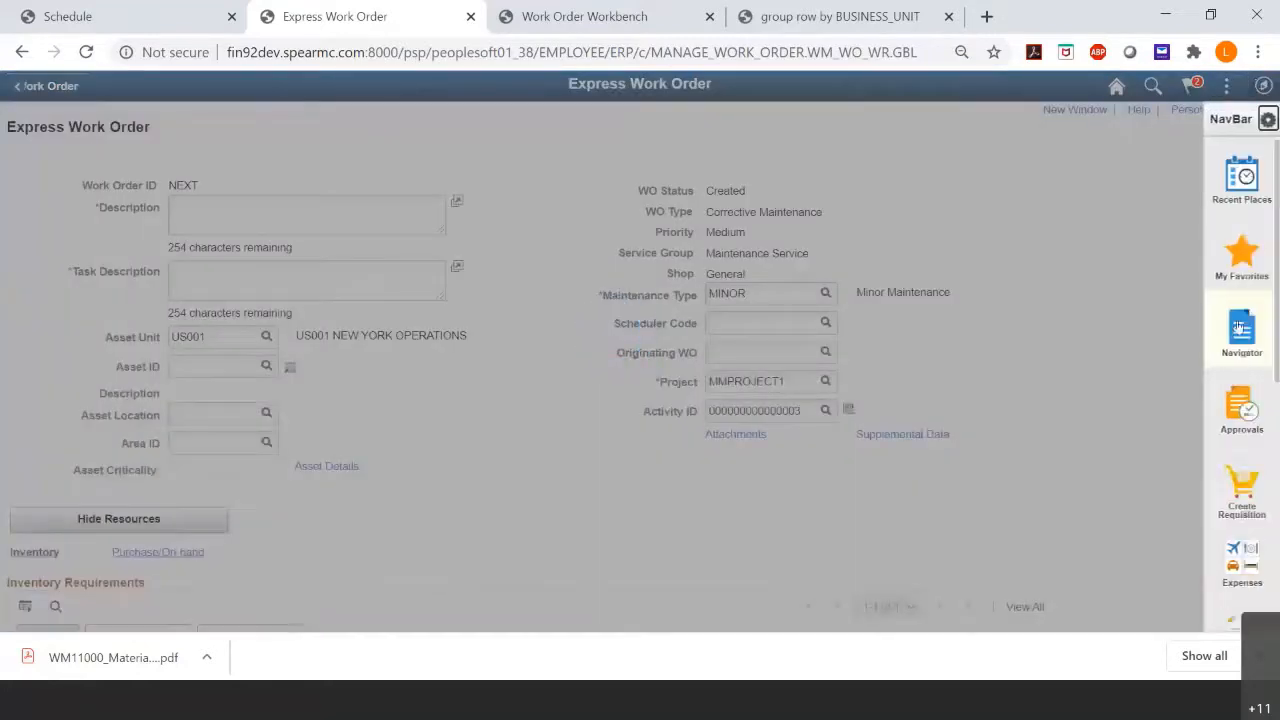
pyautogui.click(1239, 327)
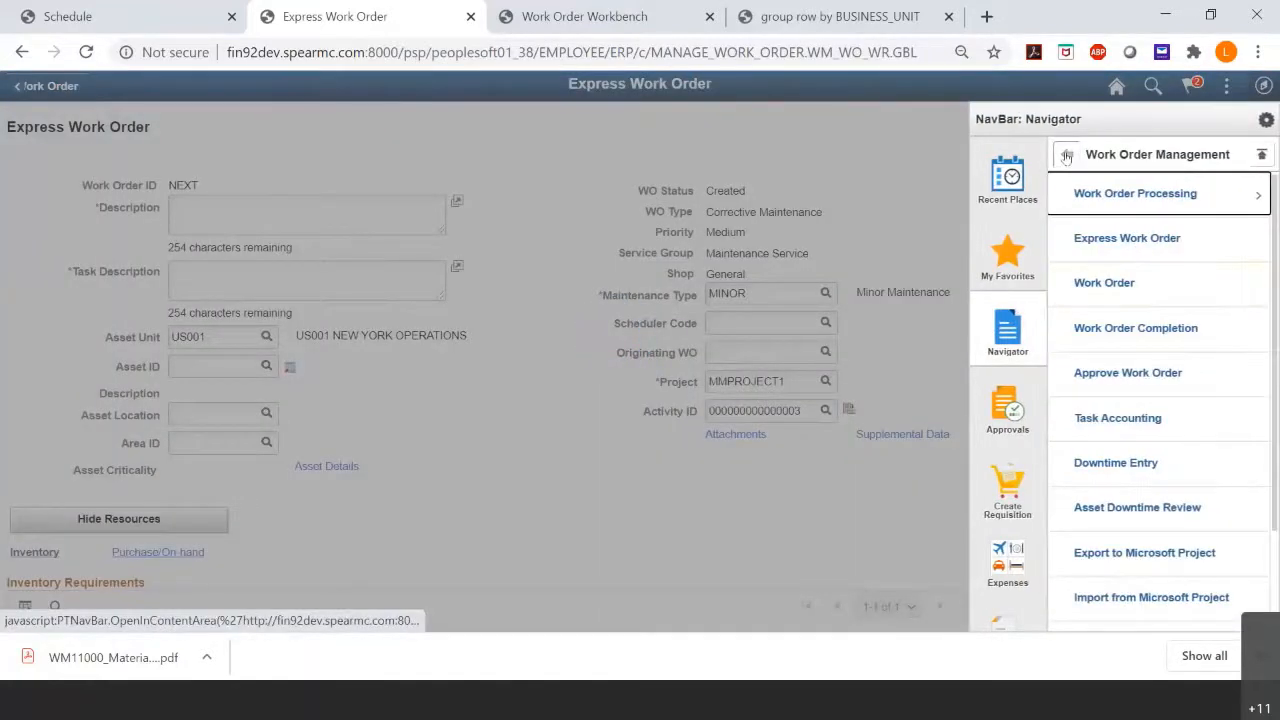
pyautogui.click(1067, 155)
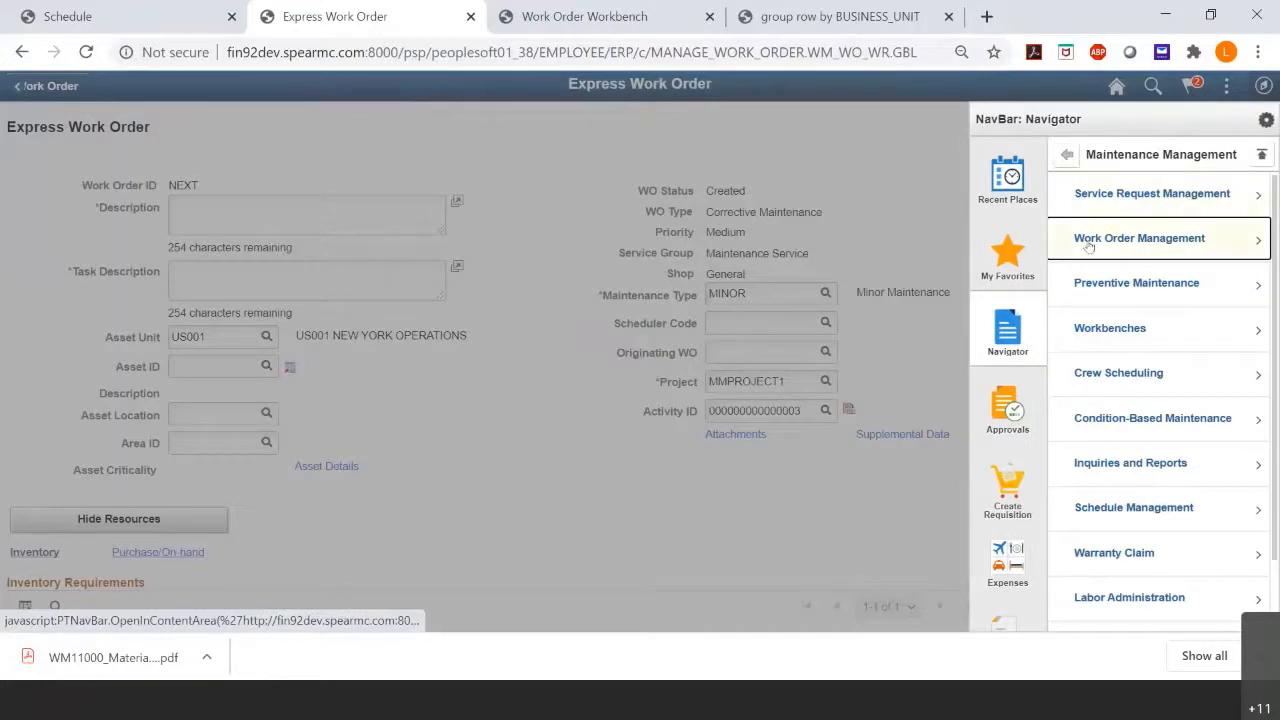
pyautogui.scroll(-1, 1155, 376)
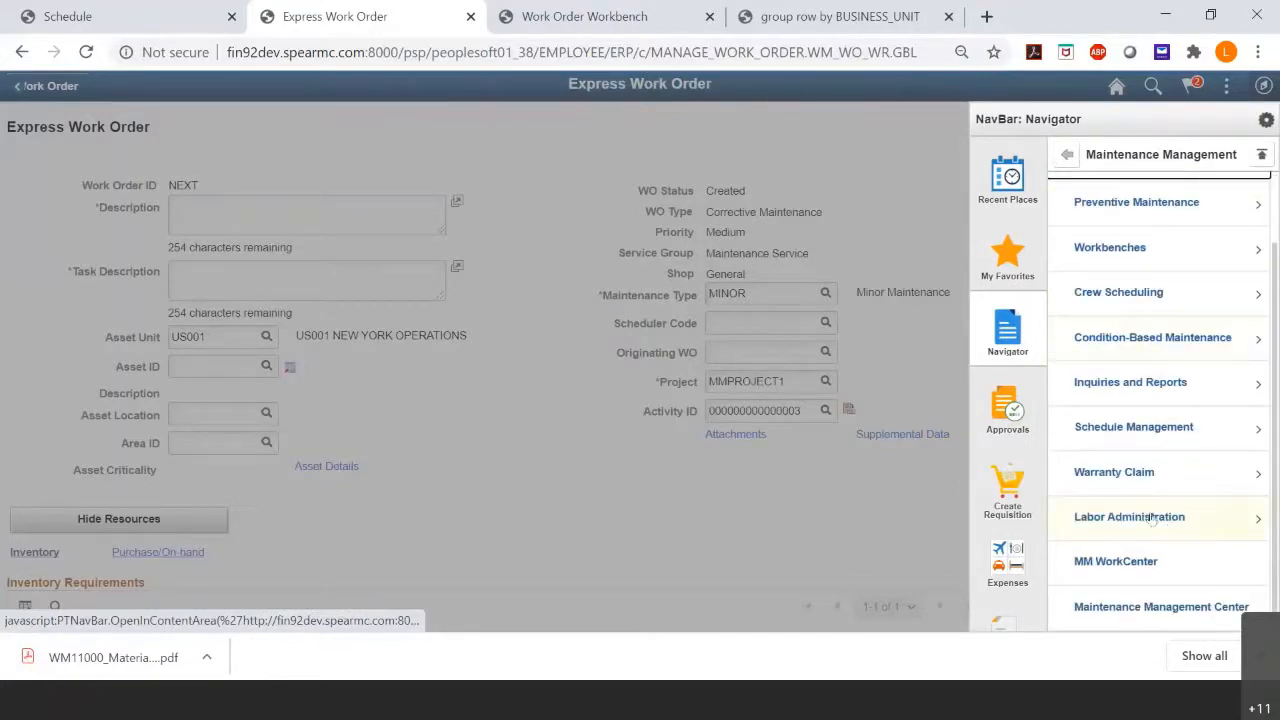
pyautogui.click(1113, 250)
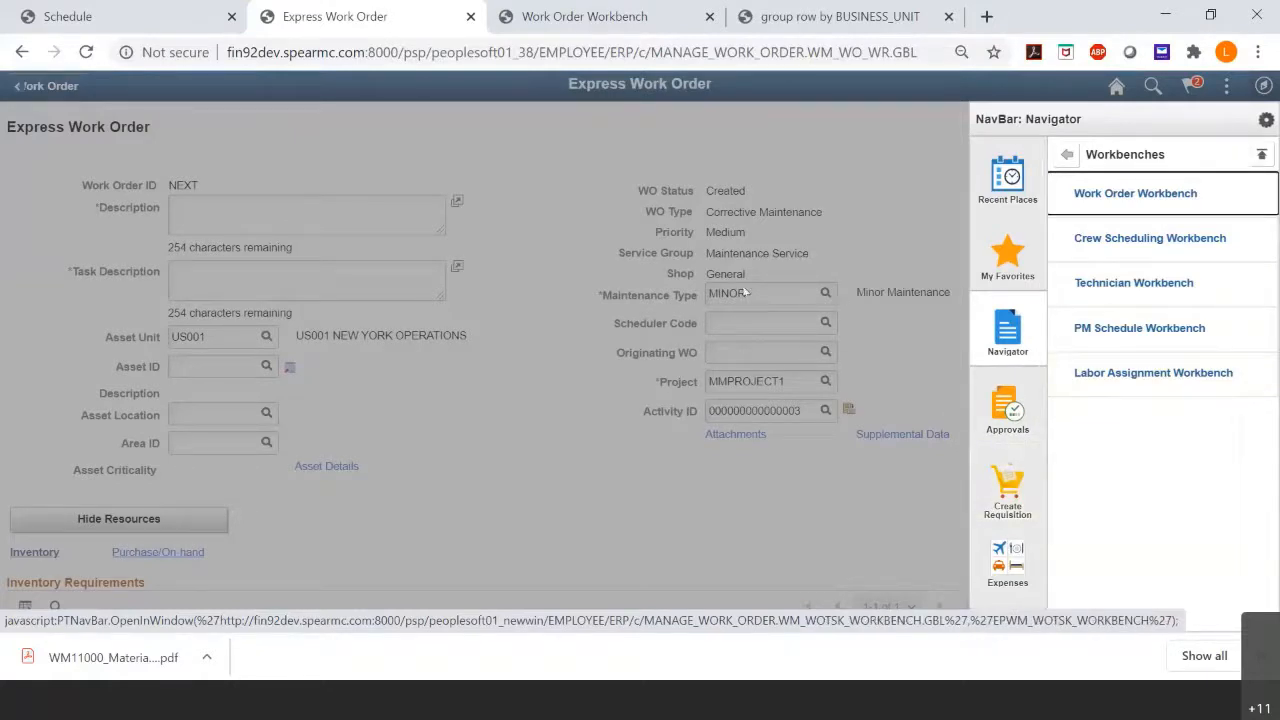
pyautogui.click(1068, 156)
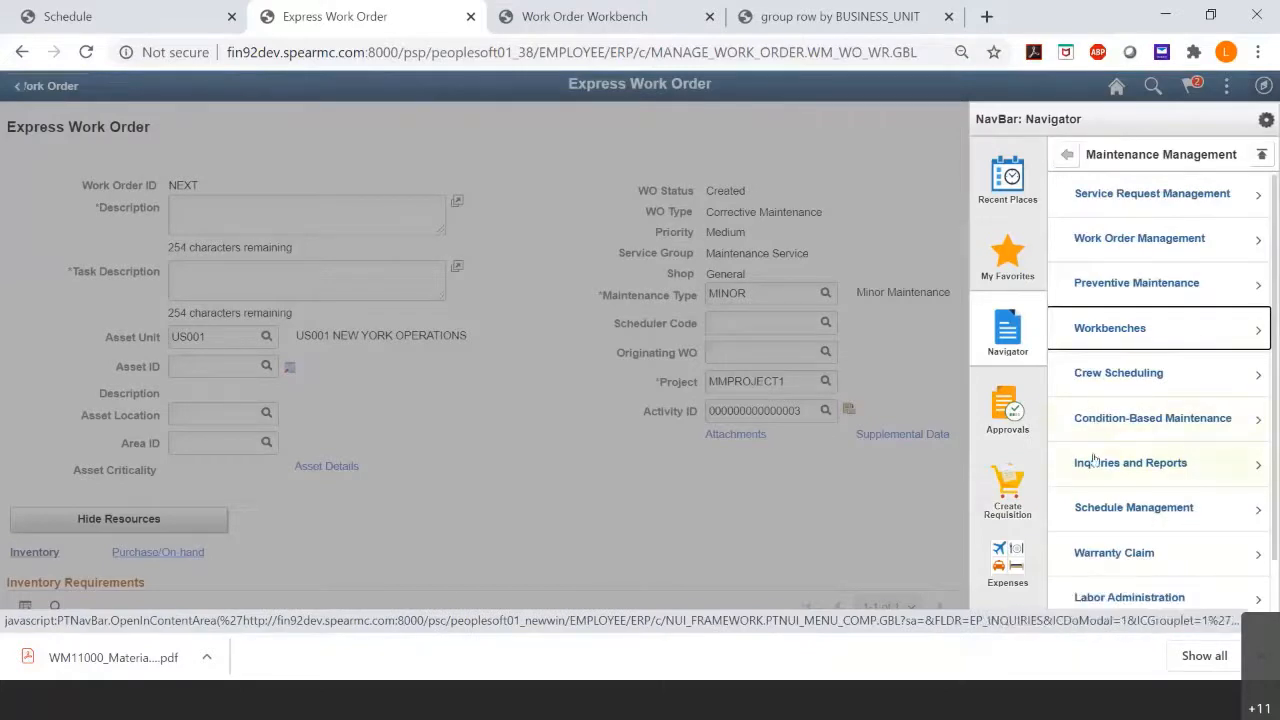
# Leave the express work order and go to Crew Scheduling Workbench under Crew Scheduling.
pyautogui.scroll(-2, 1100, 470)
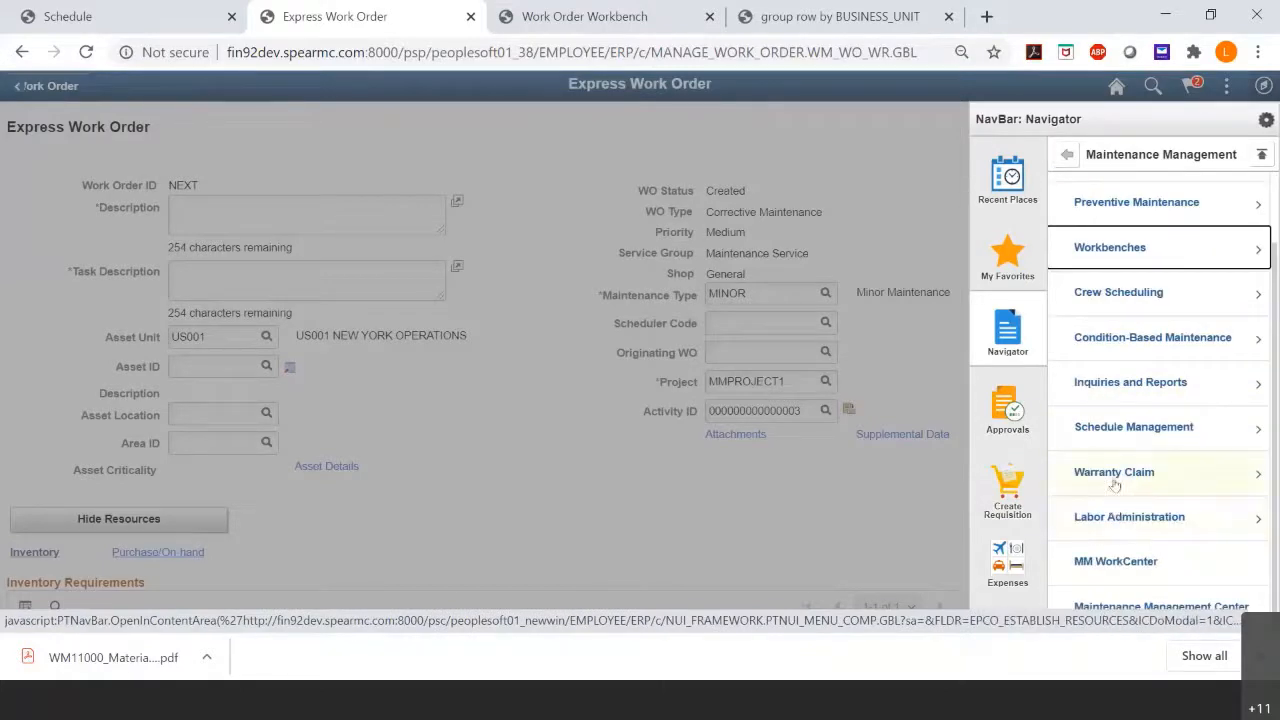
pyautogui.click(1110, 292)
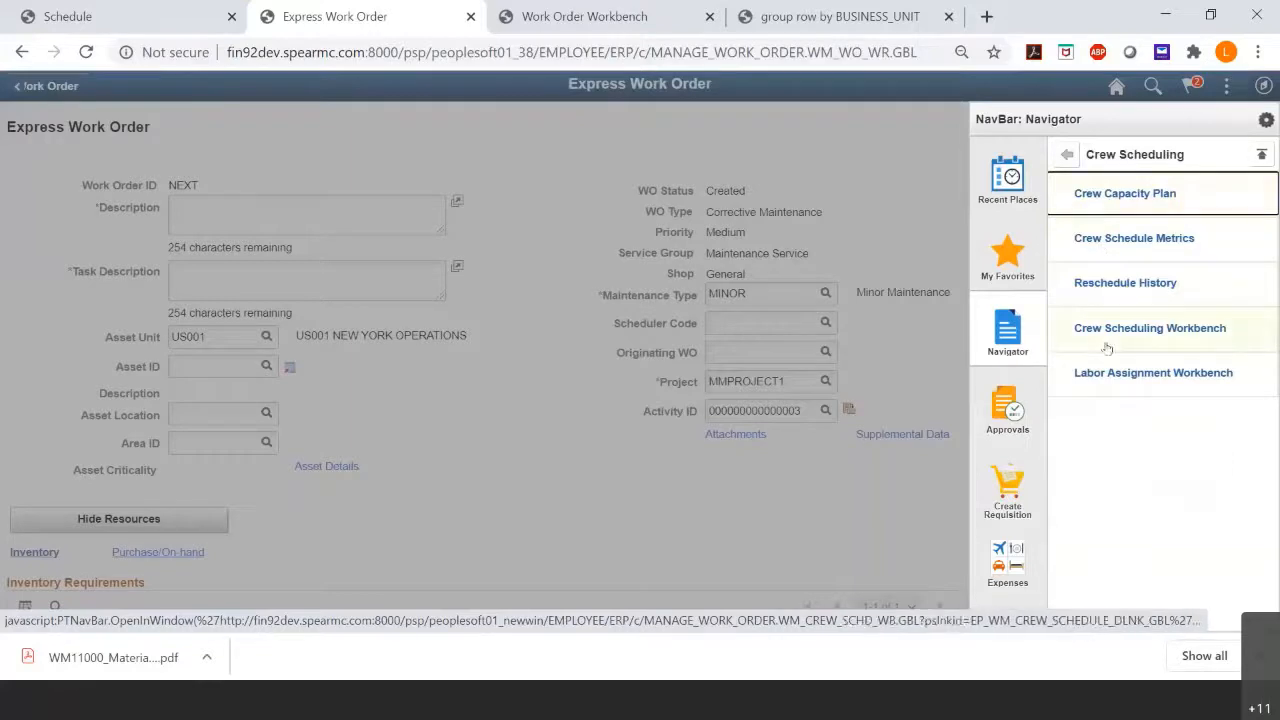
pyautogui.click(1140, 328)
pyautogui.click(661, 344)
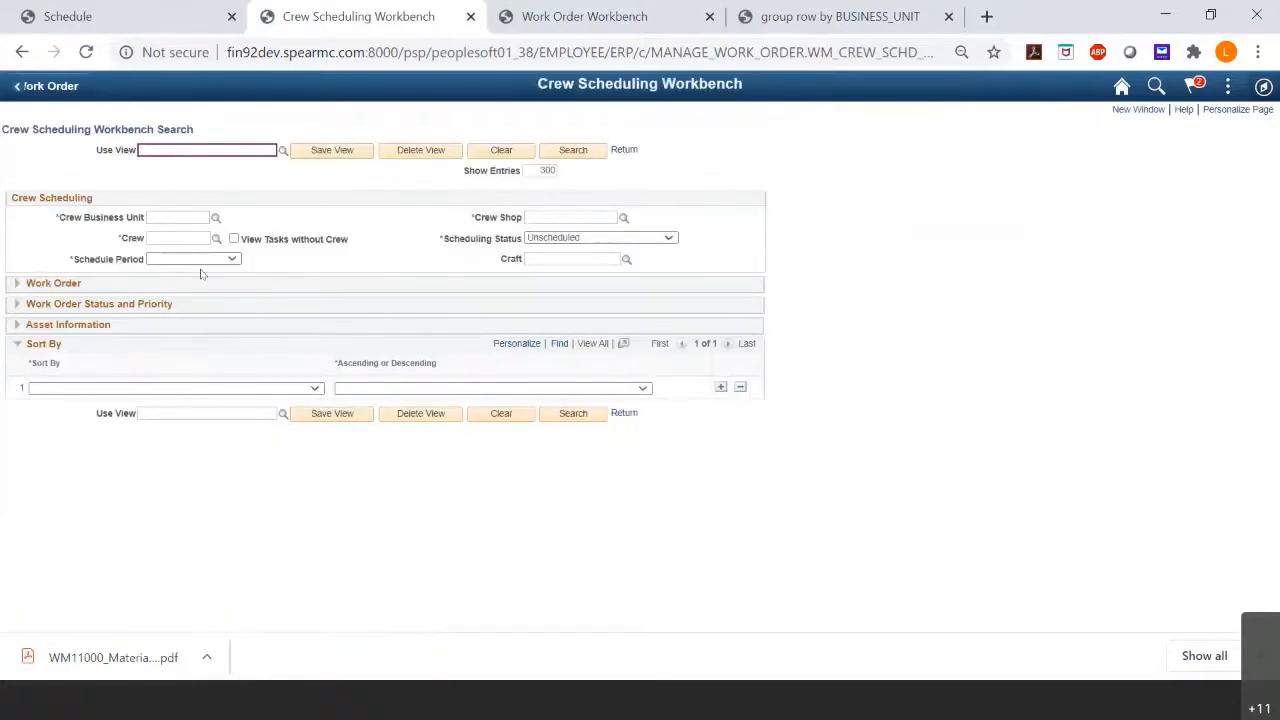
# Try to search for unscheduled crew tasks with crew business unit US001, crew shop SHOP A and crew CREW A1.
pyautogui.click(187, 217)
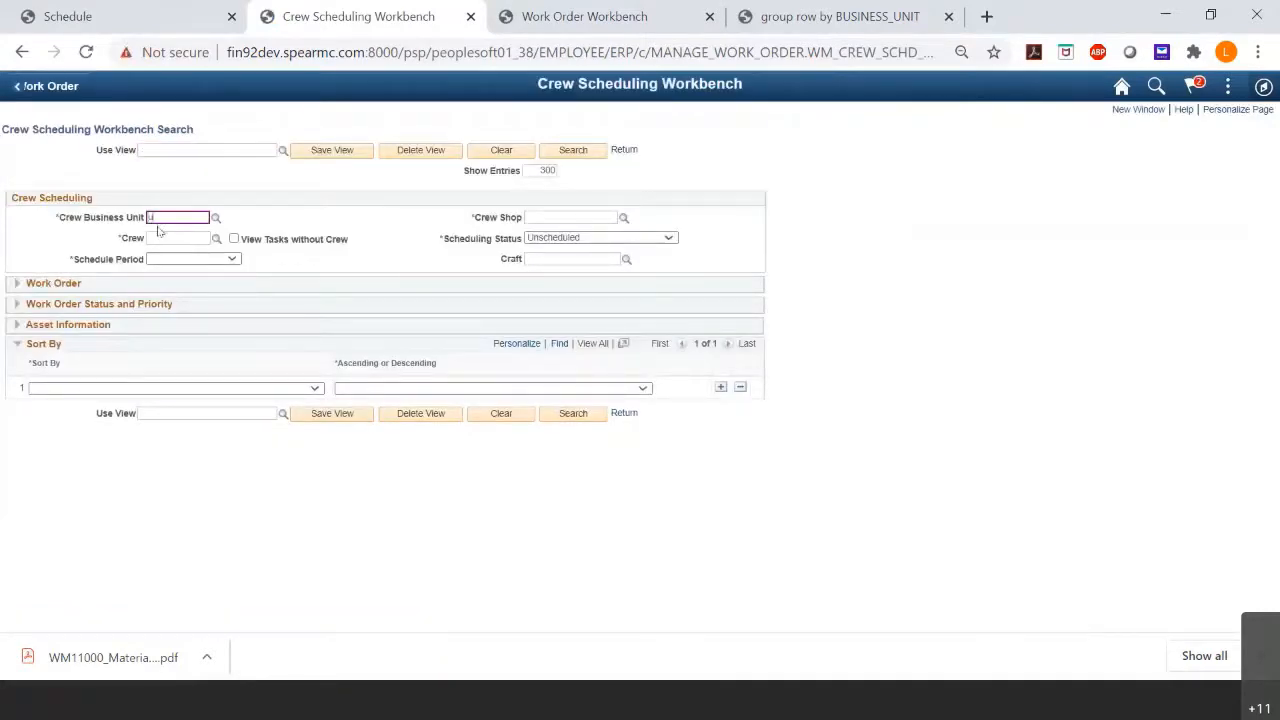
pyautogui.write('us001')
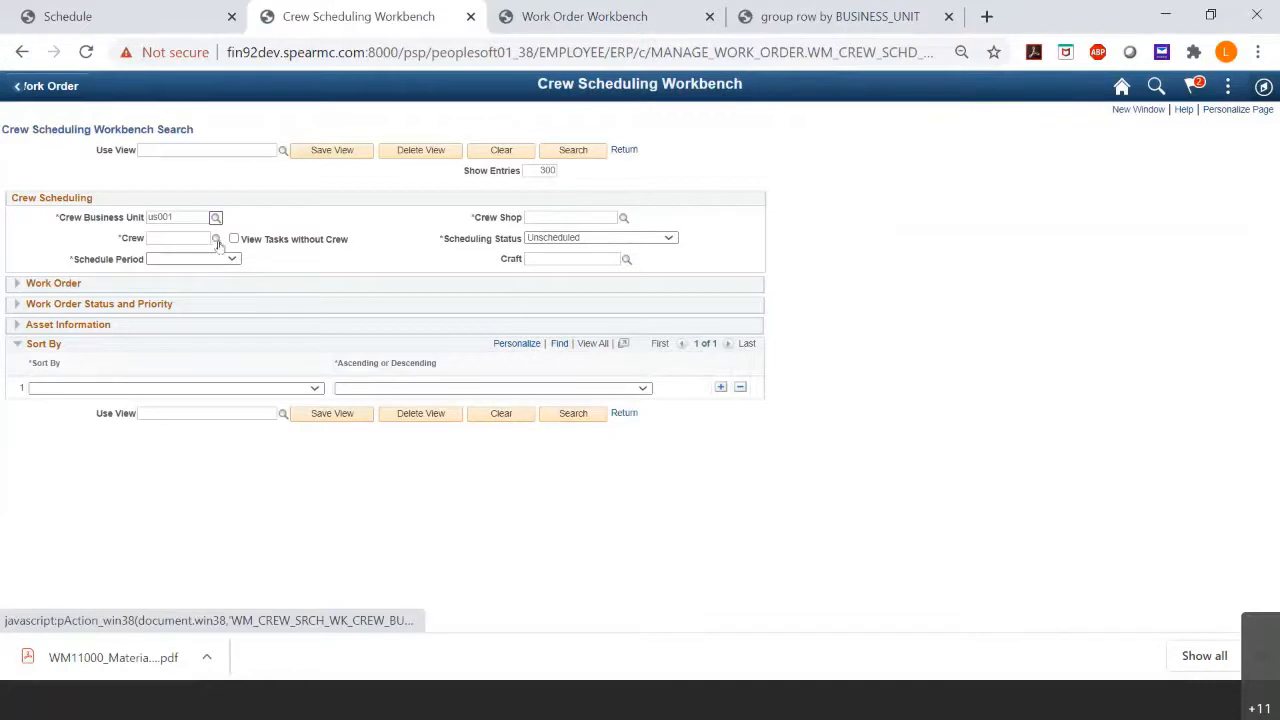
pyautogui.click(215, 241)
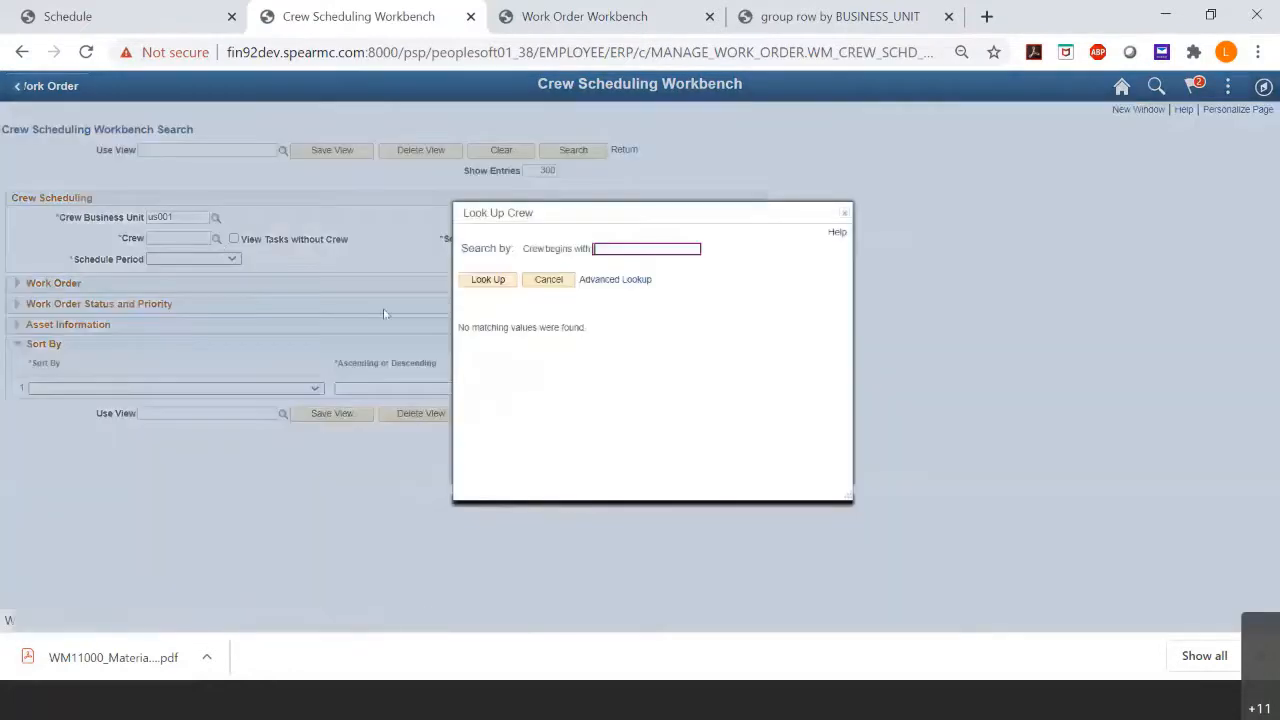
pyautogui.click(548, 279)
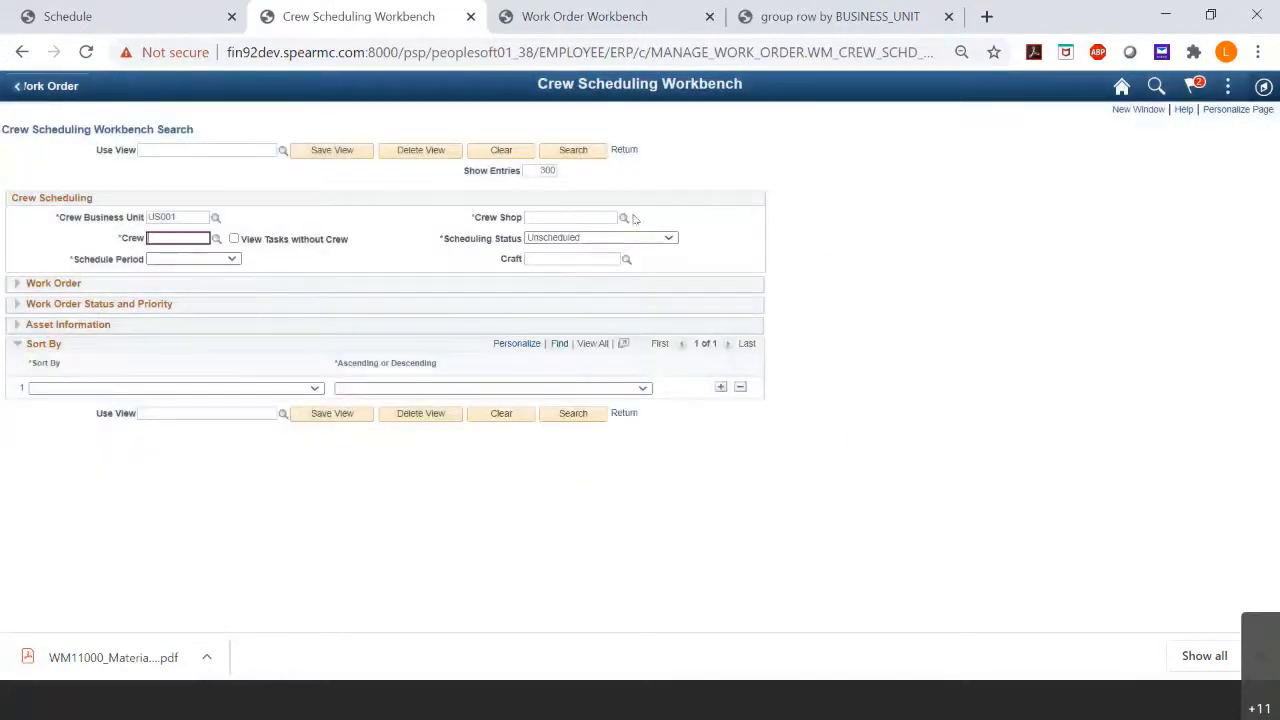
pyautogui.click(623, 218)
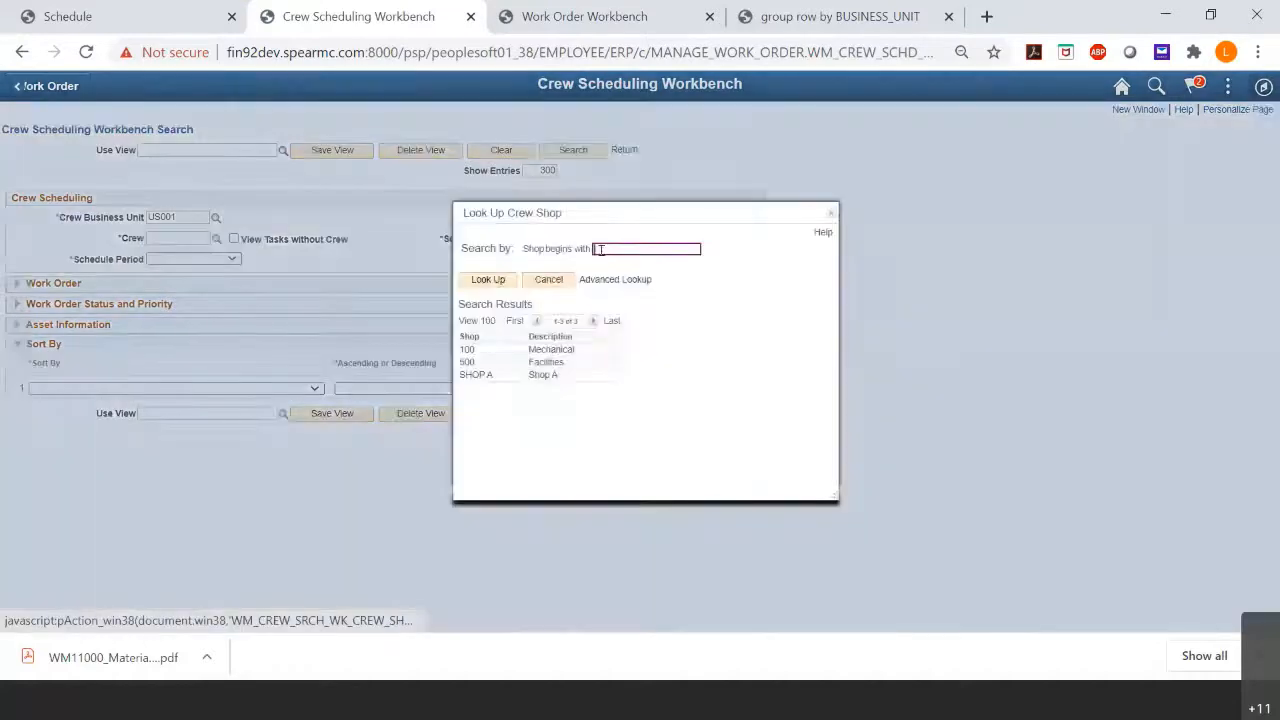
pyautogui.click(462, 372)
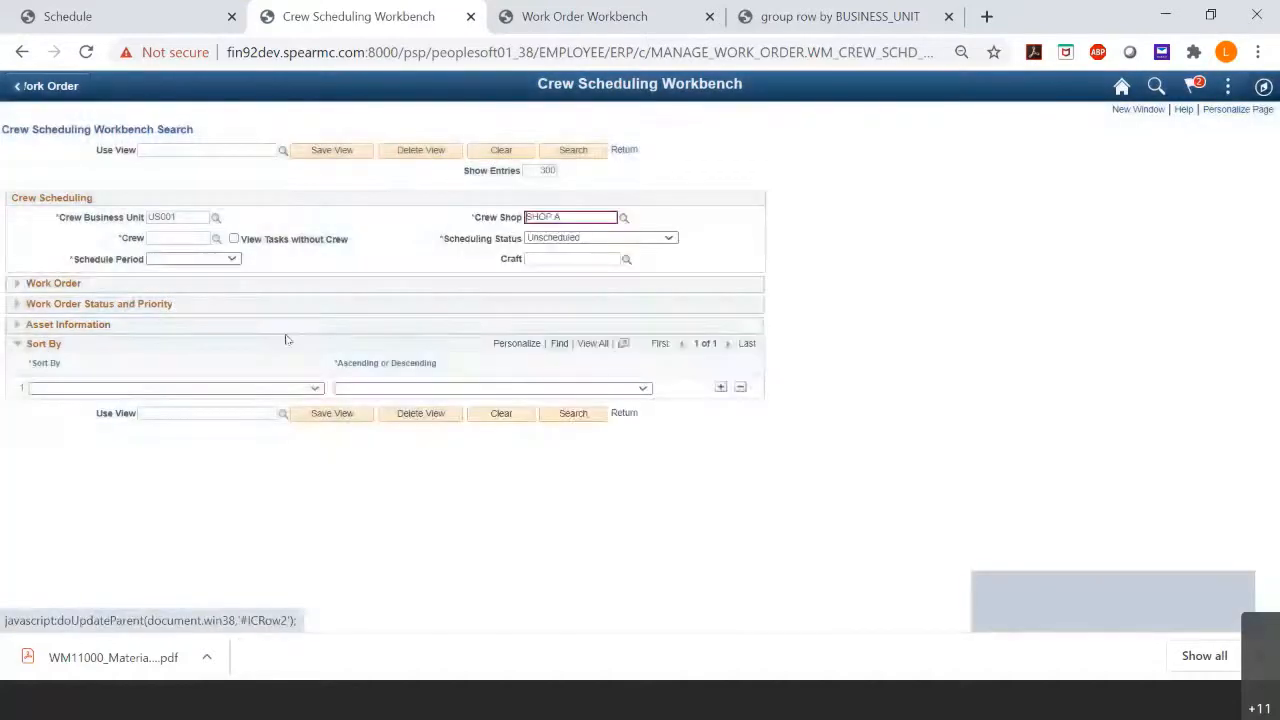
pyautogui.click(216, 238)
pyautogui.click(474, 364)
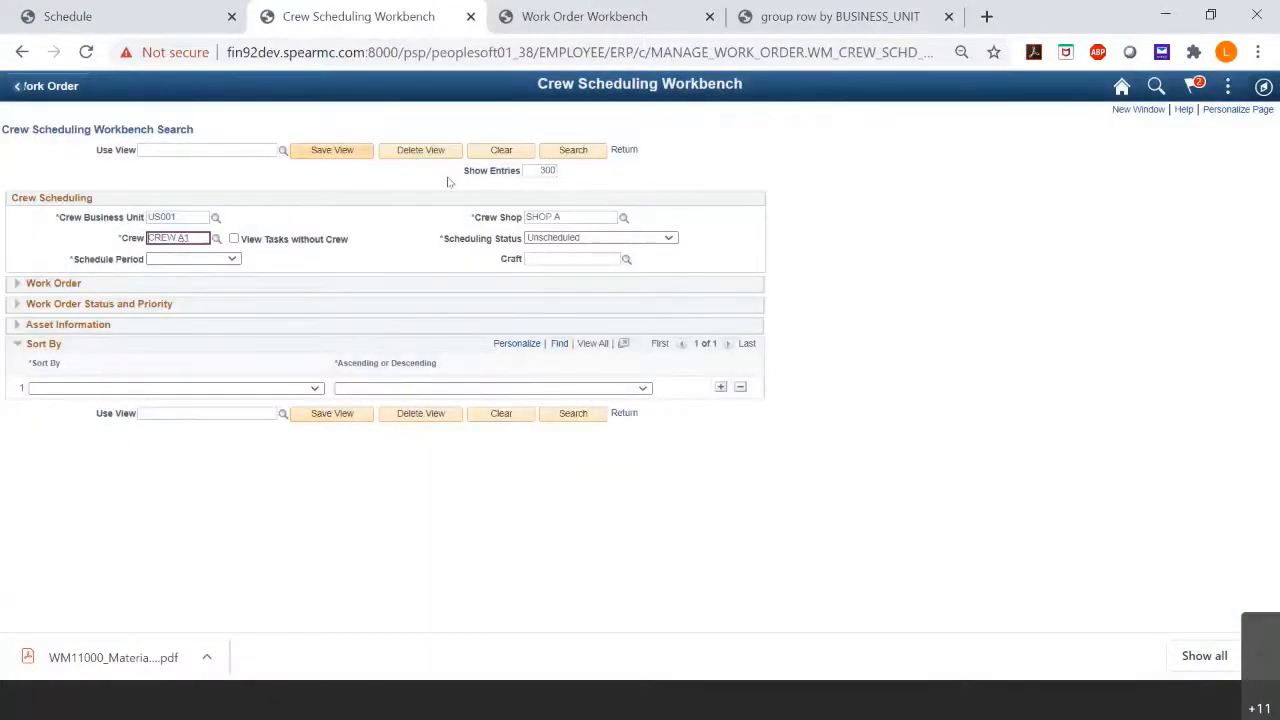
pyautogui.click(587, 155)
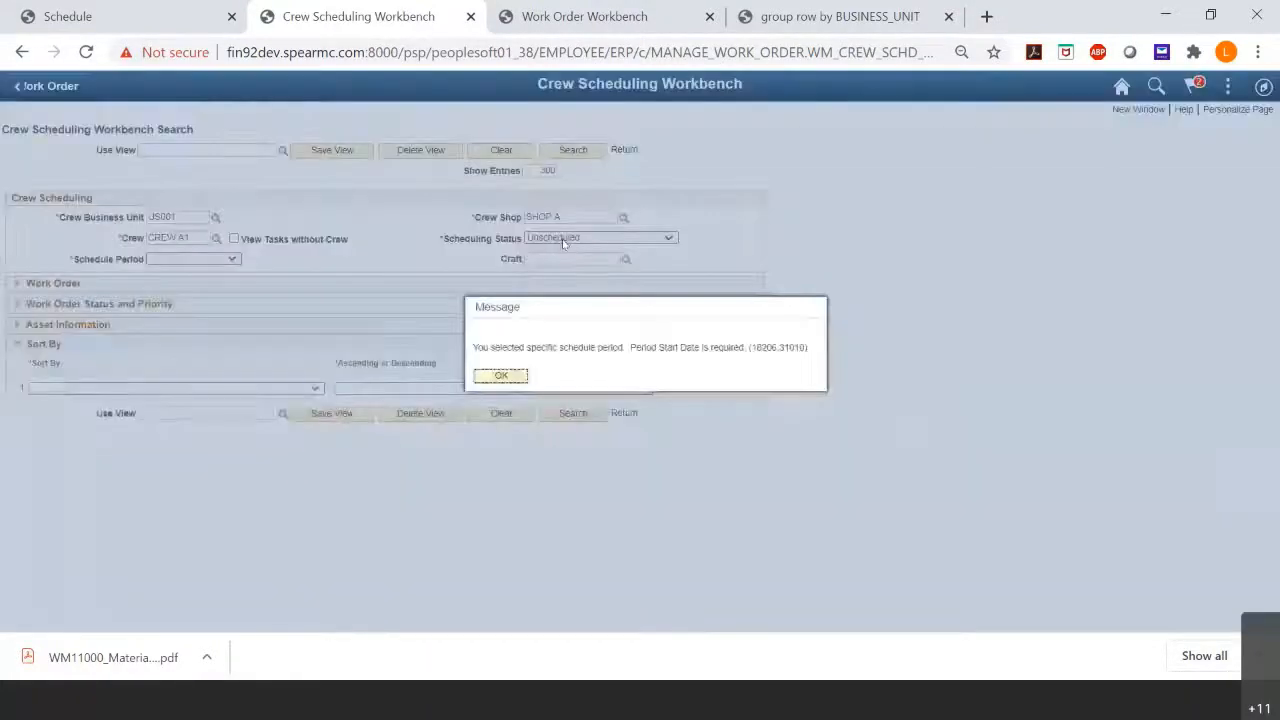
pyautogui.click(511, 377)
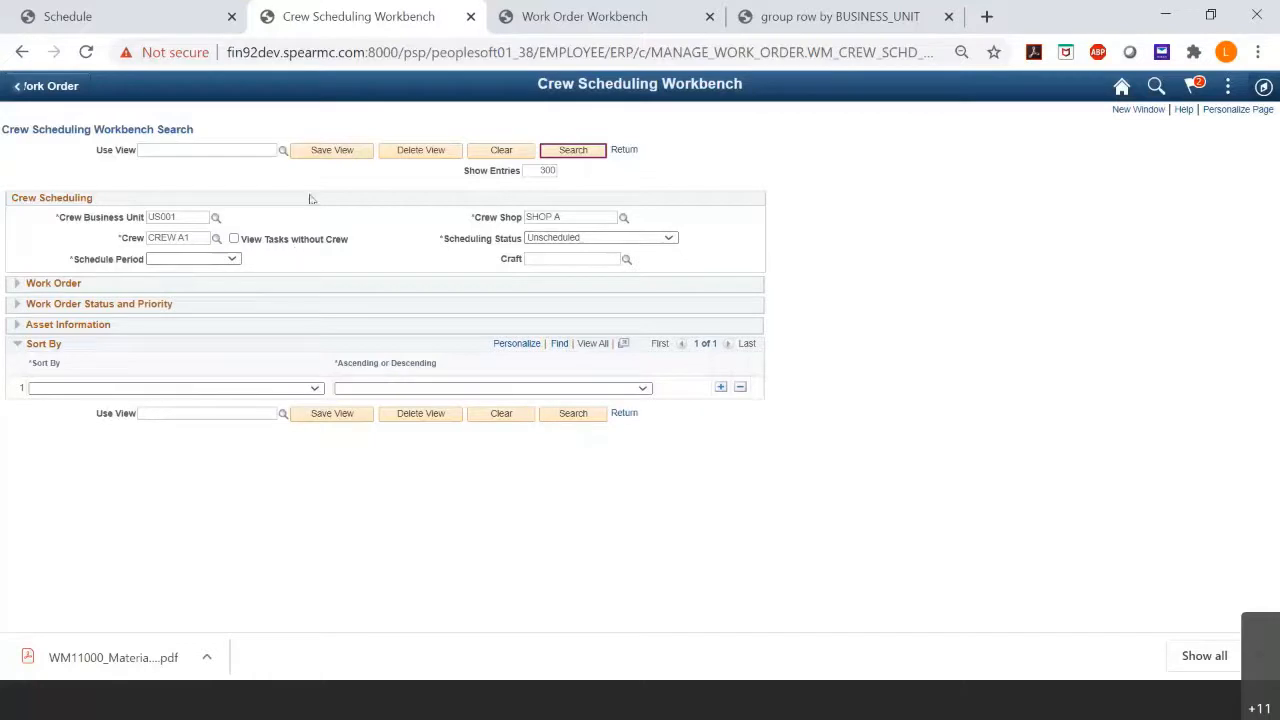
# Leave the crew workbench, switch to the PM Schedule page and review the Inquiries and Reports options under Maintenance Management.
pyautogui.click(22, 52)
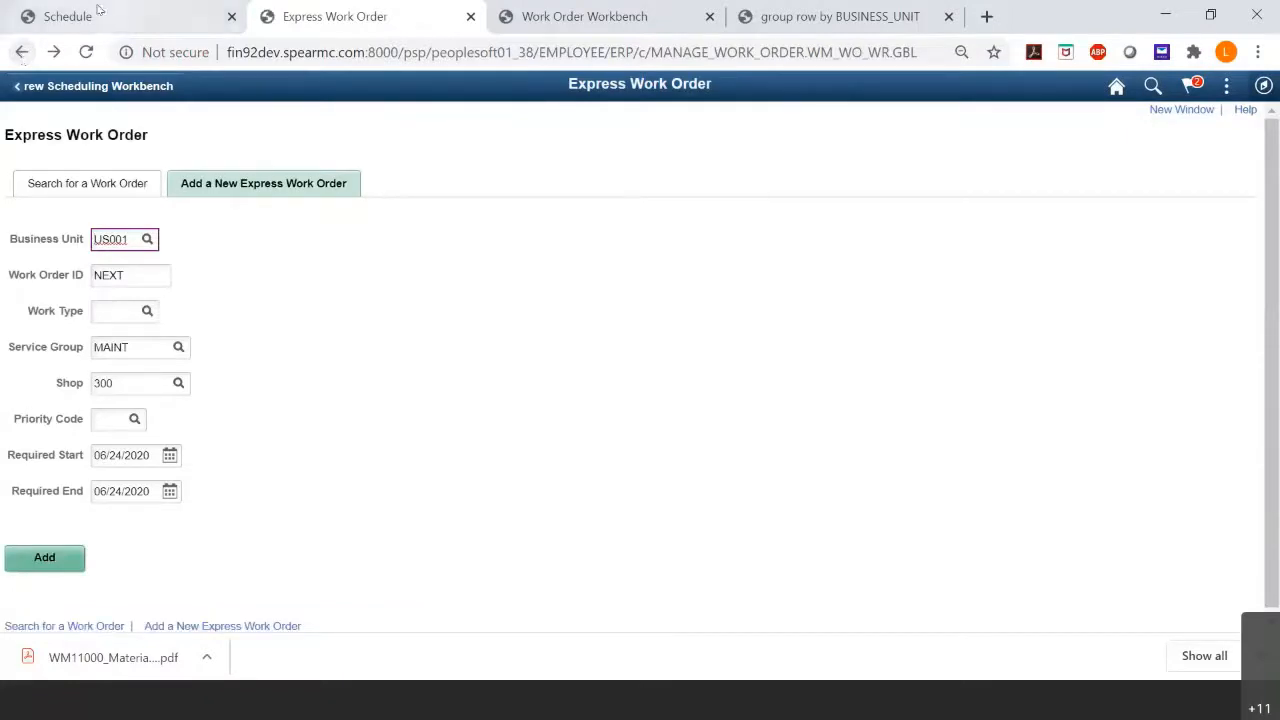
pyautogui.click(122, 22)
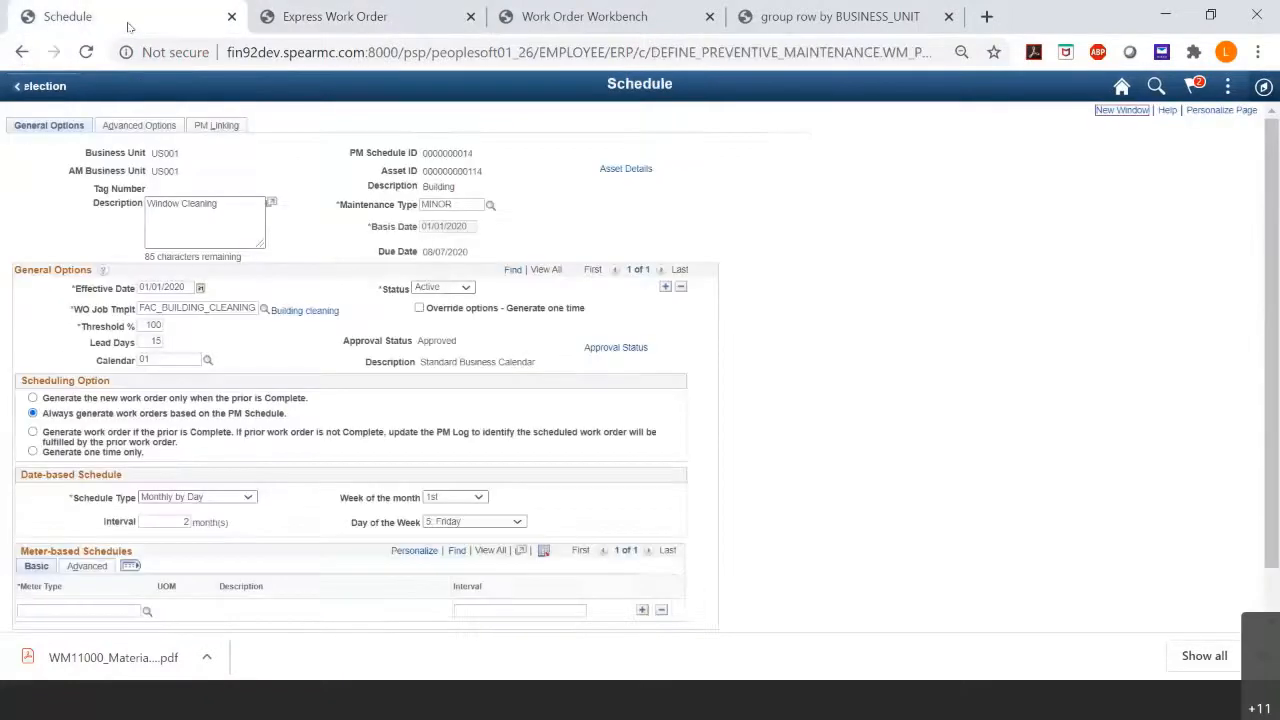
pyautogui.click(1265, 88)
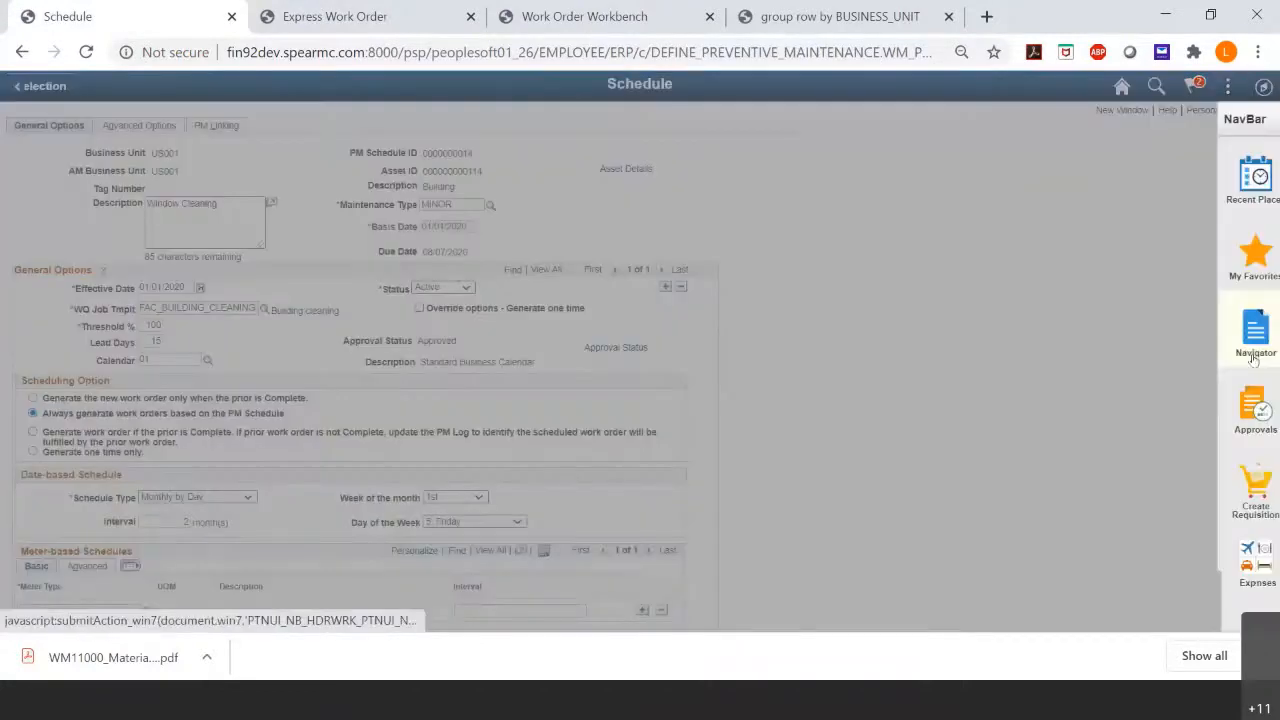
pyautogui.click(1240, 338)
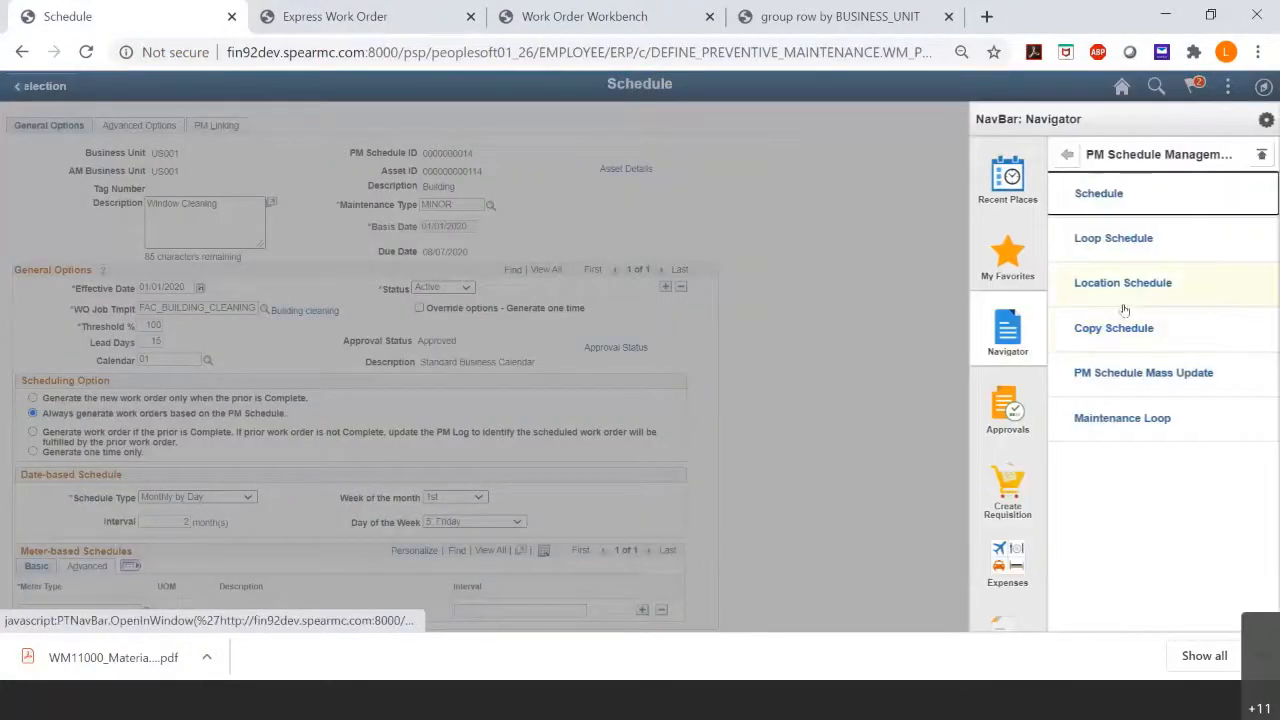
pyautogui.click(1067, 155)
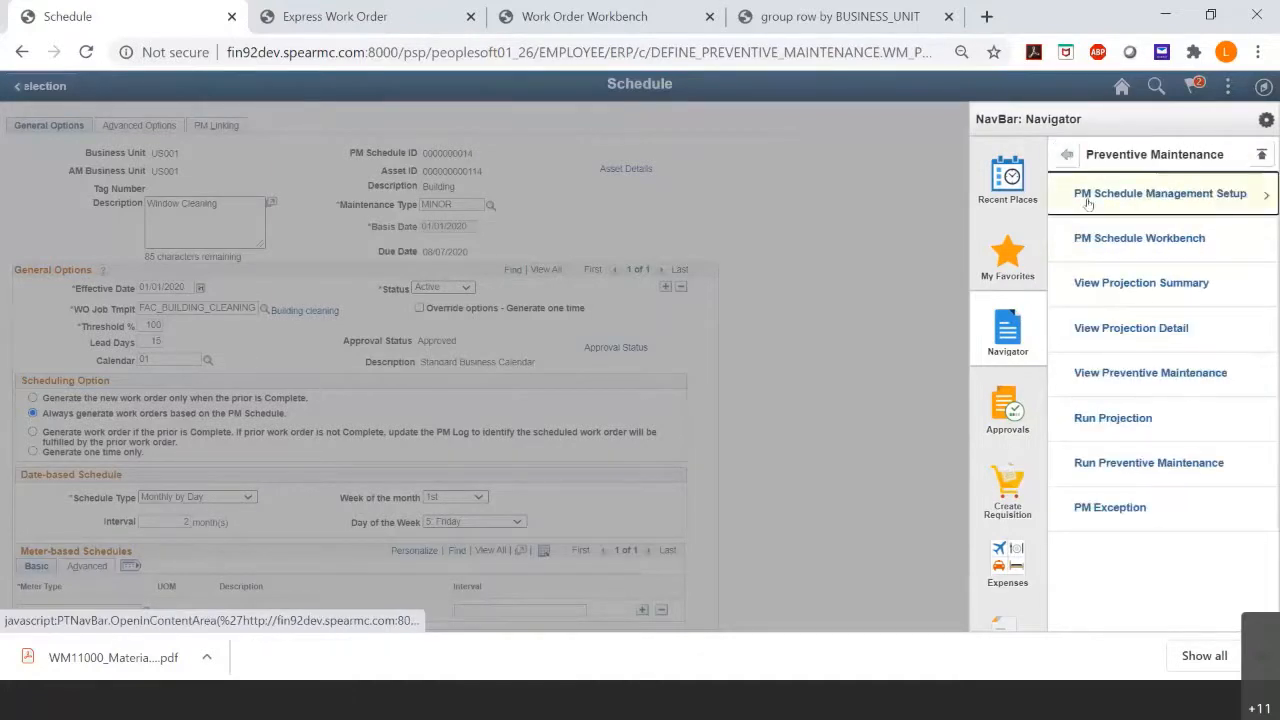
pyautogui.click(1067, 155)
pyautogui.click(1150, 468)
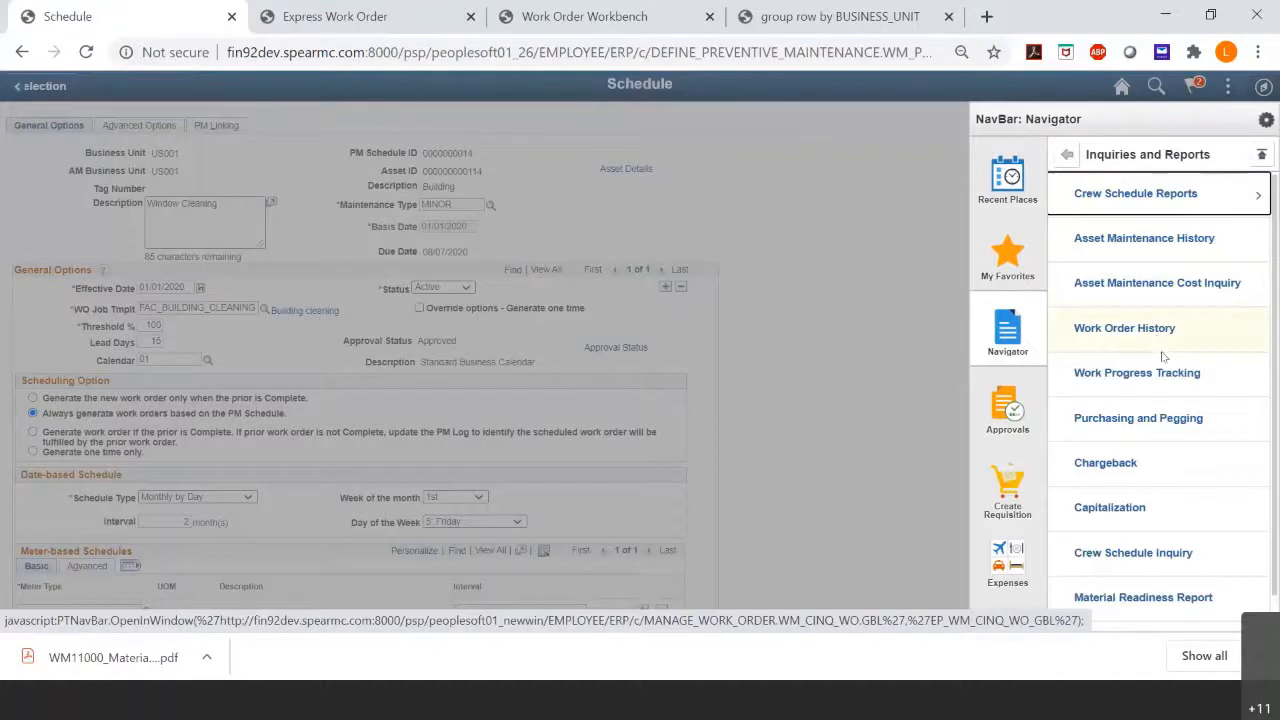
pyautogui.scroll(-1, 1155, 445)
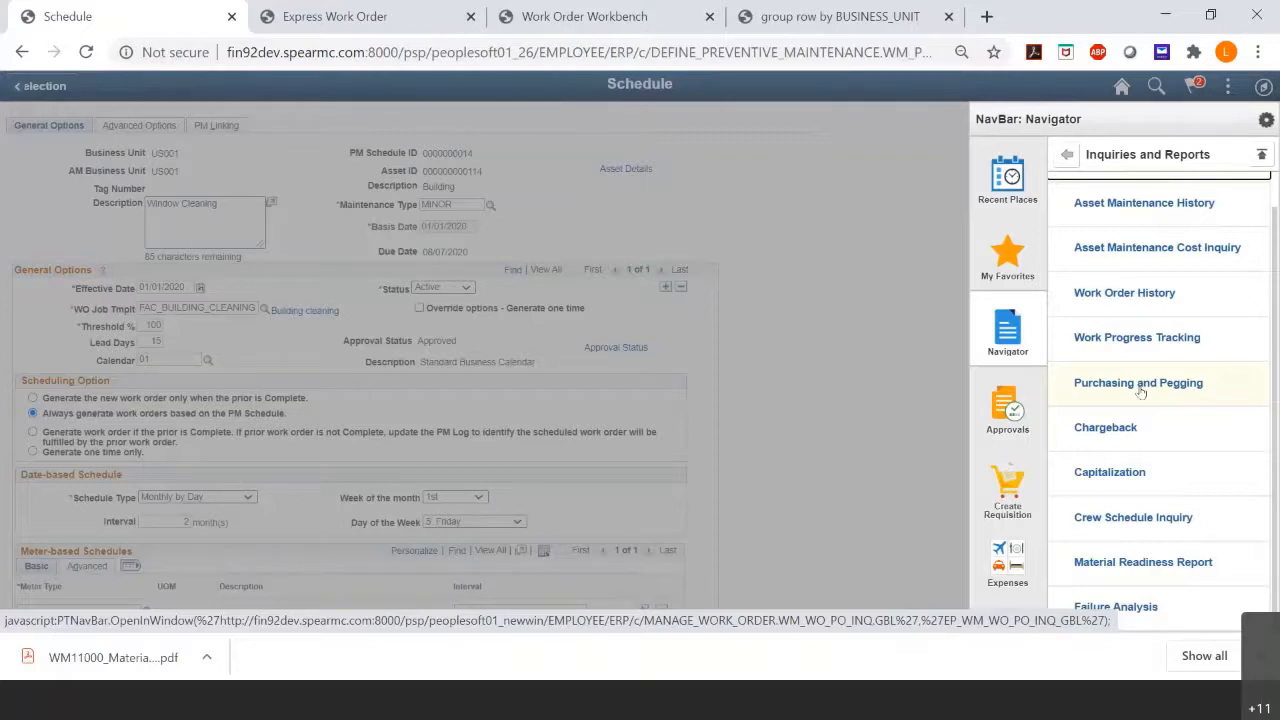
# Go to MM WorkCenter under Maintenance Management.
pyautogui.click(1065, 157)
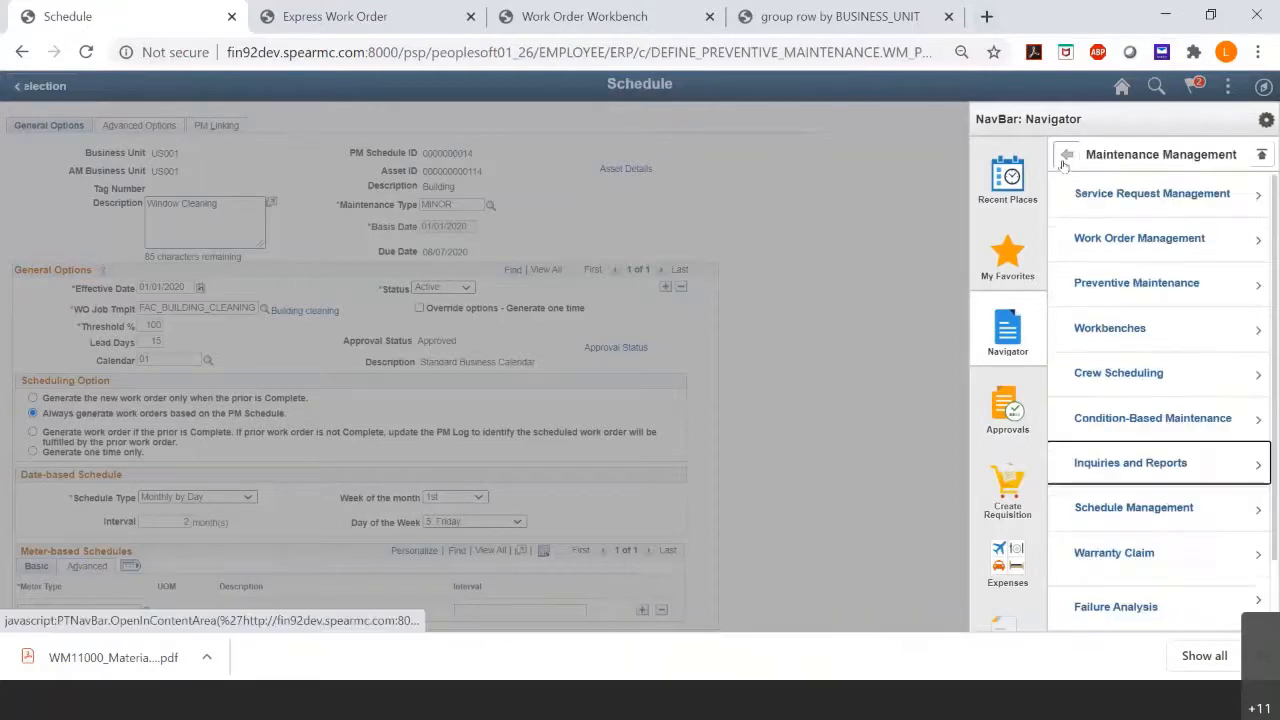
pyautogui.scroll(-1, 1110, 400)
pyautogui.click(1124, 563)
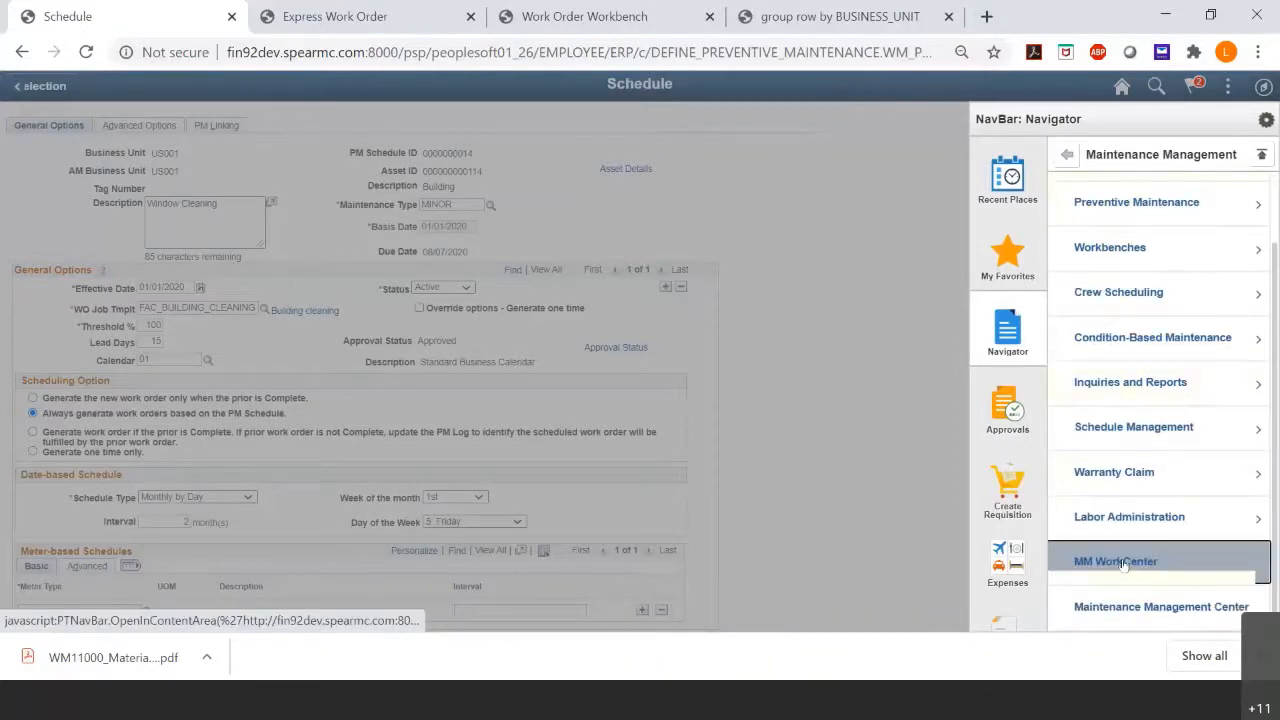
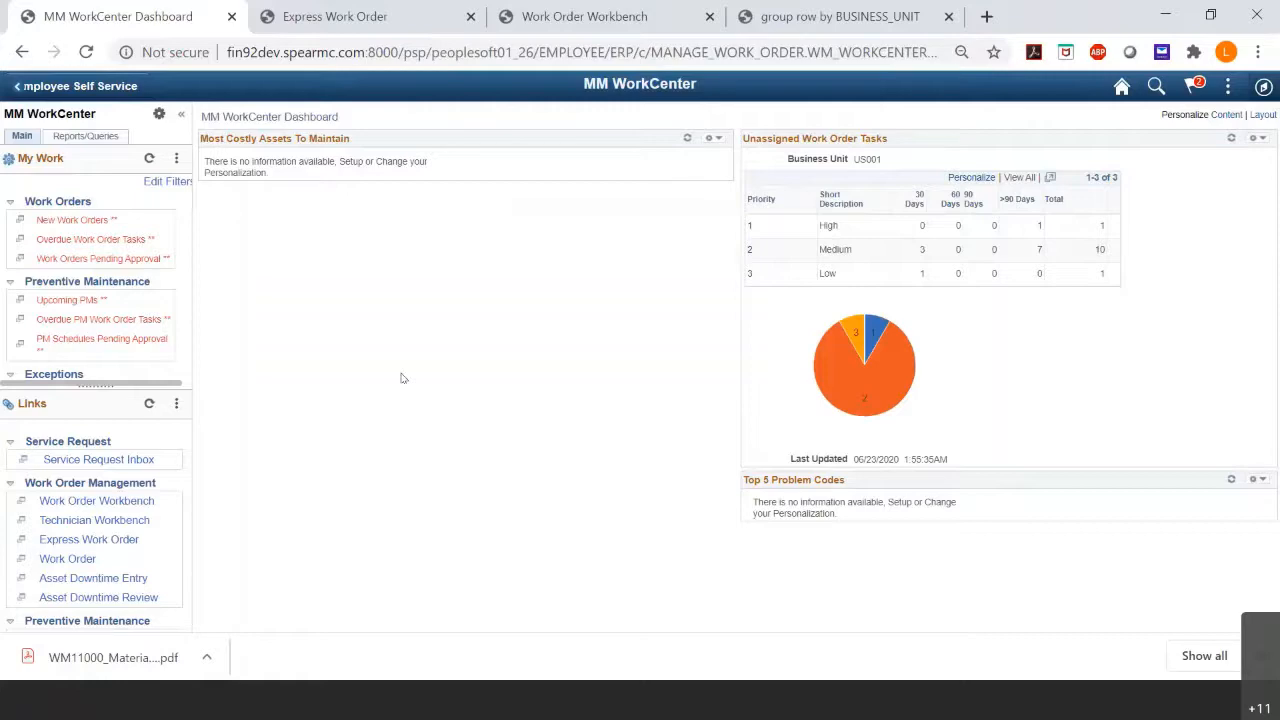
# Switch to Maintenance Management.pptx in PowerPoint and present the Integration Diagram slide full screen.
pyautogui.click(826, 706)
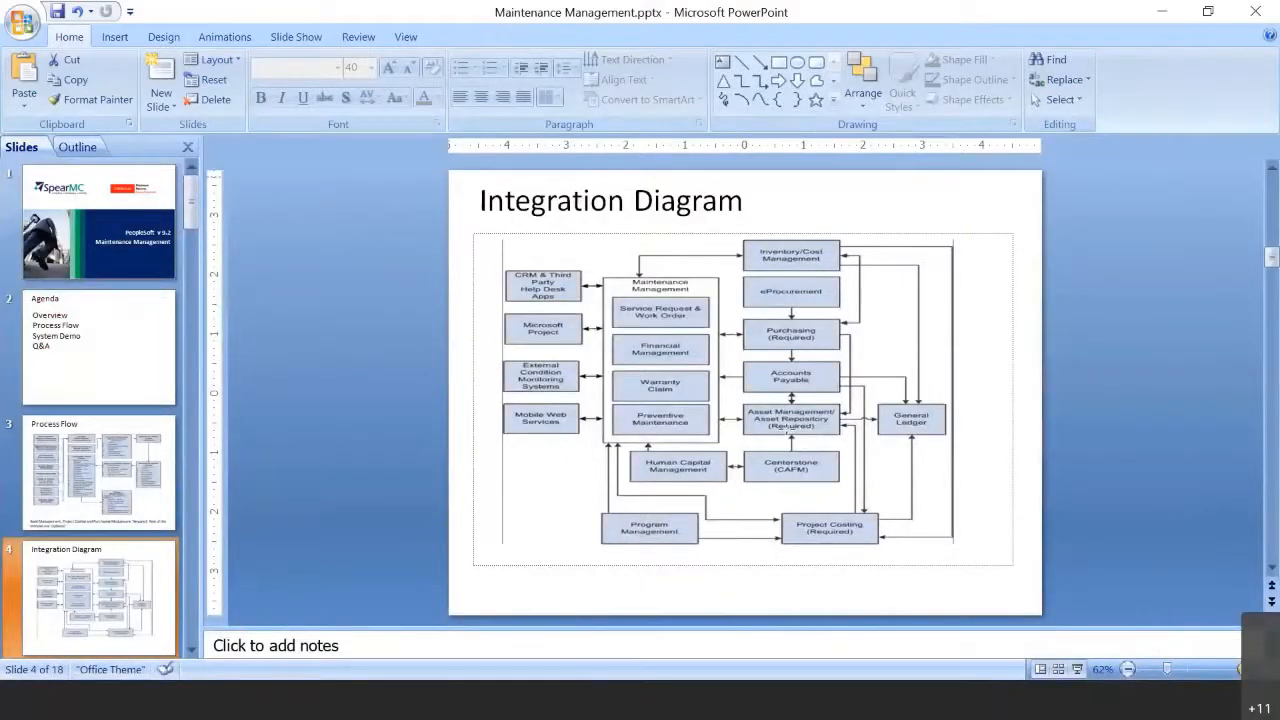
pyautogui.click(1077, 669)
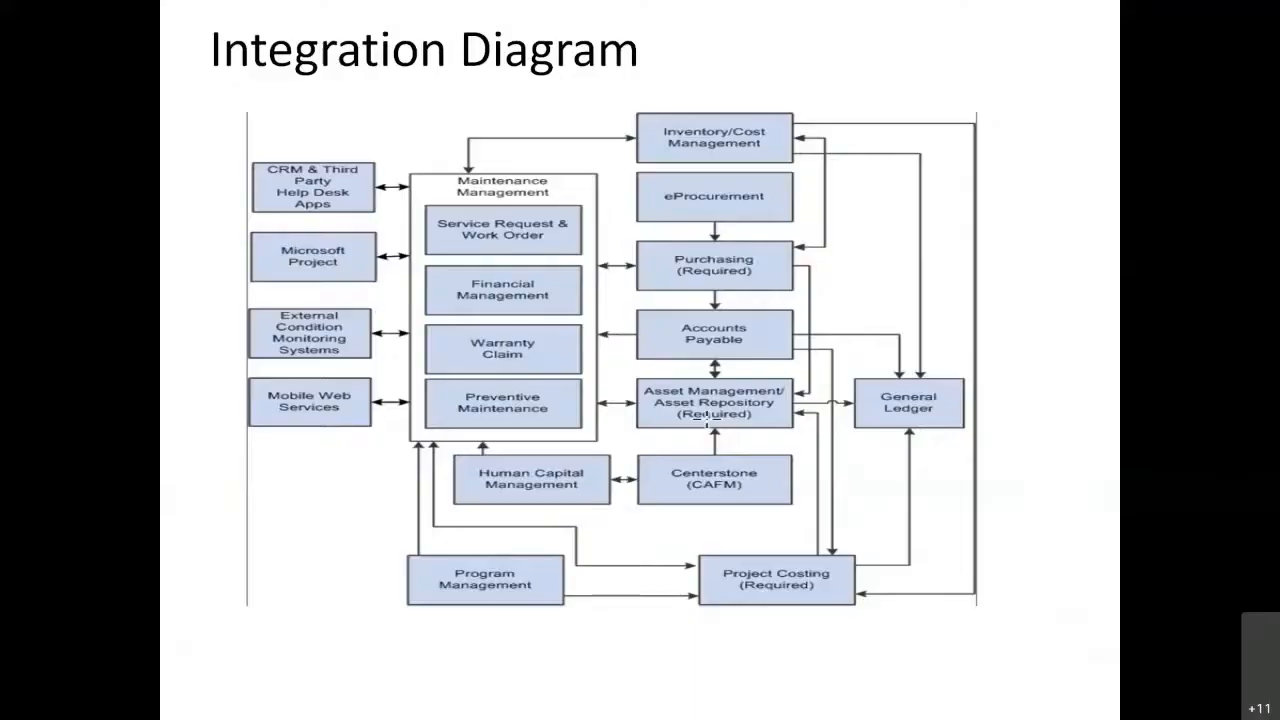